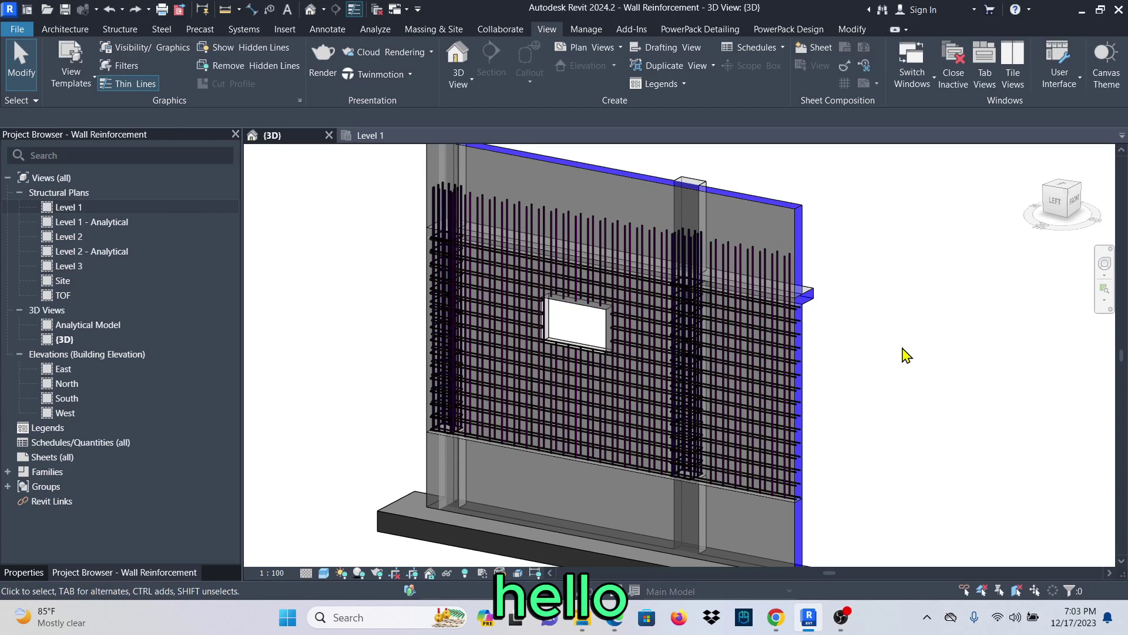
Examine the reinforcement of the wall in the 3D view, around the embedded column and the rectangular opening.
middle_click_drag(847, 429, 841, 341)
scroll(711, 333, "up", 8)
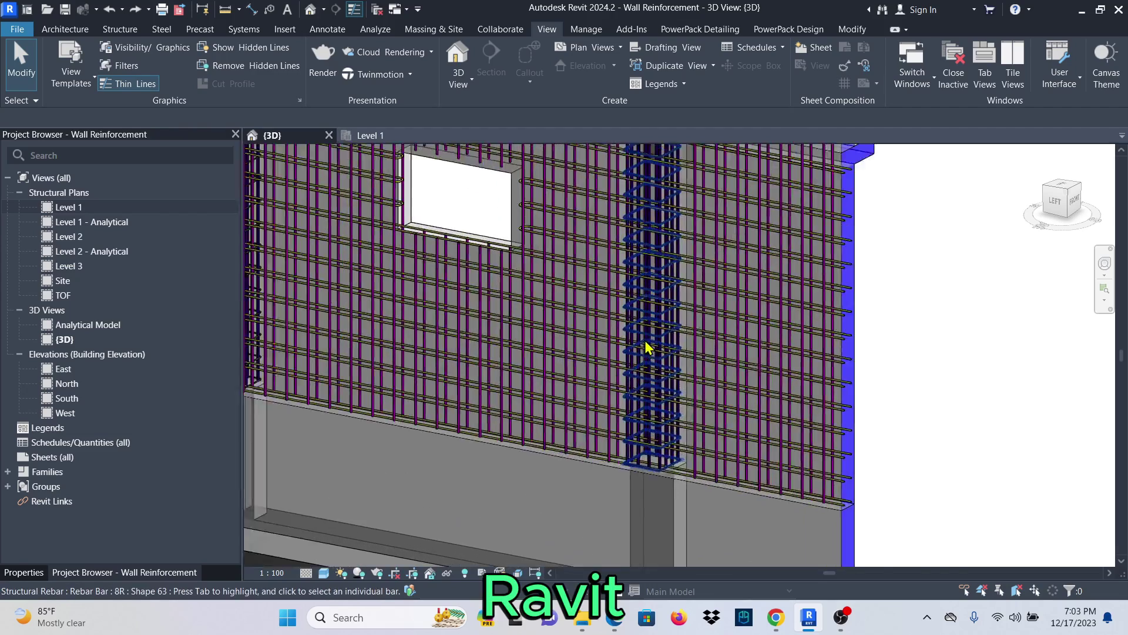
scroll(704, 400, "down", 4)
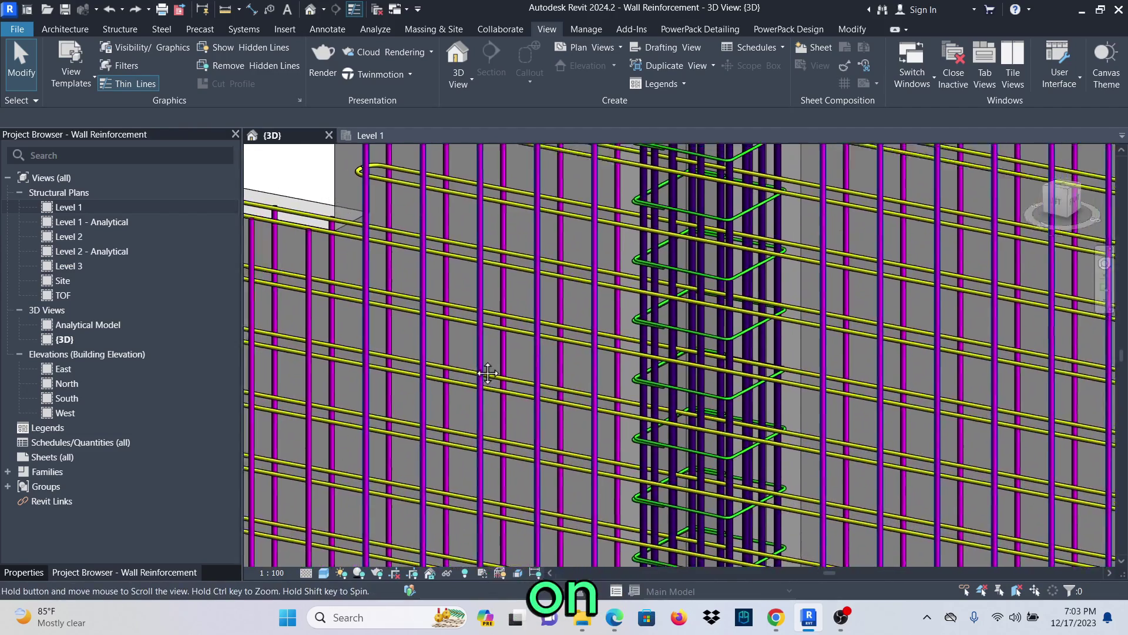
middle_click_drag(464, 447, 799, 450)
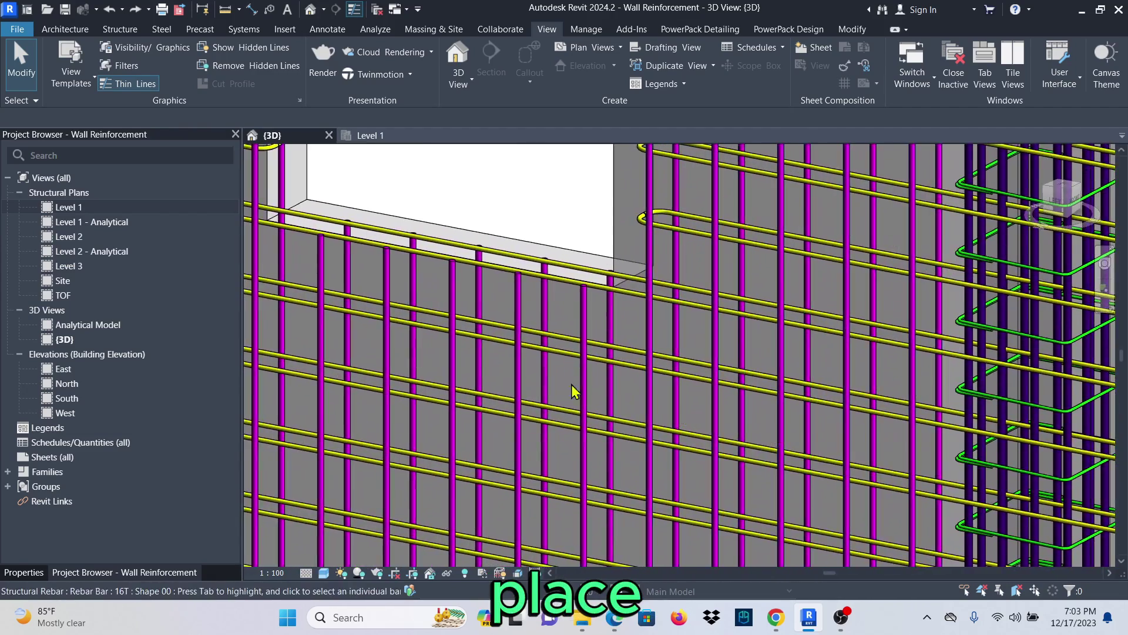
scroll(513, 369, "down", 3)
middle_click_drag(576, 403, 758, 453)
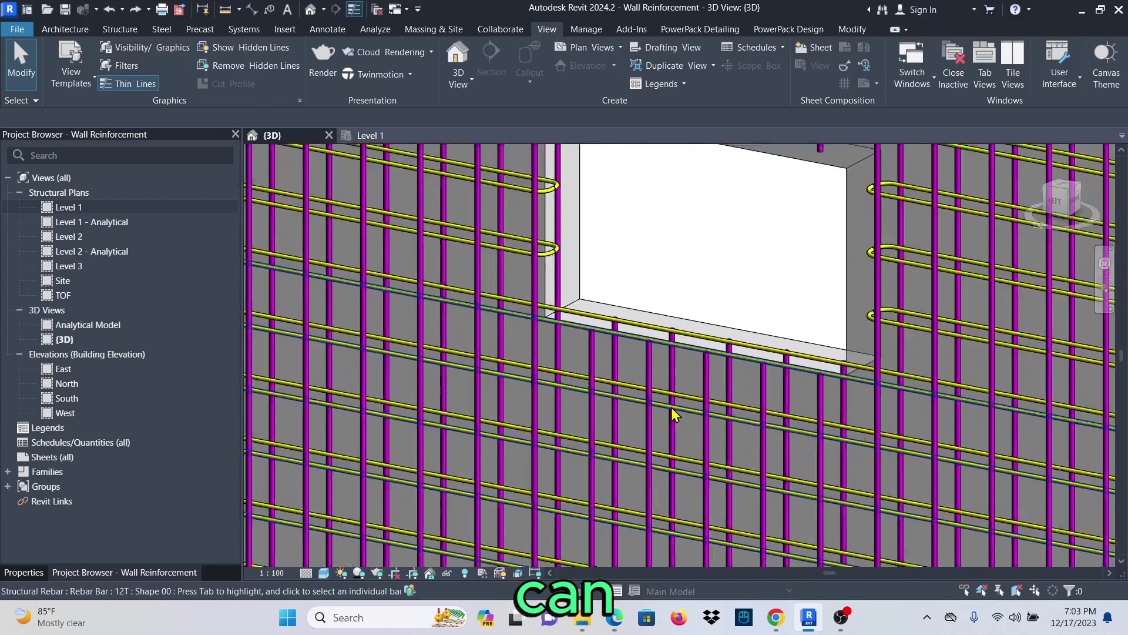
scroll(660, 400, "down", 5)
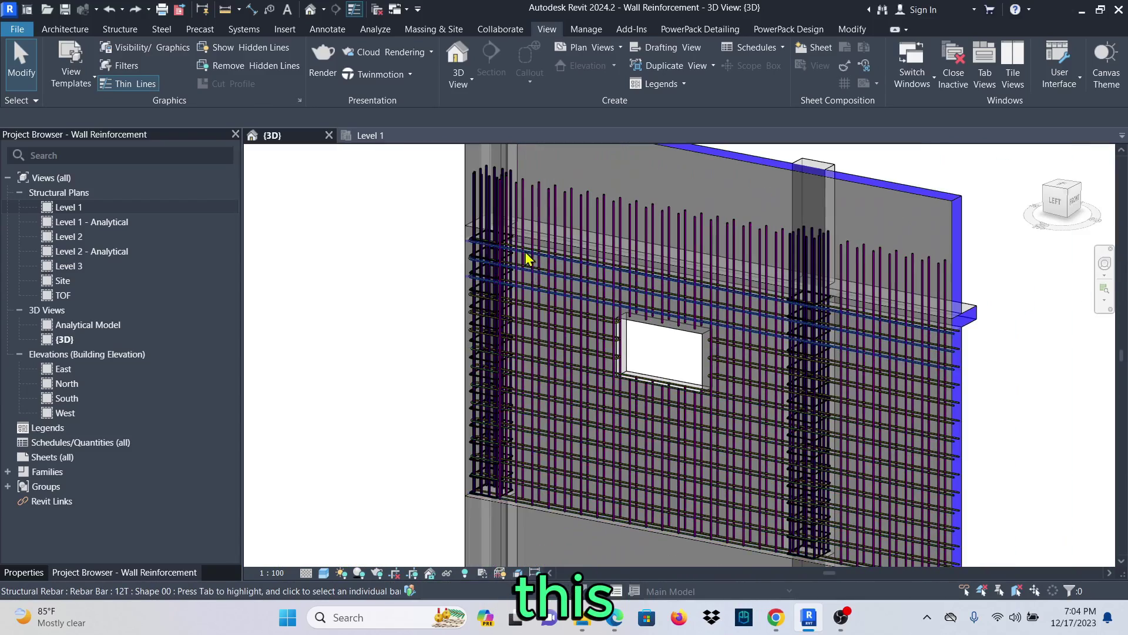
Inspect the vertical bars and ties of the columns embedded in the wall, and the bars extending above the floor slab.
scroll(486, 172, "up", 2)
scroll(487, 172, "up", 3)
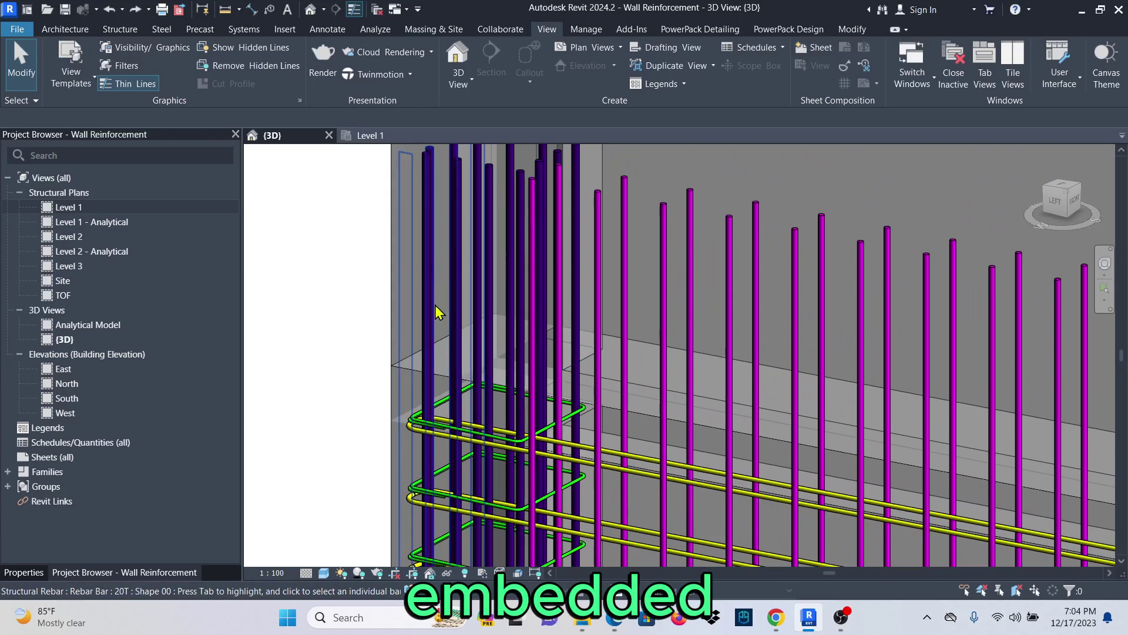
scroll(501, 315, "down", 3)
scroll(504, 205, "up", 2)
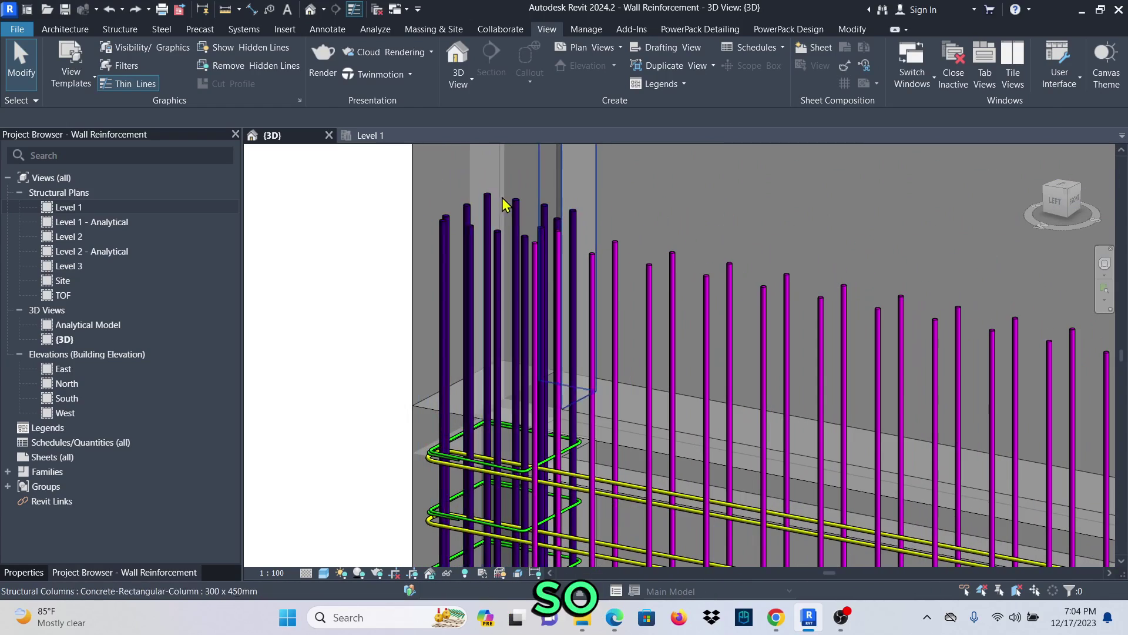
scroll(473, 302, "down", 5)
scroll(489, 412, "up", 3)
scroll(482, 434, "up", 4)
scroll(403, 370, "down", 2)
scroll(435, 360, "down", 5)
scroll(680, 302, "up", 5)
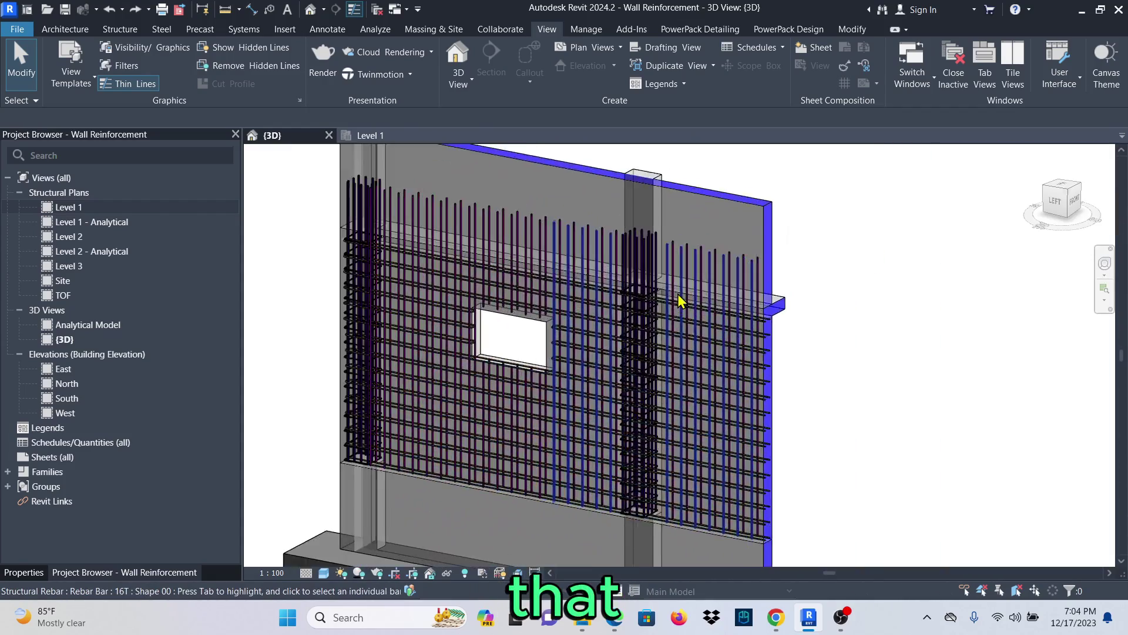
scroll(680, 302, "down", 5)
scroll(705, 358, "up", 4)
scroll(703, 471, "down", 5)
scroll(731, 378, "up", 5)
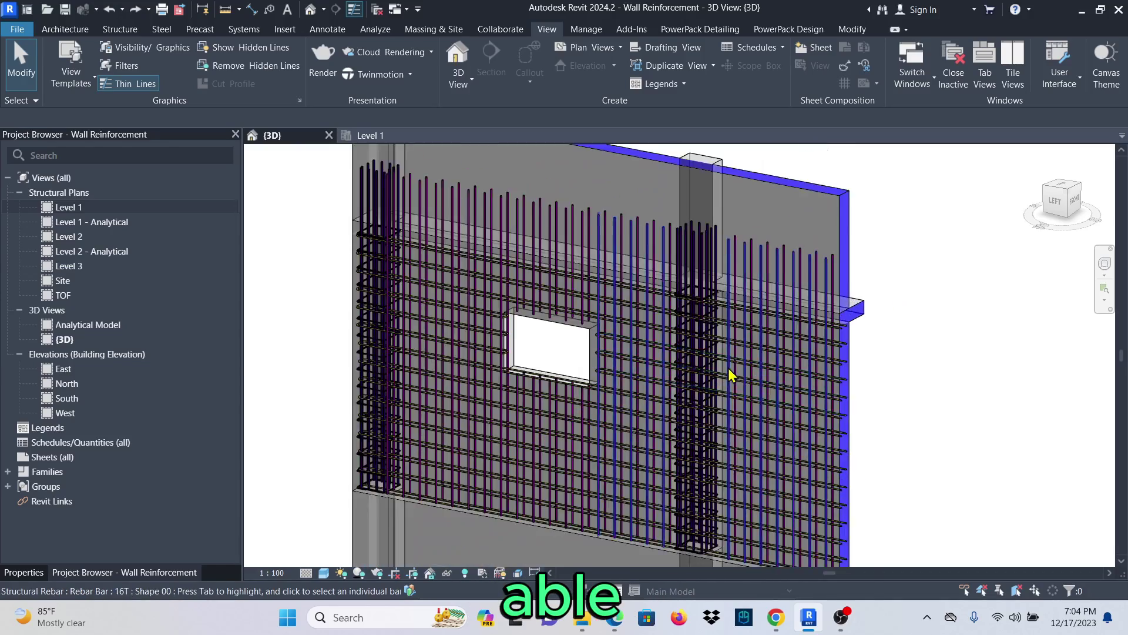
Examine the wall and embedded column reinforcement along grid A in the Level 1 structural plan.
left_click(363, 137)
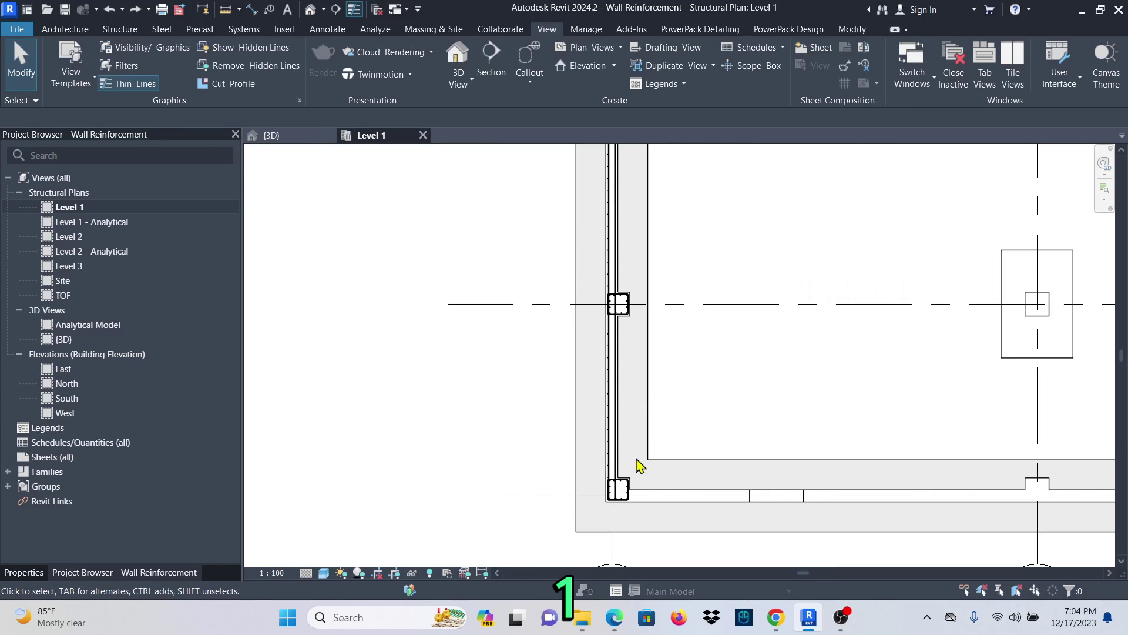
scroll(640, 466, "up", 4)
middle_click_drag(622, 344, 541, 502)
scroll(531, 423, "down", 5)
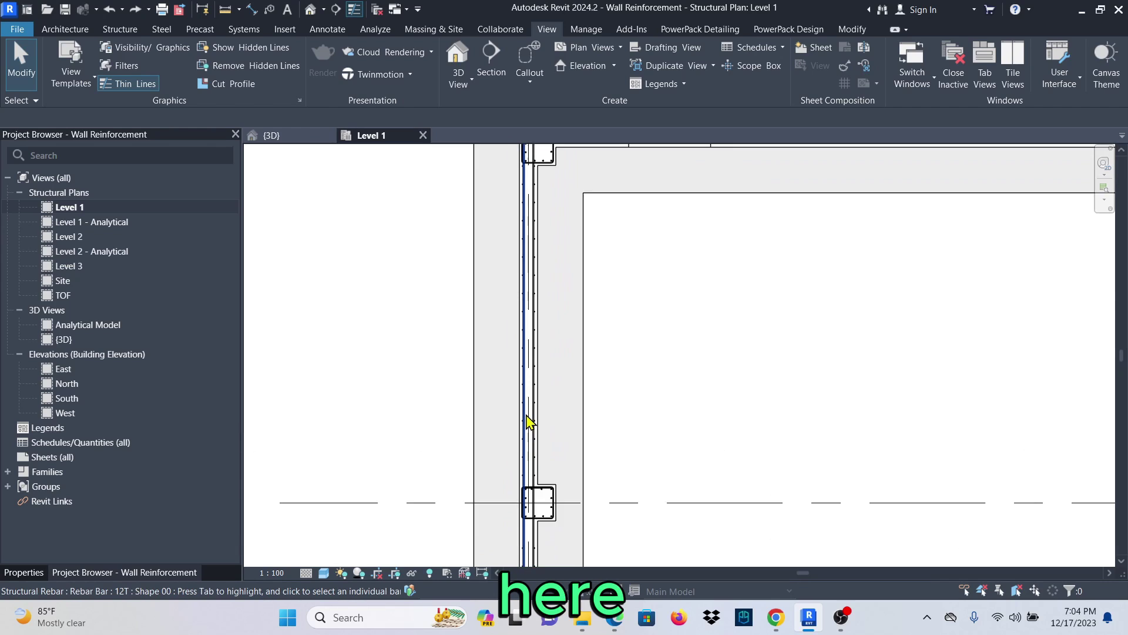
scroll(529, 298, "up", 5)
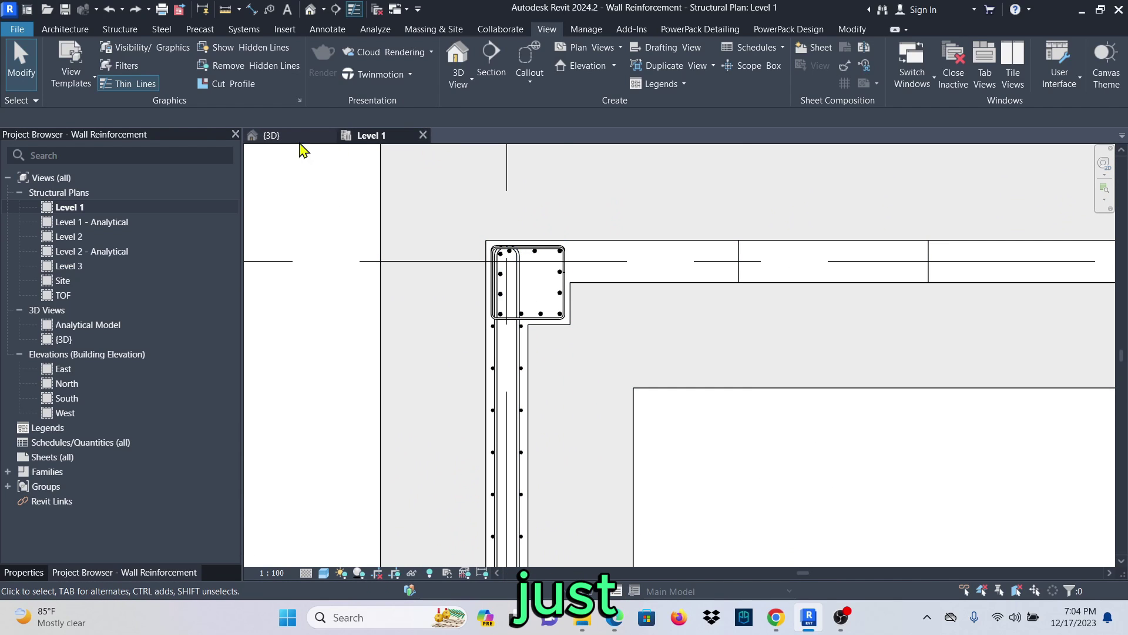
Return to the 3D view and turn off its section box to reveal the complete building.
left_click(272, 137)
scroll(641, 382, "down", 5)
scroll(652, 382, "up", 3)
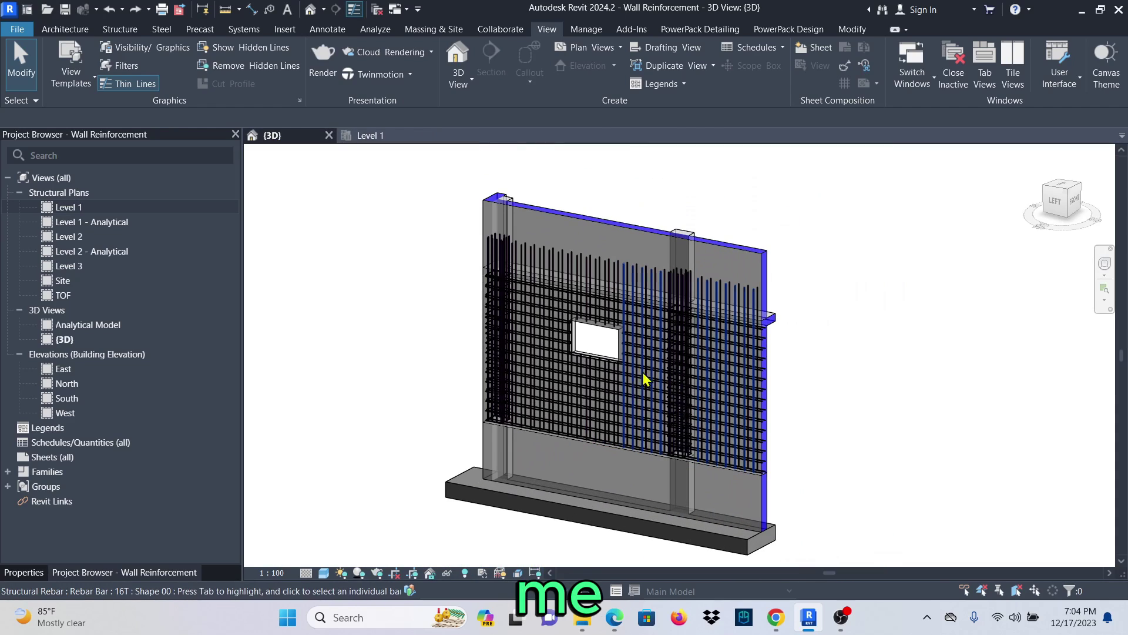
scroll(588, 365, "up", 2)
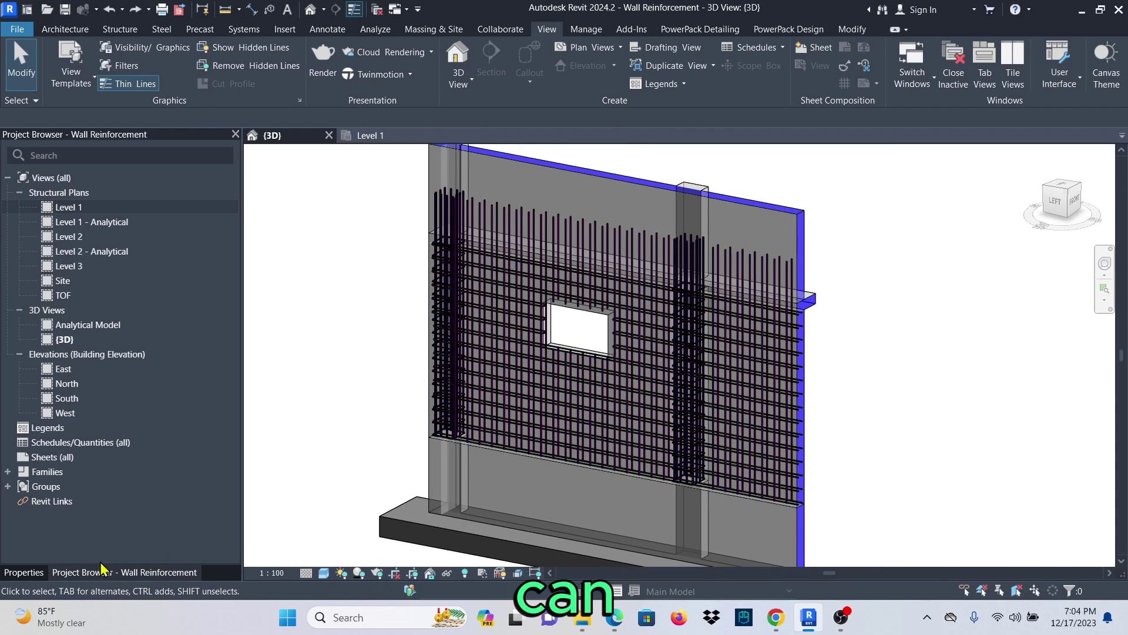
left_click(24, 572)
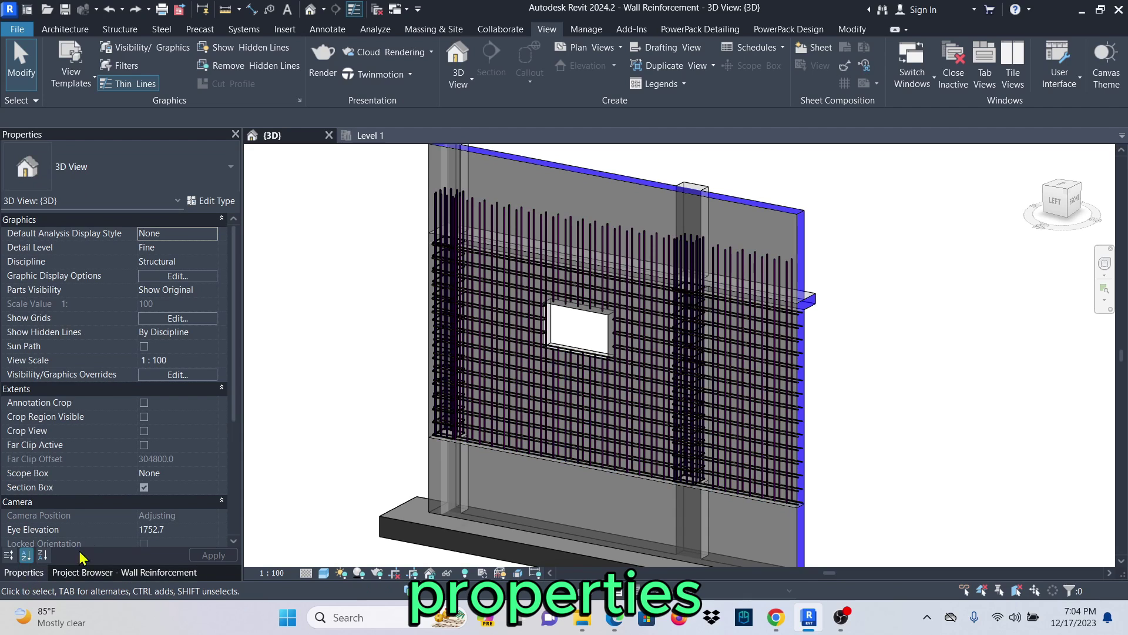
left_click(144, 487)
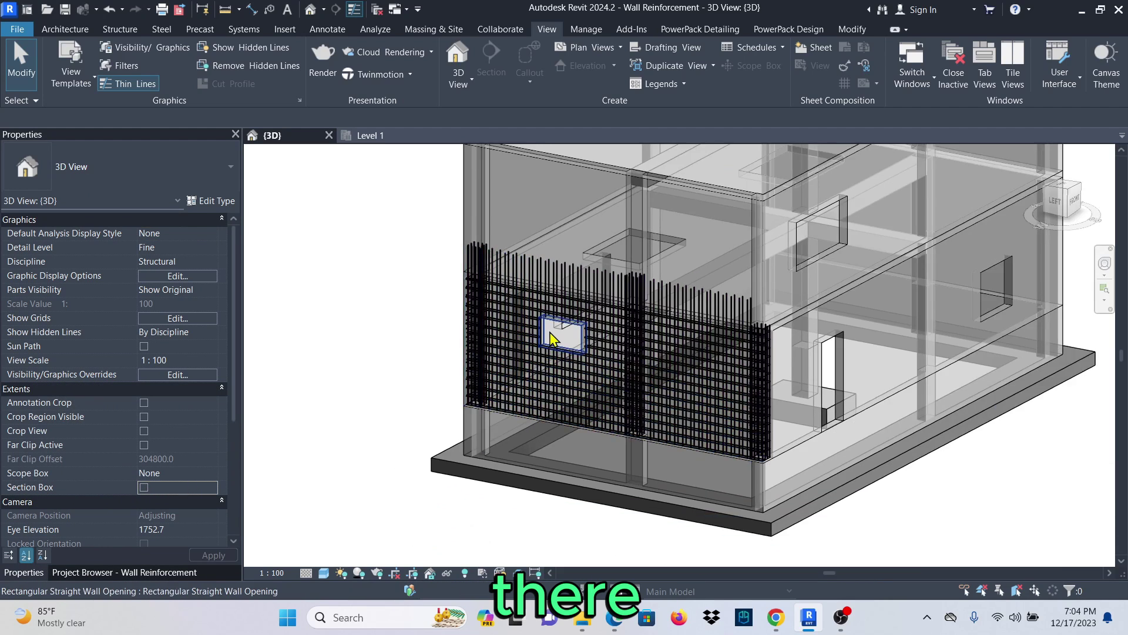
Examine the reinforced wall in the context of the complete building from the other side in 3D.
middle_click_drag(407, 400, 564, 393, "shift")
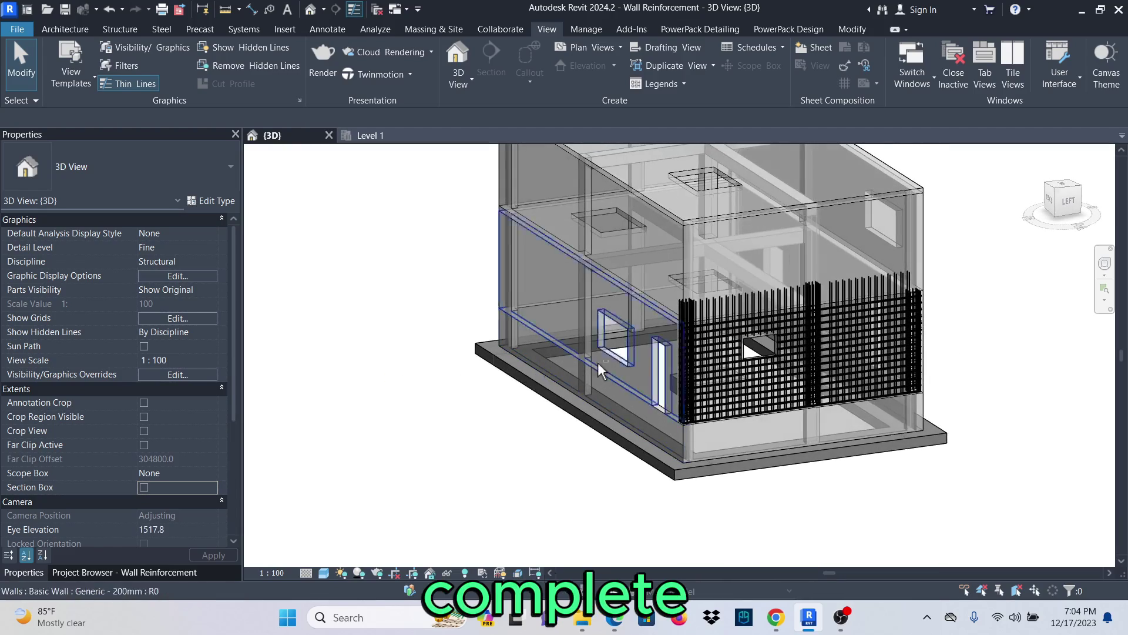
scroll(902, 326, "up", 3)
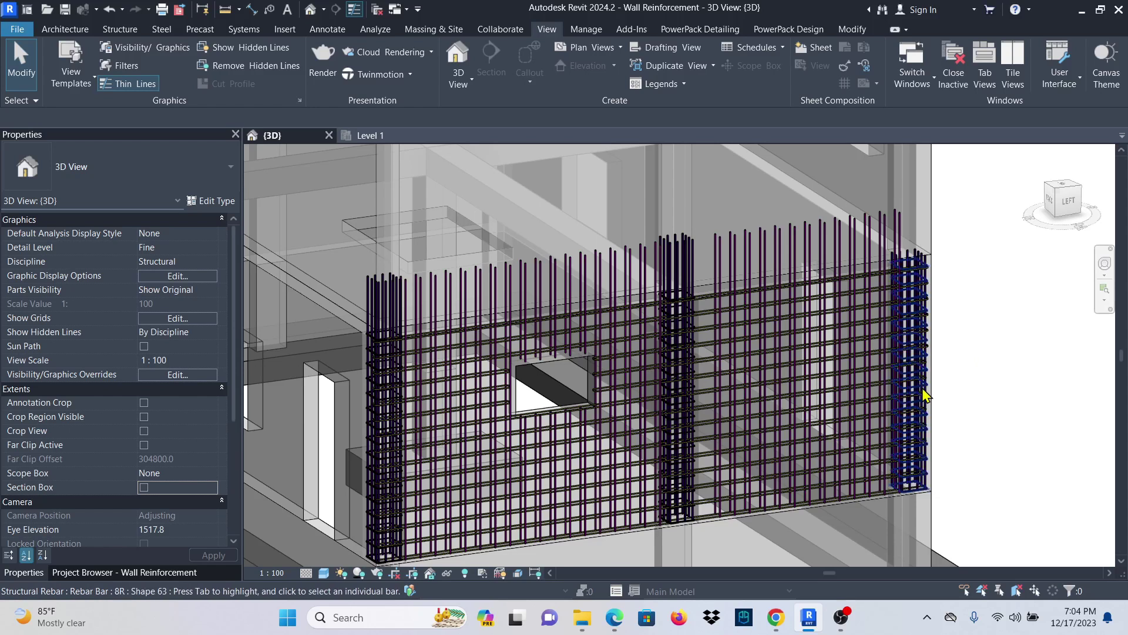
scroll(947, 386, "up", 3)
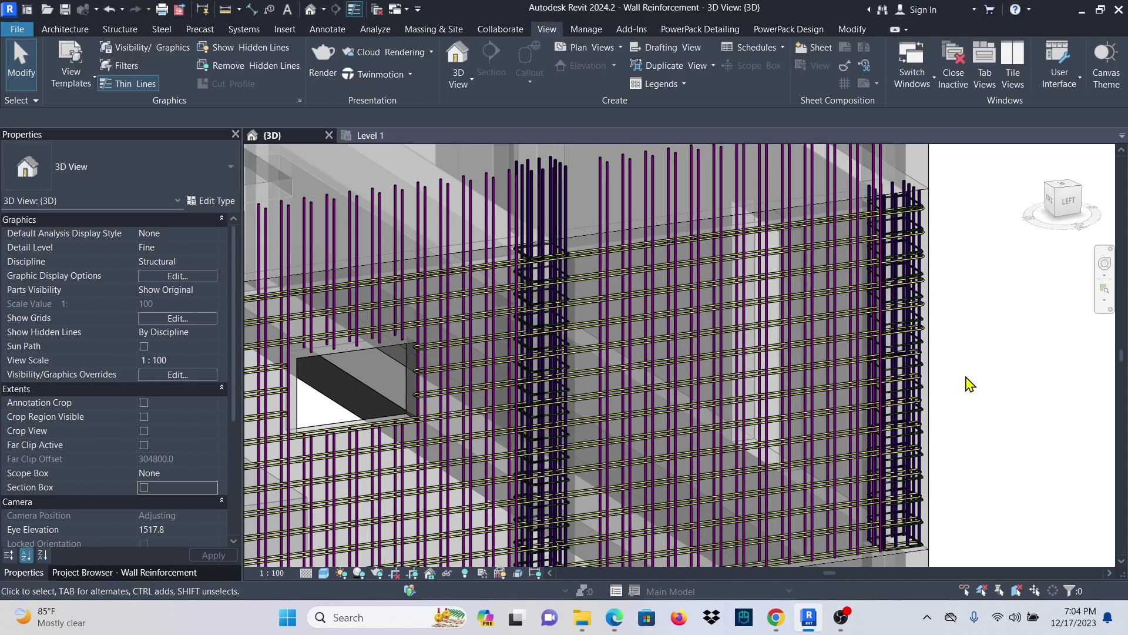
scroll(610, 320, "down", 5)
scroll(806, 433, "down", 4)
scroll(713, 360, "up", 3)
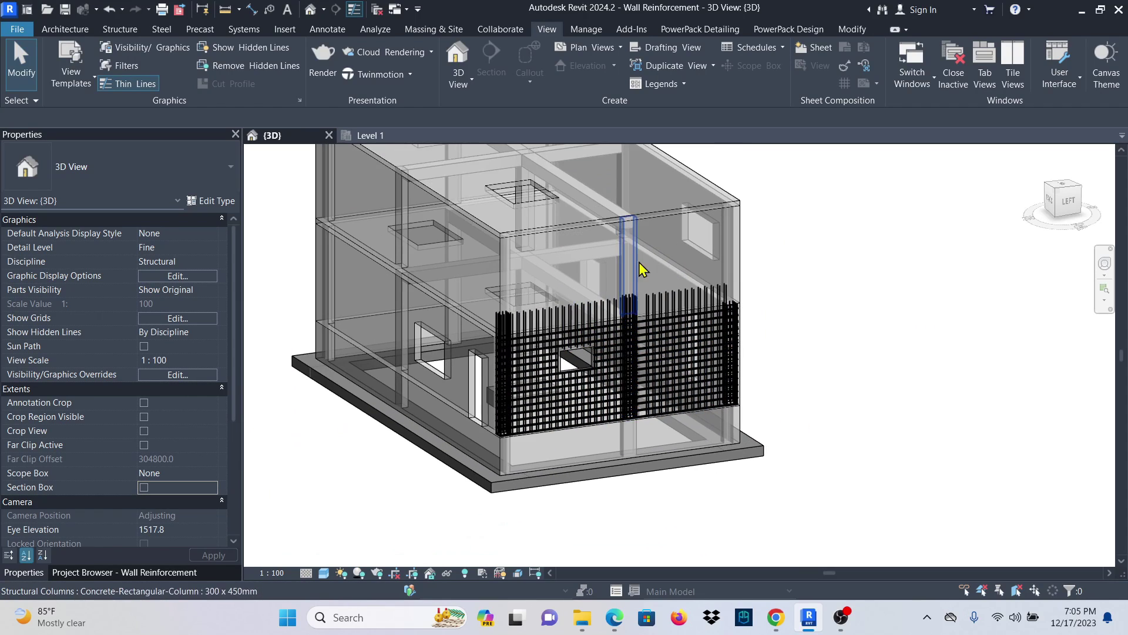
scroll(511, 351, "down", 3)
scroll(512, 351, "up", 3)
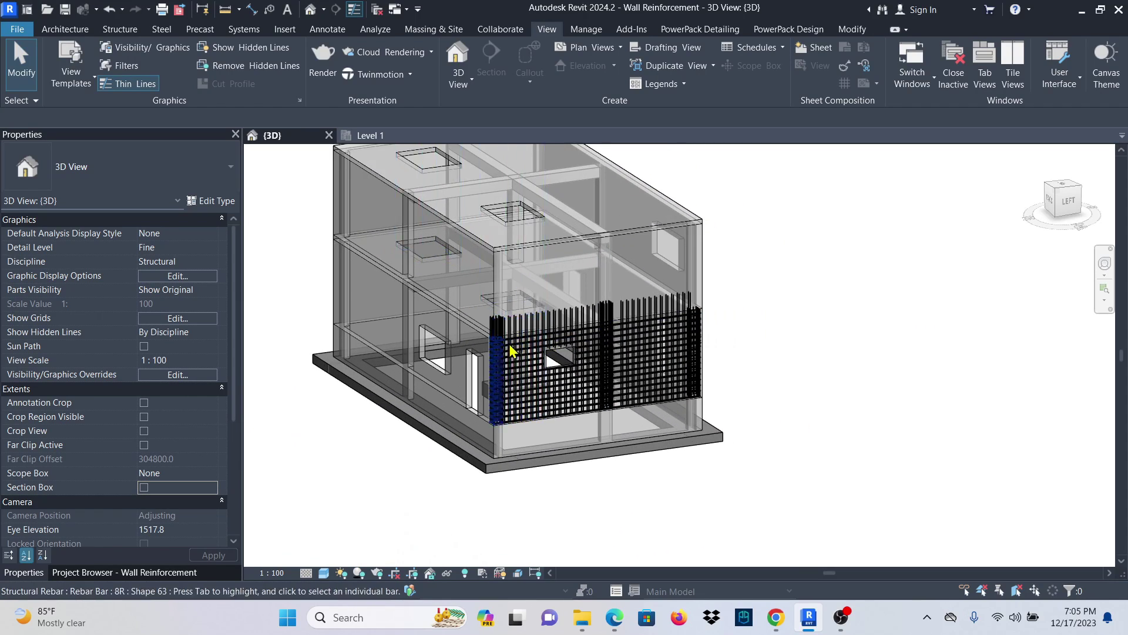
scroll(510, 351, "down", 2)
Select the entire building in 3D, filter the selection to Structural Rebar only, and delete all of the rebar.
left_click_drag(442, 269, 699, 497)
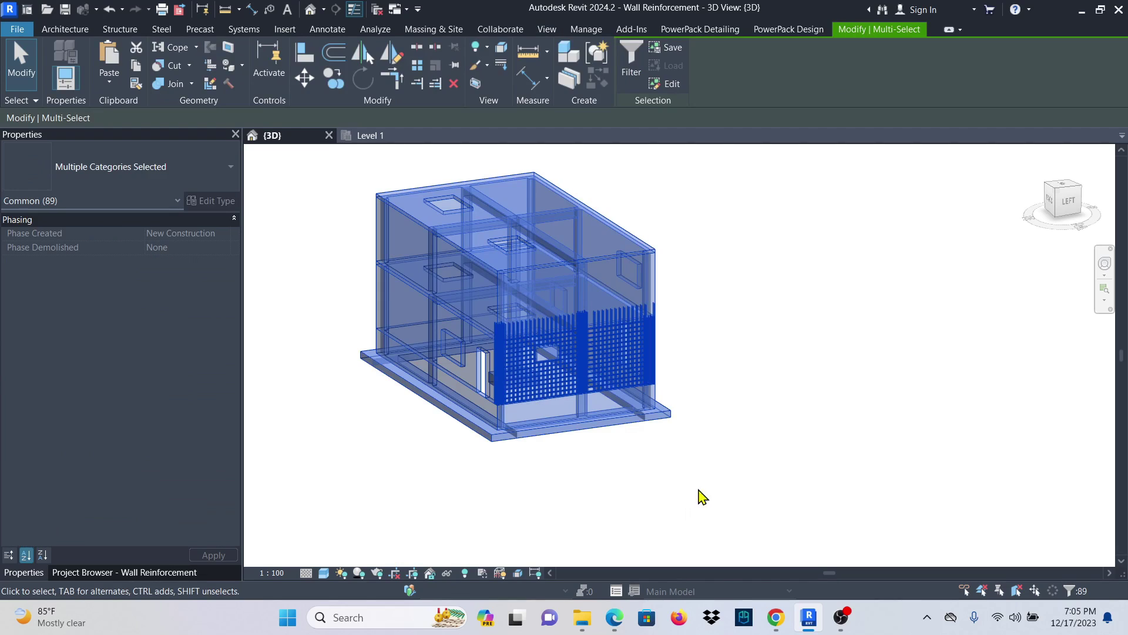
left_click(632, 59)
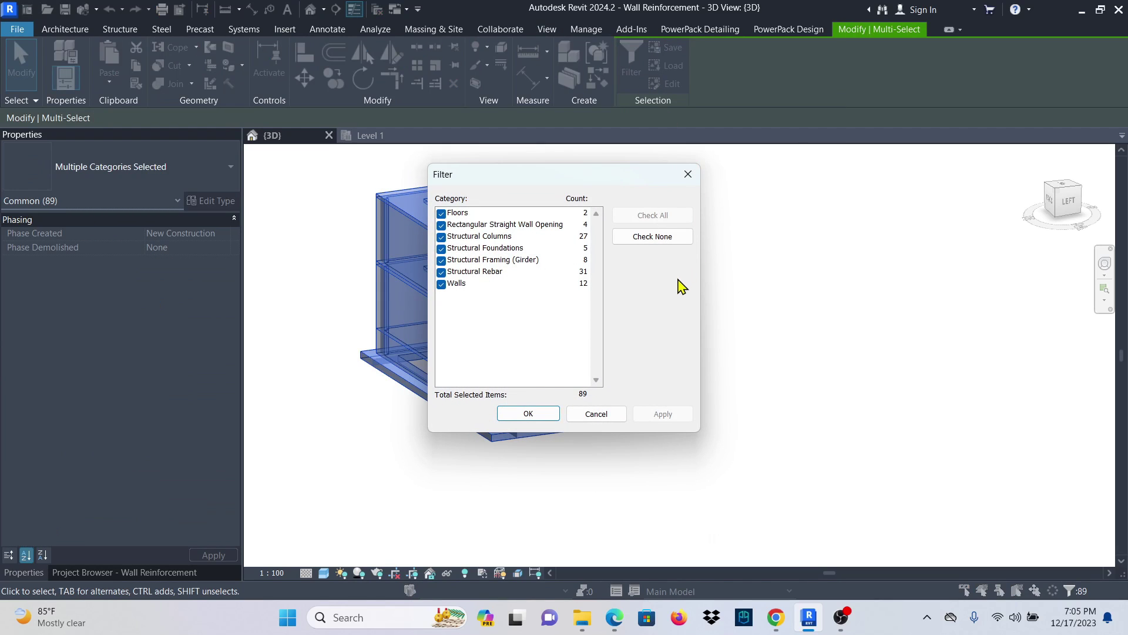
left_click(651, 238)
left_click(442, 272)
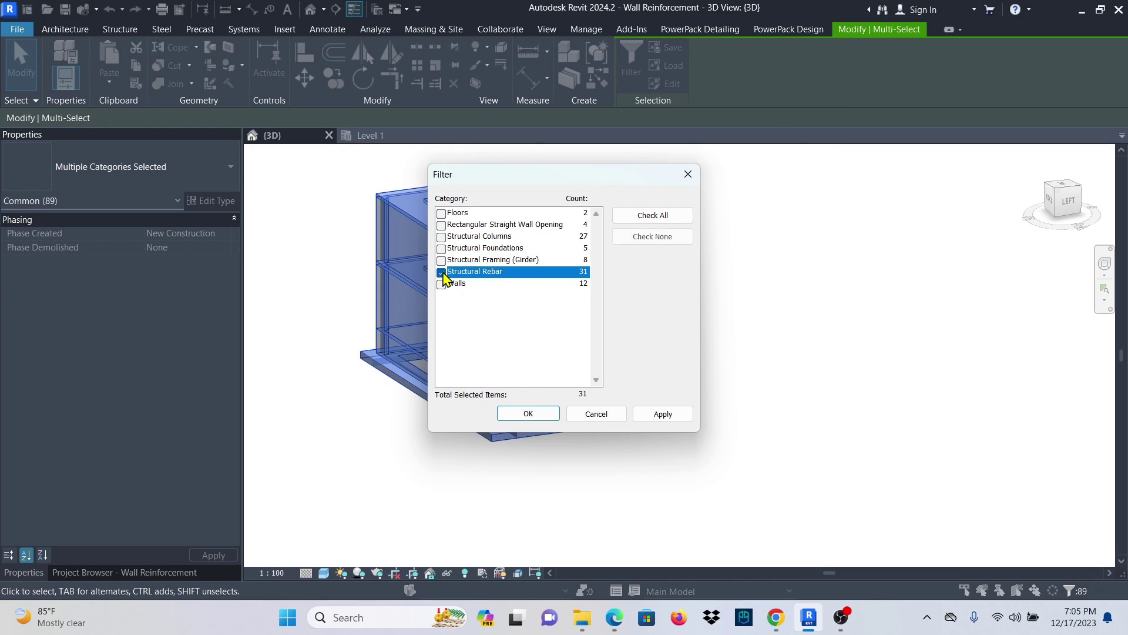
left_click(526, 414)
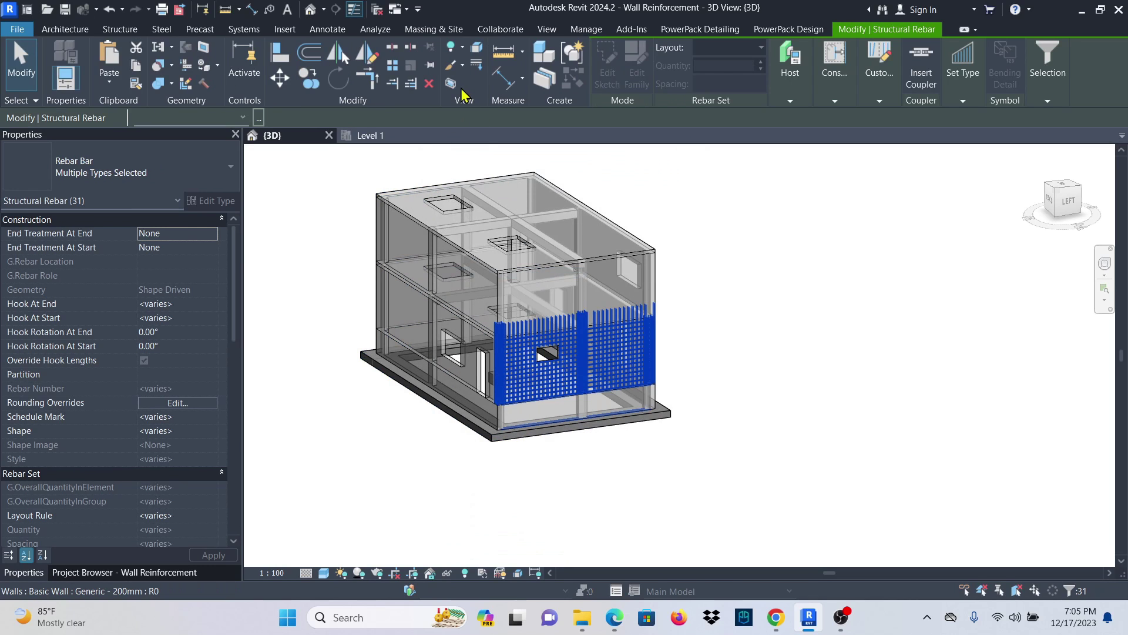
key("Delete")
middle_click_drag(851, 390, 680, 453, "shift")
Check the walls and columns in the Level 1 structural plan and close that view.
left_click(376, 136)
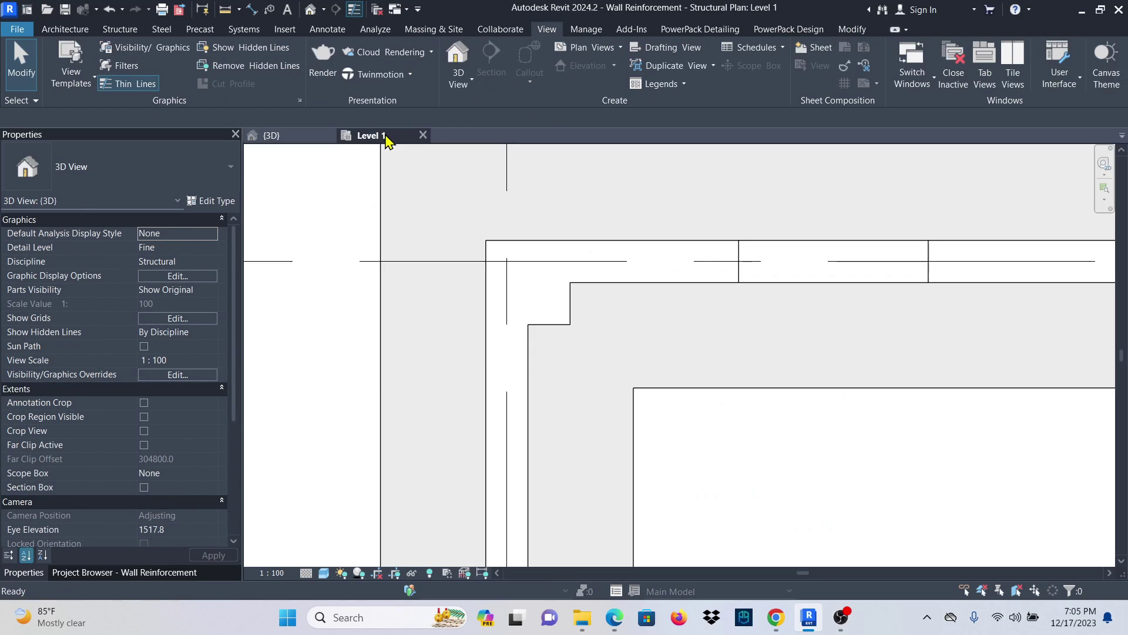
scroll(471, 315, "down", 4)
scroll(469, 288, "down", 2)
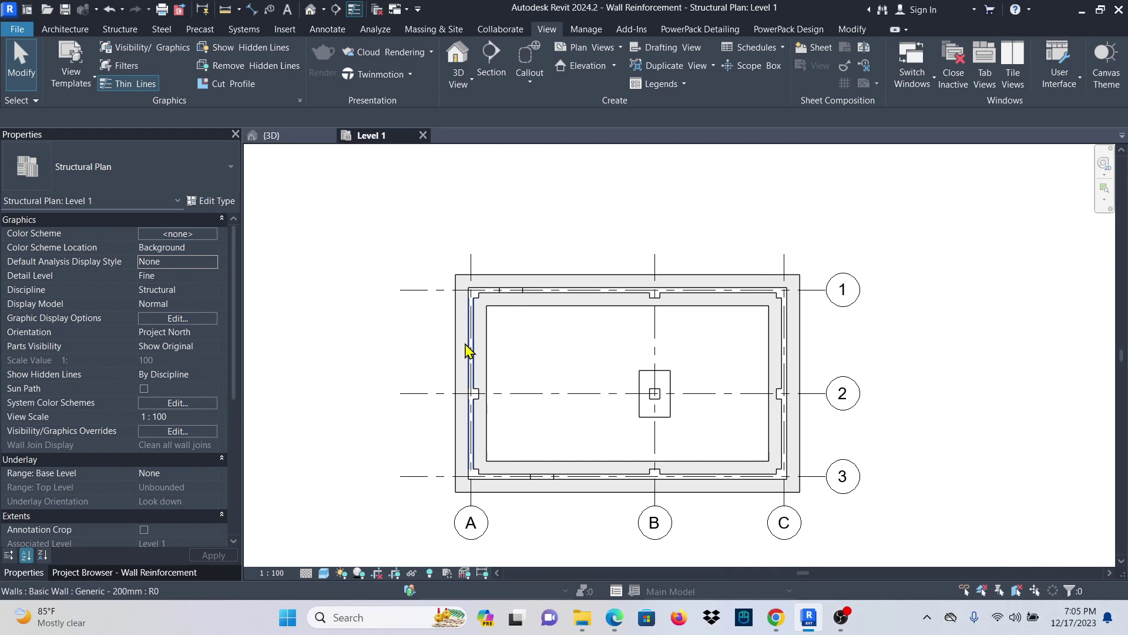
left_click(422, 135)
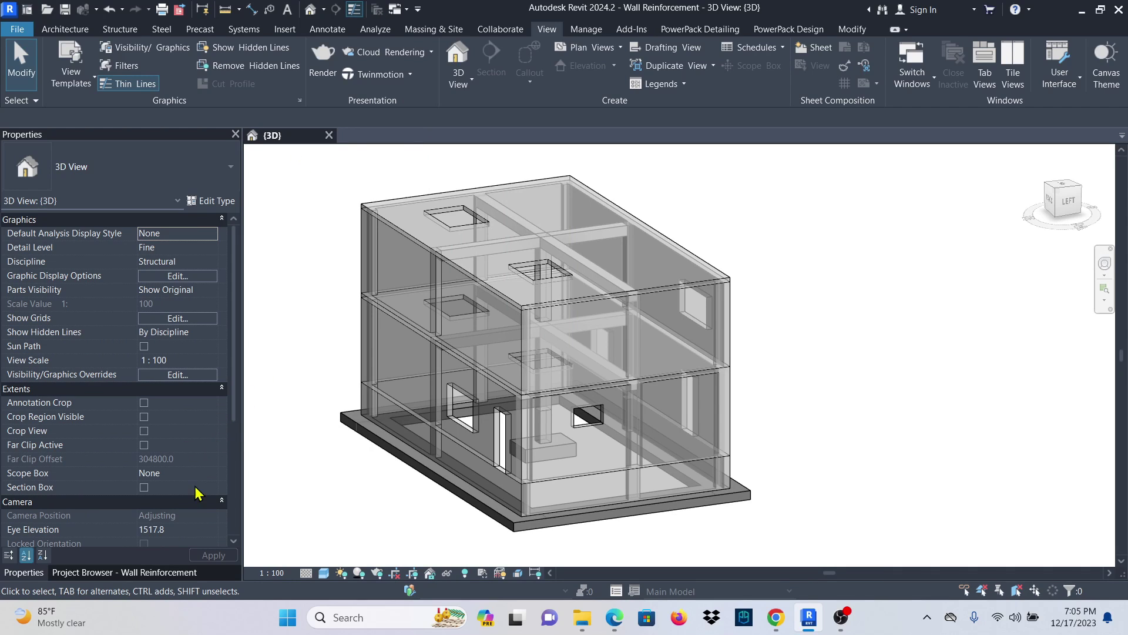
Open the South building elevation and frame the building in it.
left_click(82, 573)
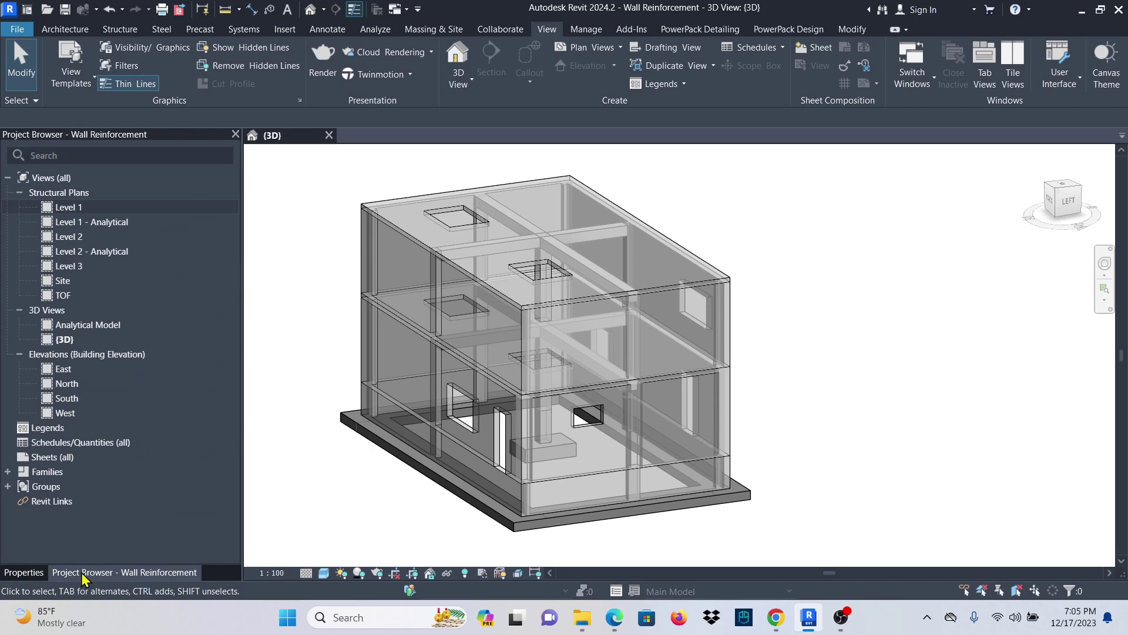
double_click(66, 399)
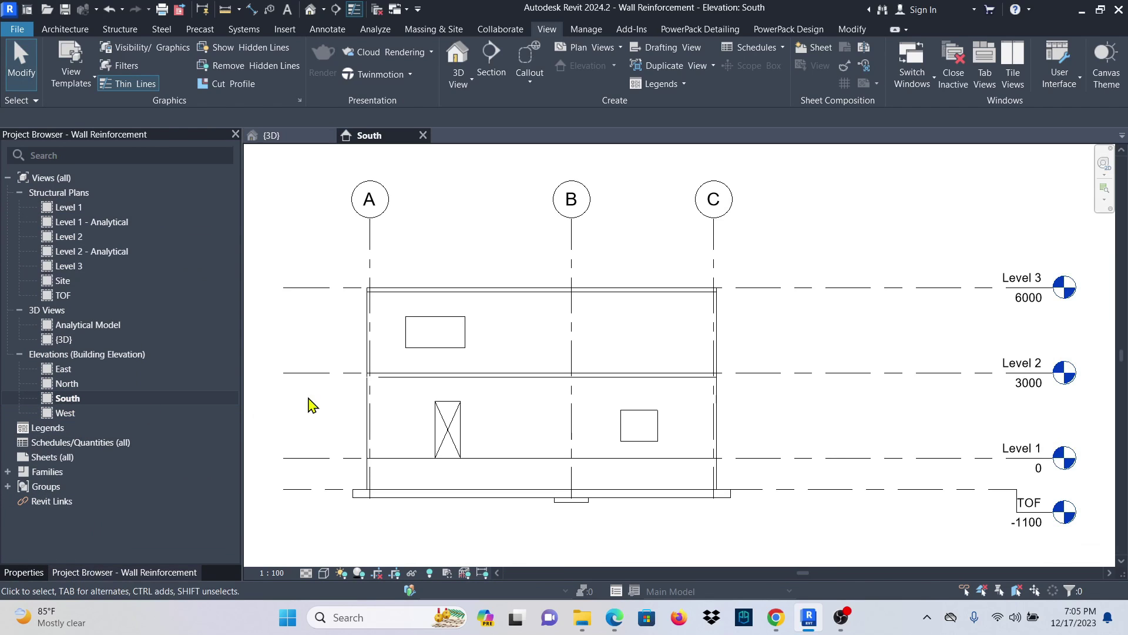
scroll(641, 348, "down", 2)
scroll(479, 391, "up", 4)
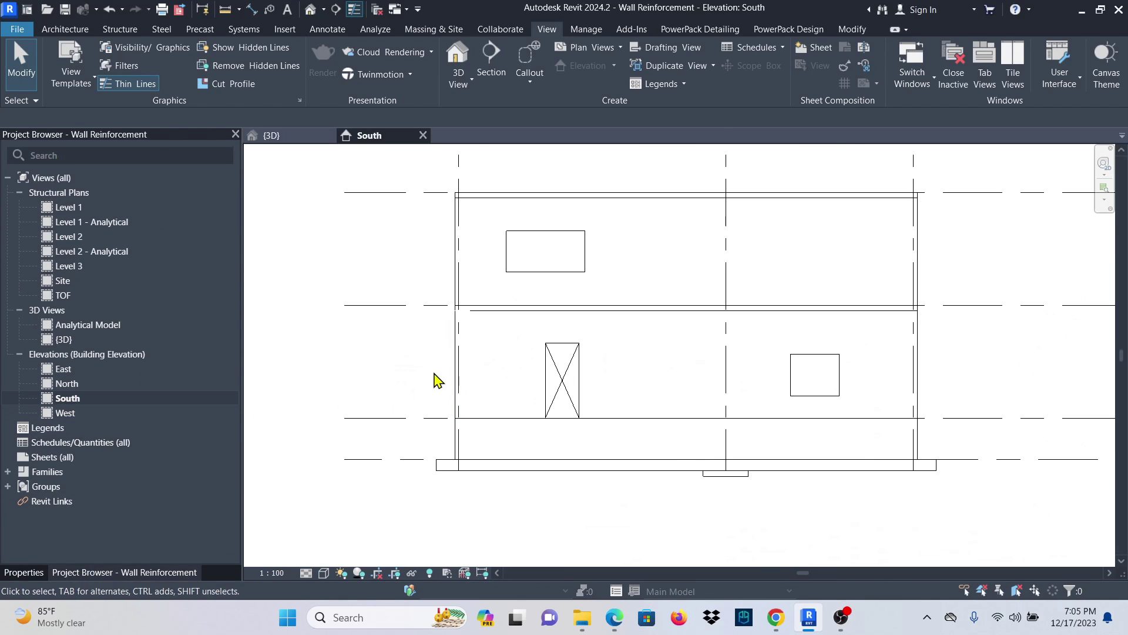
scroll(468, 382, "down", 2)
scroll(557, 425, "up", 2)
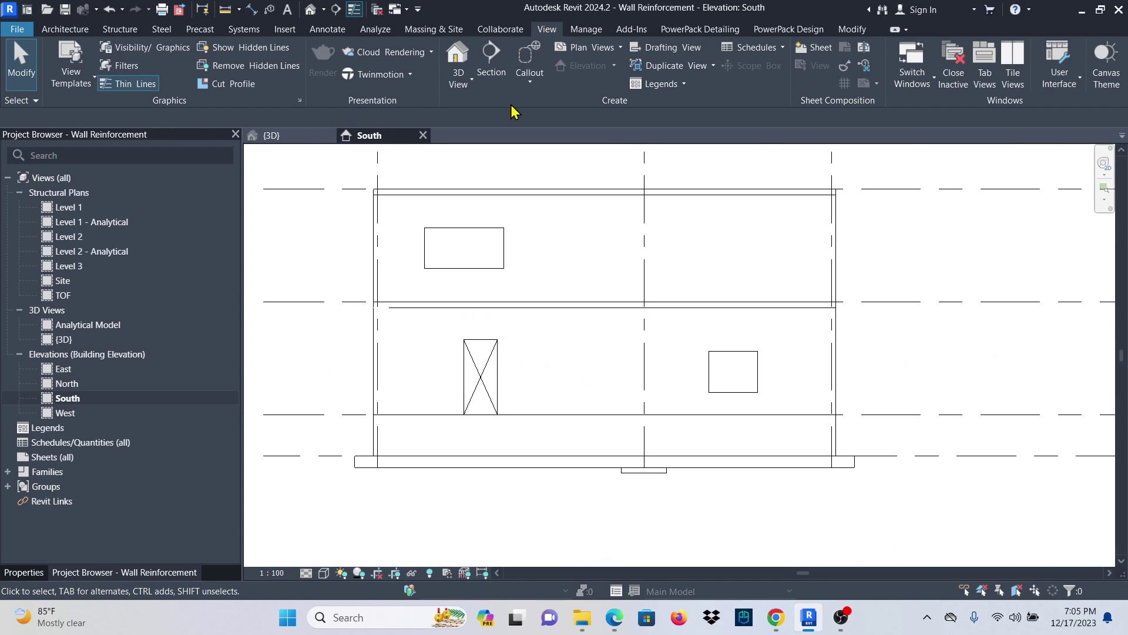
Draw a horizontal section of the Detail View type across the full building width, just above Level 1, in the South elevation.
left_click(489, 61)
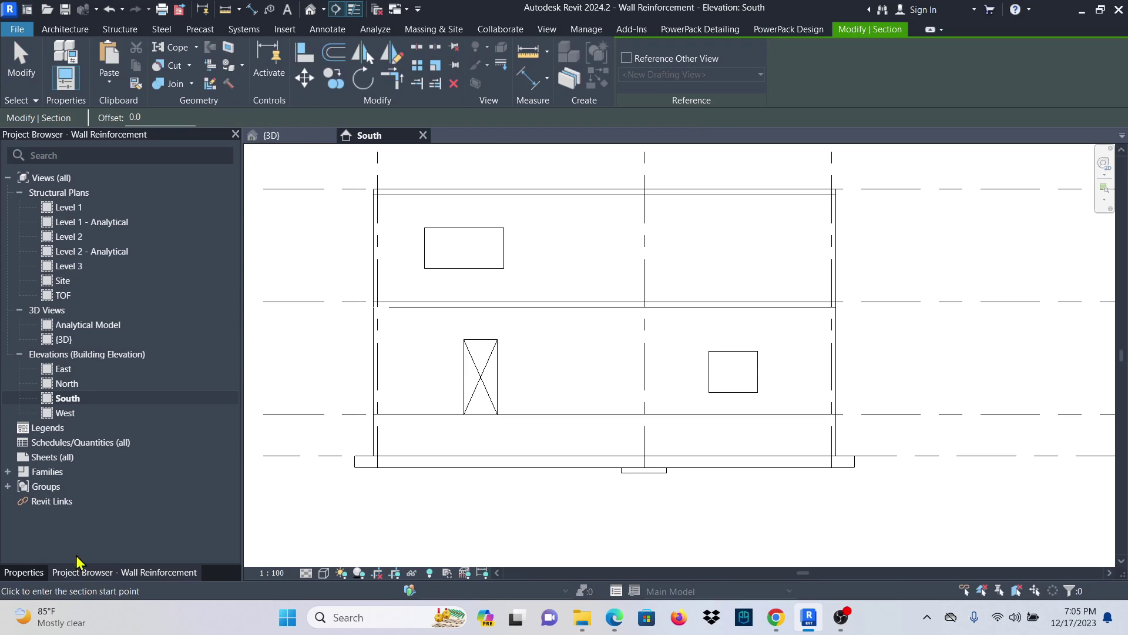
left_click(29, 578)
left_click(213, 180)
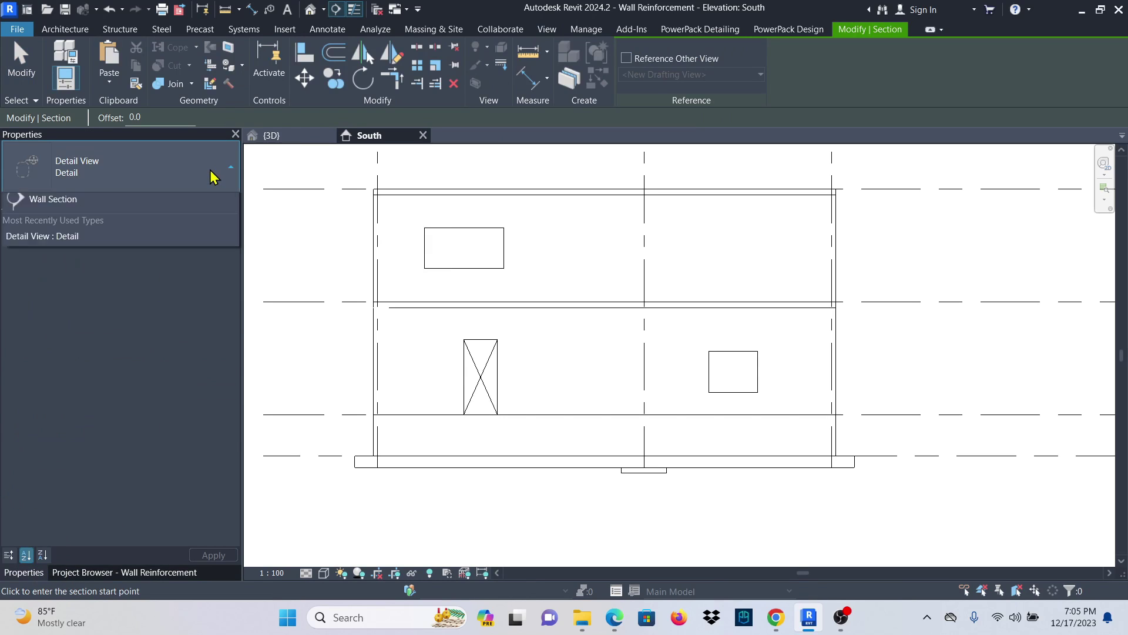
left_click(45, 251)
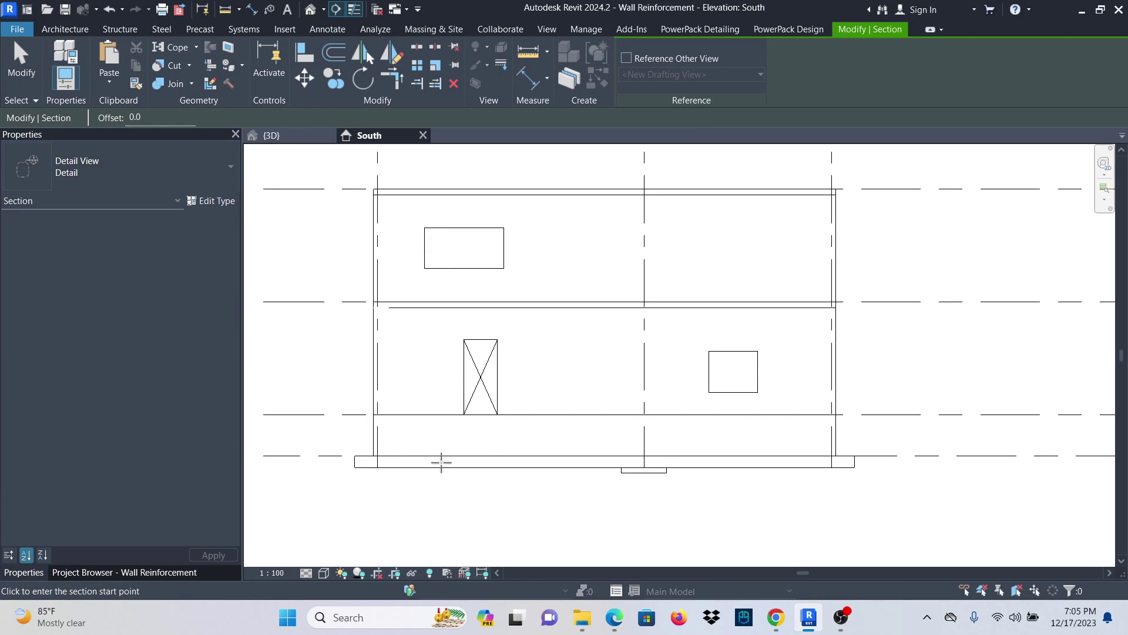
left_click(353, 404)
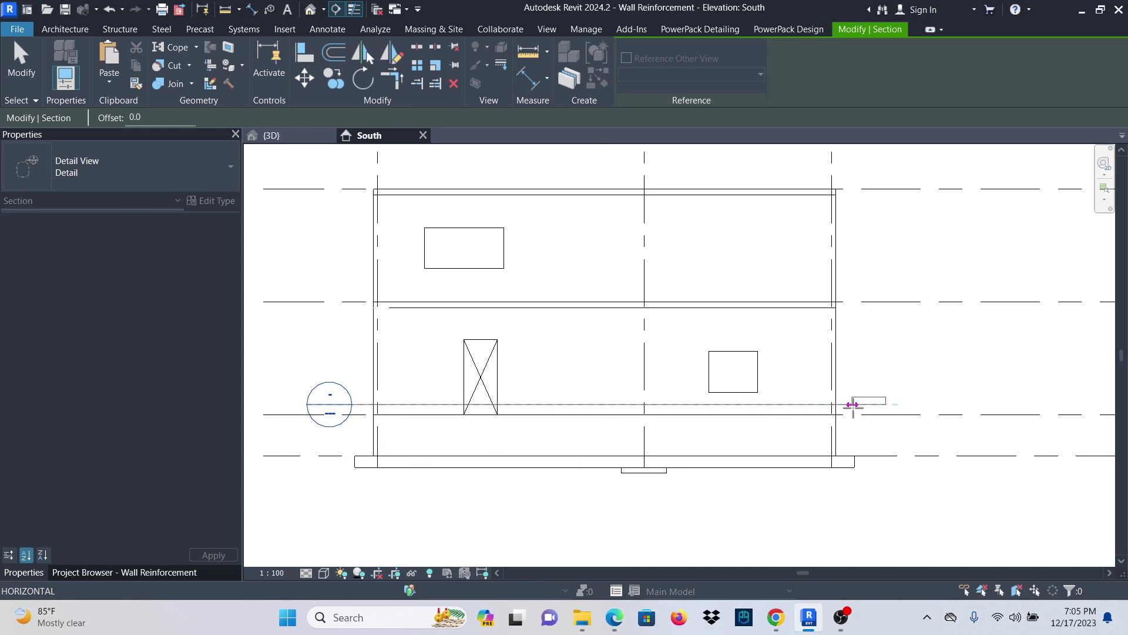
left_click(853, 404)
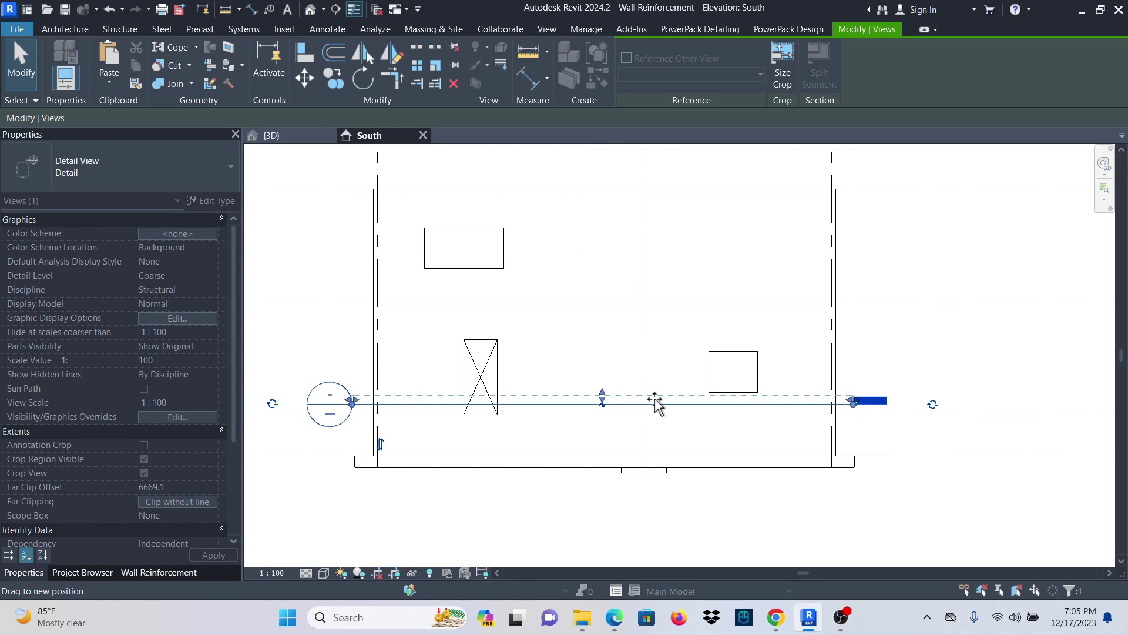
scroll(662, 390, "down", 4)
left_click(787, 332)
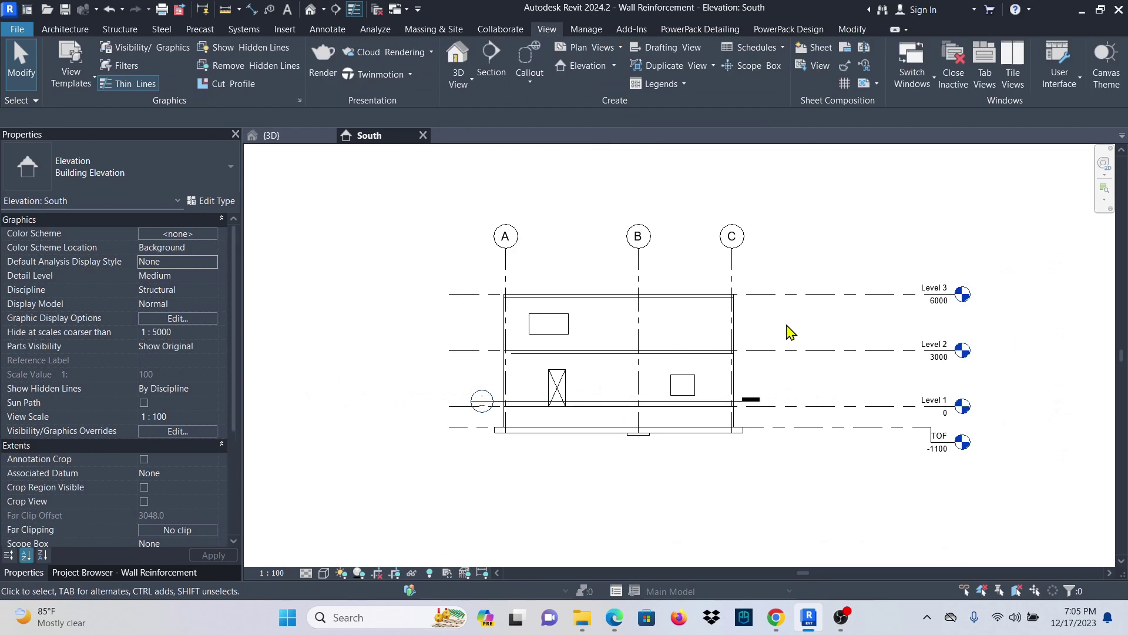
Open the new detail section view and extend its crop region so that grid 1 and the wall along it are included.
scroll(470, 396, "up", 3)
double_click(475, 396)
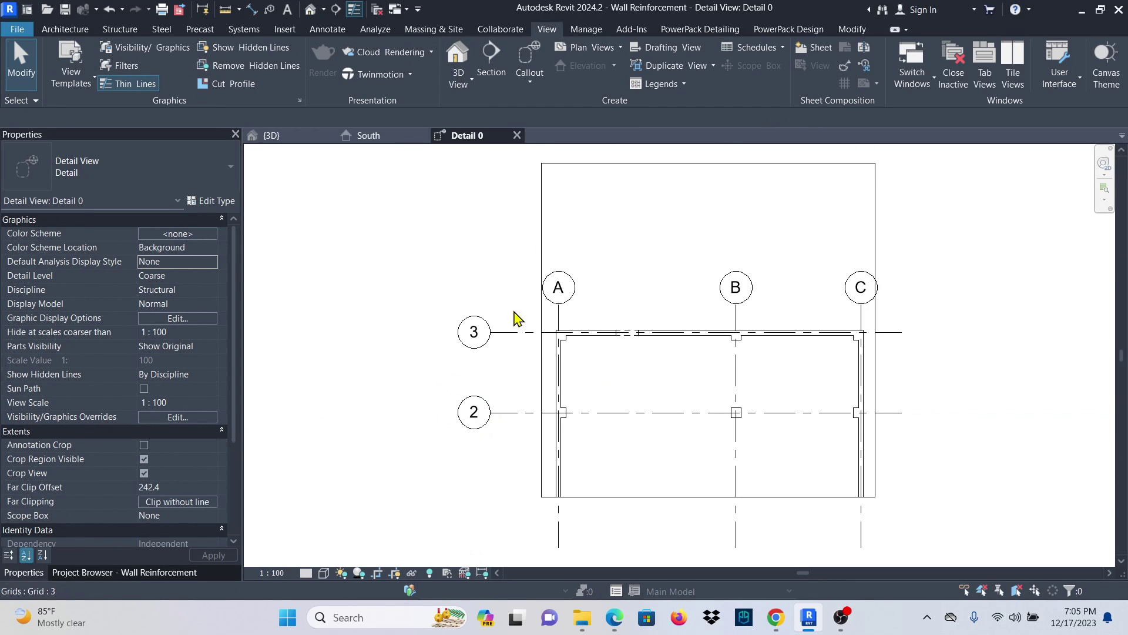
scroll(470, 285, "down", 2)
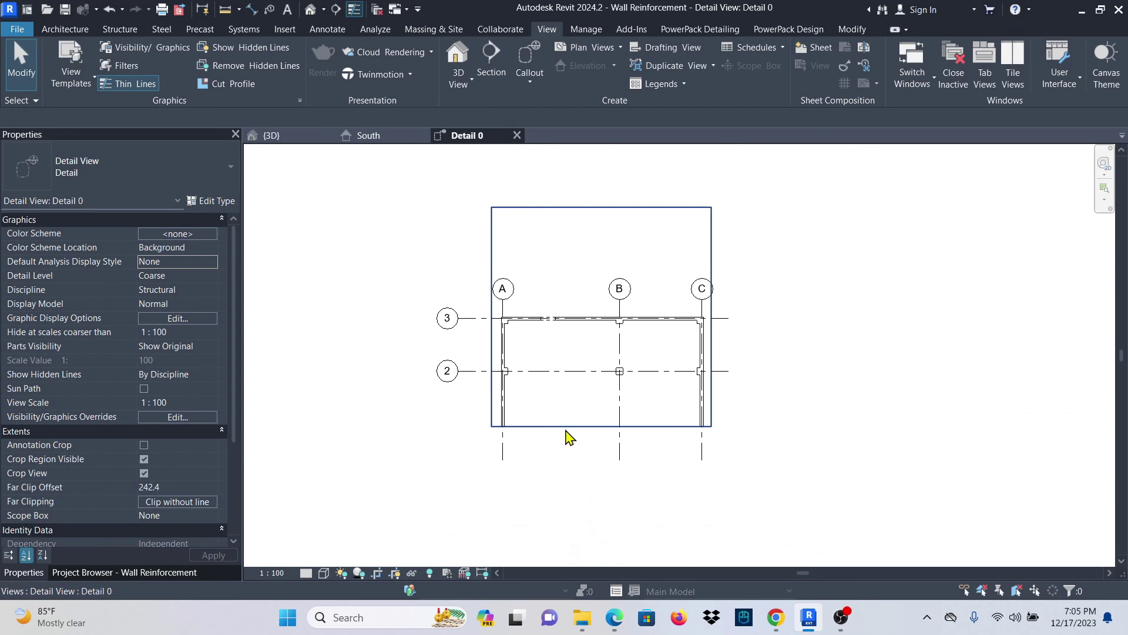
left_click(594, 427)
left_click_drag(601, 426, 602, 497)
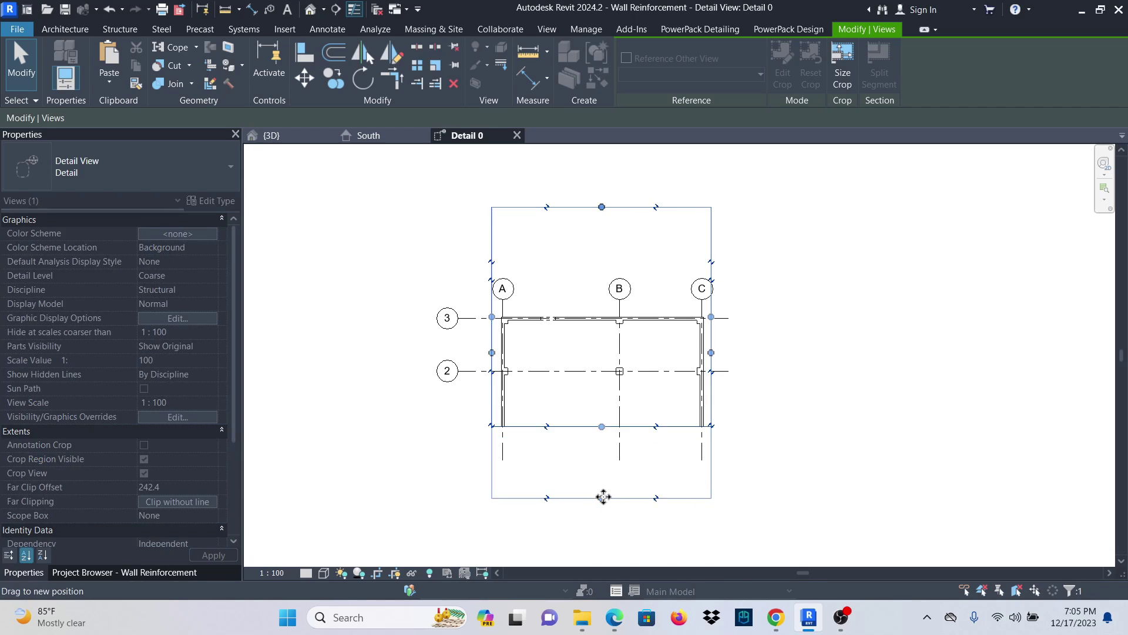
scroll(512, 393, "up", 3)
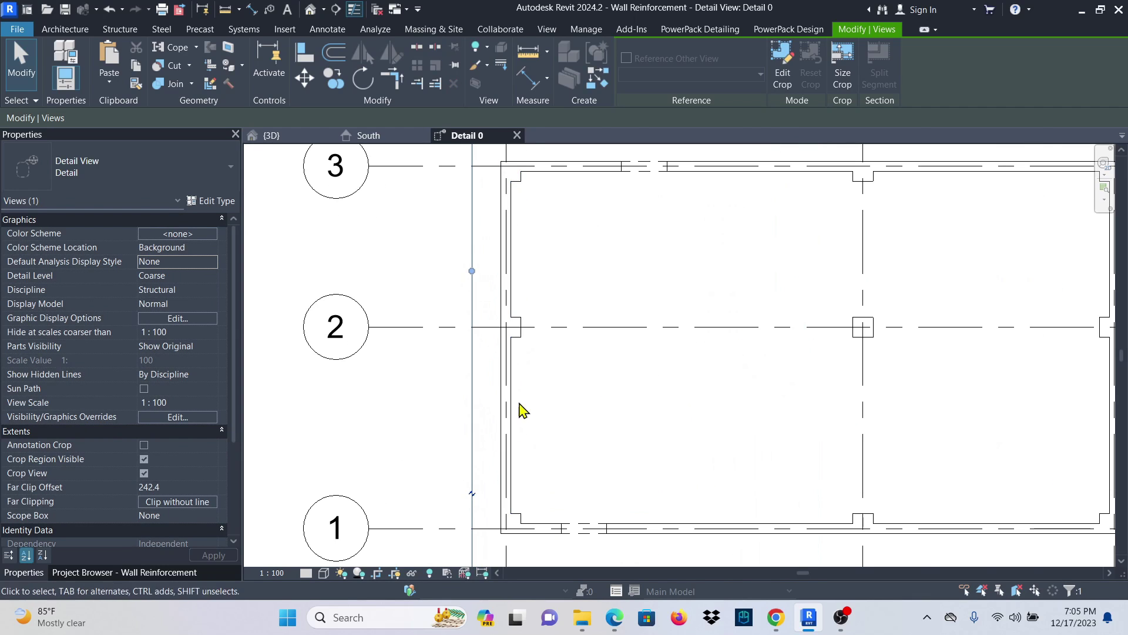
Close the South elevation and return to the 3D view, keeping the detail view open.
left_click(423, 136)
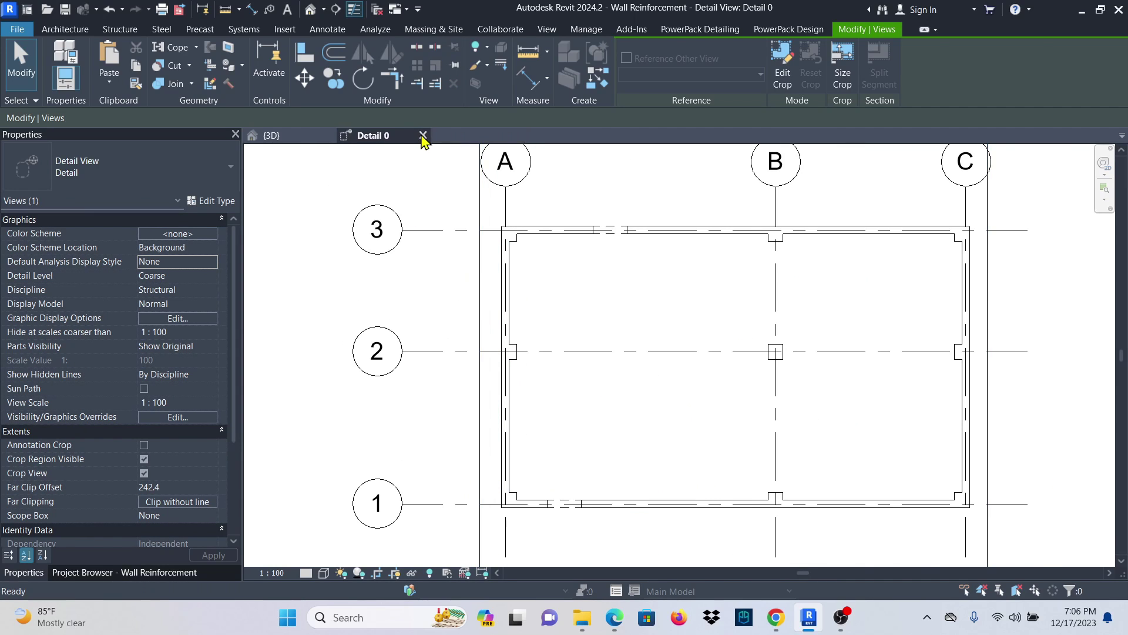
left_click(274, 137)
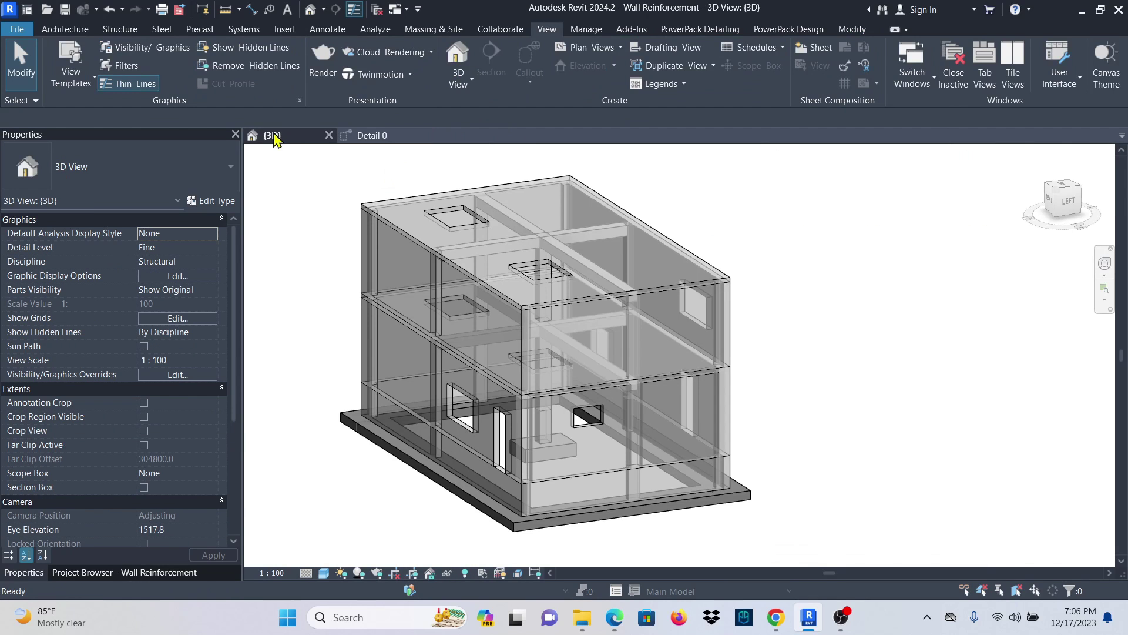
left_click(370, 137)
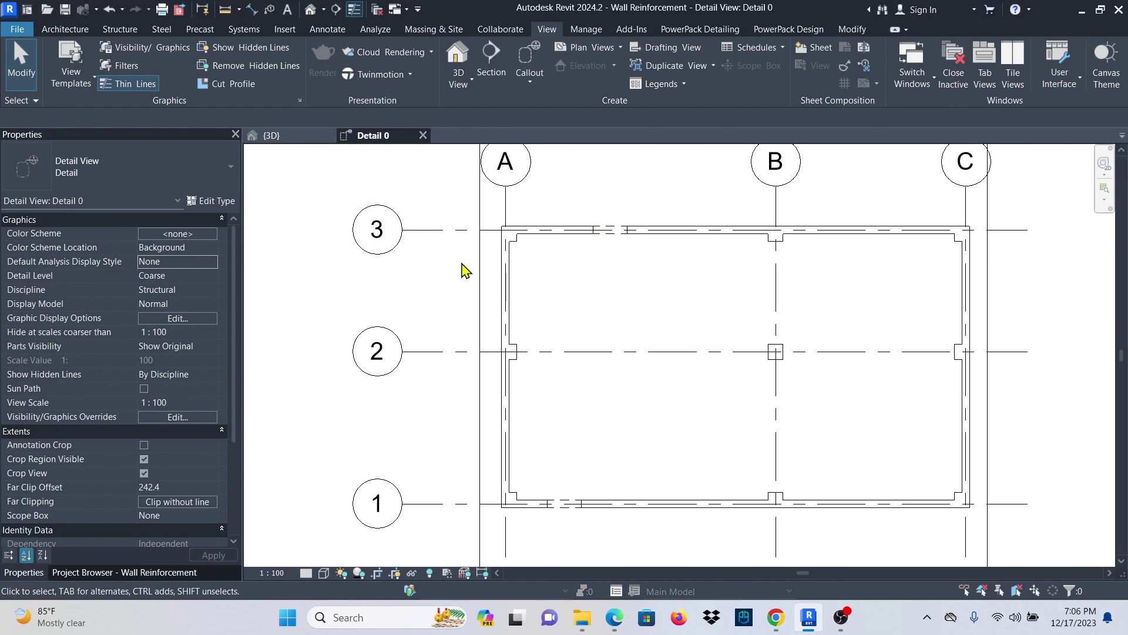
left_click(273, 136)
Start an area reinforcement on the Level 1 to Level 2 wall with the window opening on the building's left face.
scroll(614, 479, "up", 5)
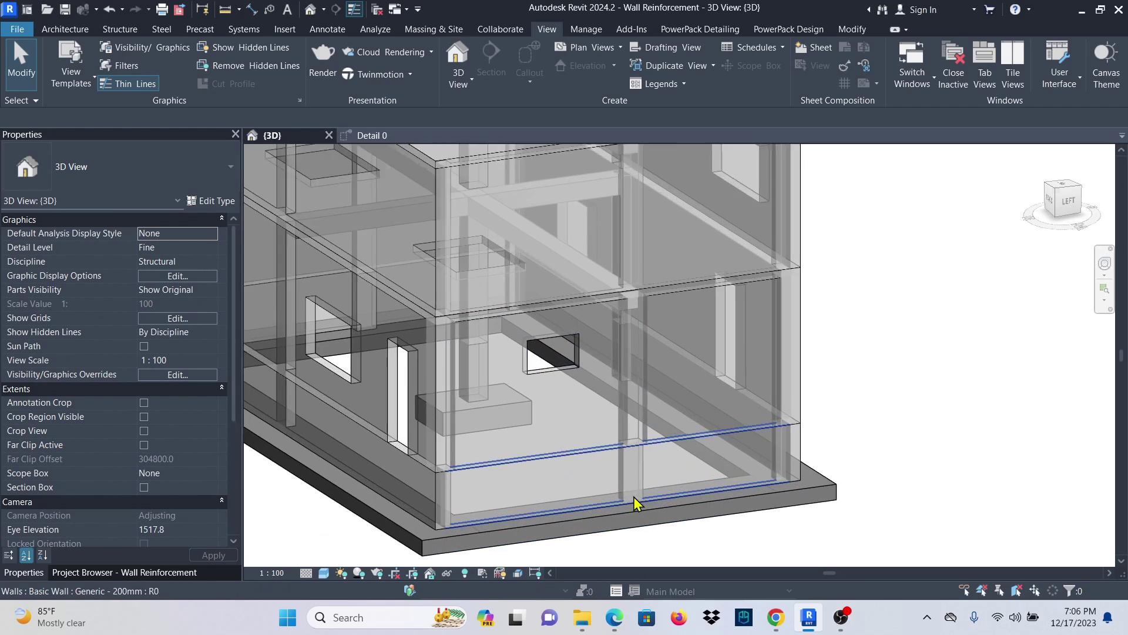
scroll(588, 412, "down", 4)
scroll(529, 322, "up", 3)
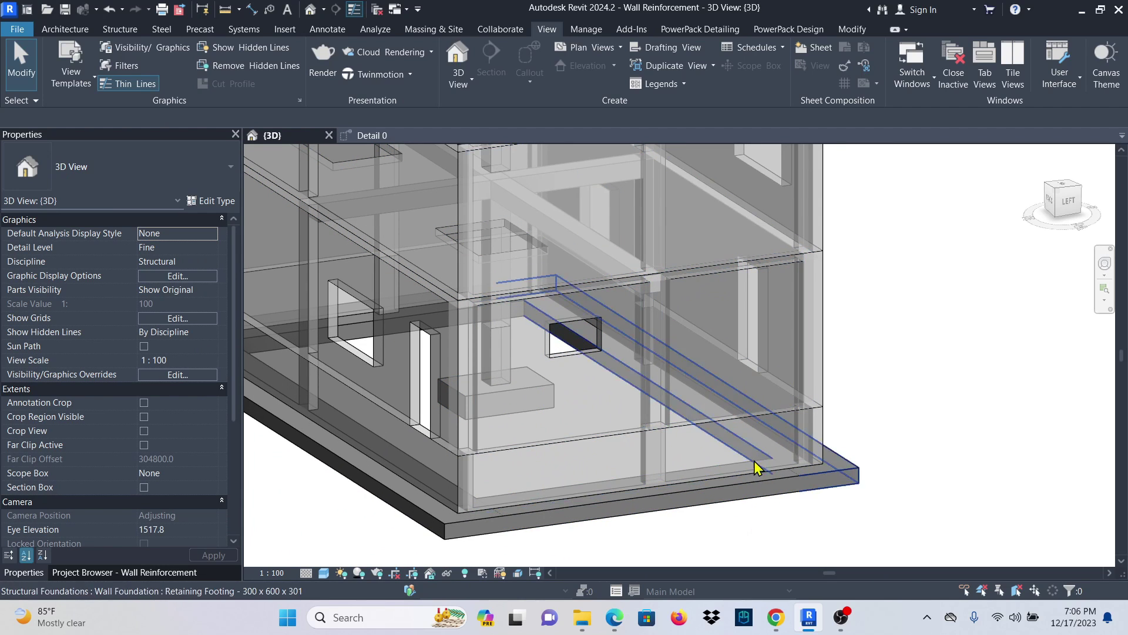
left_click(756, 424)
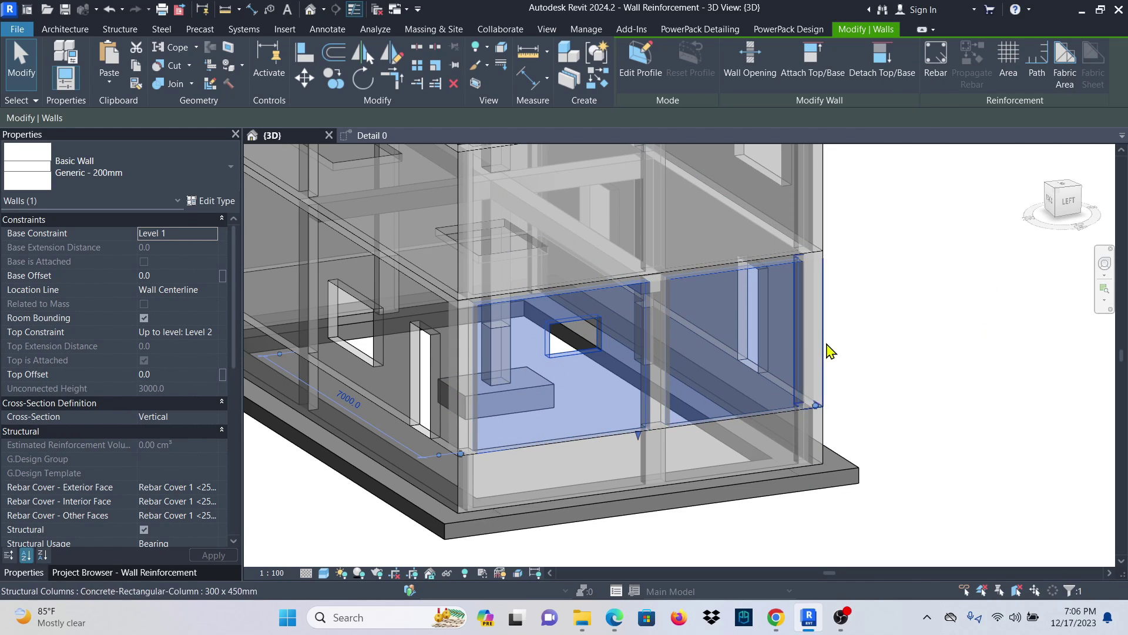
left_click(1009, 59)
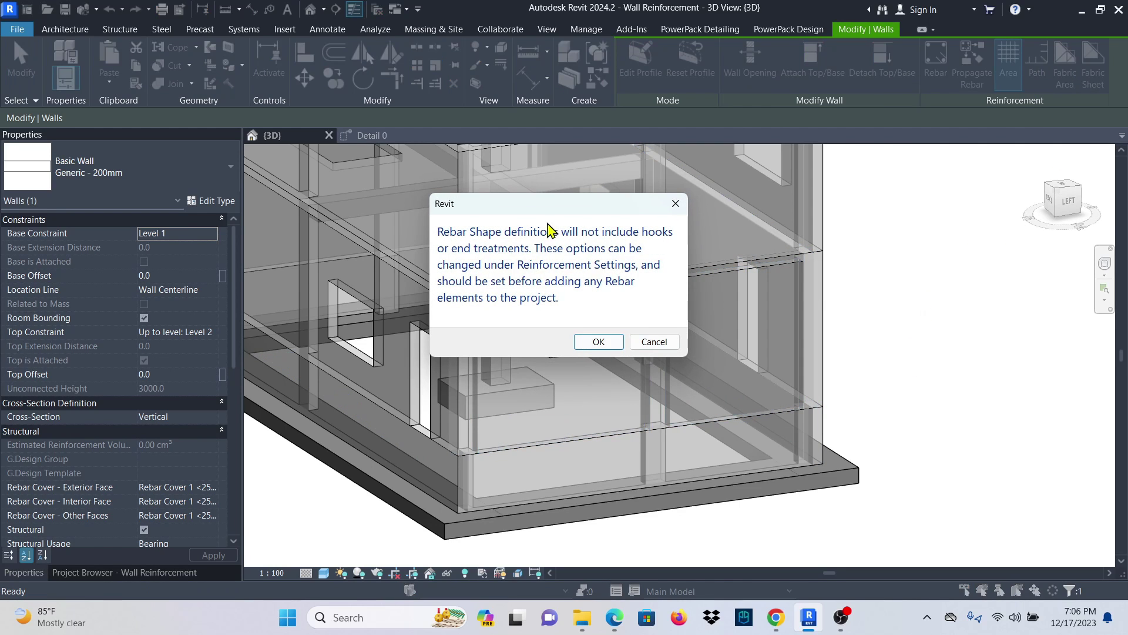
left_click(593, 343)
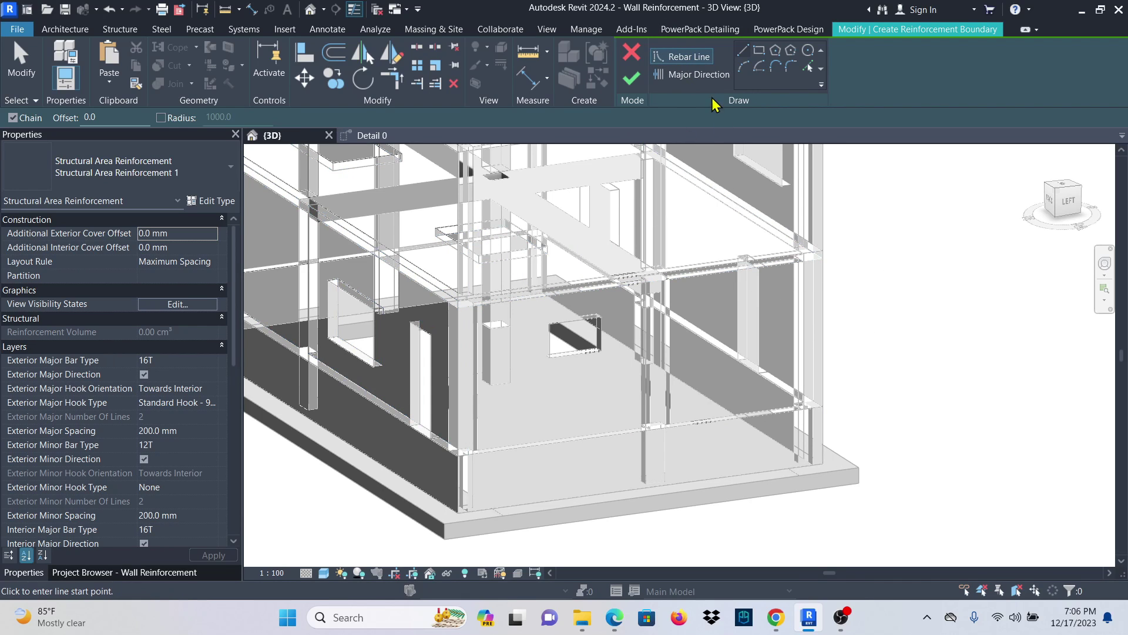
Pick the four outer edges of the wall face as rebar boundary lines, including the edges along the corner columns.
left_click(688, 59)
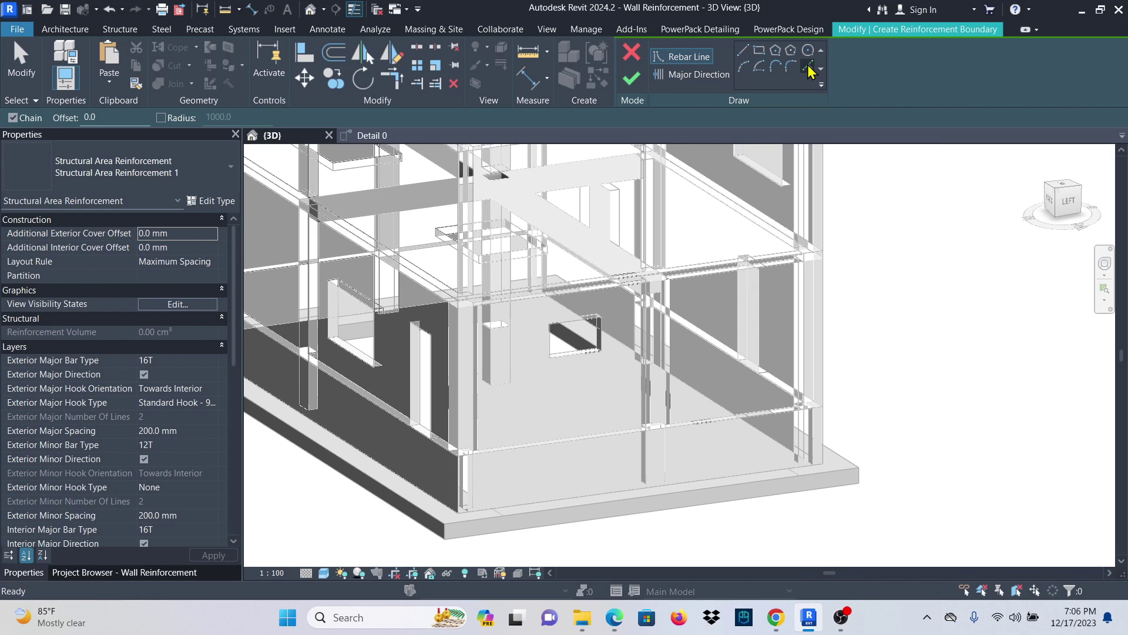
left_click(810, 68)
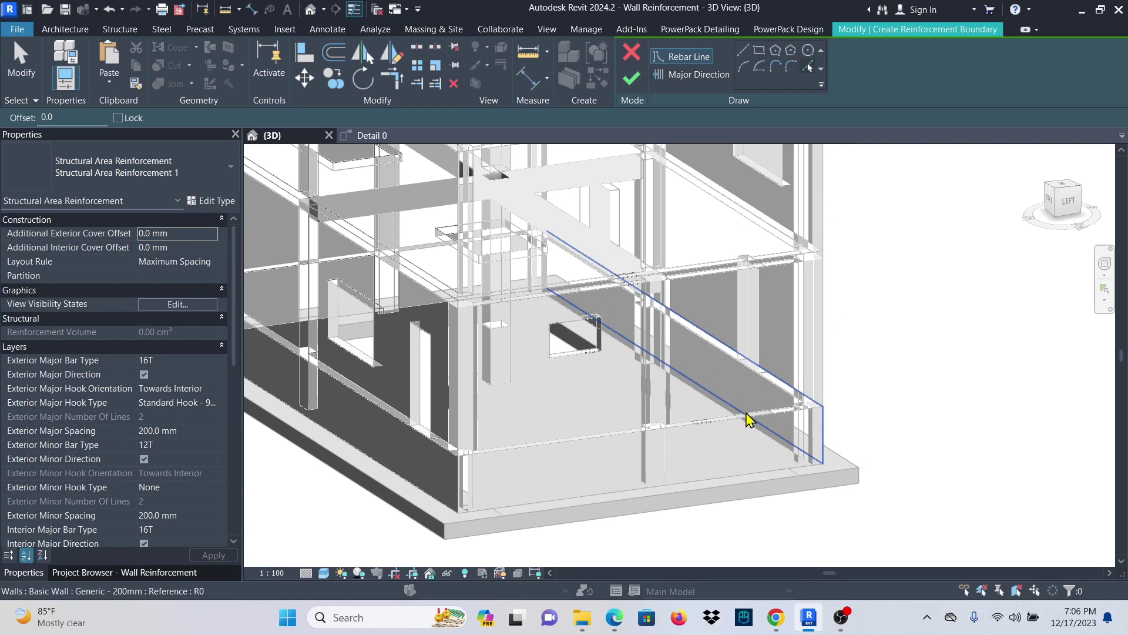
scroll(628, 441, "up", 1)
left_click(628, 440)
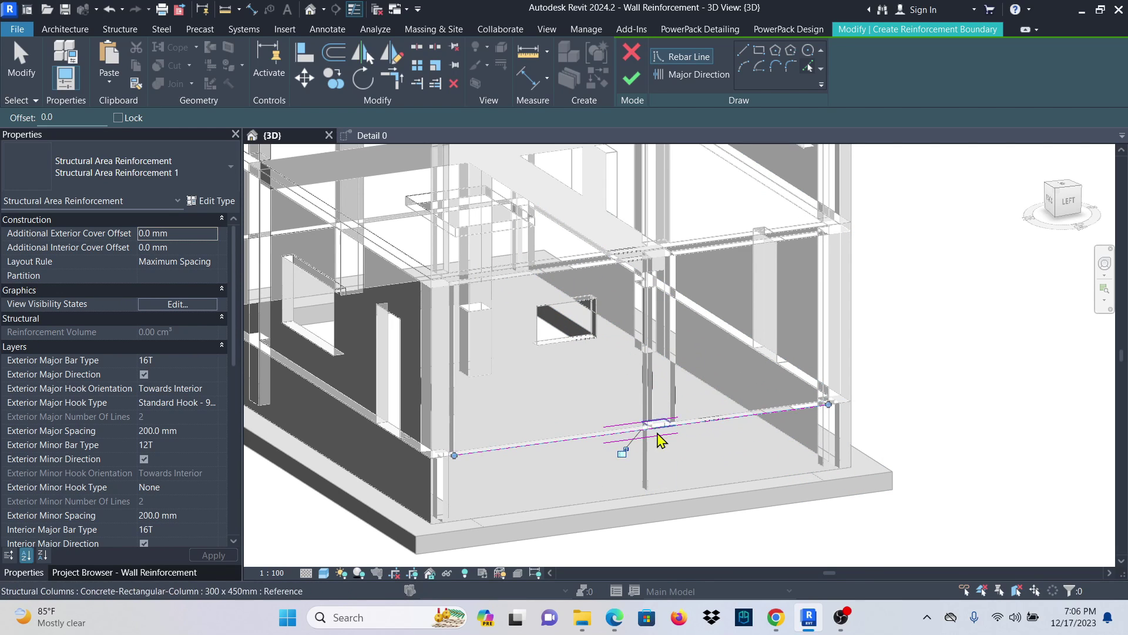
left_click(854, 313)
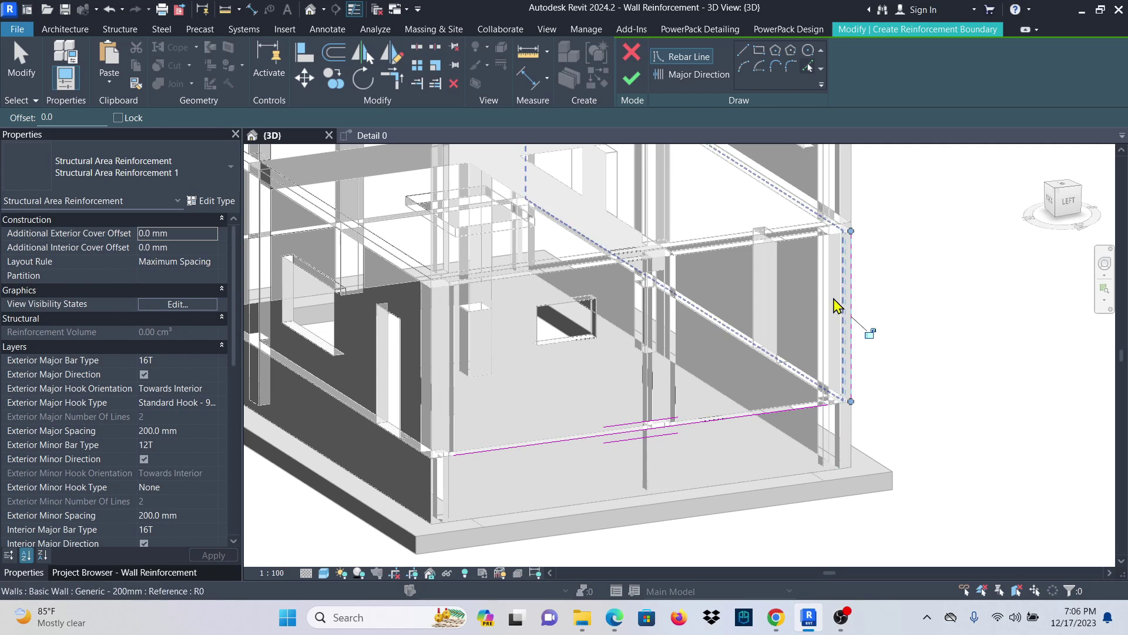
left_click(729, 251)
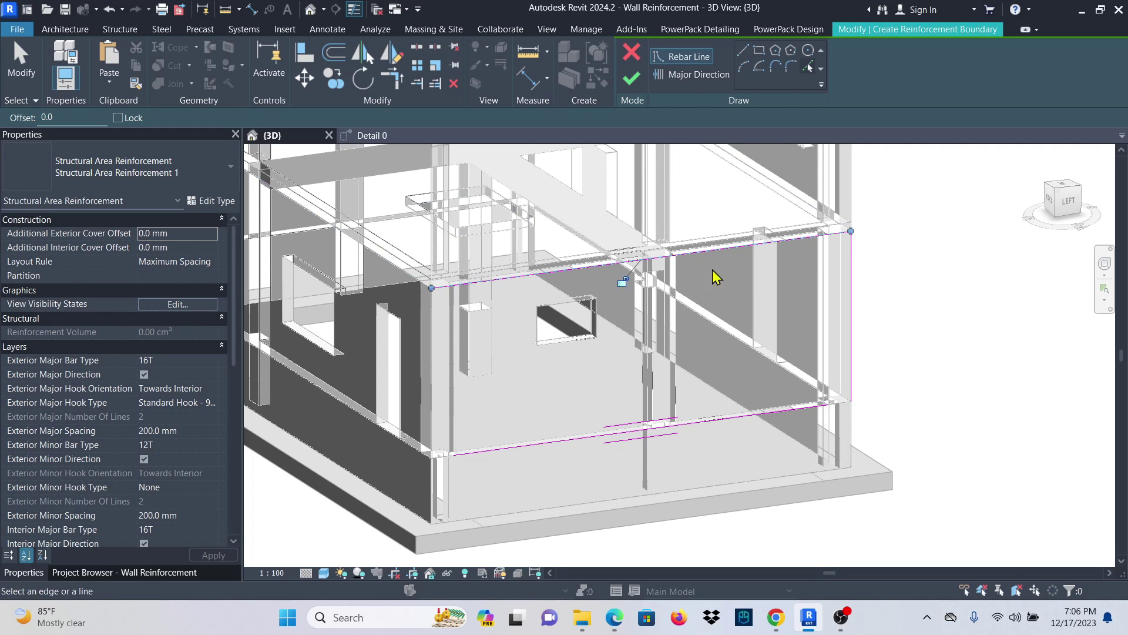
left_click(435, 371)
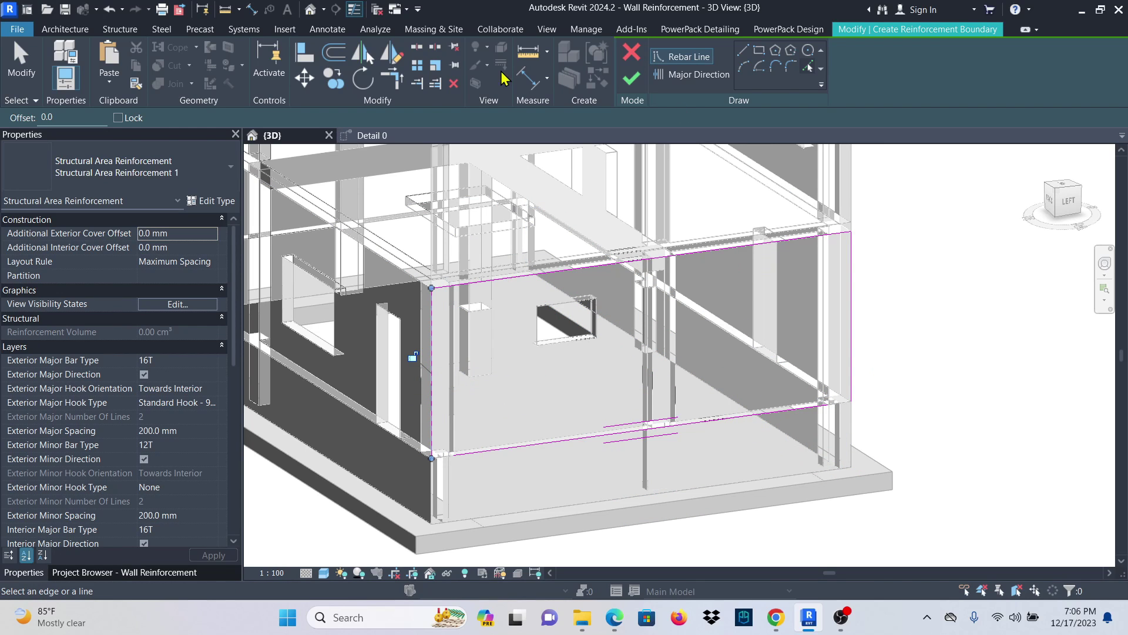
key("Escape")
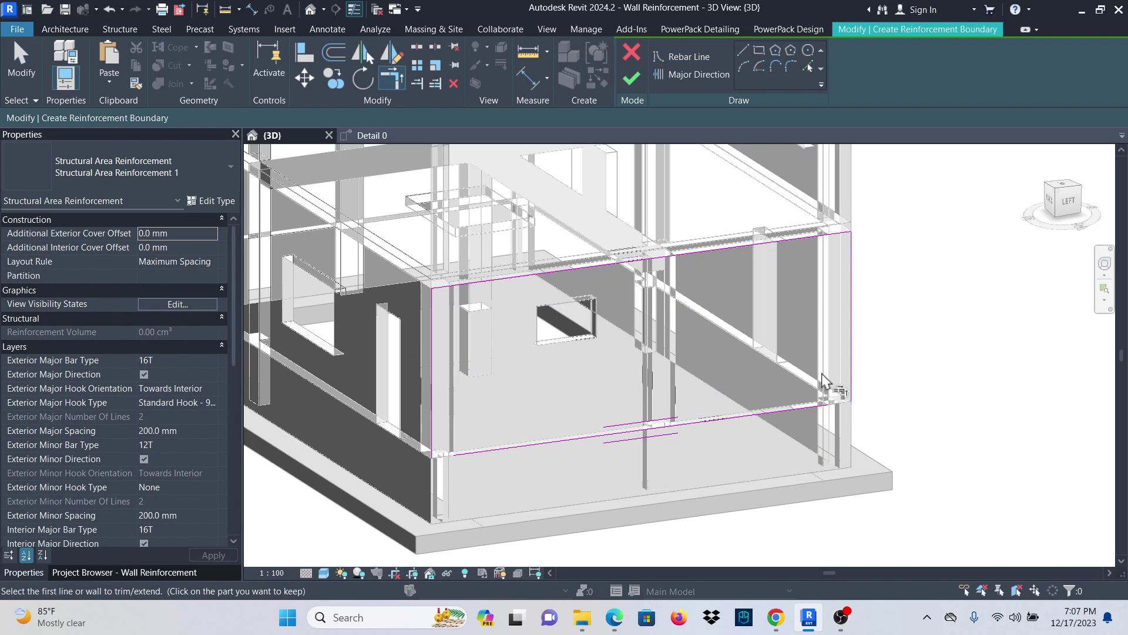
Trim and extend the bottom boundary line to meet both vertical lines, and check that the boundary corners are closed.
scroll(802, 410, "up", 4)
key("t")
key("r")
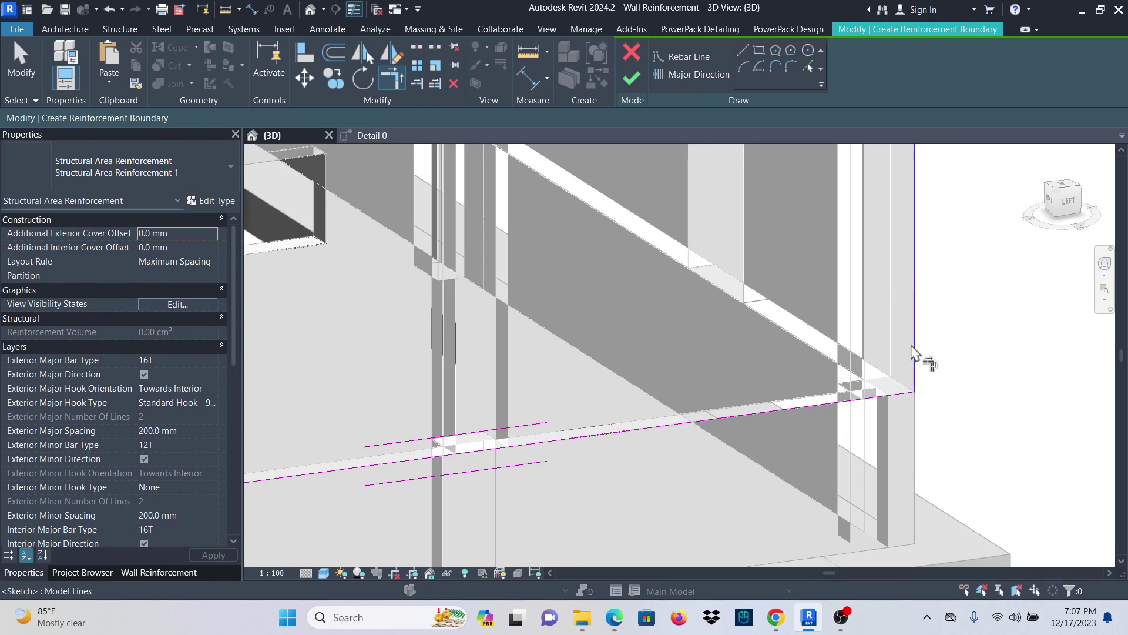
scroll(881, 376, "down", 4)
scroll(549, 423, "up", 2)
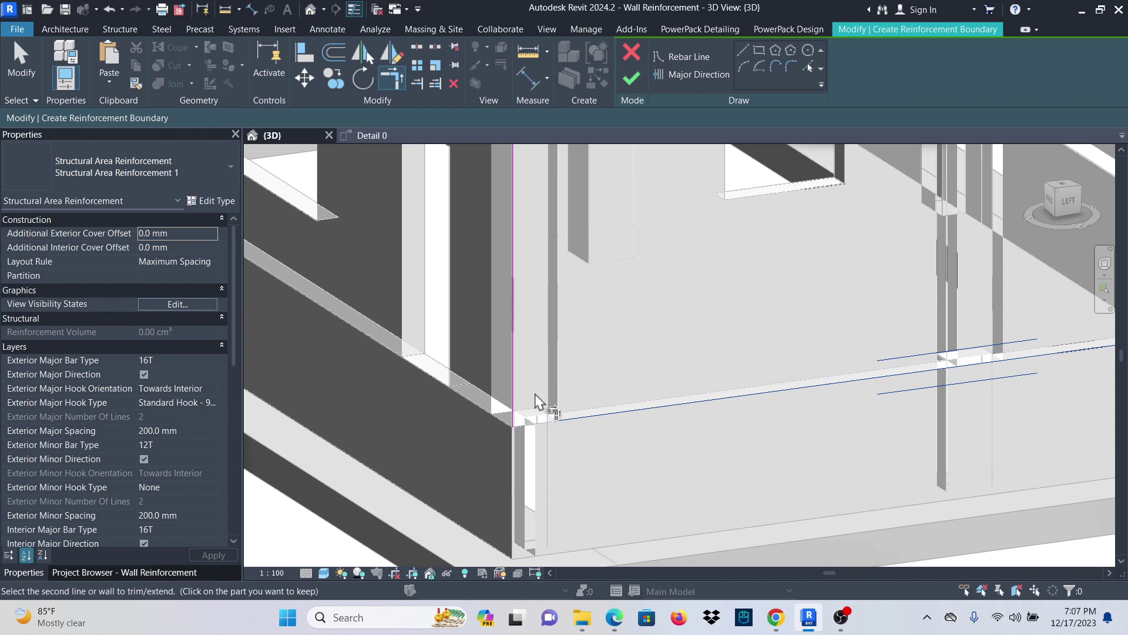
scroll(551, 488, "down", 3)
scroll(534, 342, "up", 5)
left_click(554, 336)
scroll(464, 378, "down", 5)
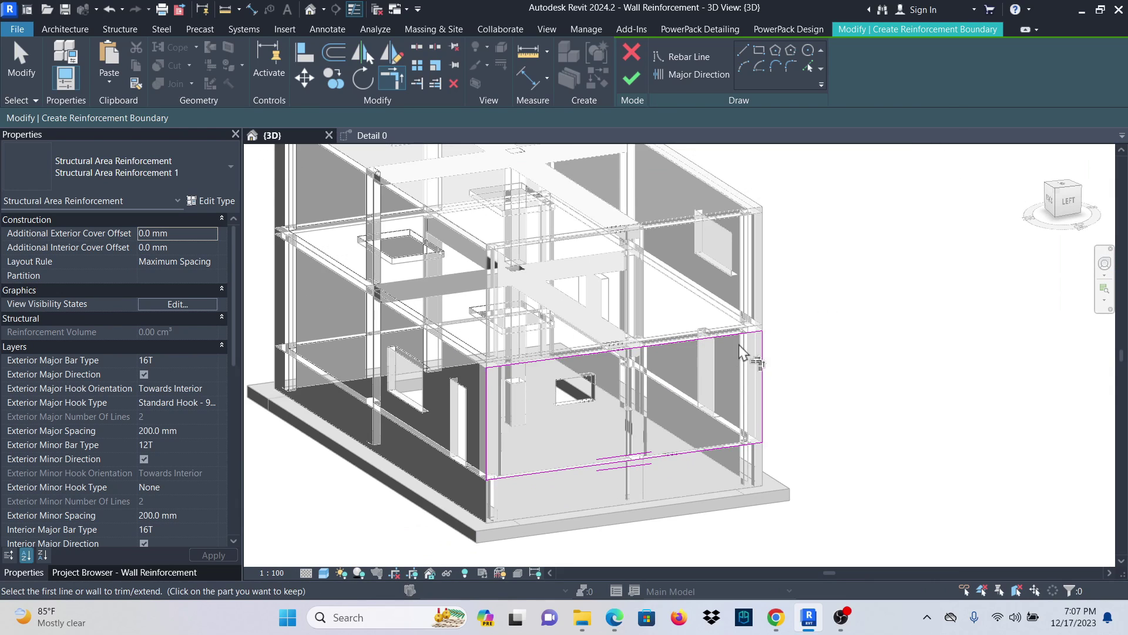
scroll(764, 346, "up", 5)
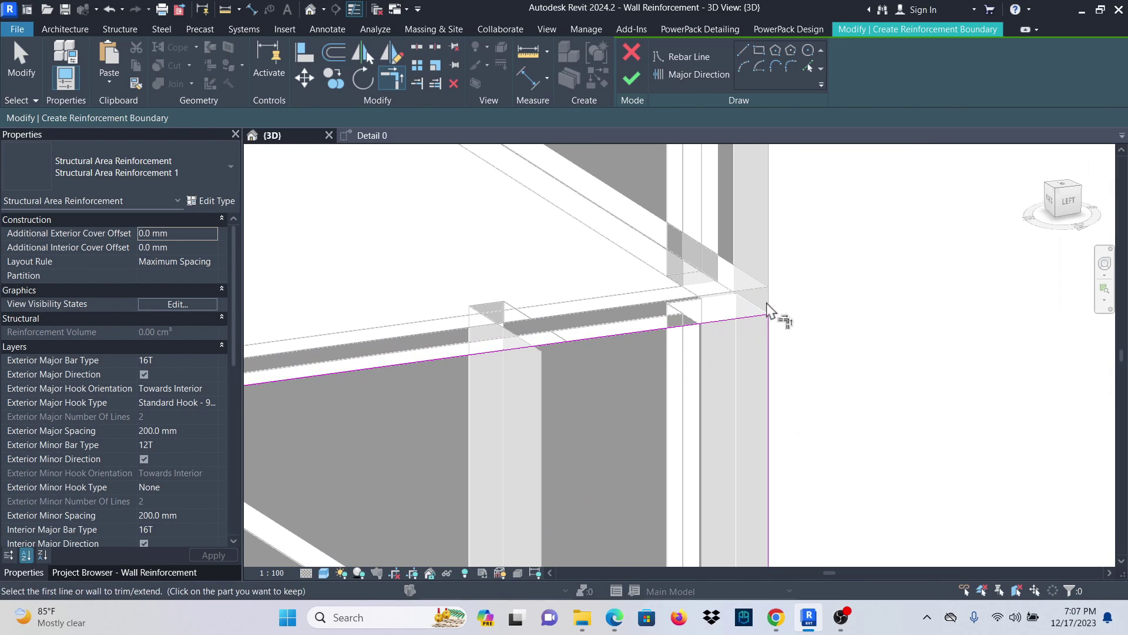
scroll(767, 311, "down", 5)
scroll(749, 301, "up", 2)
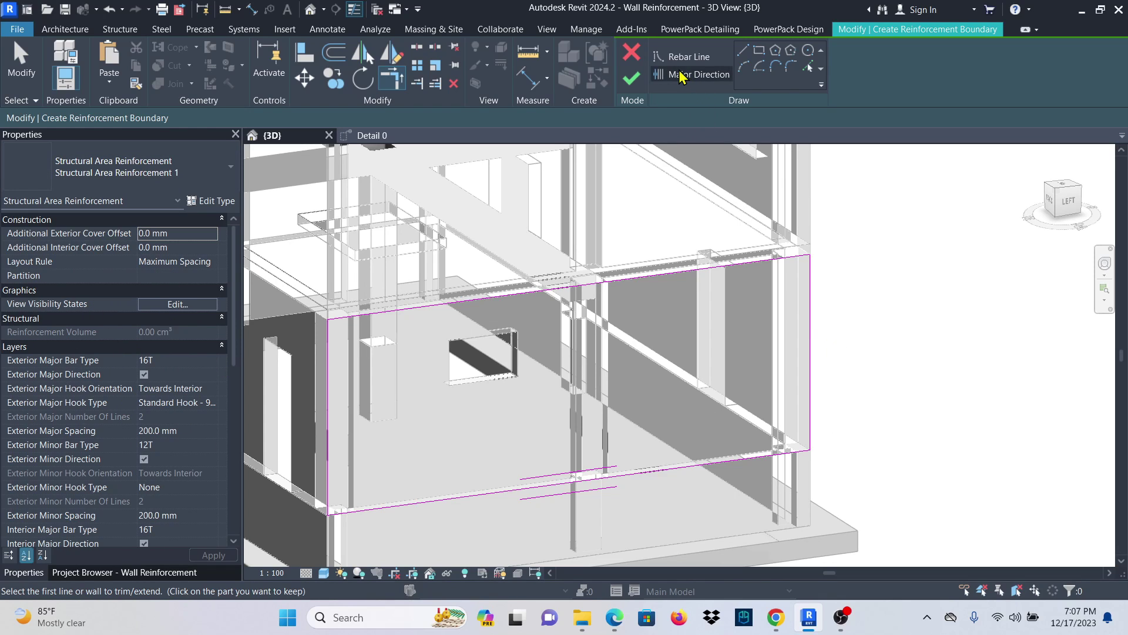
Set the major direction of the area reinforcement parallel to the wall's vertical edge.
left_click(697, 74)
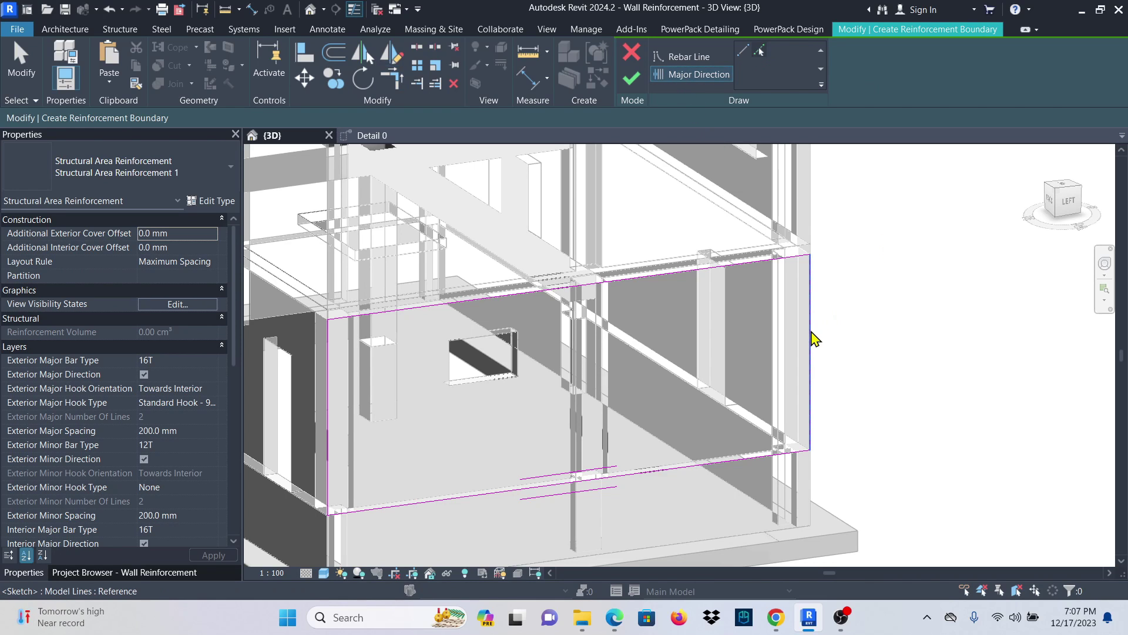
scroll(816, 360, "up", 3)
scroll(817, 358, "up", 3)
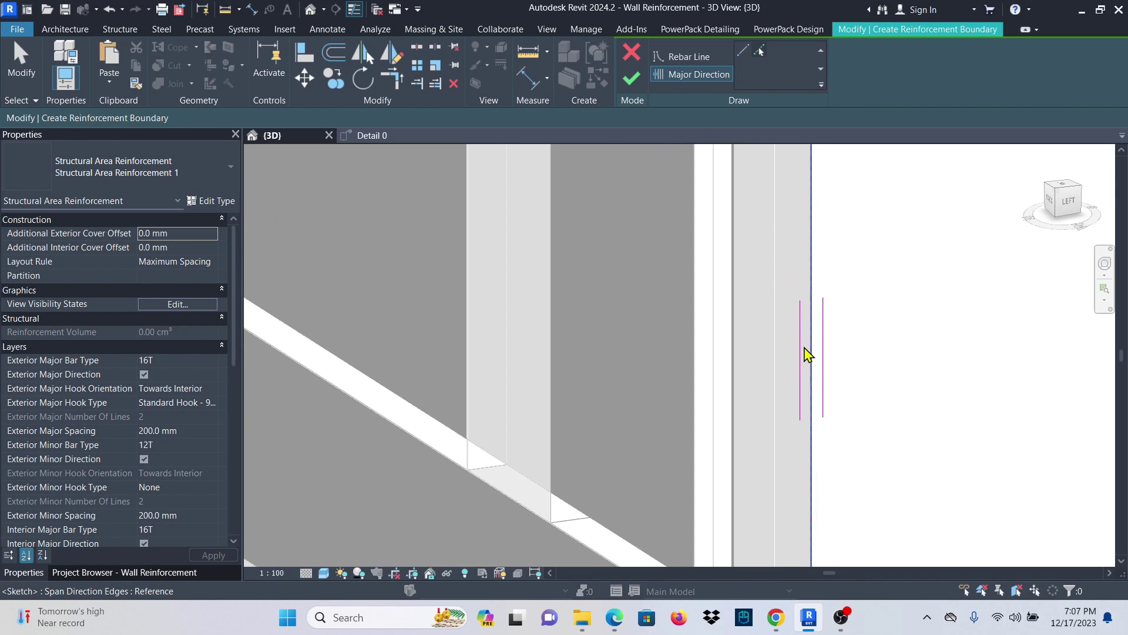
scroll(803, 414, "down", 6)
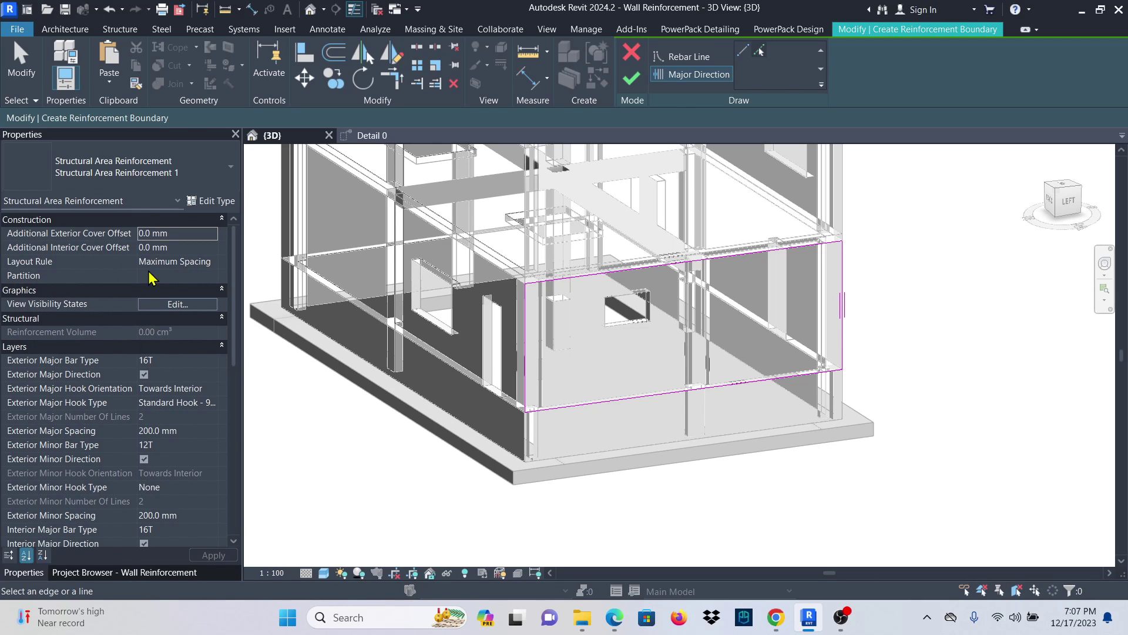
Keep Maximum Spacing as the layout rule of the area reinforcement.
left_click(218, 265)
left_click(218, 265)
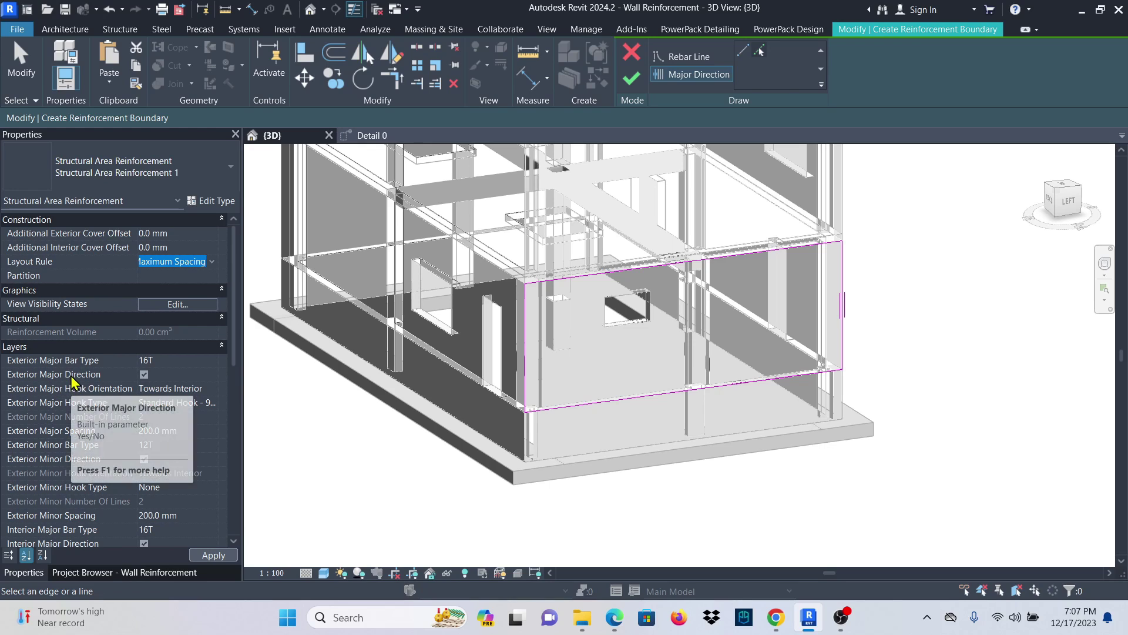
key("Return")
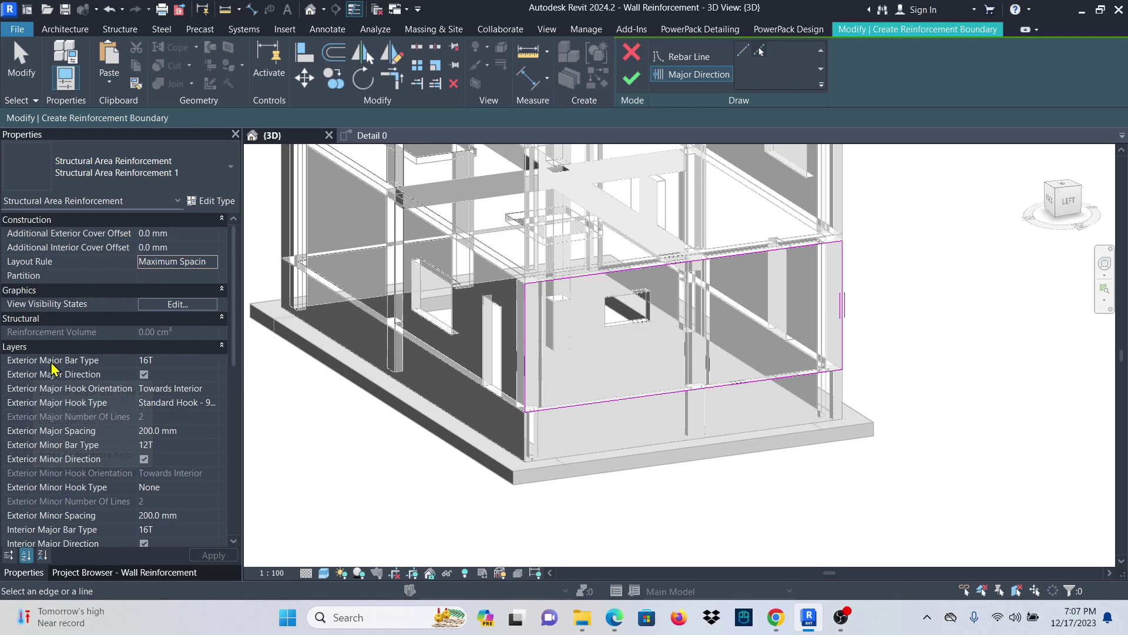
Set the exterior major bars to 16T with no hook at 200 mm spacing, and the exterior minor bars to 12T with Standard Hook - 90 deg.
left_click(209, 360)
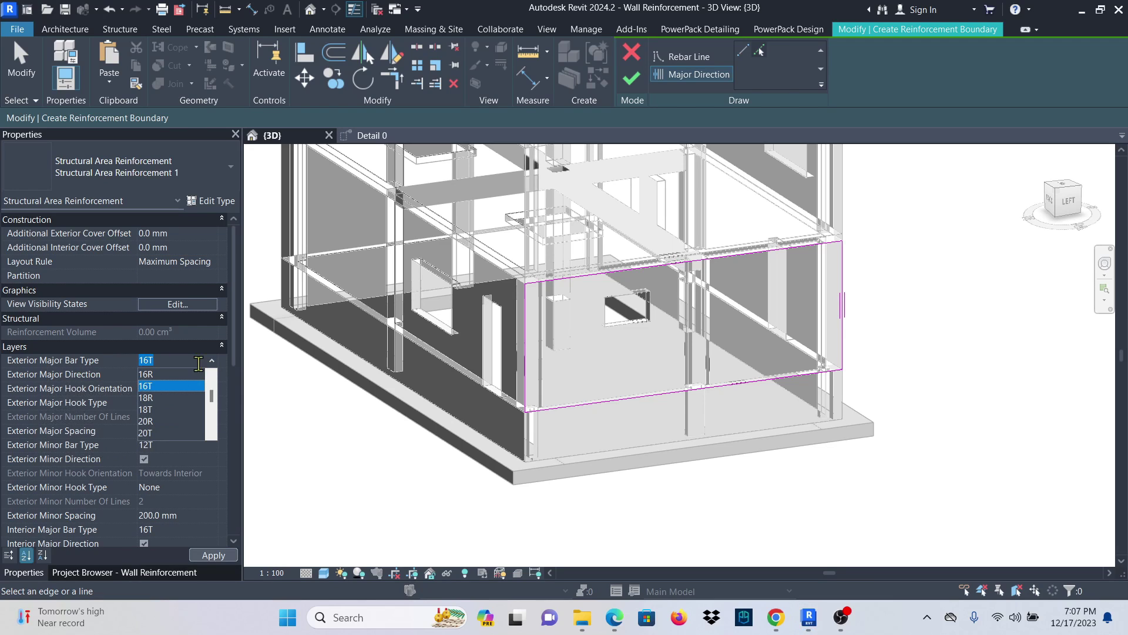
left_click(147, 386)
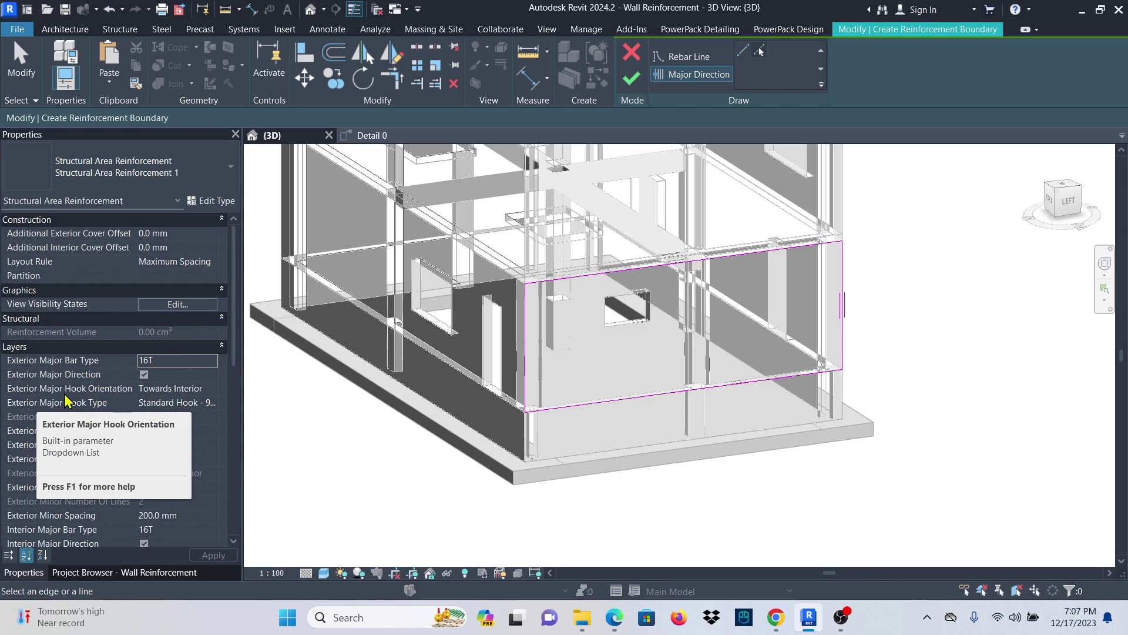
left_click(211, 404)
left_click(158, 416)
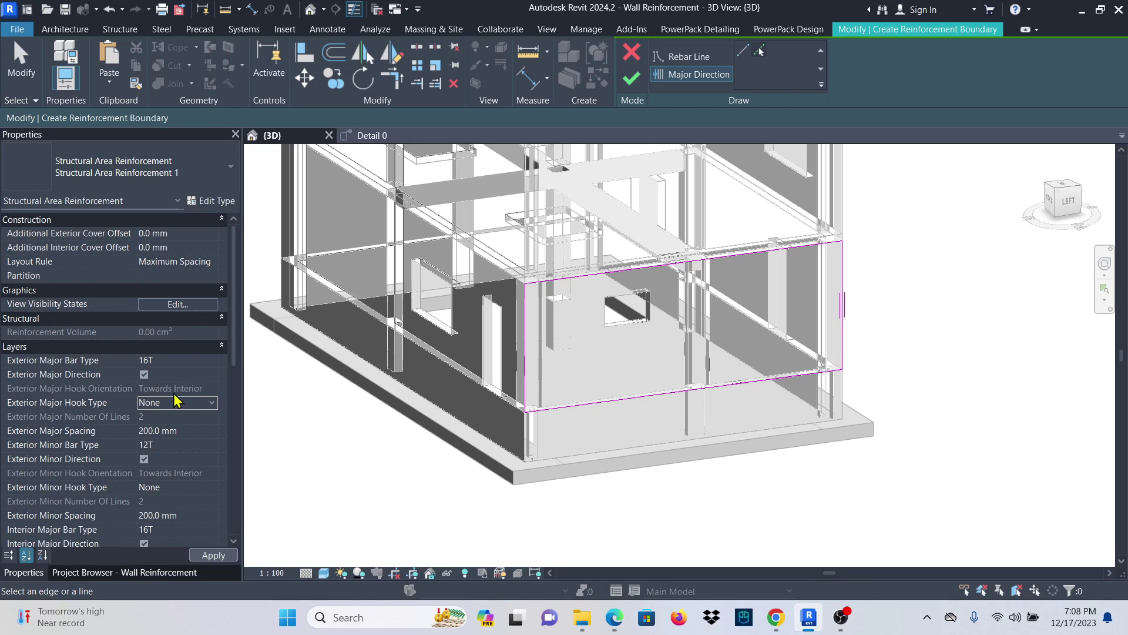
left_click(190, 435)
double_click(187, 430)
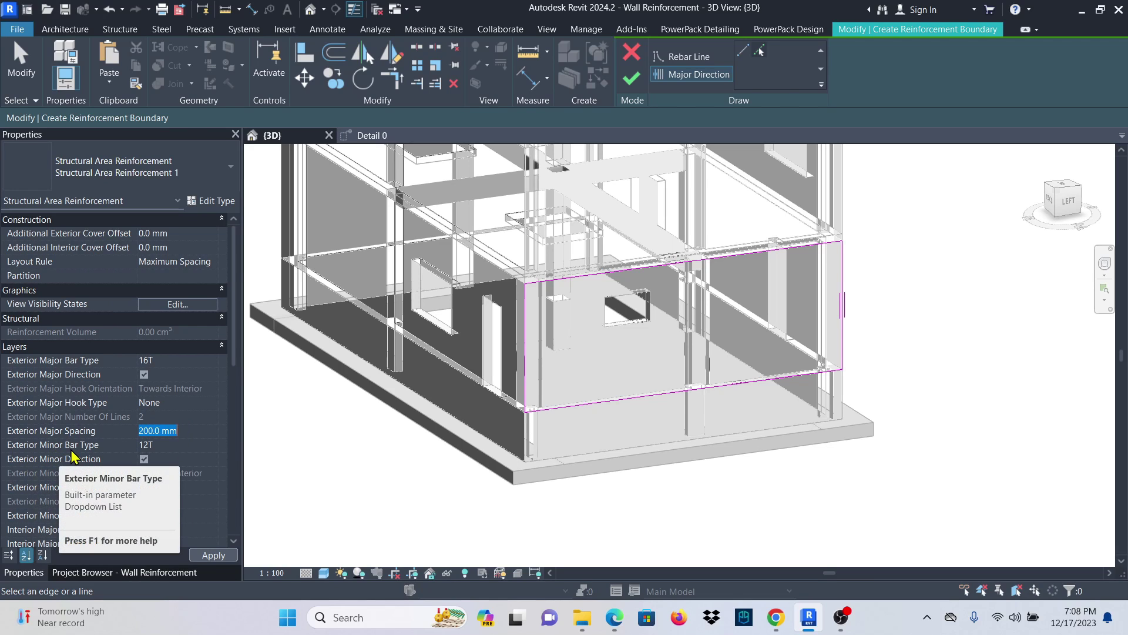
left_click(177, 445)
left_click(212, 447)
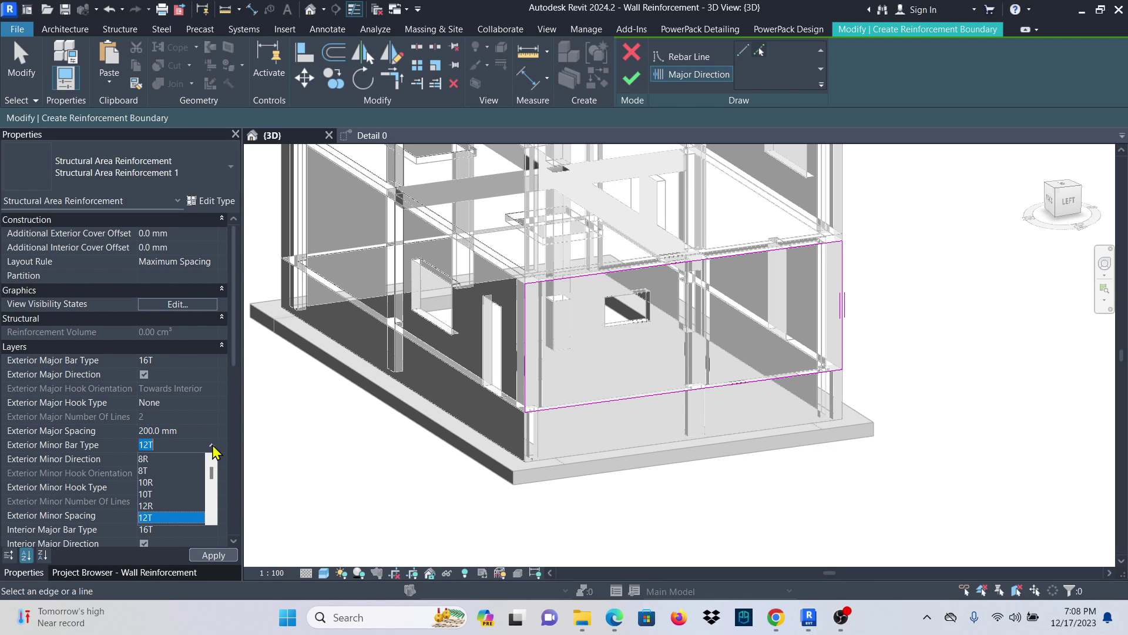
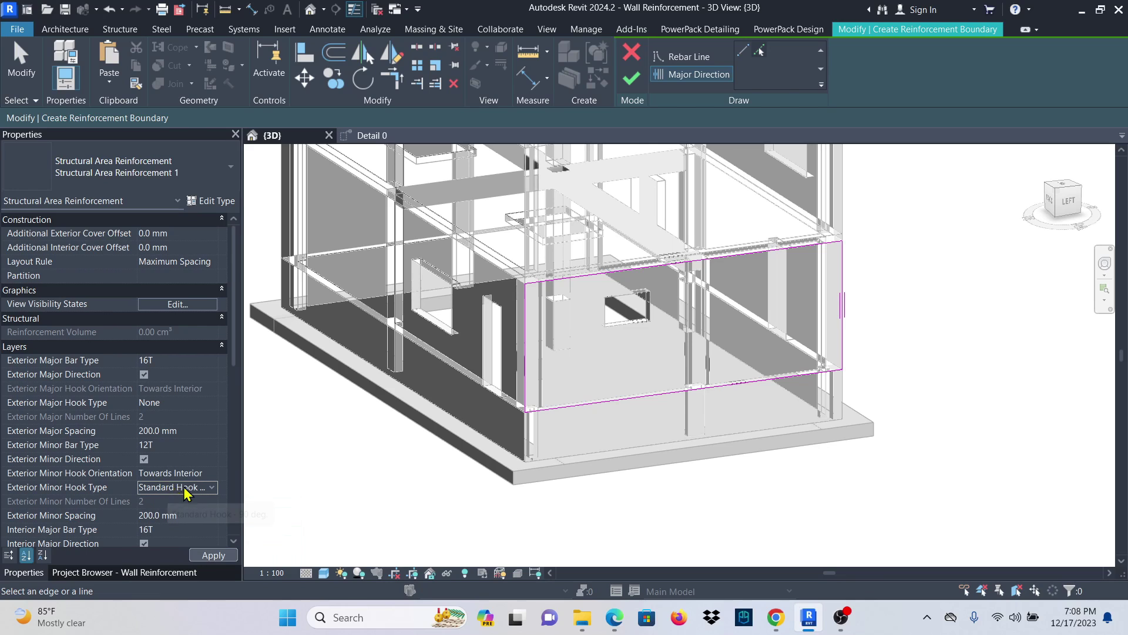
Keep 16T as the interior major bar type and set the interior major hook type to None.
scroll(152, 419, "down", 2)
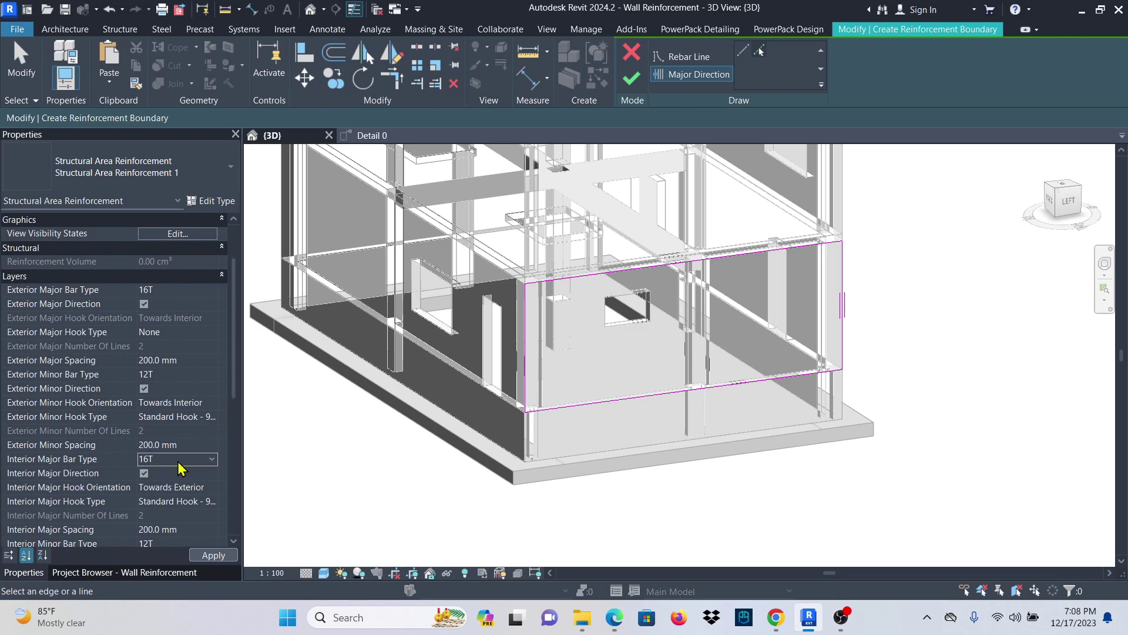
left_click(212, 459)
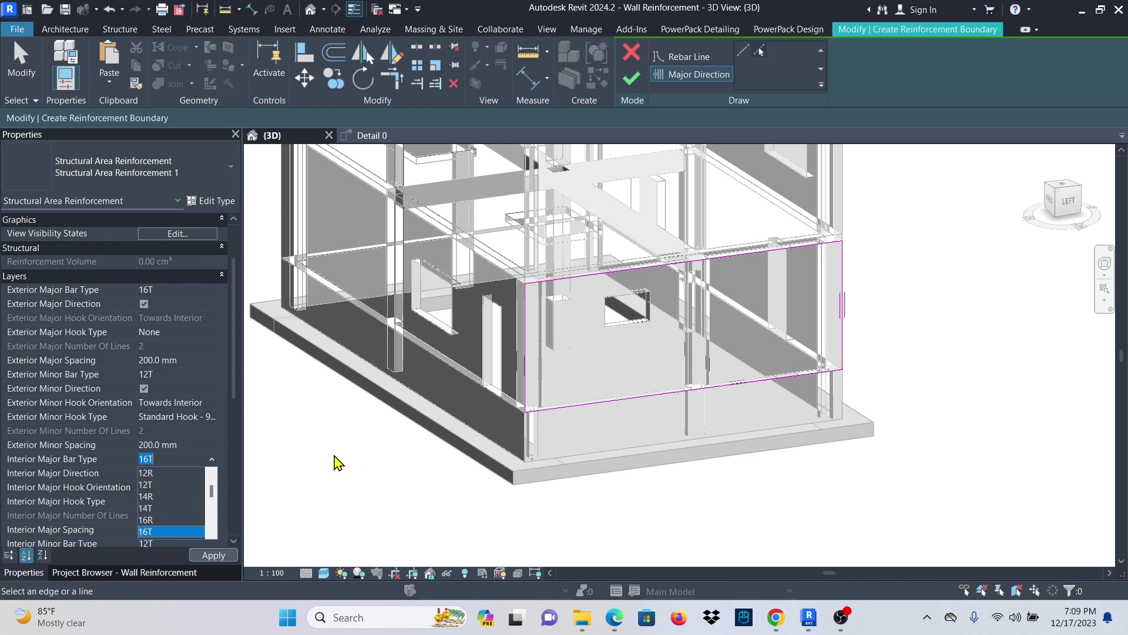
left_click(211, 461)
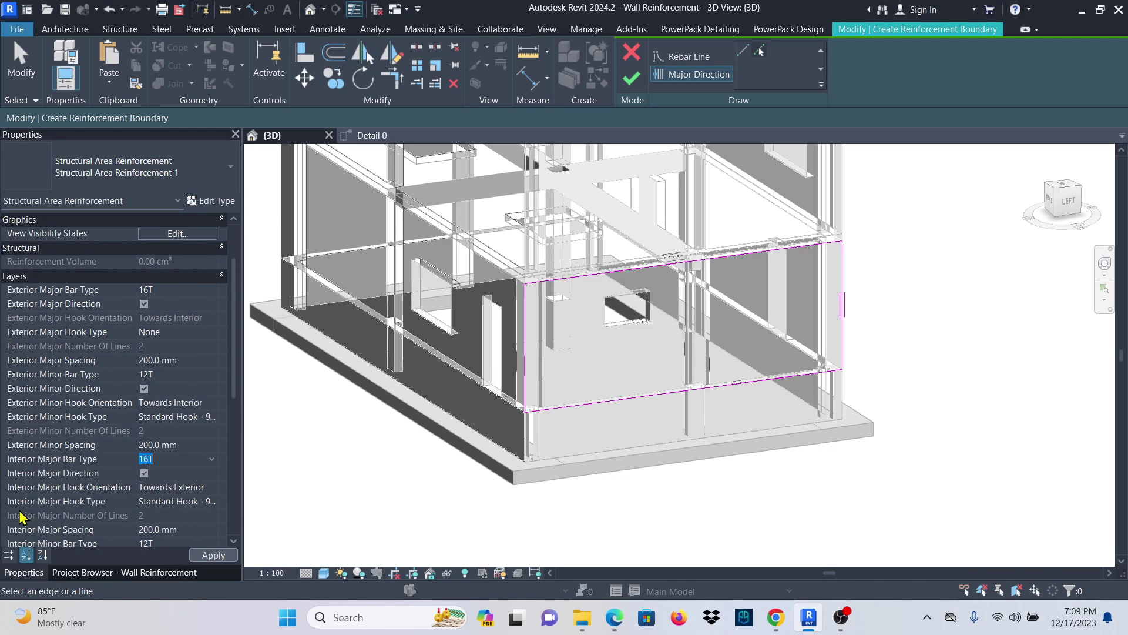
left_click(212, 501)
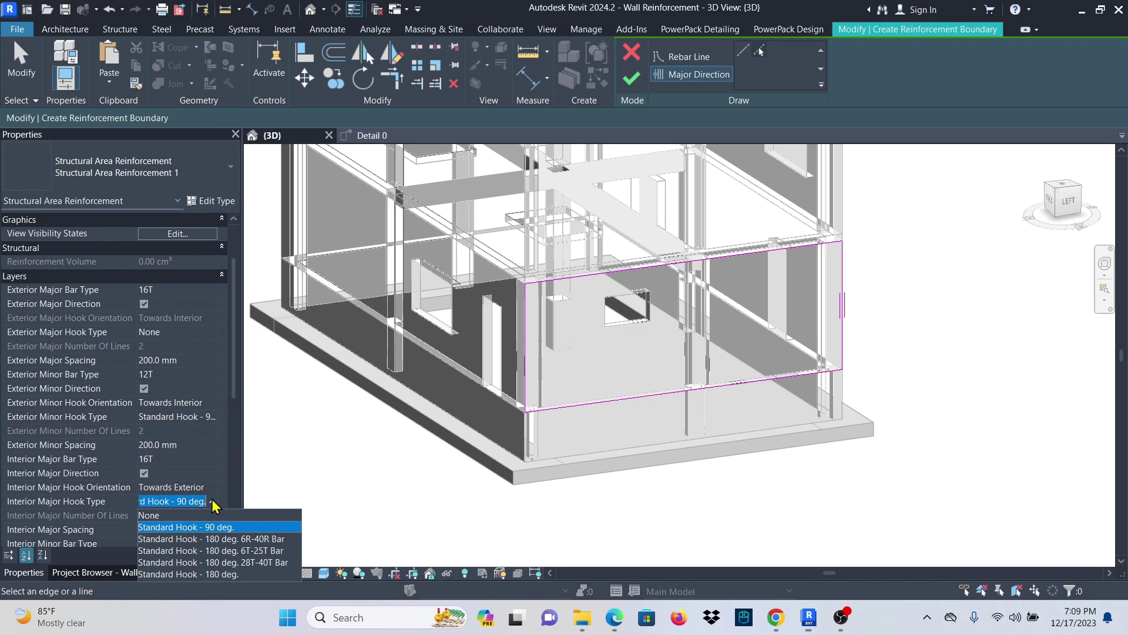
left_click(164, 515)
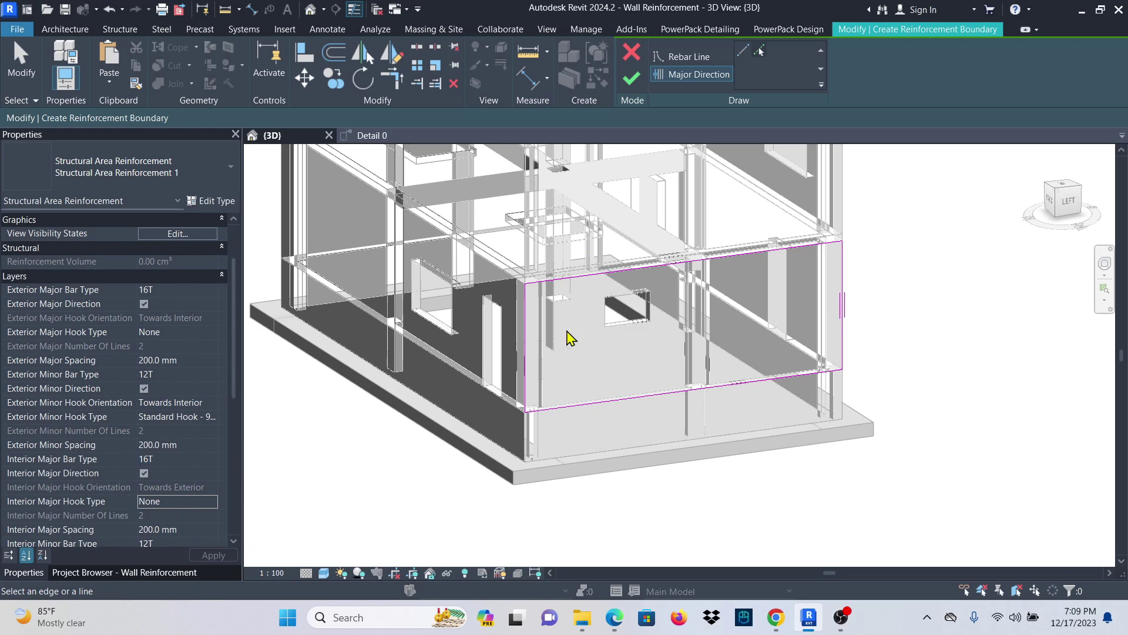
Set the interior minor hook type to Standard Hook - 90 deg. and finish the area reinforcement sketch.
scroll(144, 386, "down", 2)
scroll(144, 370, "down", 2)
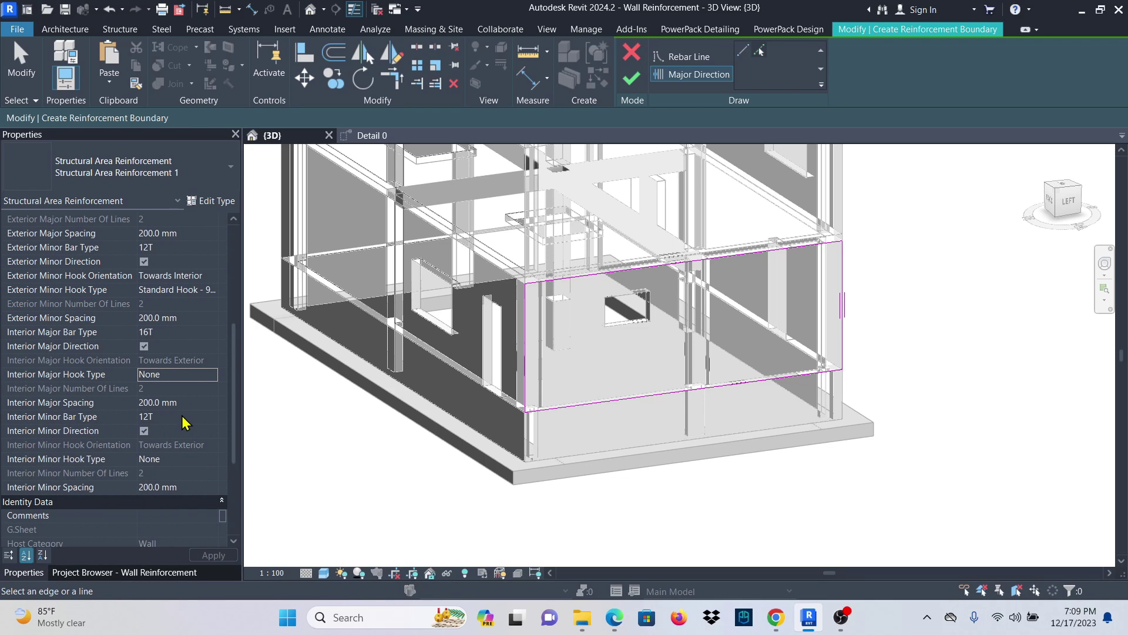
left_click(215, 458)
left_click(221, 486)
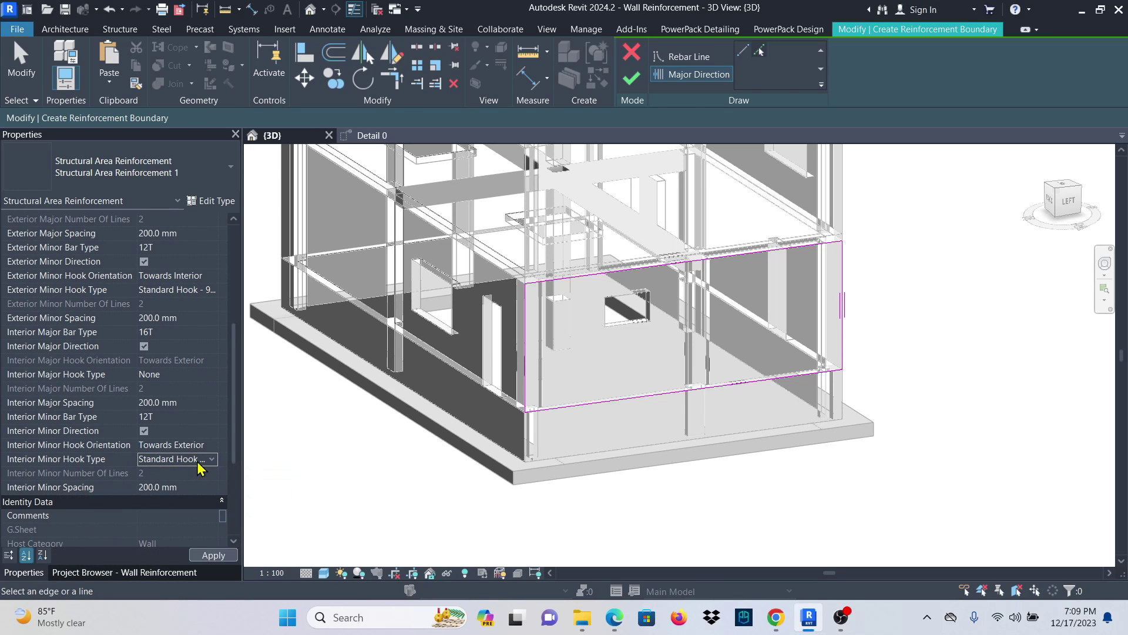
scroll(189, 464, "down", 4)
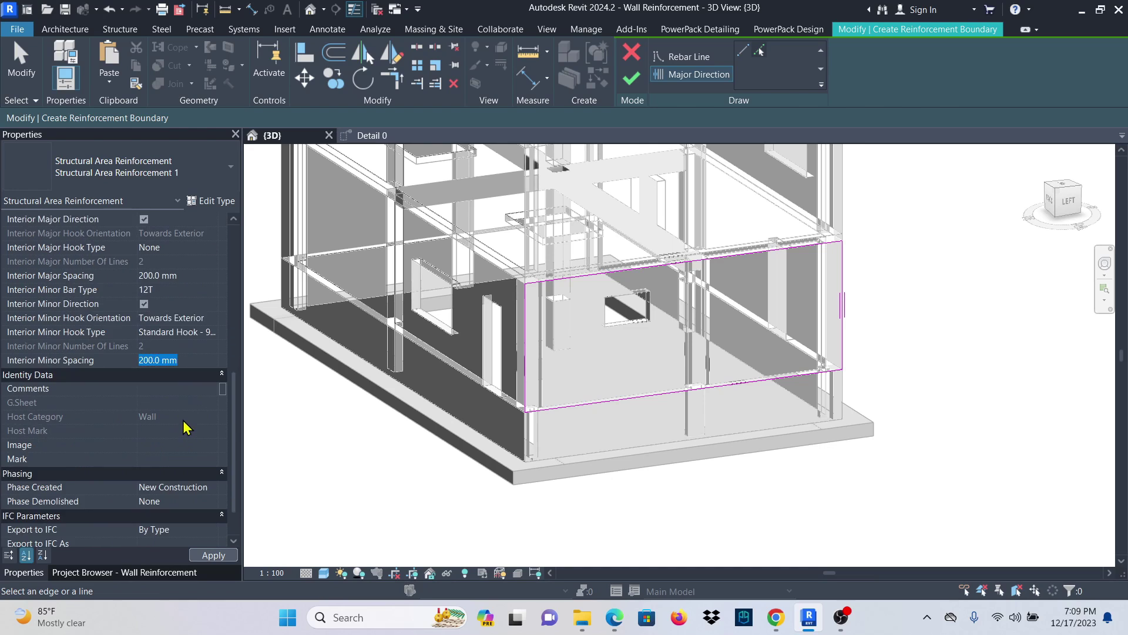
scroll(159, 391, "up", 7)
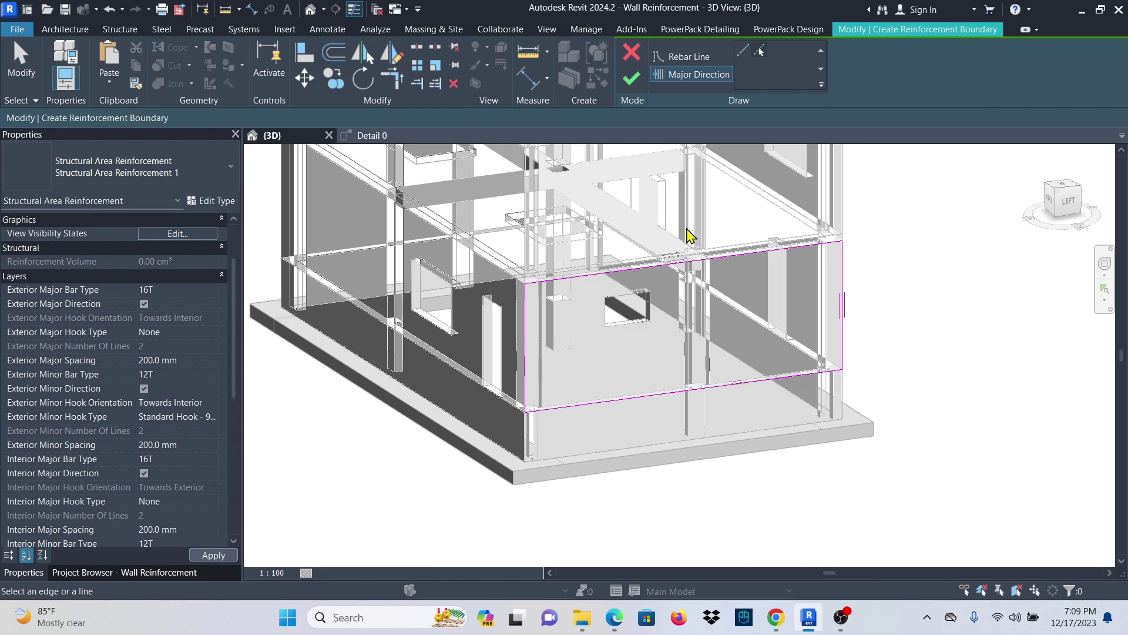
left_click(631, 82)
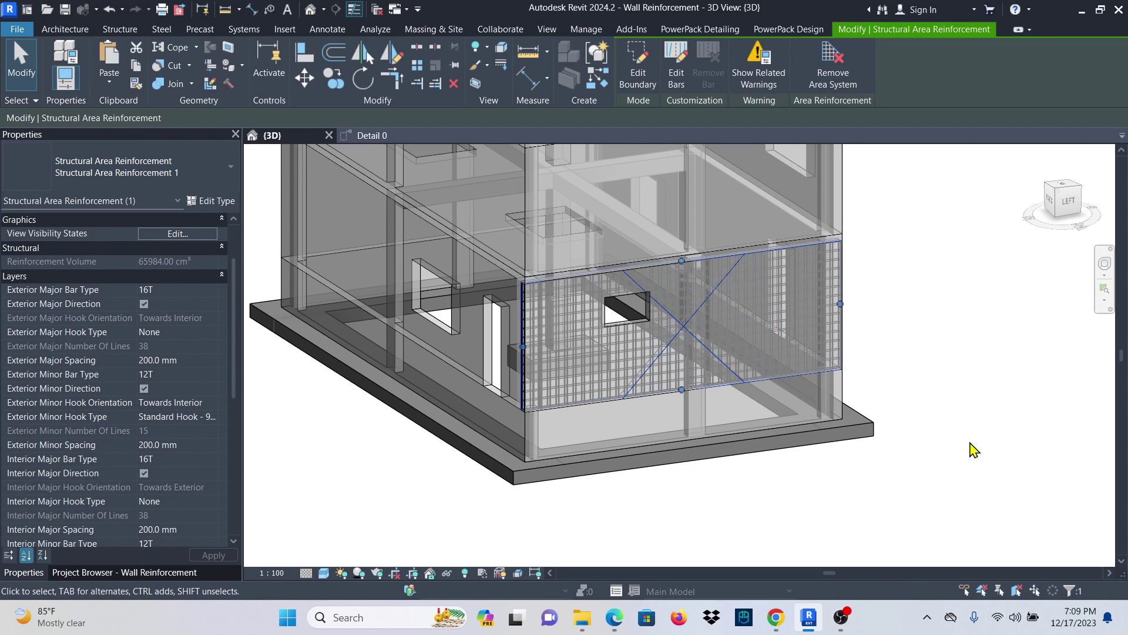
left_click(985, 375)
Select the elements around the reinforced wall and filter the selection down to Structural Rebar only.
scroll(803, 270, "up", 6)
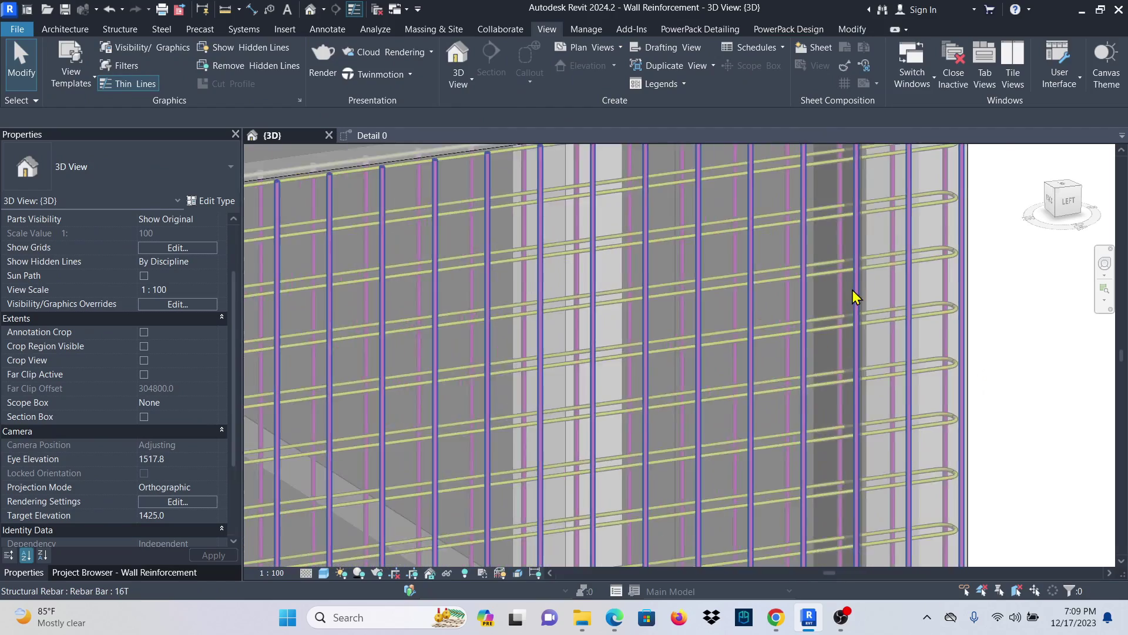
scroll(855, 297, "up", 2)
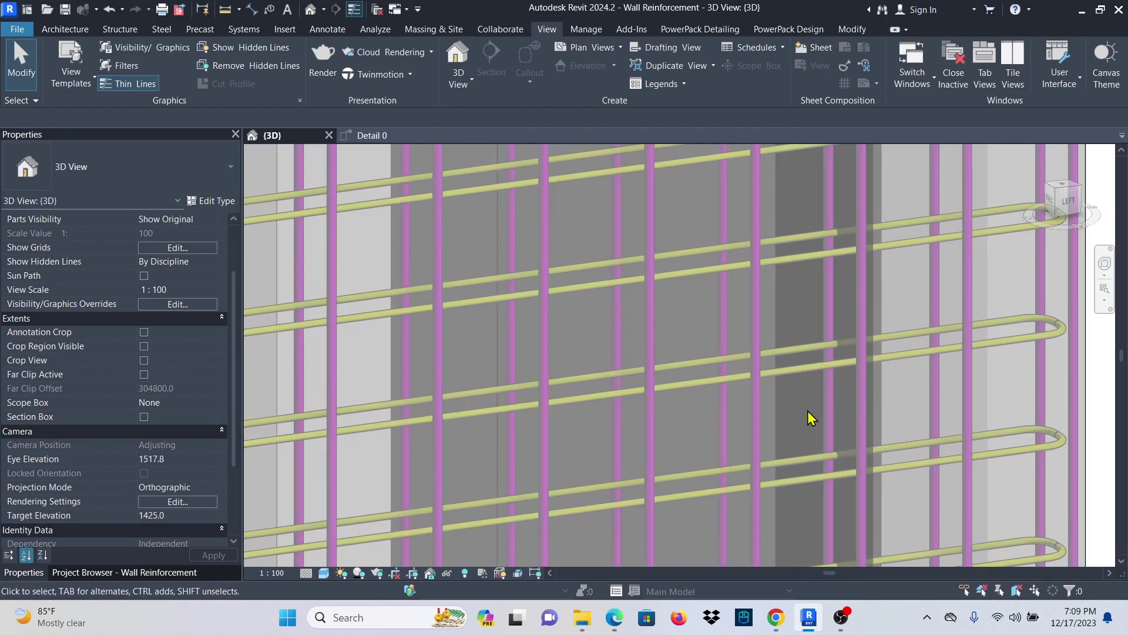
scroll(809, 417, "down", 10)
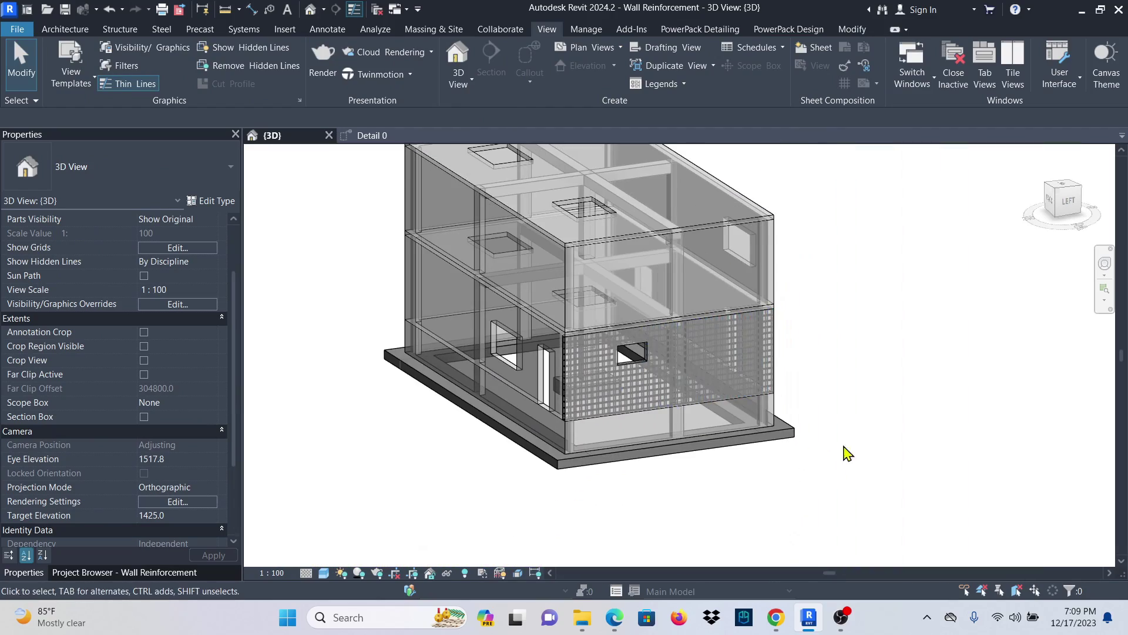
left_click_drag(846, 453, 517, 252)
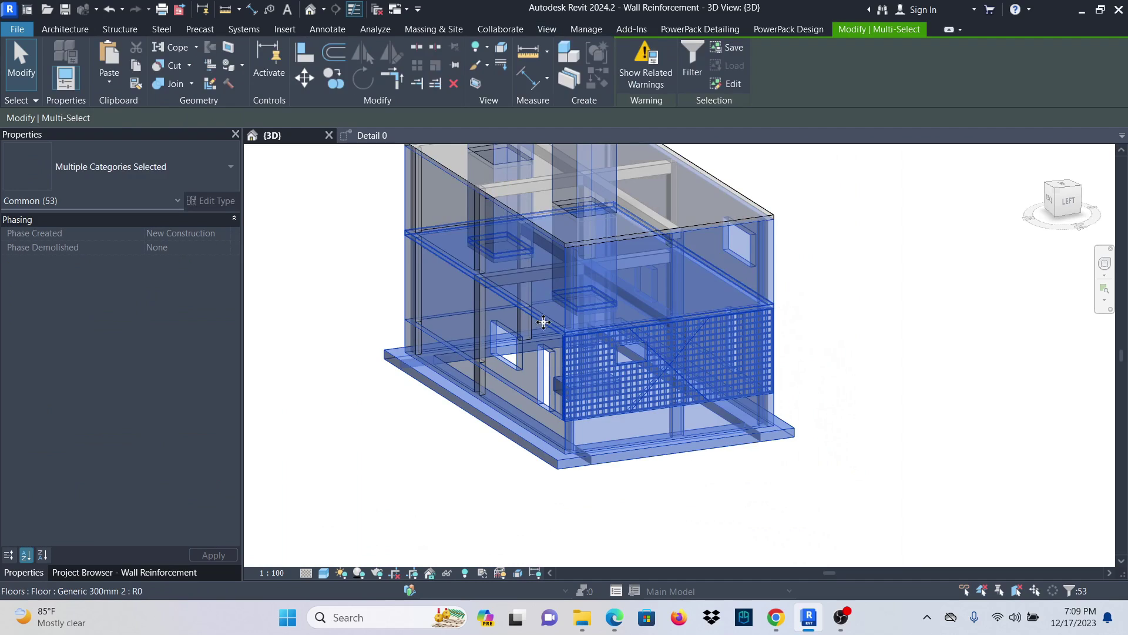
left_click(692, 59)
left_click(659, 236)
left_click(441, 296)
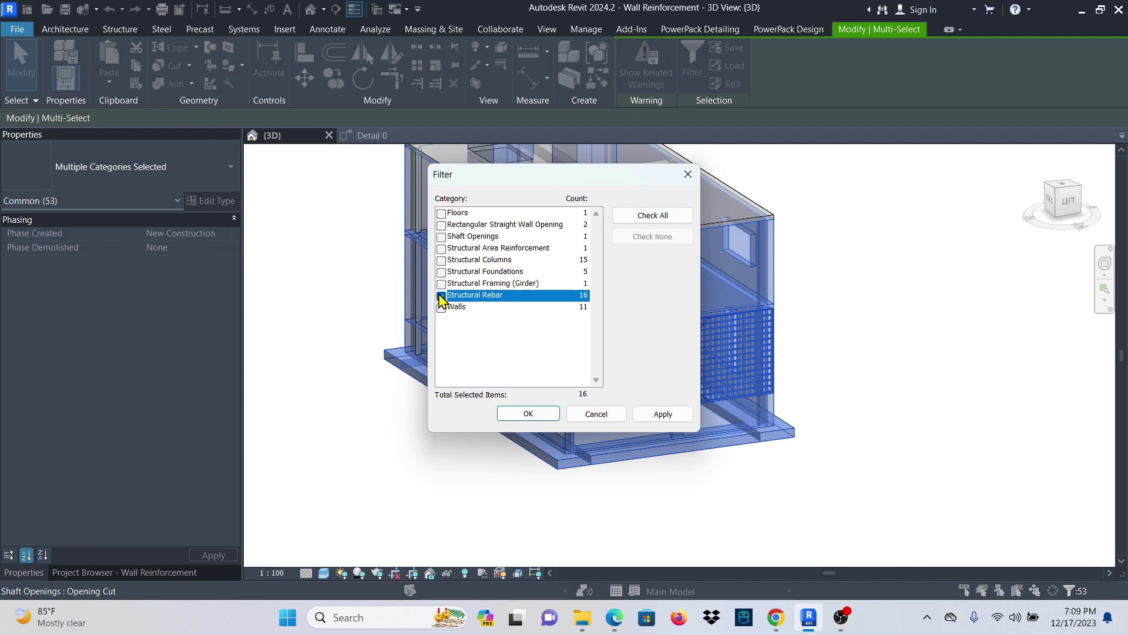
left_click(663, 413)
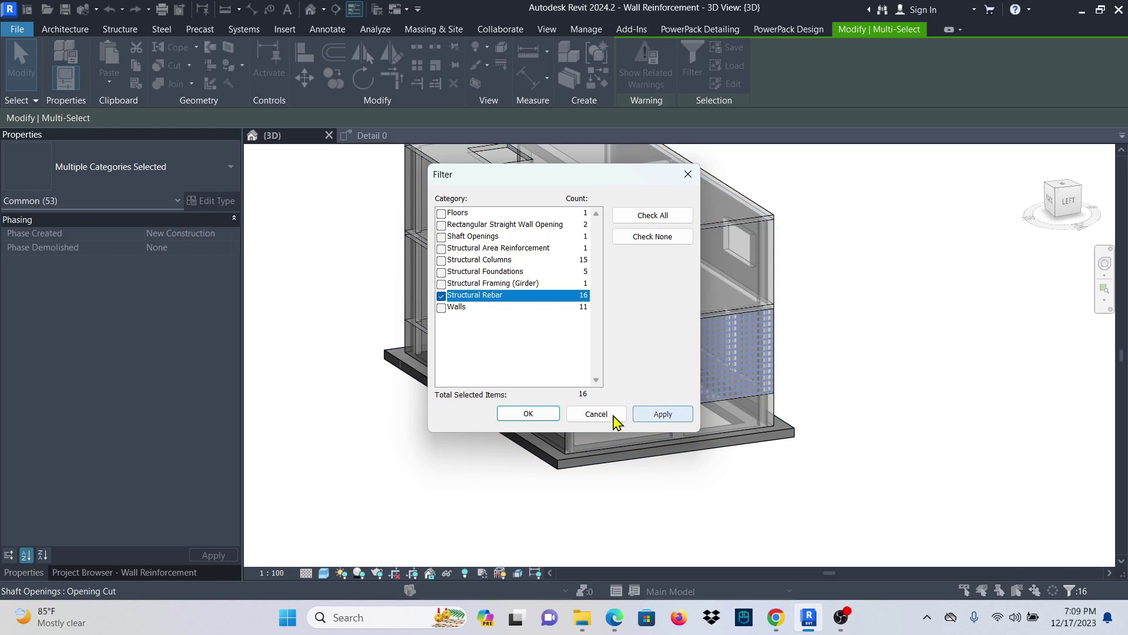
left_click(528, 414)
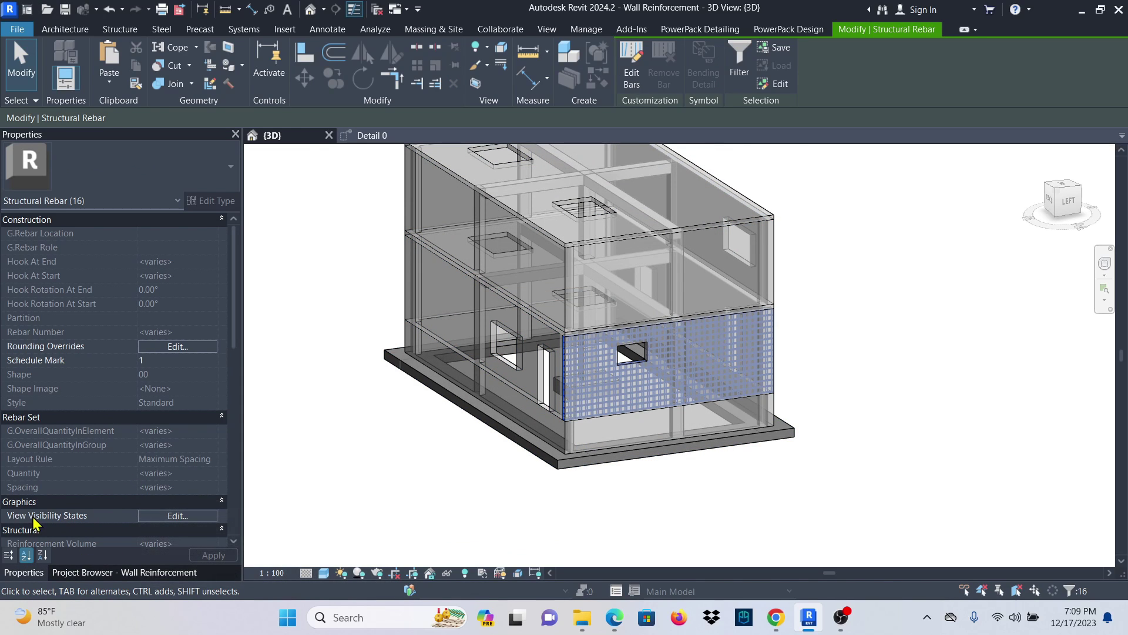
Set the selected wall bars to show unobscured in the {3D} and Analytical Model views.
left_click(176, 517)
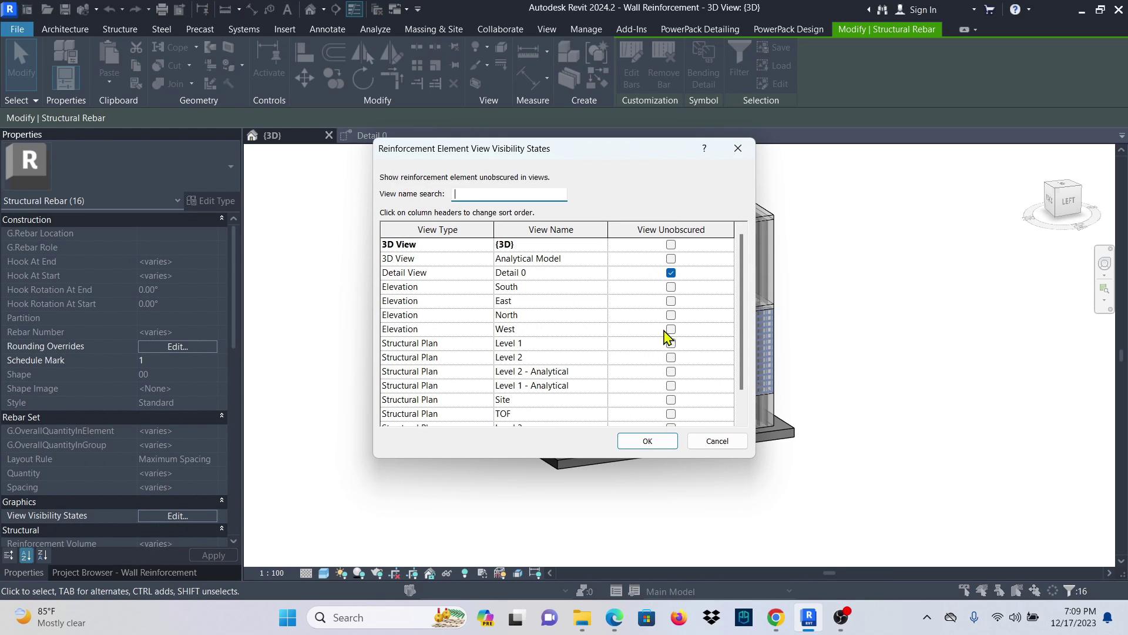
left_click(671, 259)
left_click(671, 445)
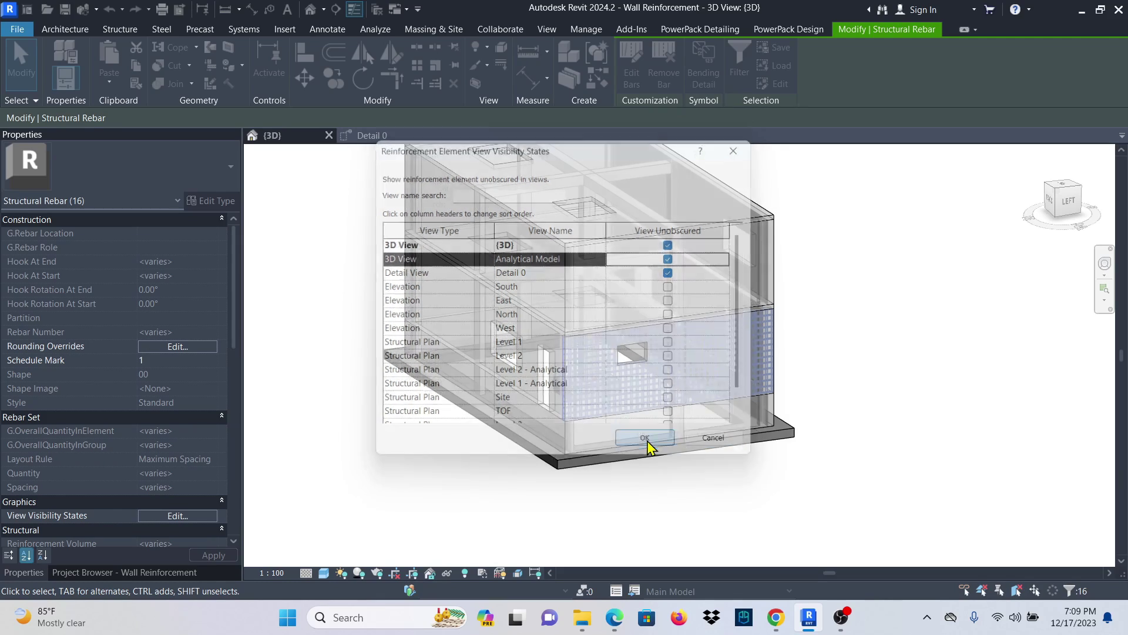
left_click(858, 387)
Inspect the wall reinforcement closely, examining the bar ends at the wall edges, the bars around the opening and the bottom bars.
scroll(732, 336, "up", 5)
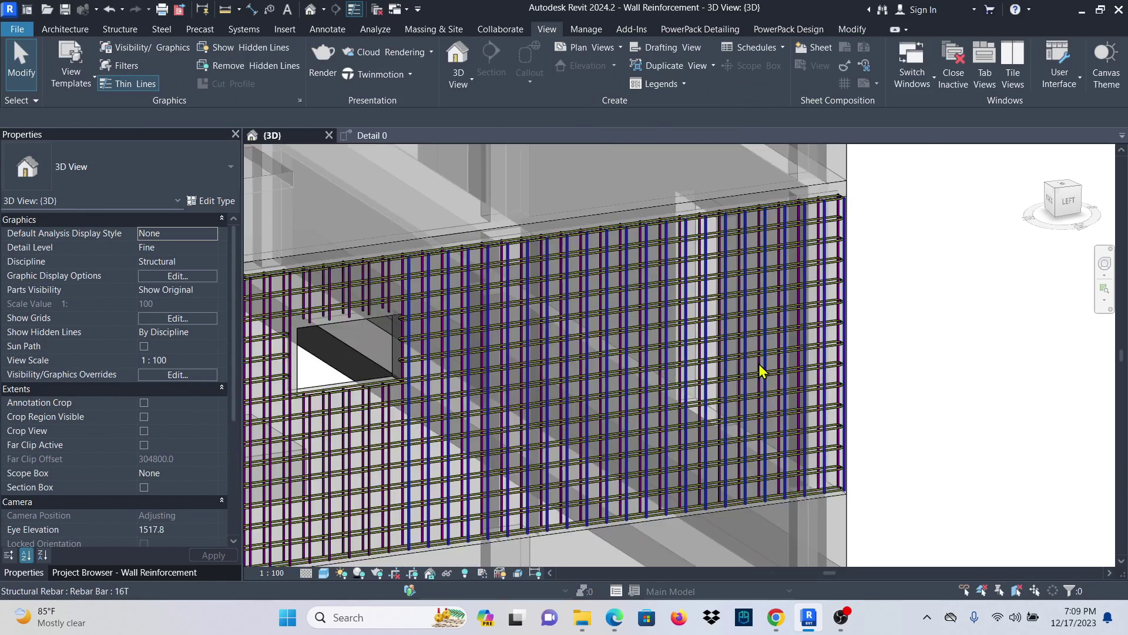
scroll(937, 315, "up", 4)
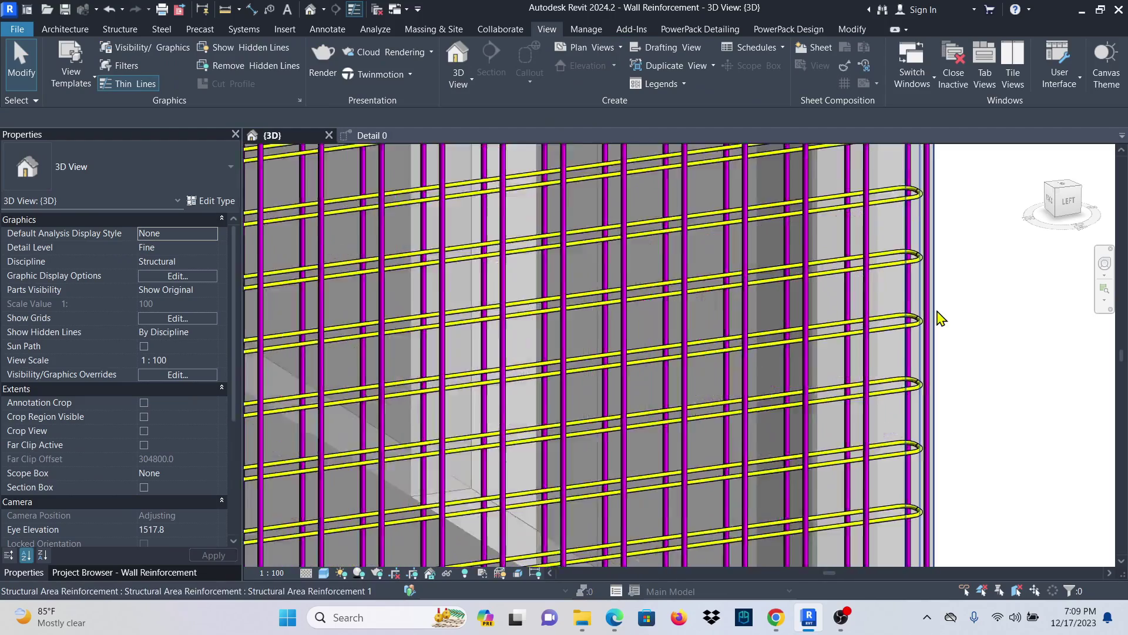
scroll(905, 312, "down", 8)
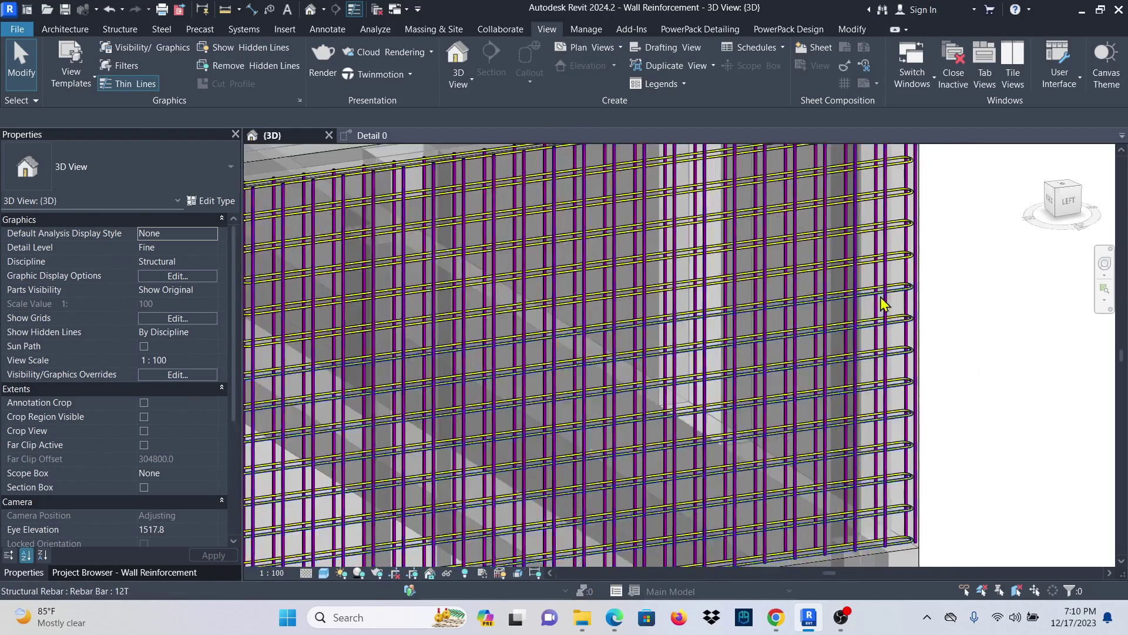
scroll(499, 324, "up", 5)
scroll(464, 318, "down", 1)
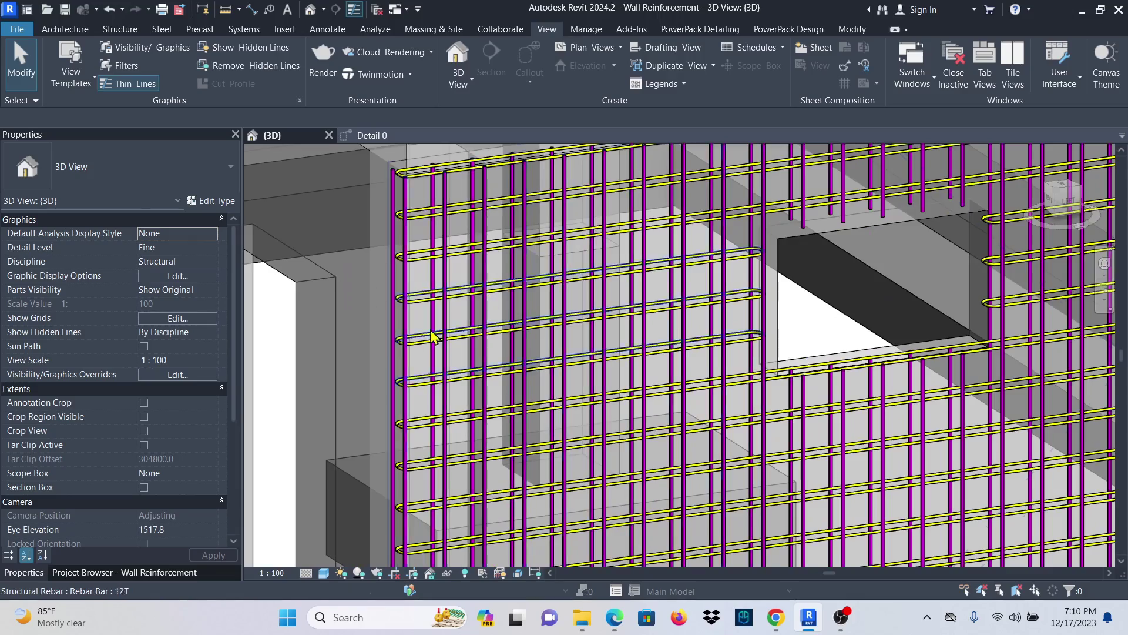
scroll(412, 365, "down", 3)
scroll(816, 235, "up", 3)
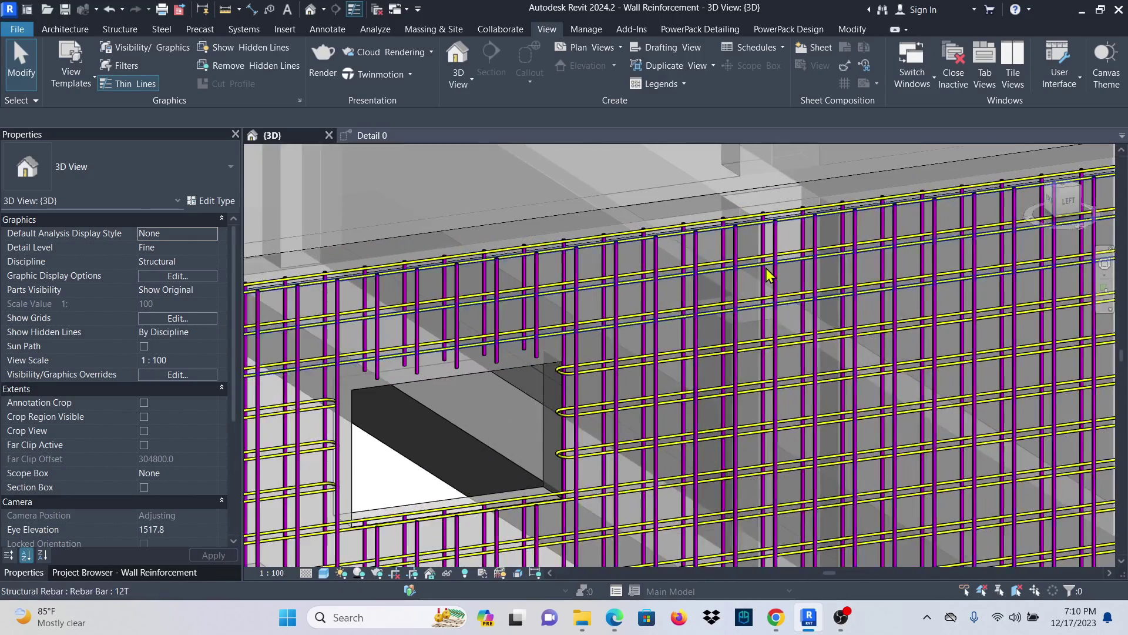
scroll(533, 274, "down", 1)
scroll(629, 378, "down", 4)
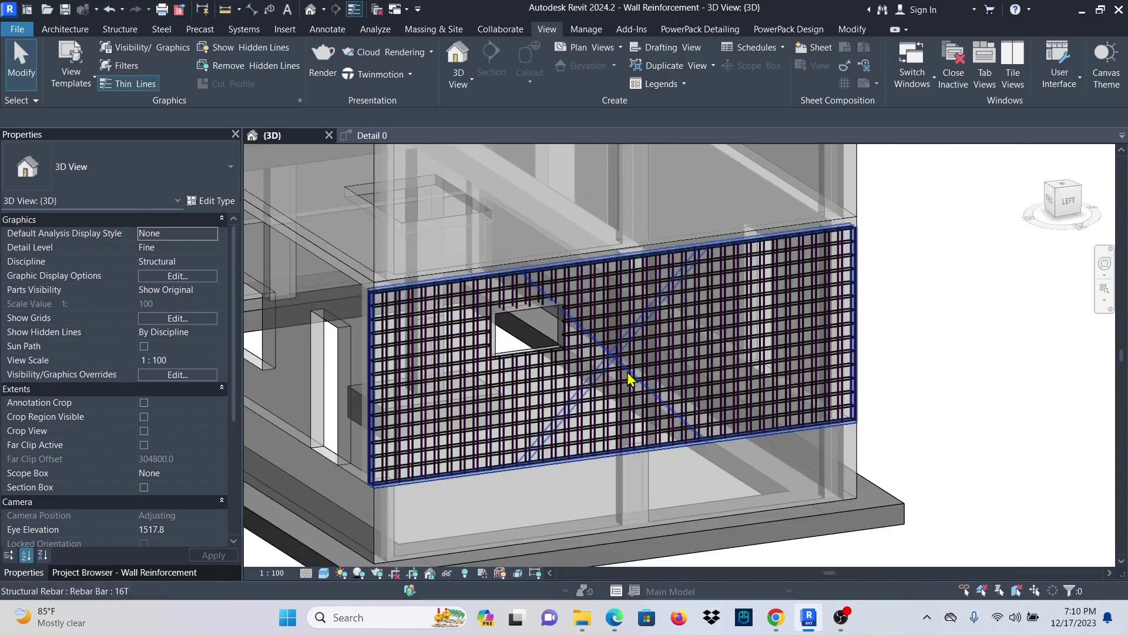
scroll(559, 323, "up", 6)
scroll(594, 417, "down", 4)
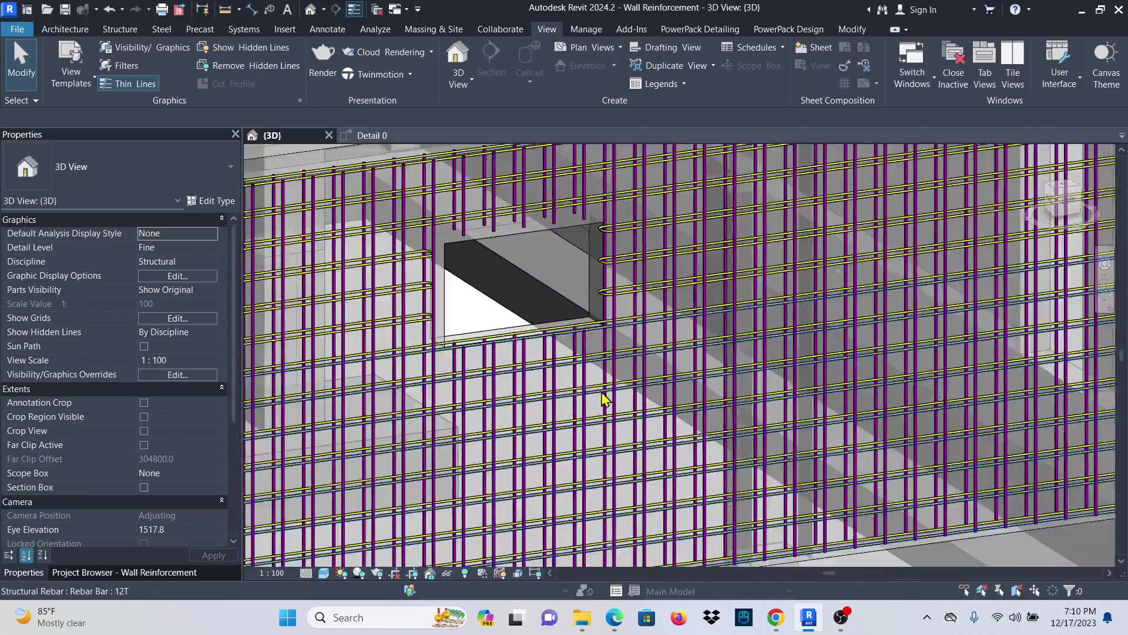
scroll(506, 485, "up", 5)
scroll(512, 479, "down", 4)
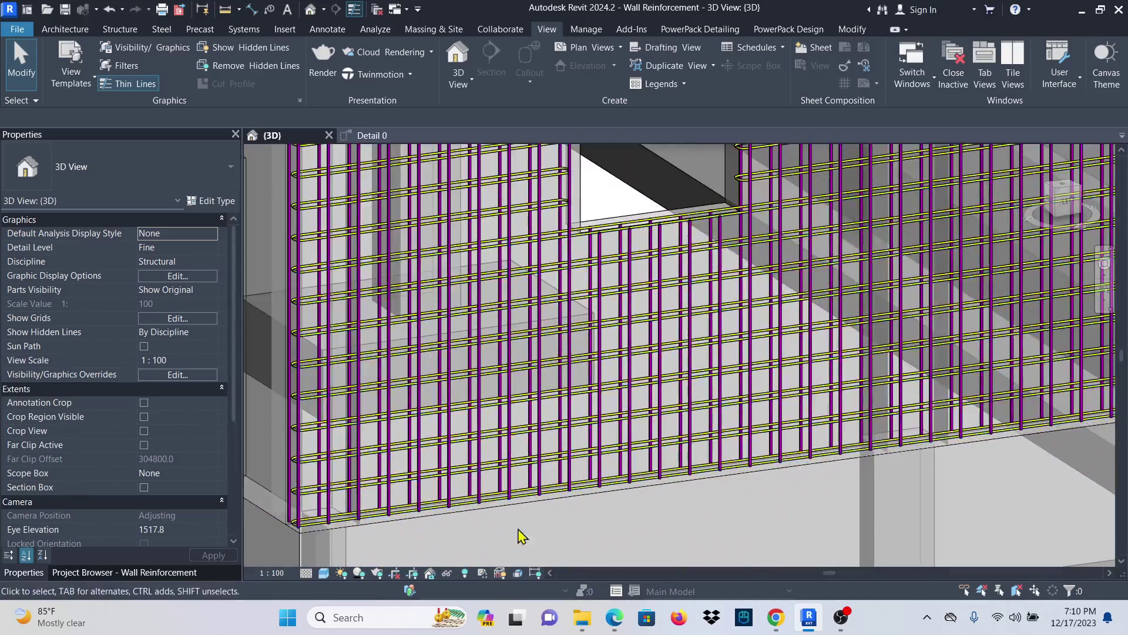
scroll(652, 412, "up", 5)
scroll(662, 404, "up", 5)
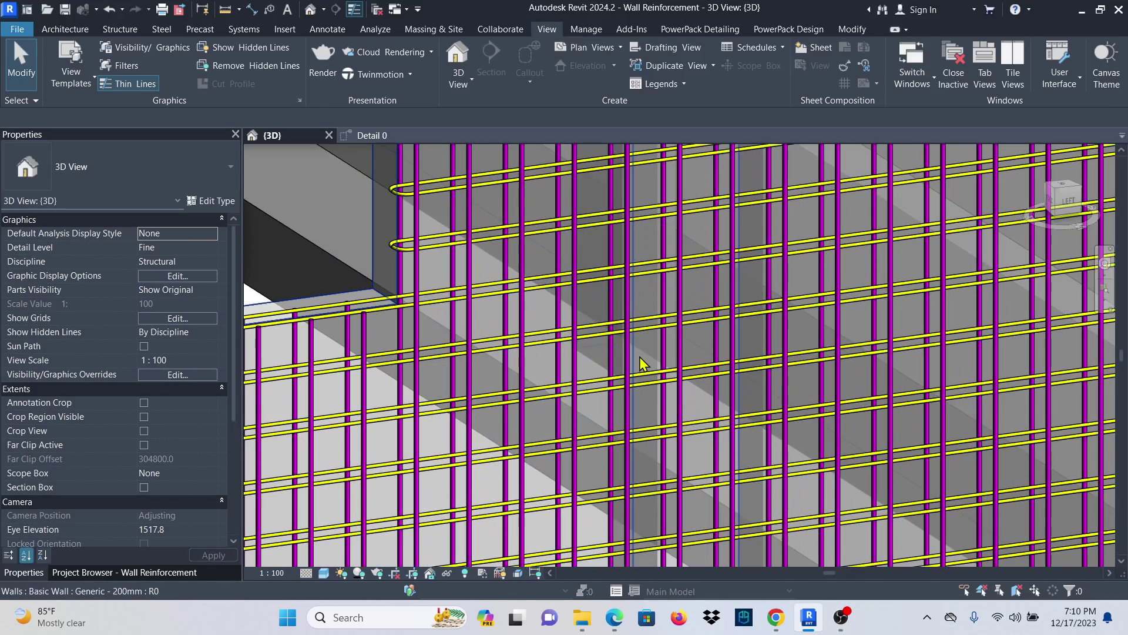
Remove the area system from the wall's structural area reinforcement so its bars become independent rebar sets.
left_click(628, 382)
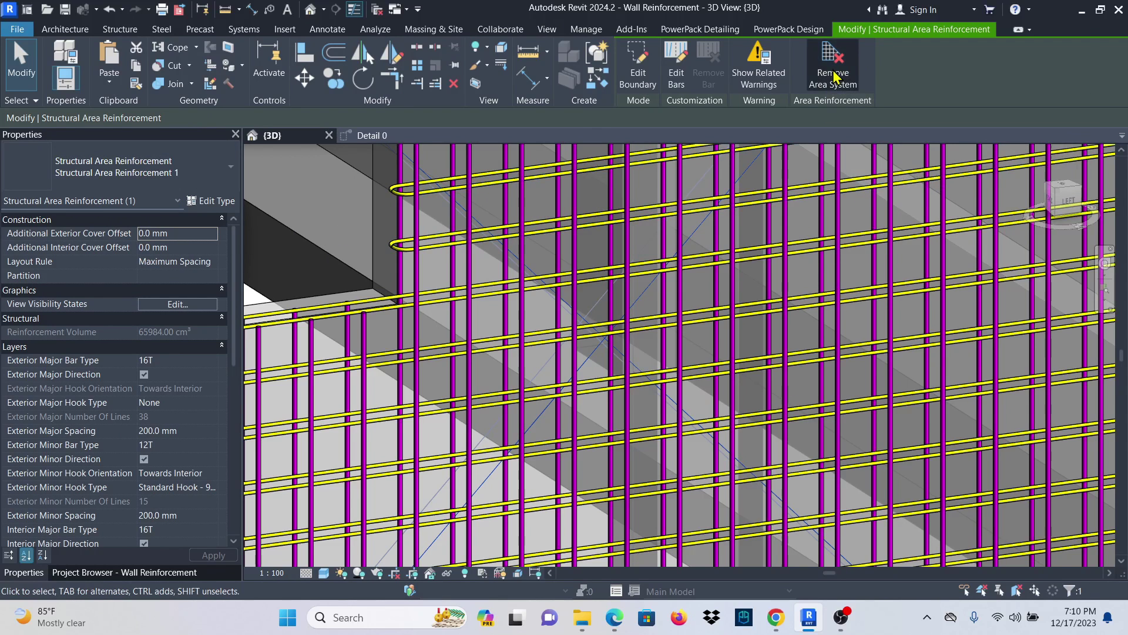
scroll(600, 356, "down", 6)
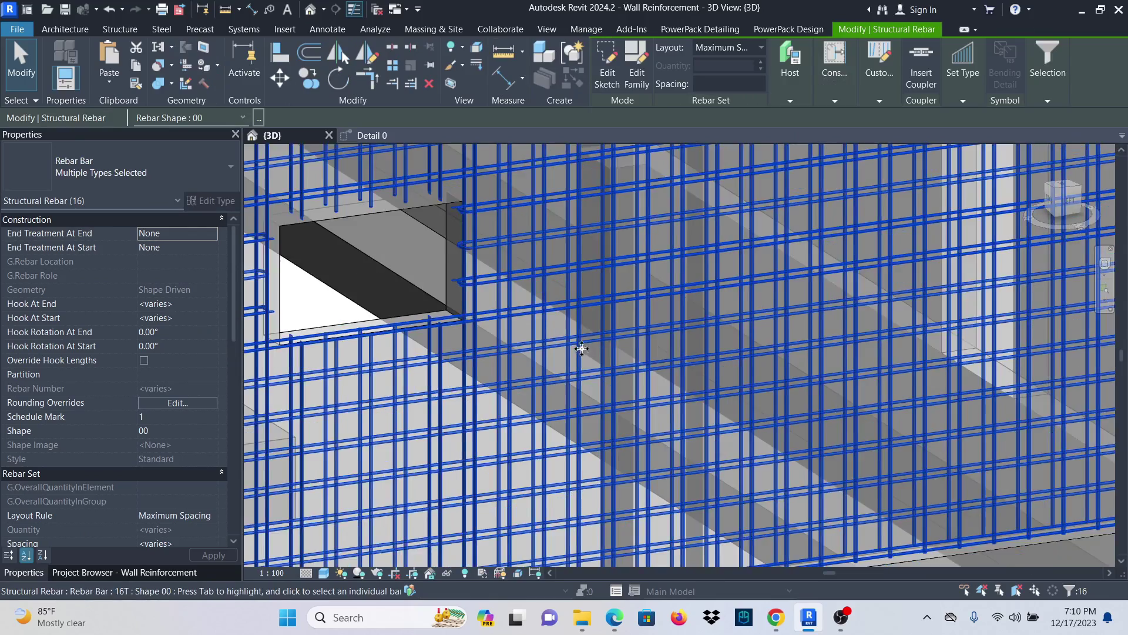
left_click(912, 372)
Examine the separated rebar sets one by one, covering the horizontal 12T bars above the opening and the vertical 16T bars around it.
scroll(731, 282, "up", 3)
scroll(517, 266, "down", 3)
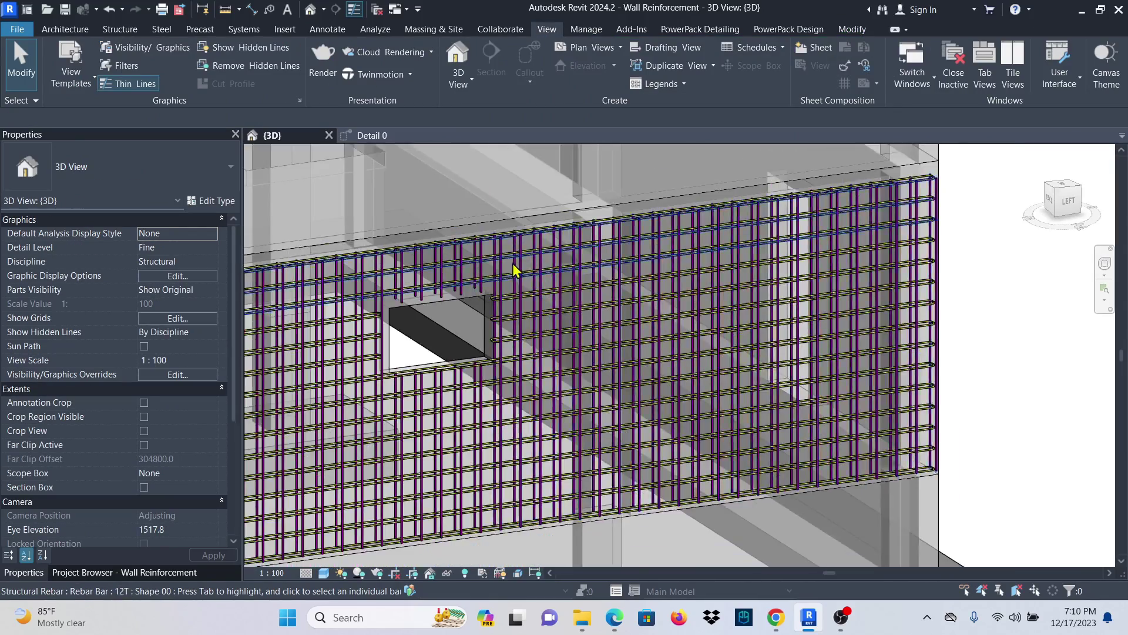
scroll(478, 353, "up", 4)
left_click(449, 305)
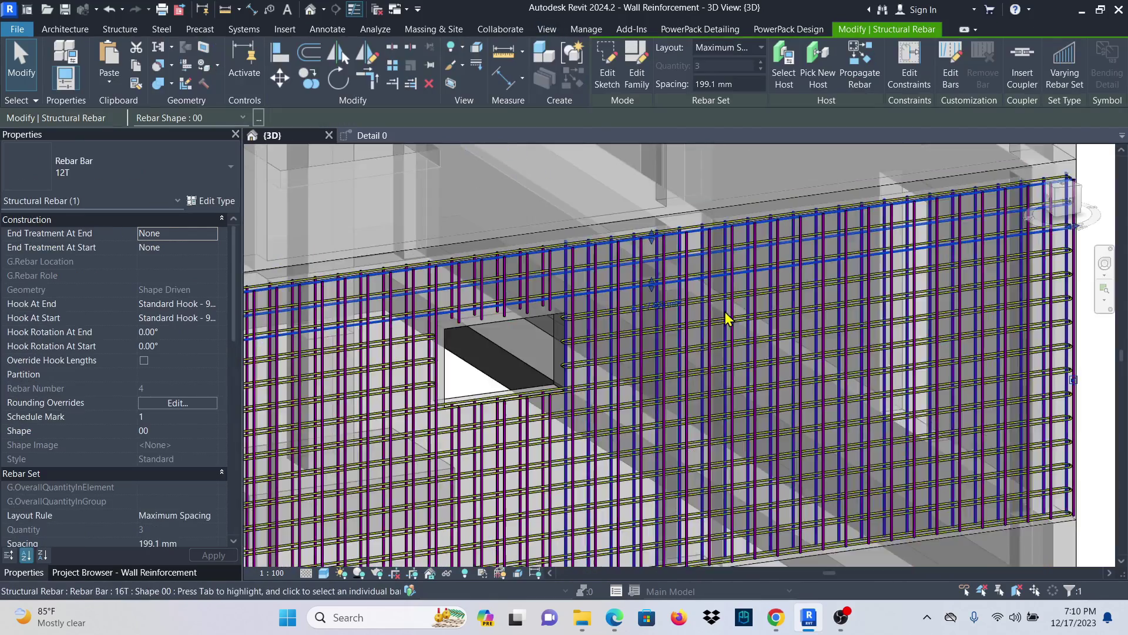
scroll(539, 314, "down", 4)
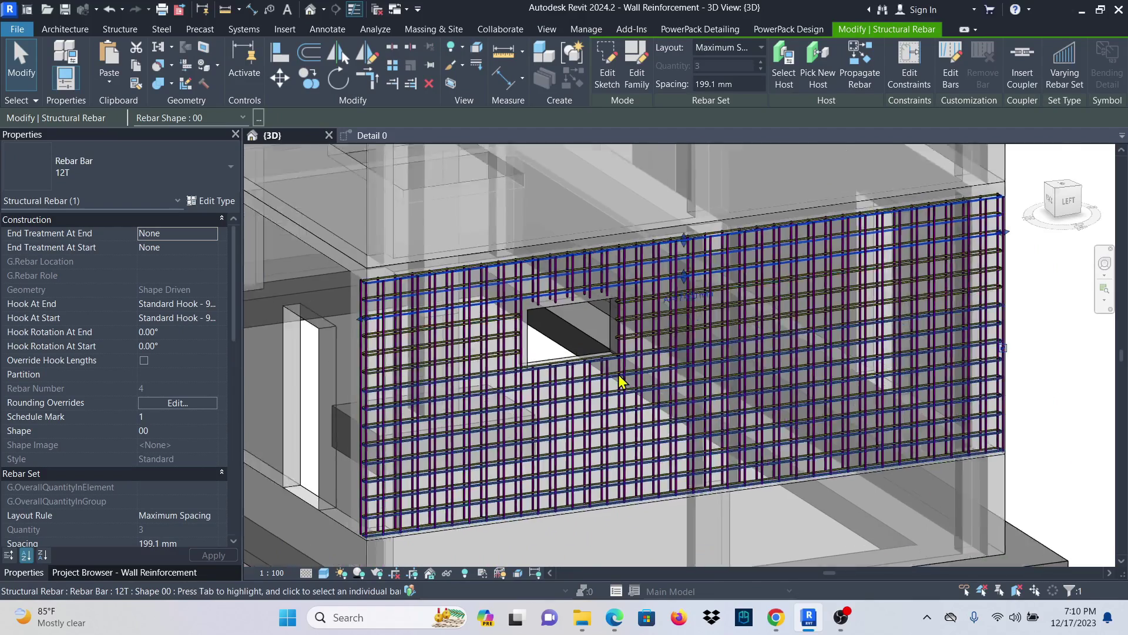
scroll(614, 371, "up", 4)
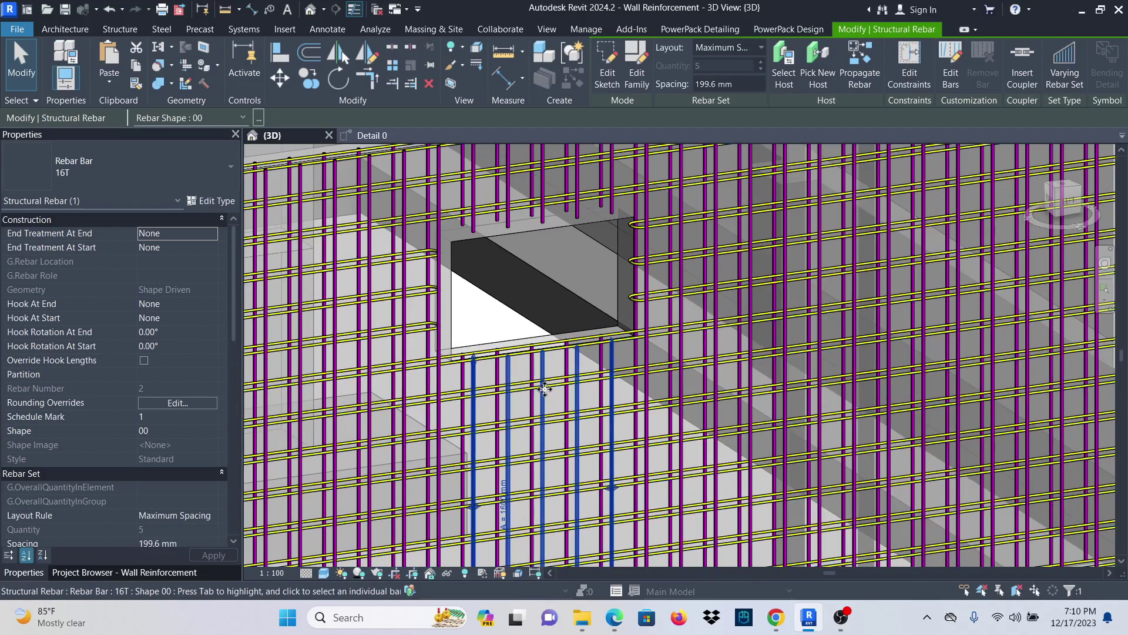
left_click(611, 361)
left_click(344, 289)
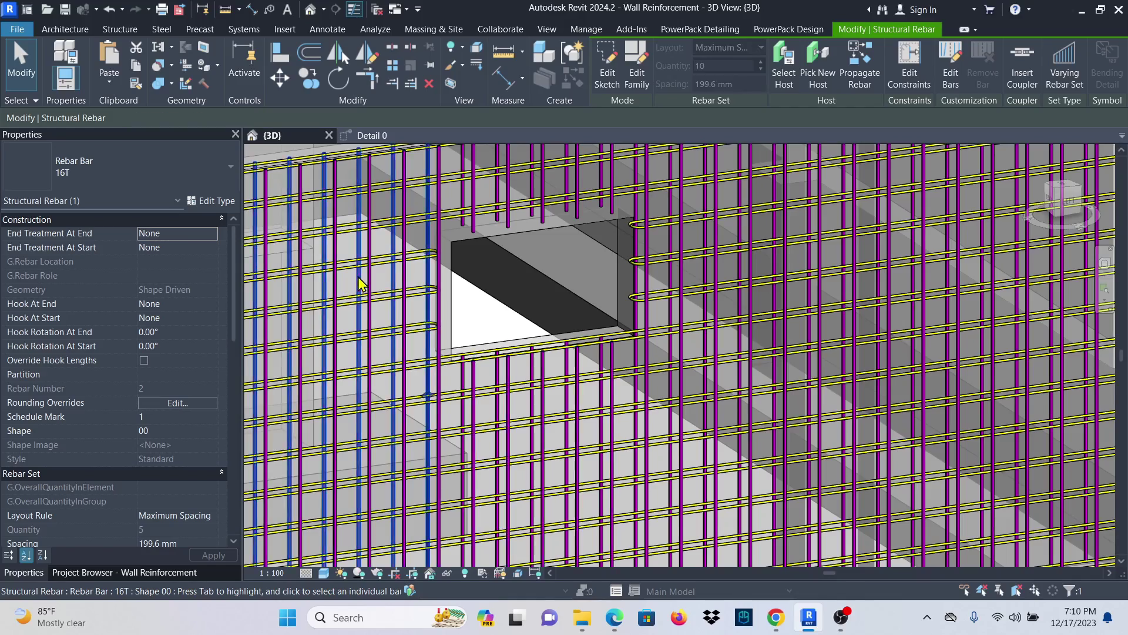
scroll(681, 355, "down", 5)
left_click(1028, 335)
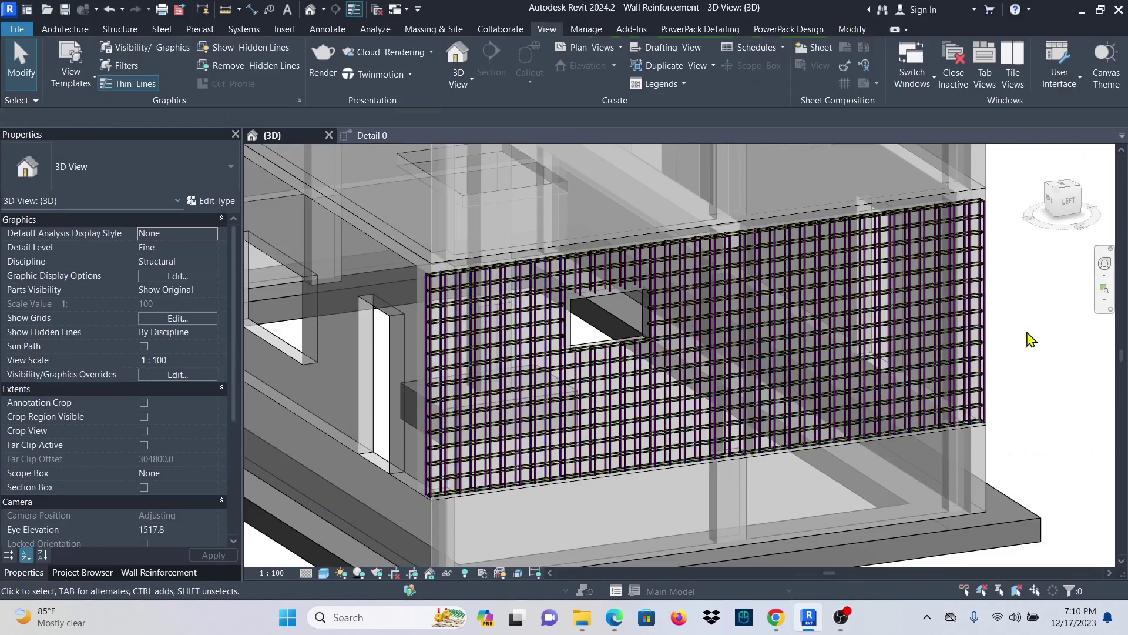
scroll(848, 318, "up", 5)
scroll(758, 334, "down", 5)
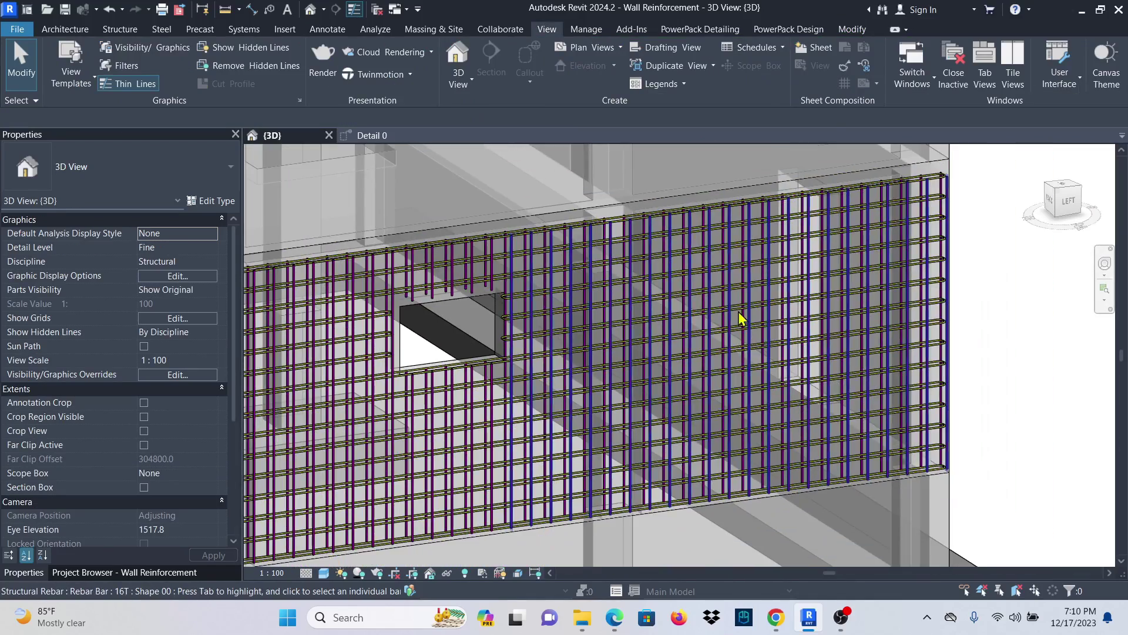
Switch to the Detail 0 view and set its detail level to Fine at the wall corner near grids A and 3.
left_click(370, 136)
scroll(535, 323, "up", 5)
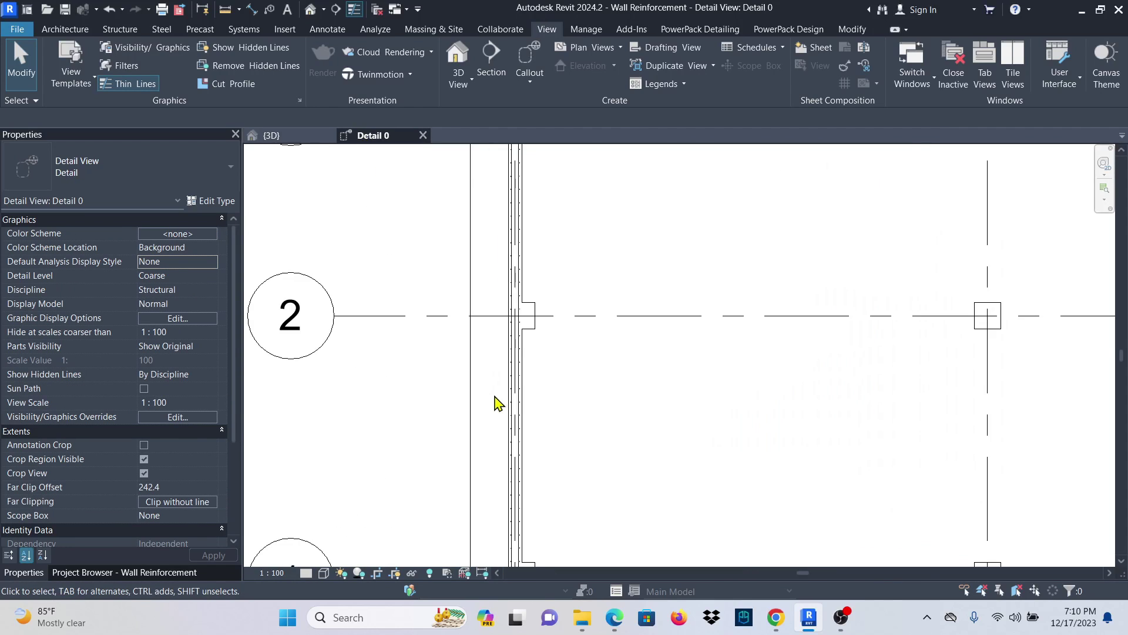
scroll(517, 423, "down", 3)
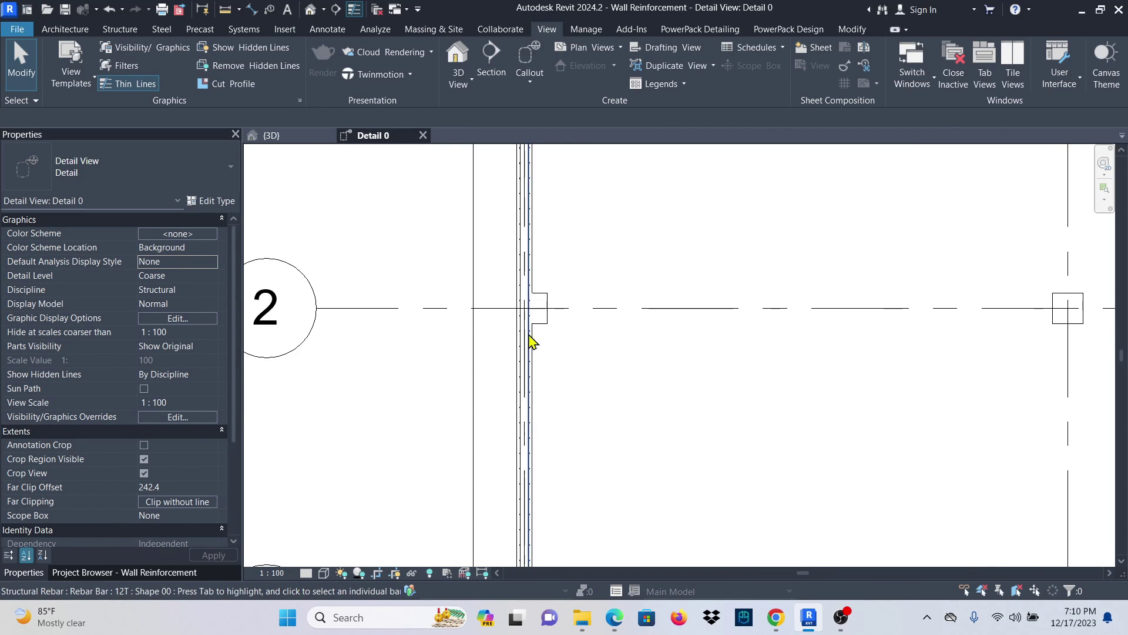
scroll(532, 340, "up", 3)
scroll(549, 351, "down", 1)
scroll(535, 474, "down", 3)
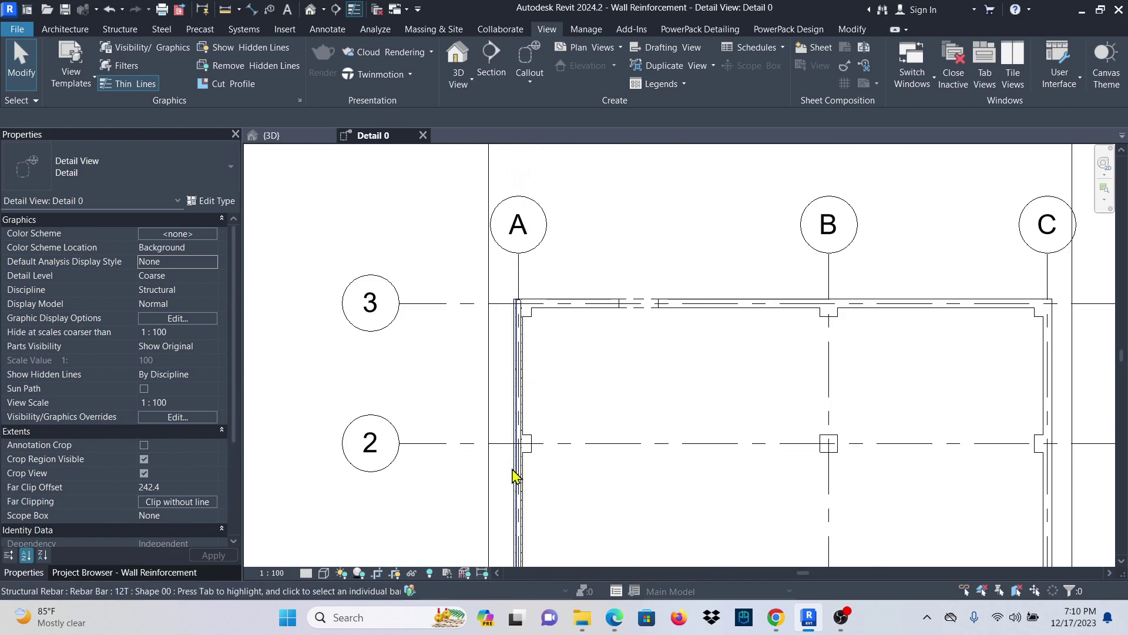
scroll(522, 317, "up", 6)
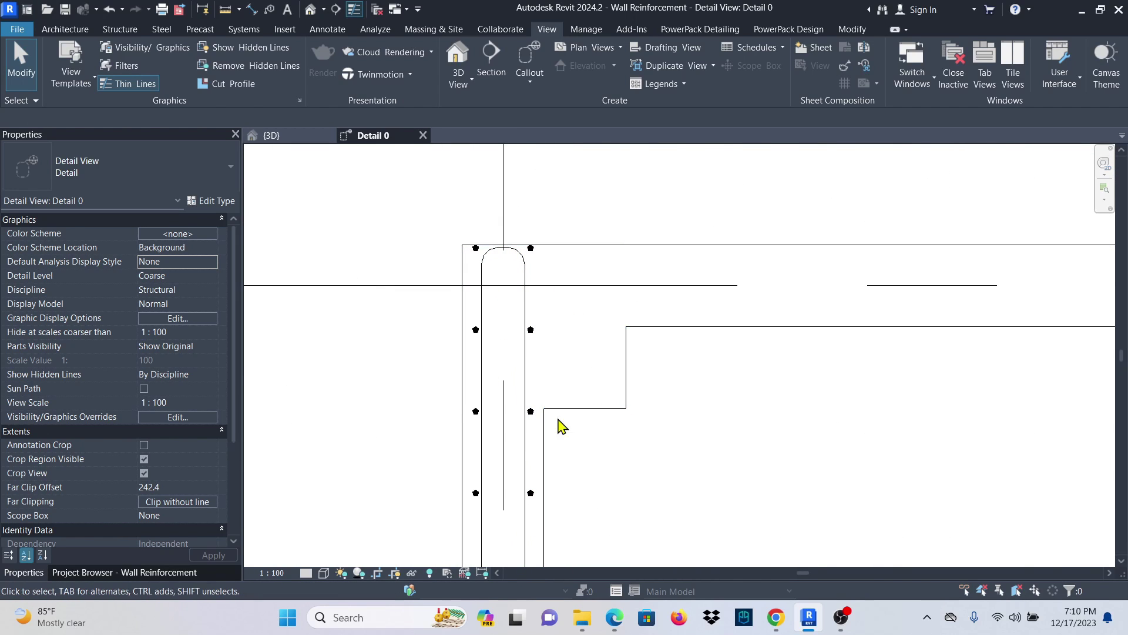
left_click(306, 573)
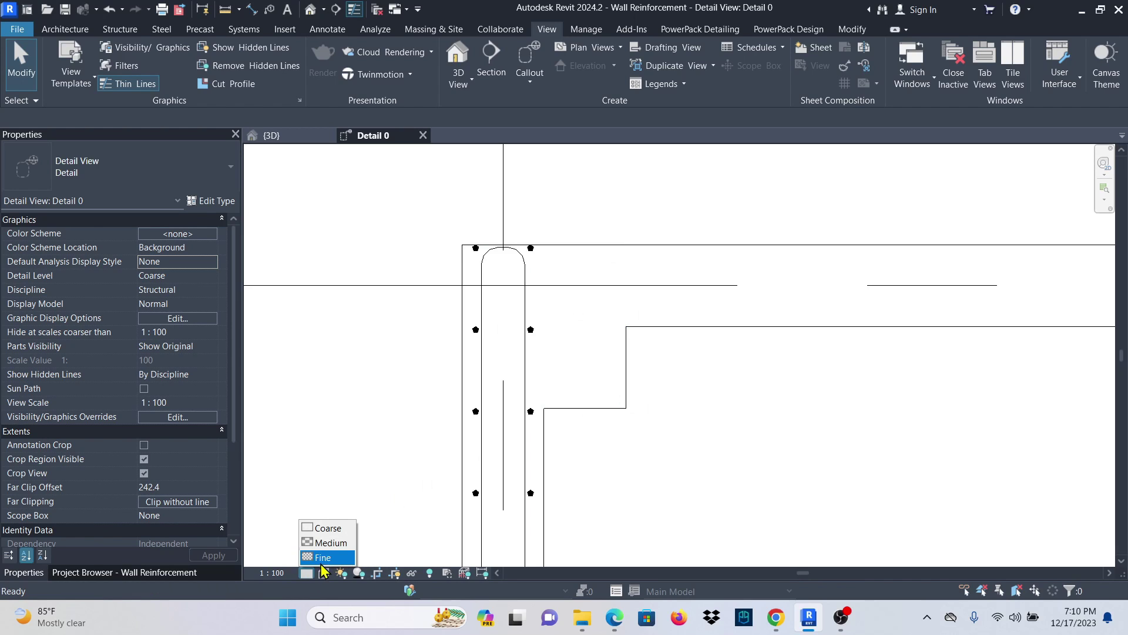
left_click(326, 560)
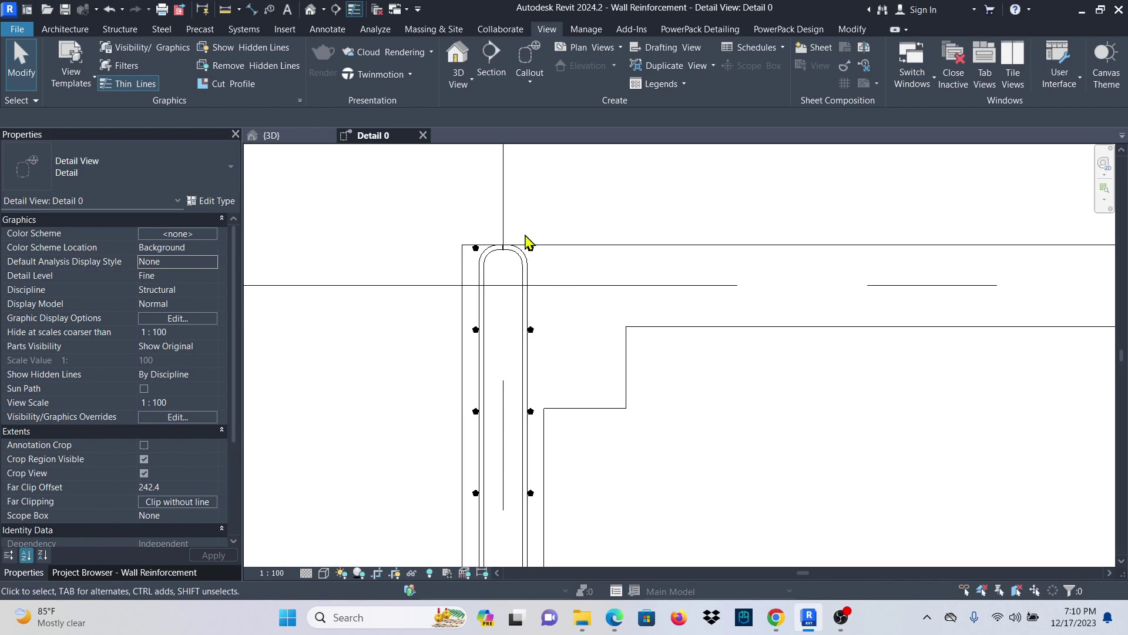
scroll(529, 259, "up", 1)
scroll(472, 244, "down", 1)
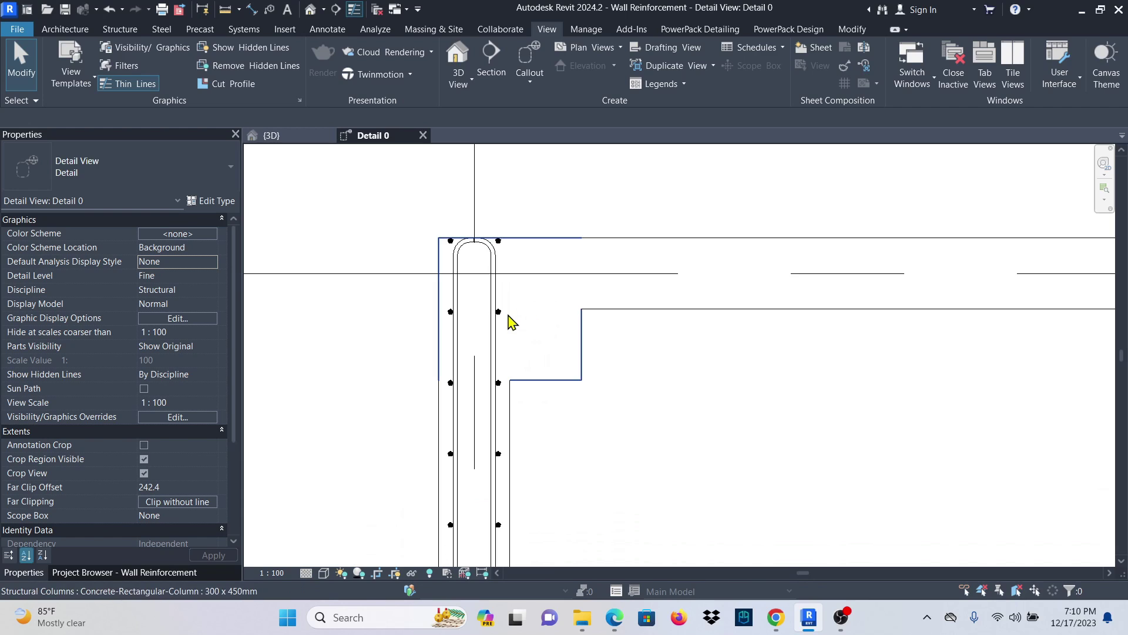
Shorten the inner-face vertical 16T rebar set at the grid A-3 corner so its first bar sits just past the column.
left_click(501, 316)
scroll(506, 271, "up", 1)
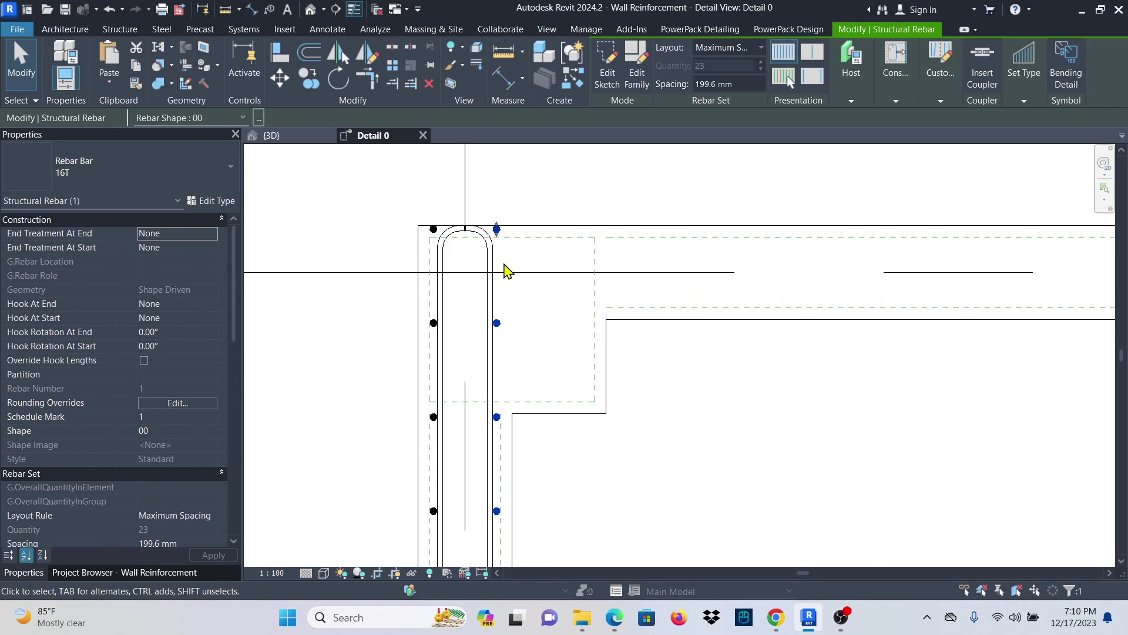
scroll(507, 271, "up", 1)
scroll(497, 235, "up", 2)
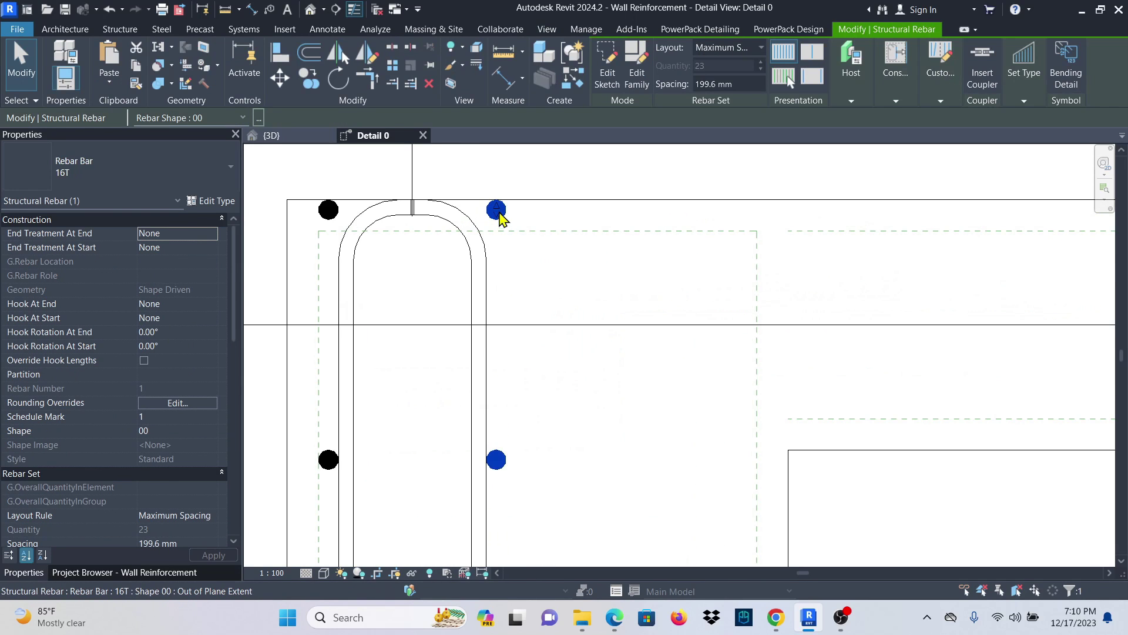
scroll(502, 214, "down", 1)
left_click_drag(503, 213, 487, 282)
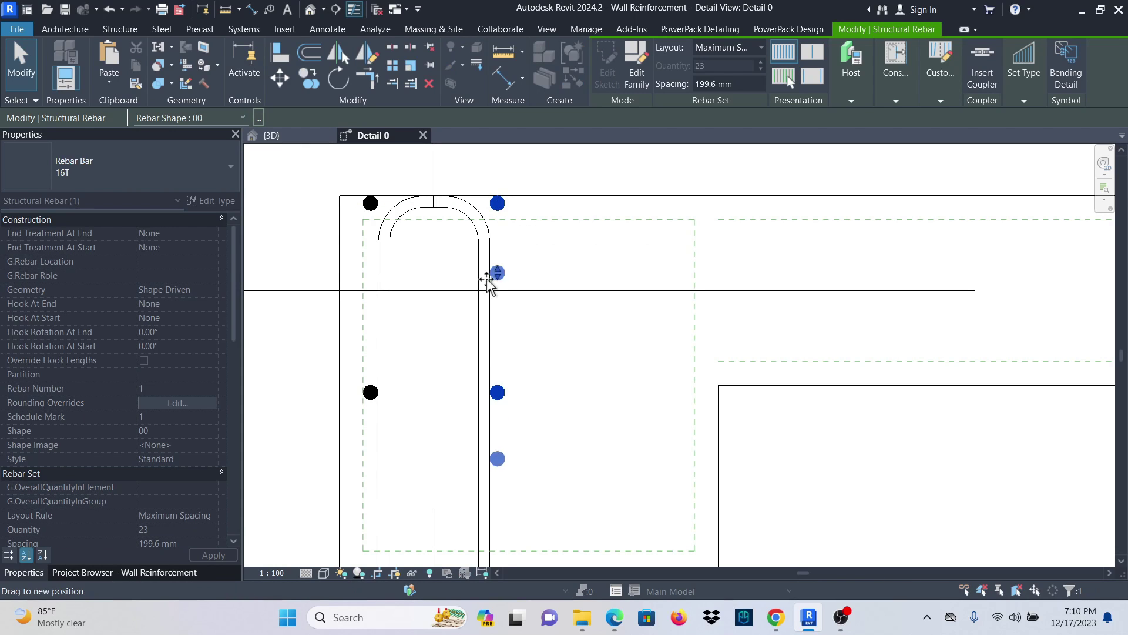
scroll(525, 289, "down", 2)
scroll(512, 360, "down", 2, "ctrl")
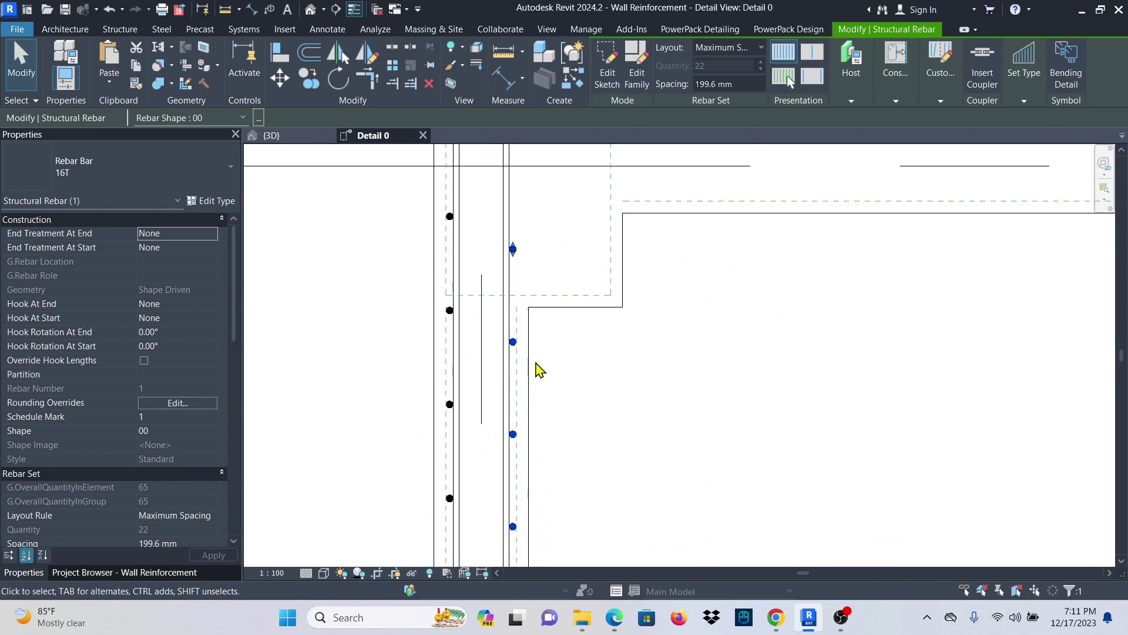
scroll(537, 370, "up", 2)
left_click_drag(504, 217, 509, 317)
left_click(613, 391)
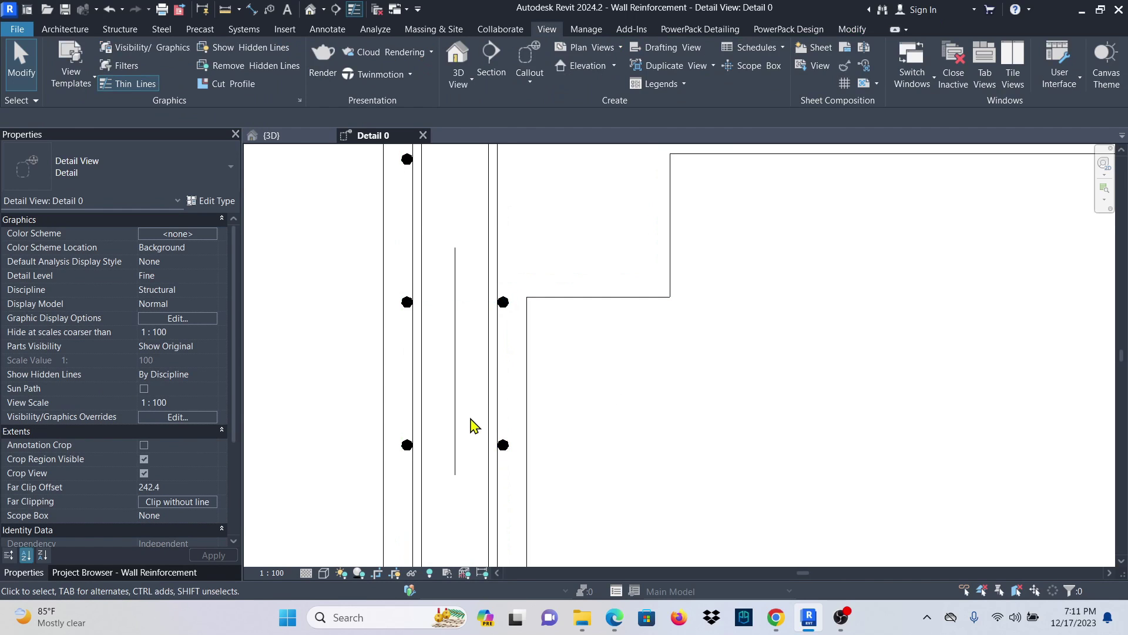
Shorten the outer-face vertical 16T rebar set at the grid A-3 corner to start outside the column, in line with the inner-face bars.
scroll(448, 247, "up", 3)
scroll(427, 222, "up", 2)
scroll(428, 222, "up", 1)
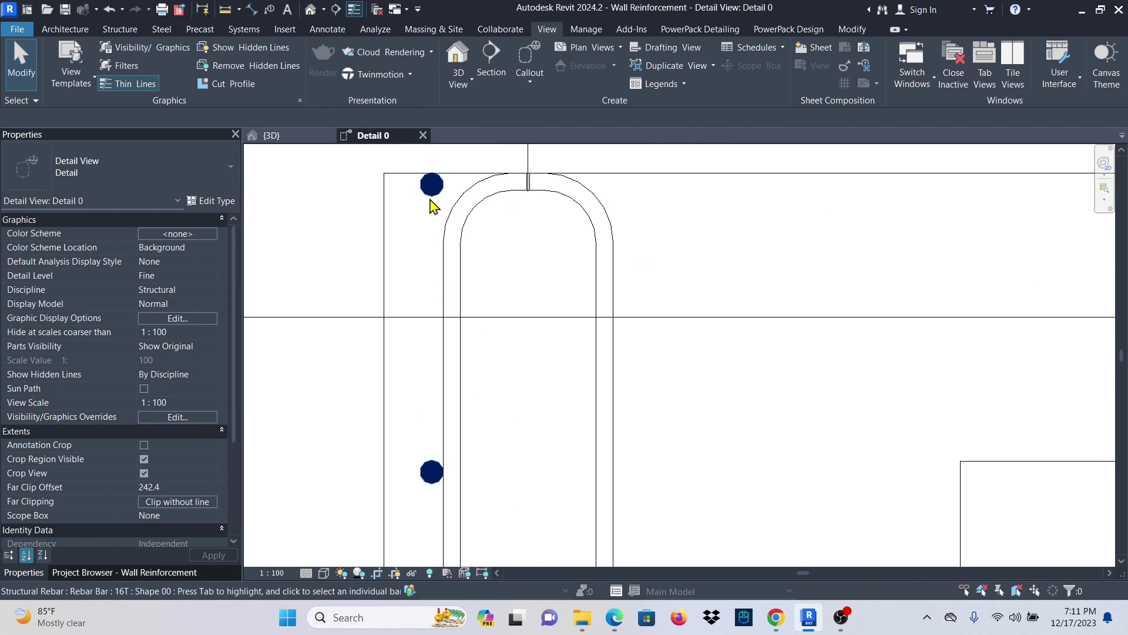
left_click(423, 228)
left_click_drag(433, 196, 425, 253)
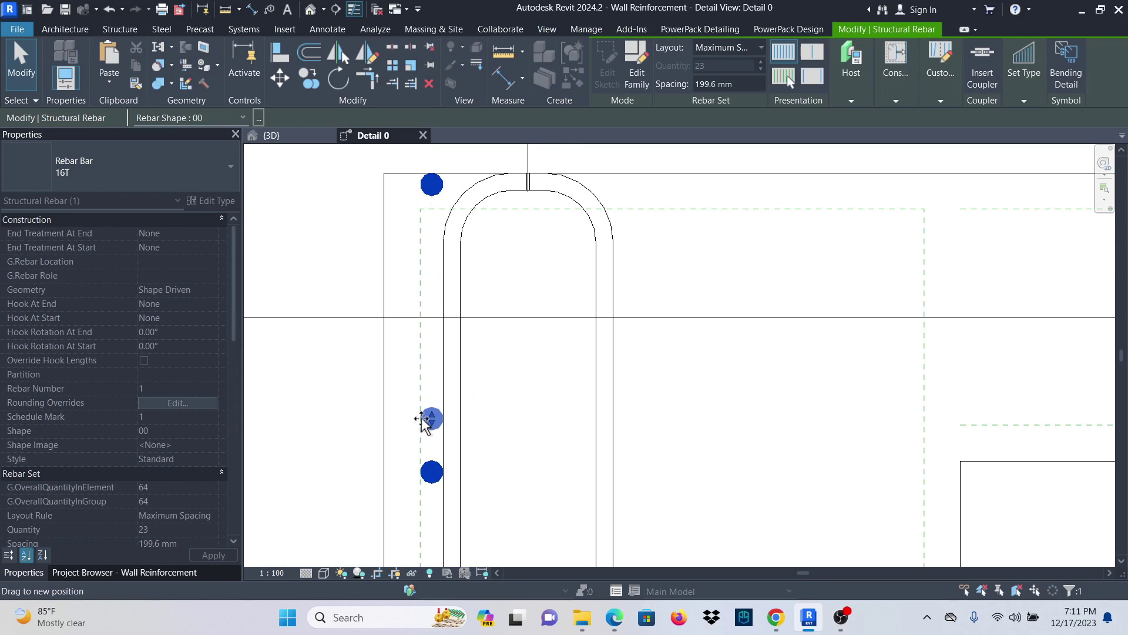
left_click_drag(423, 419, 423, 419)
scroll(483, 221, "down", 4)
scroll(469, 323, "up", 4)
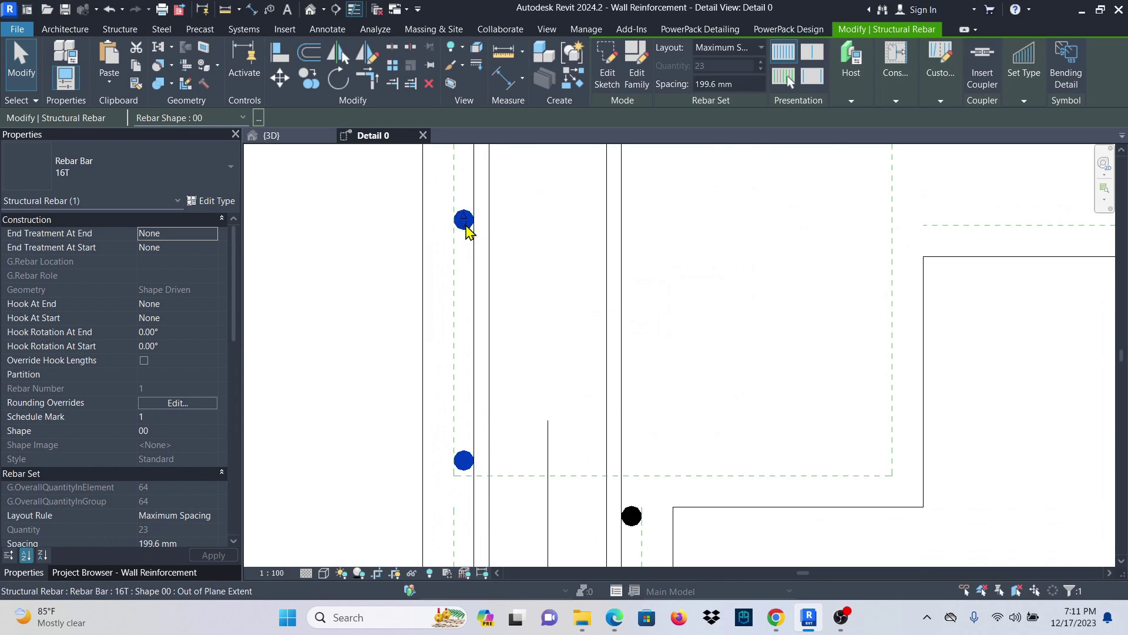
left_click_drag(468, 501, 466, 516)
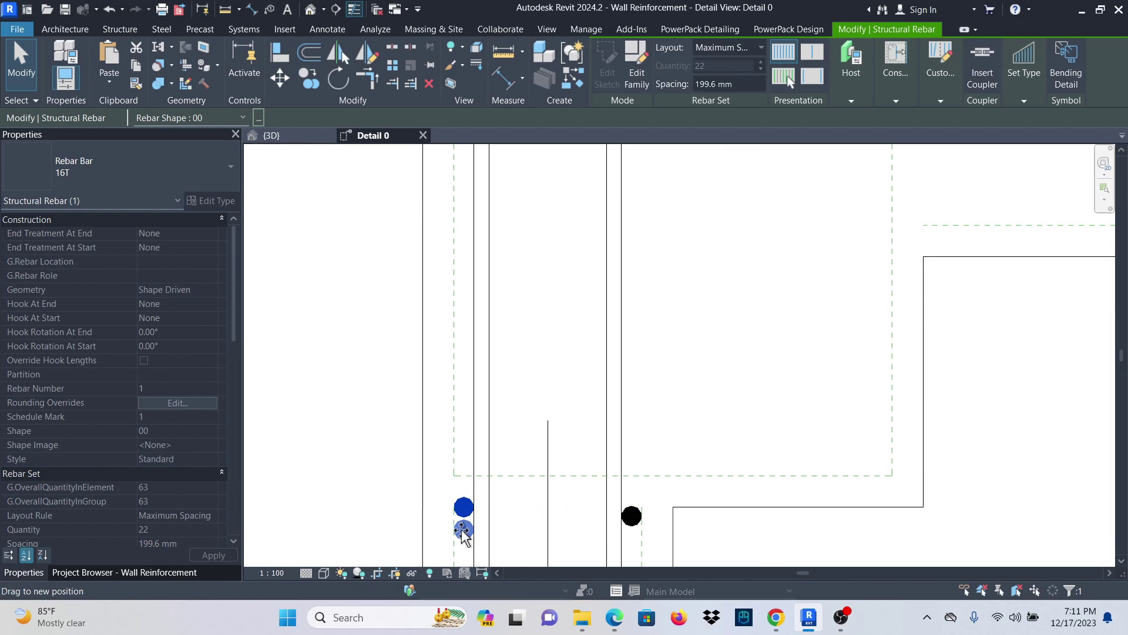
scroll(467, 517, "down", 3)
scroll(760, 456, "down", 1)
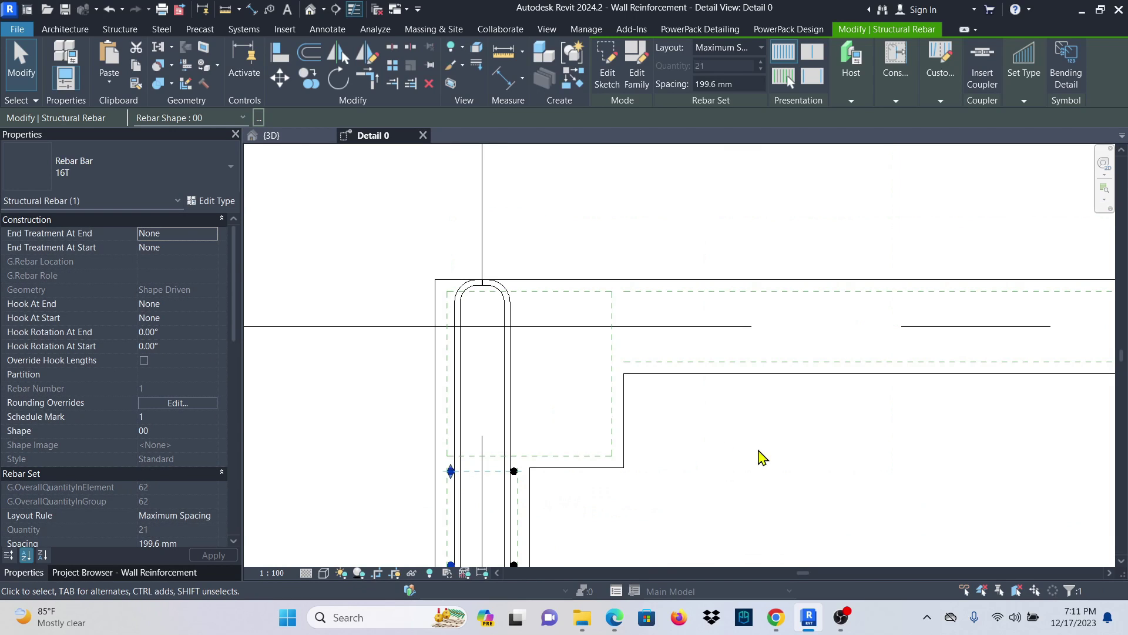
left_click(761, 456)
Pull the hooked ends of both horizontal 12T rebar sets back to the column's cover line at the grid A-3 corner.
scroll(486, 312, "up", 3)
scroll(508, 279, "up", 2)
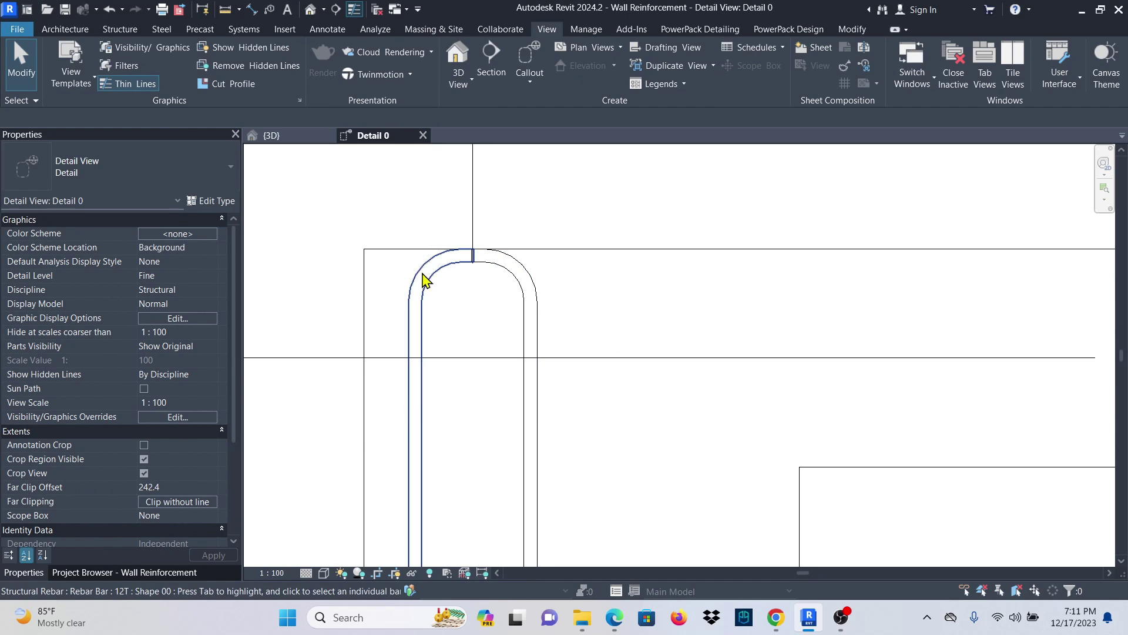
scroll(508, 282, "down", 3)
scroll(508, 295, "down", 1)
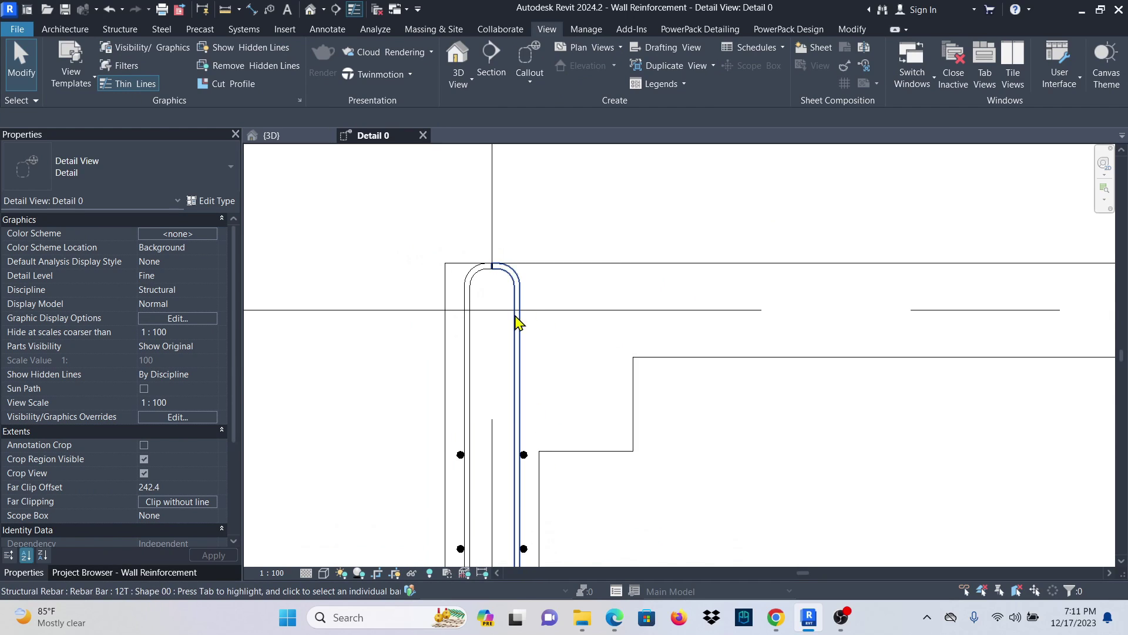
left_click(520, 291)
scroll(496, 282, "up", 2)
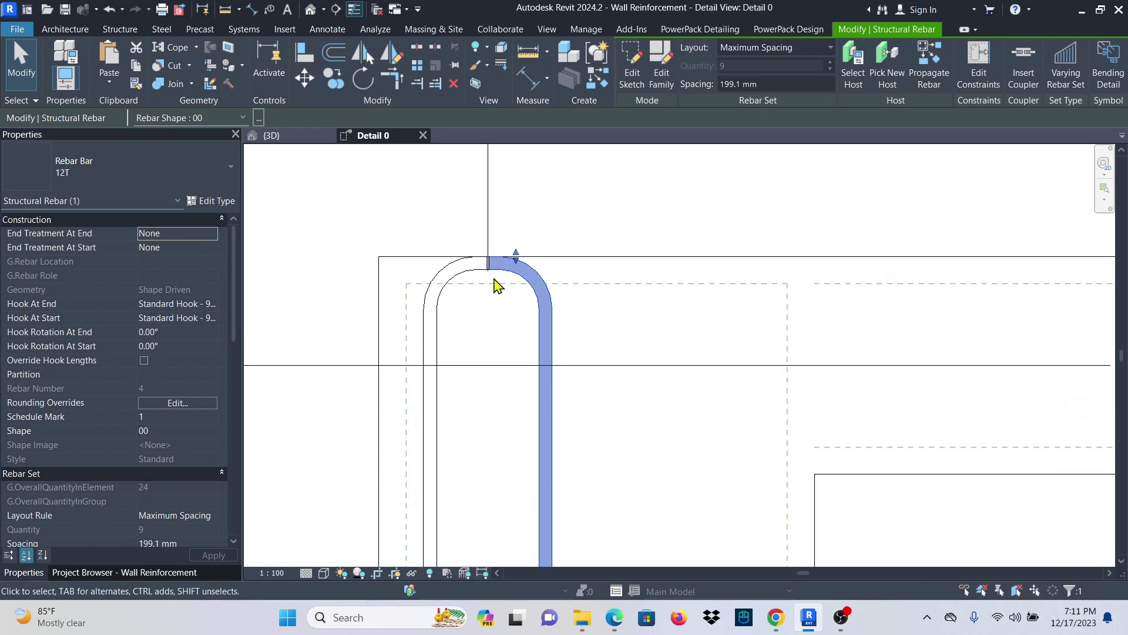
left_click_drag(516, 263, 478, 327)
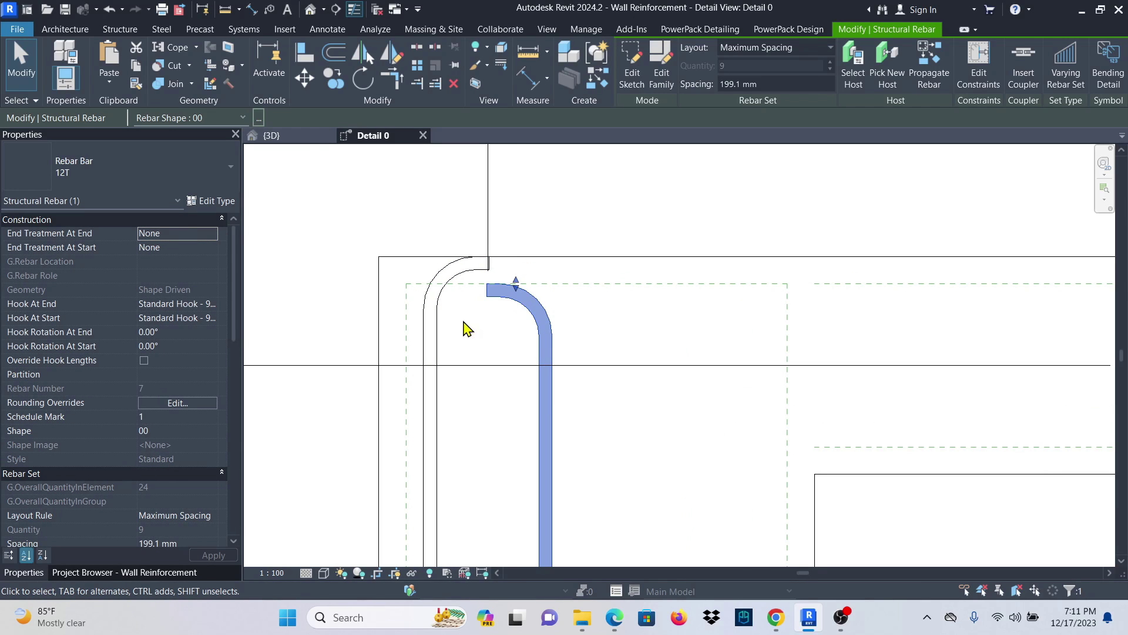
left_click(467, 271)
left_click_drag(461, 264, 463, 297)
left_click(489, 253)
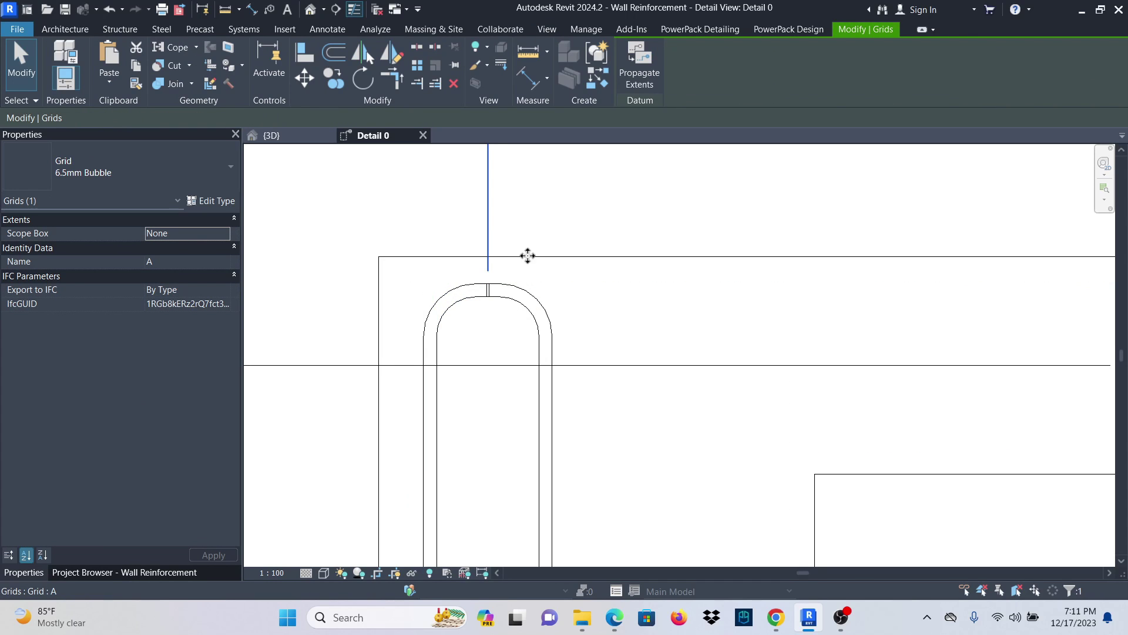
scroll(532, 259, "down", 6)
scroll(516, 391, "up", 8)
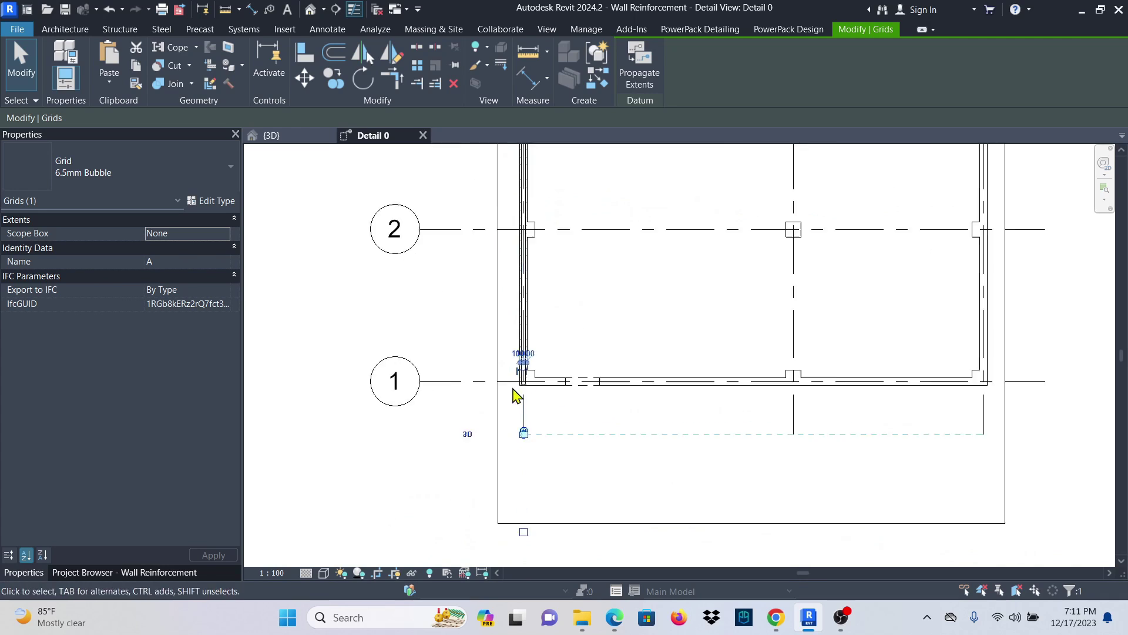
key("Escape")
Apply the Hidden Line style with smooth anti-aliased lines in the detail view's graphic display options.
scroll(542, 384, "up", 3)
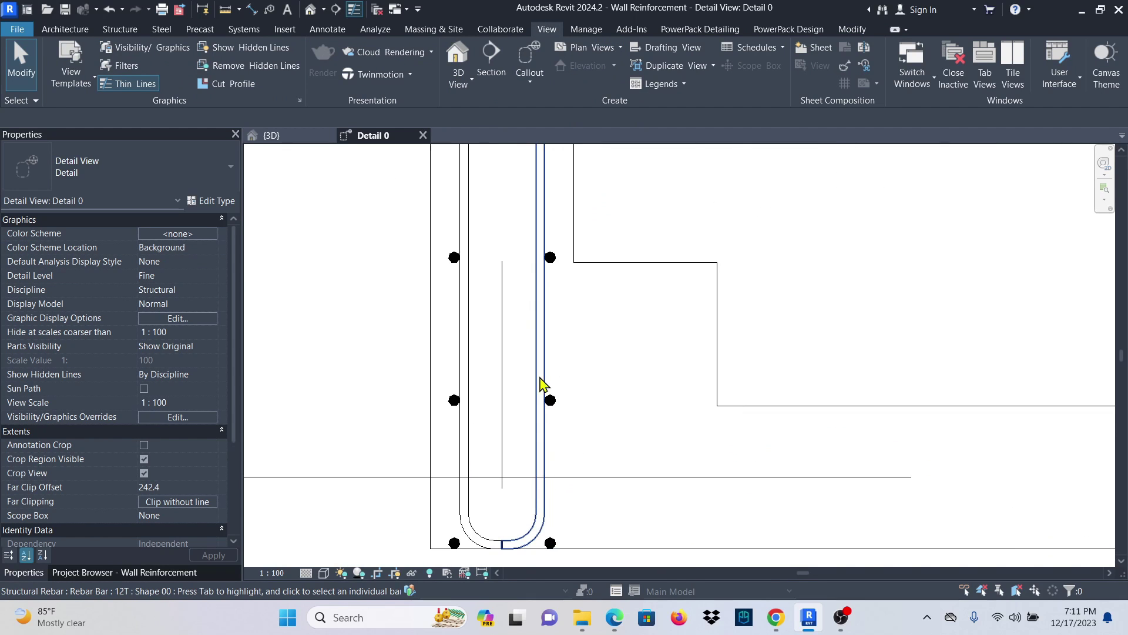
scroll(539, 478, "down", 2)
left_click(324, 573)
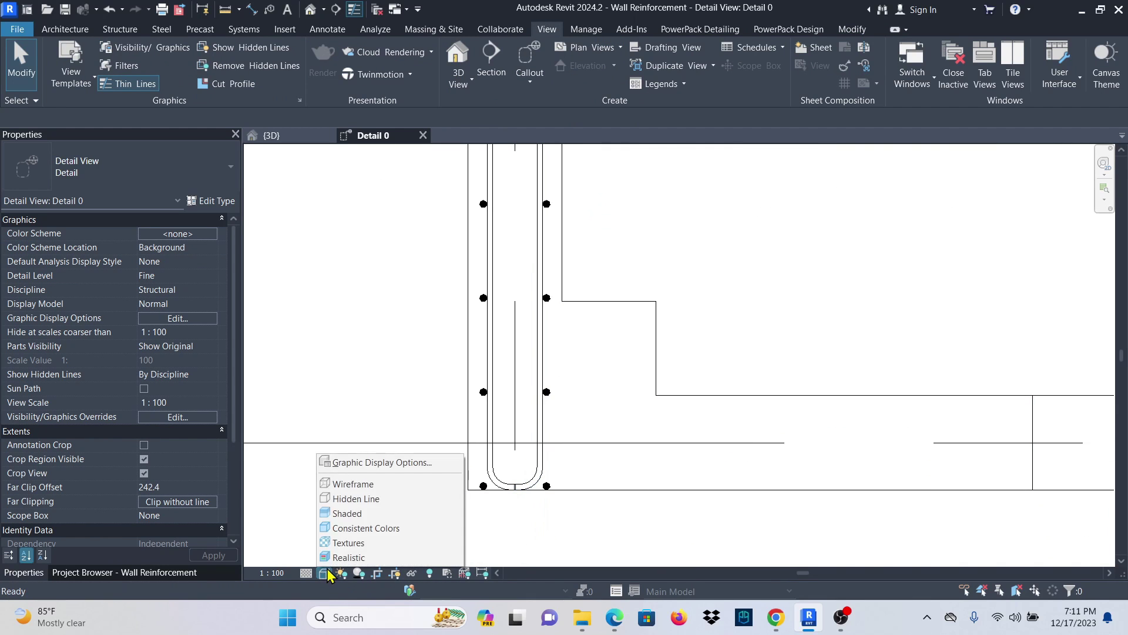
left_click(353, 463)
left_click(660, 363)
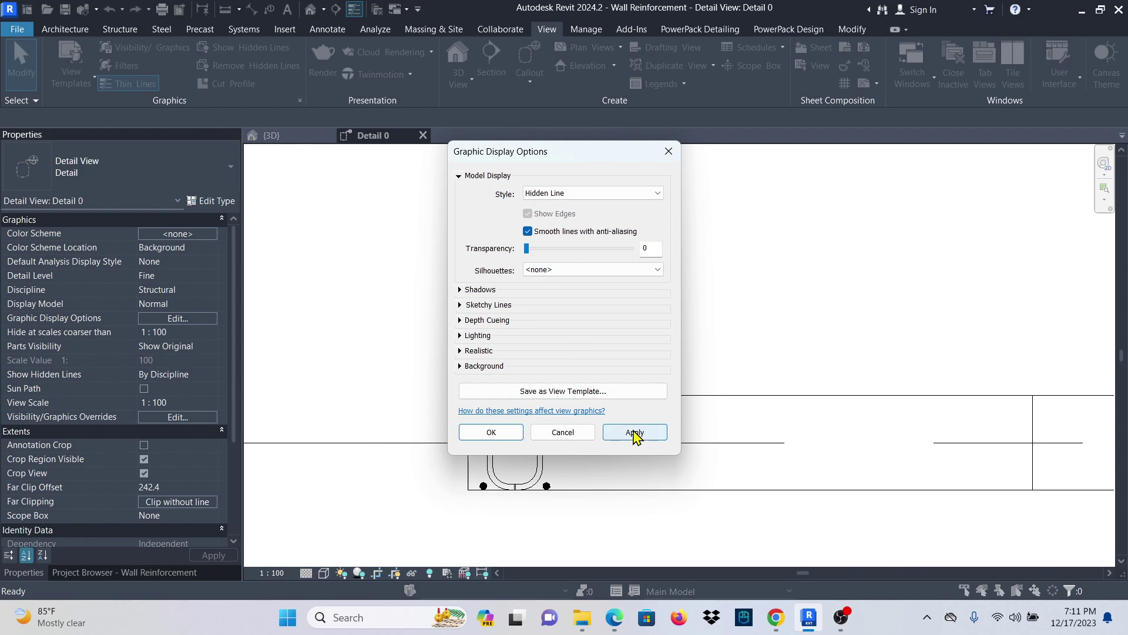
left_click(635, 435)
left_click(499, 432)
Pull the hooked ends of both horizontal 12T rebar sets back to the column's cover line at the grid A-1 corner.
scroll(537, 385, "up", 3)
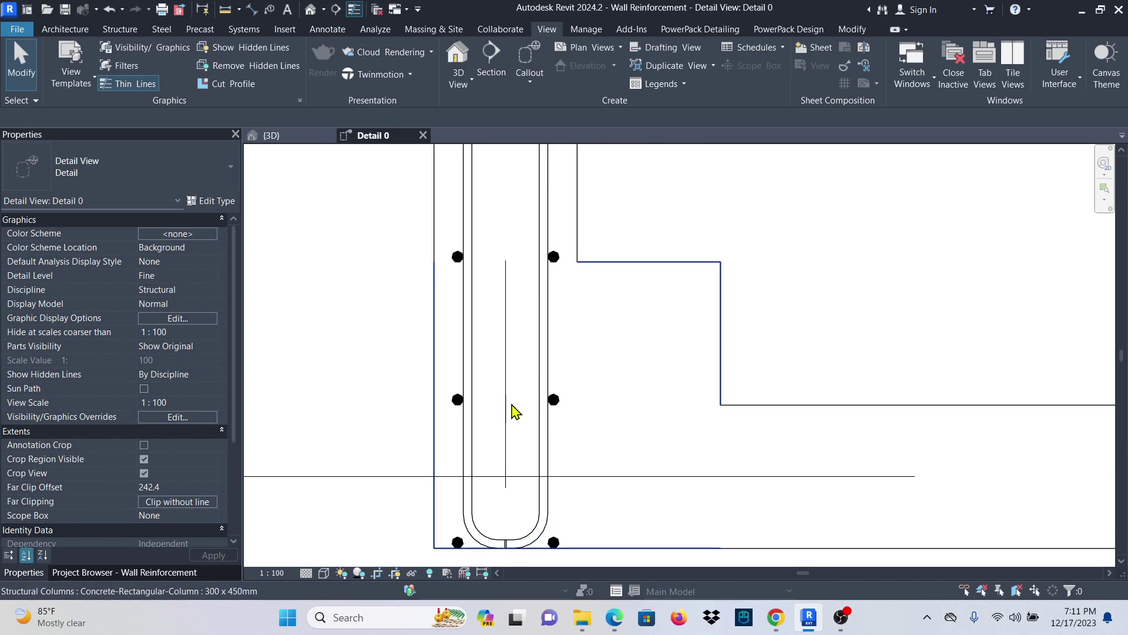
scroll(519, 496, "down", 1)
scroll(514, 461, "up", 3)
scroll(504, 514, "down", 1)
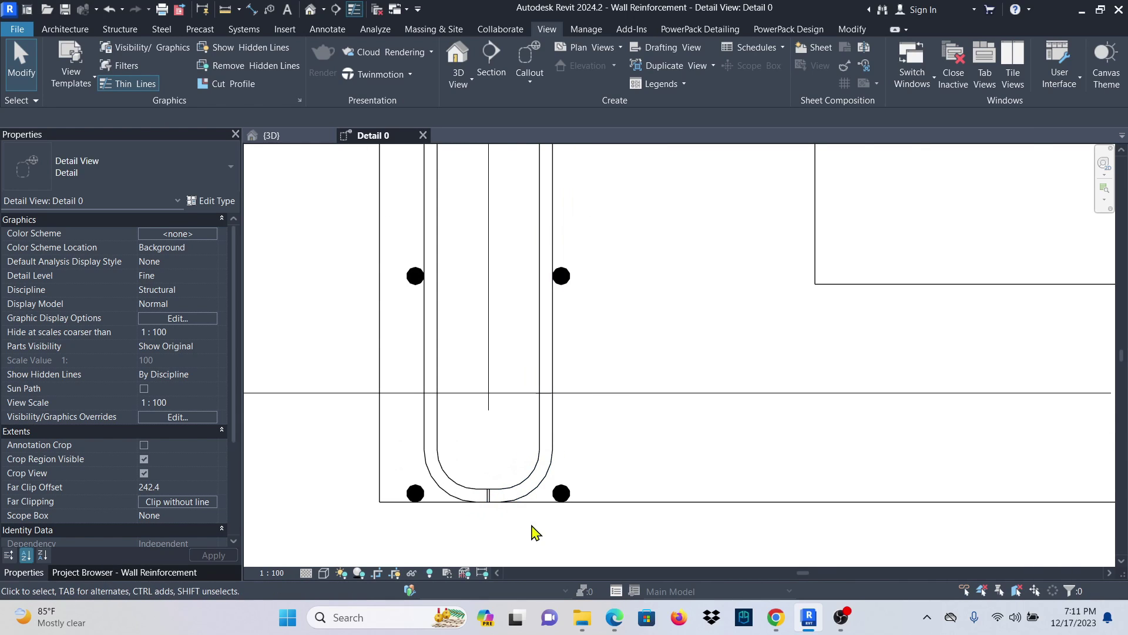
left_click(534, 498)
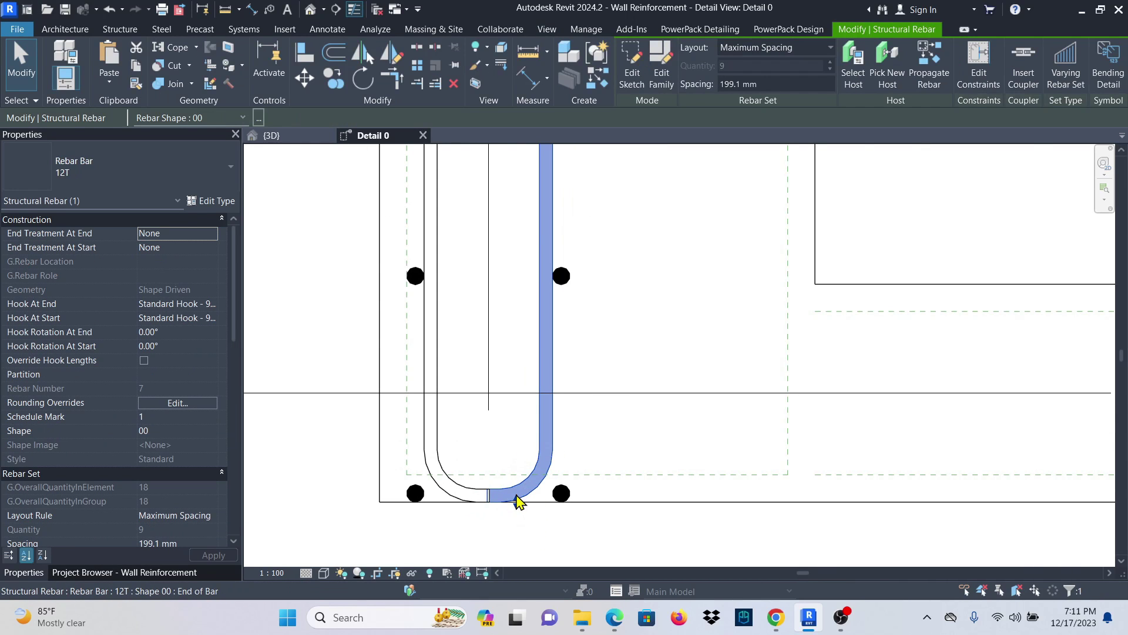
left_click_drag(519, 500, 523, 457)
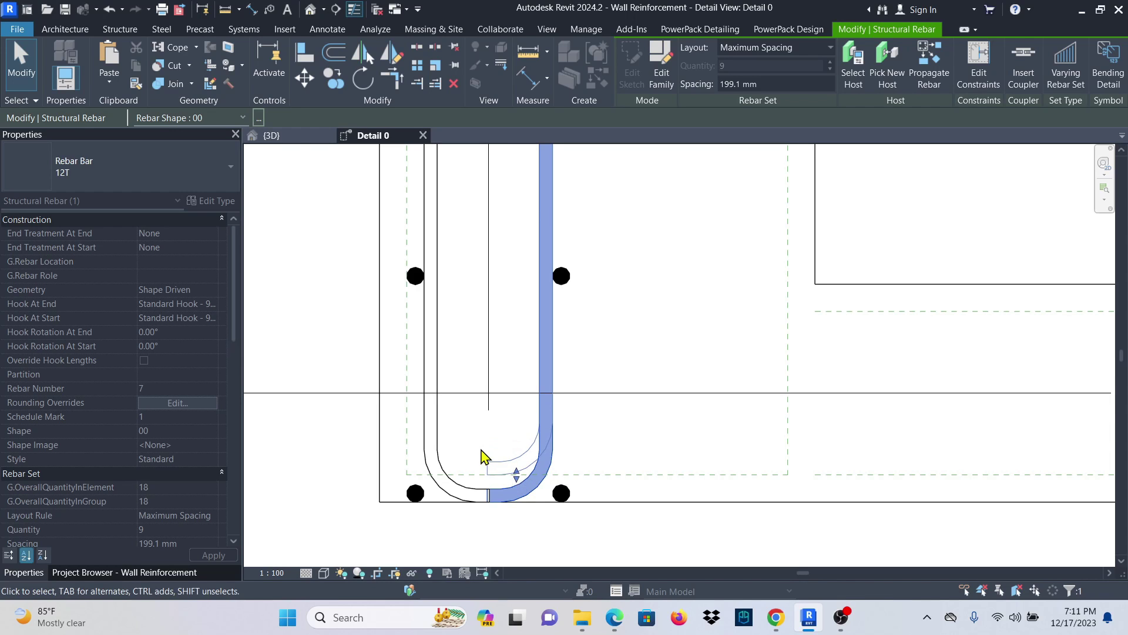
left_click(433, 448)
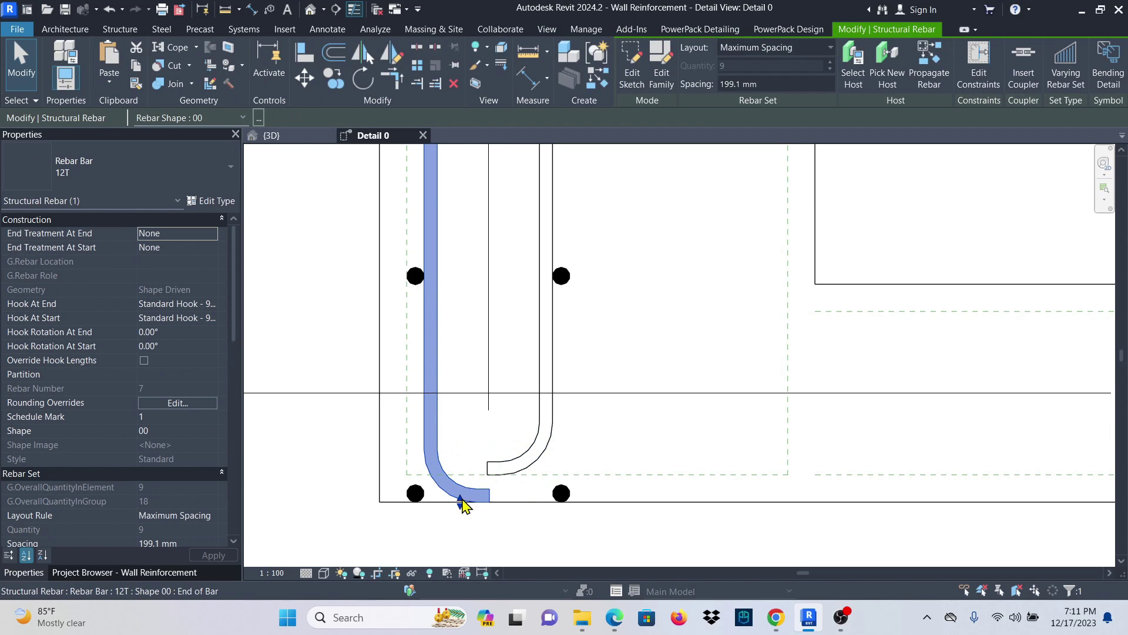
left_click_drag(464, 453, 464, 468)
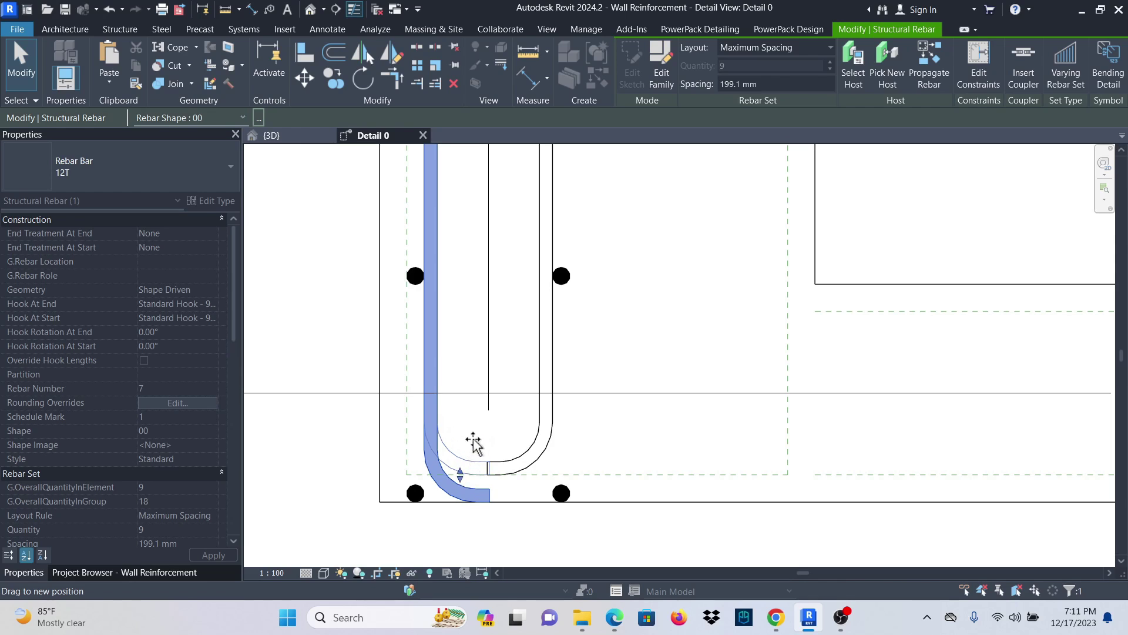
left_click_drag(473, 444, 473, 461)
key("Escape")
Shorten the inner-face vertical 16T rebar set at the grid A-1 corner so its last bar sits at the column's inner edge.
scroll(517, 506, "down", 3)
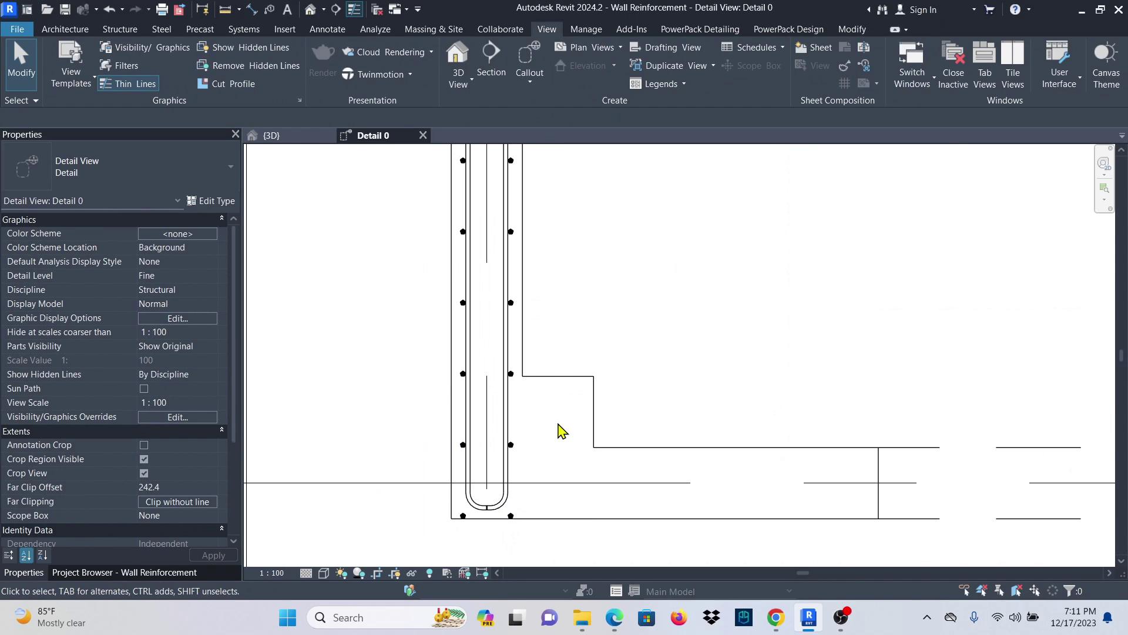
scroll(511, 433, "up", 2)
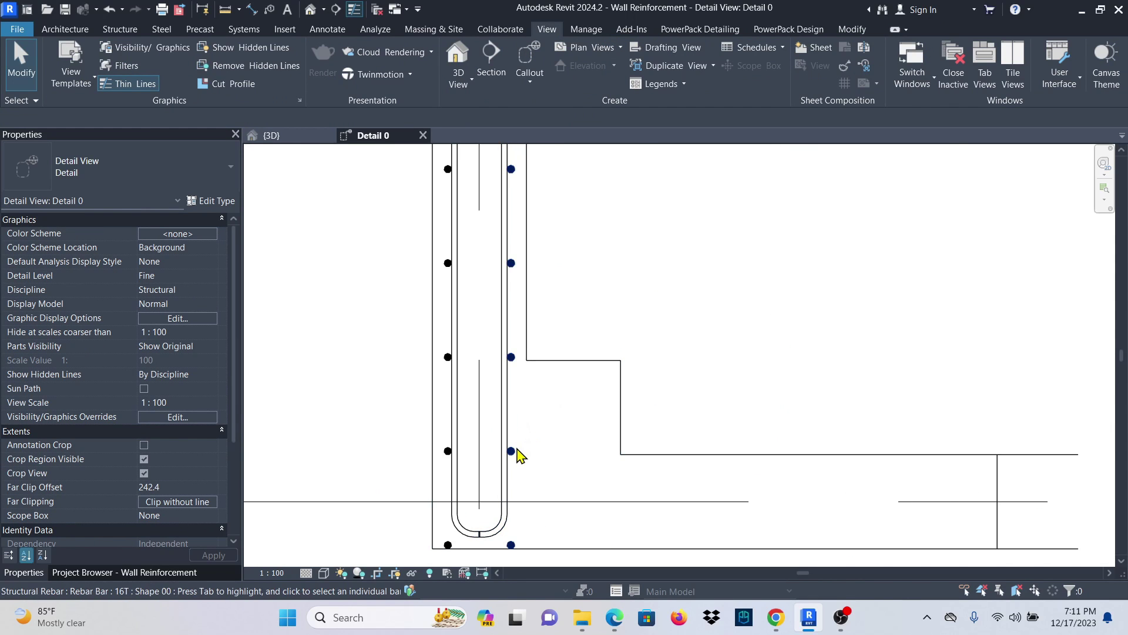
left_click(512, 451)
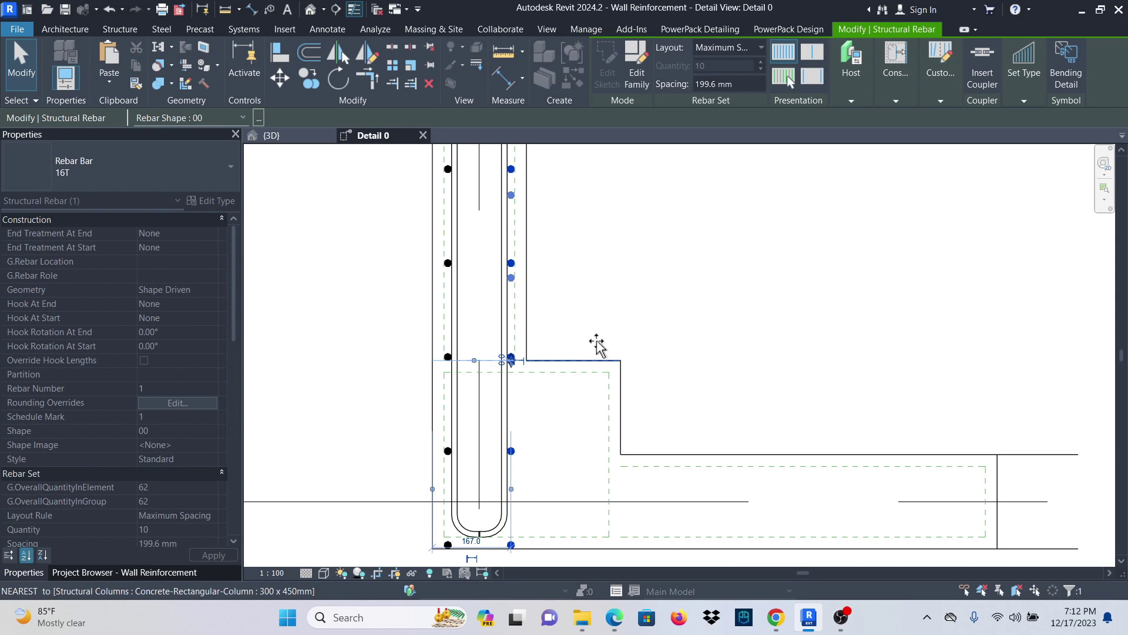
key("Escape")
Shorten the outer-face vertical 16T rebar set at the grid A-1 corner to end level with the inner-face bars.
scroll(455, 445, "up", 1)
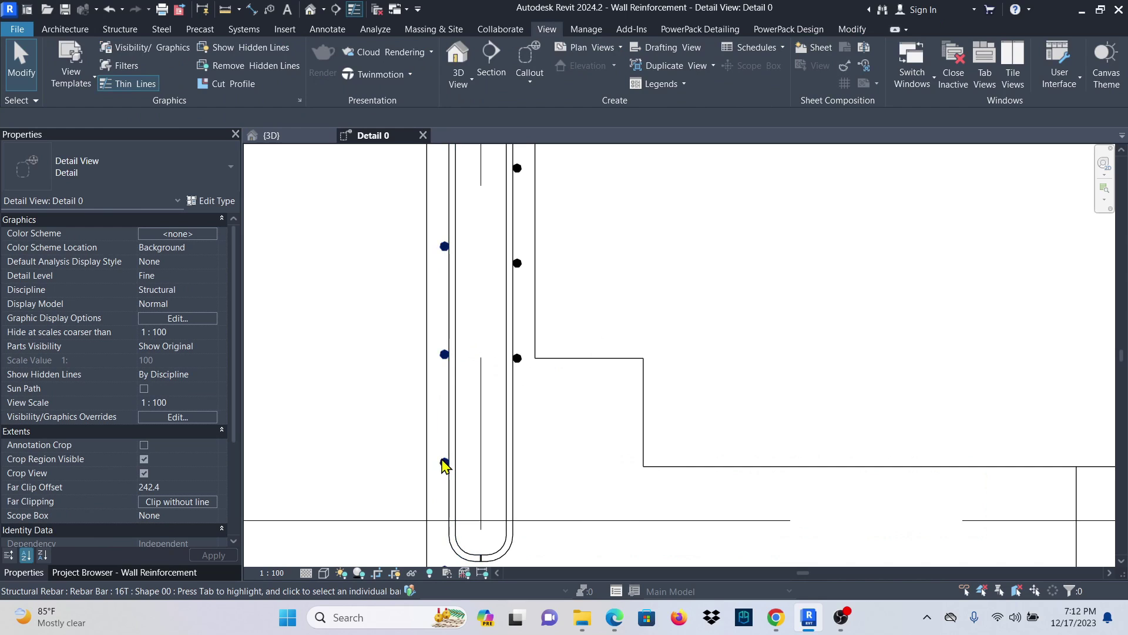
left_click(445, 464)
scroll(474, 487, "up", 3)
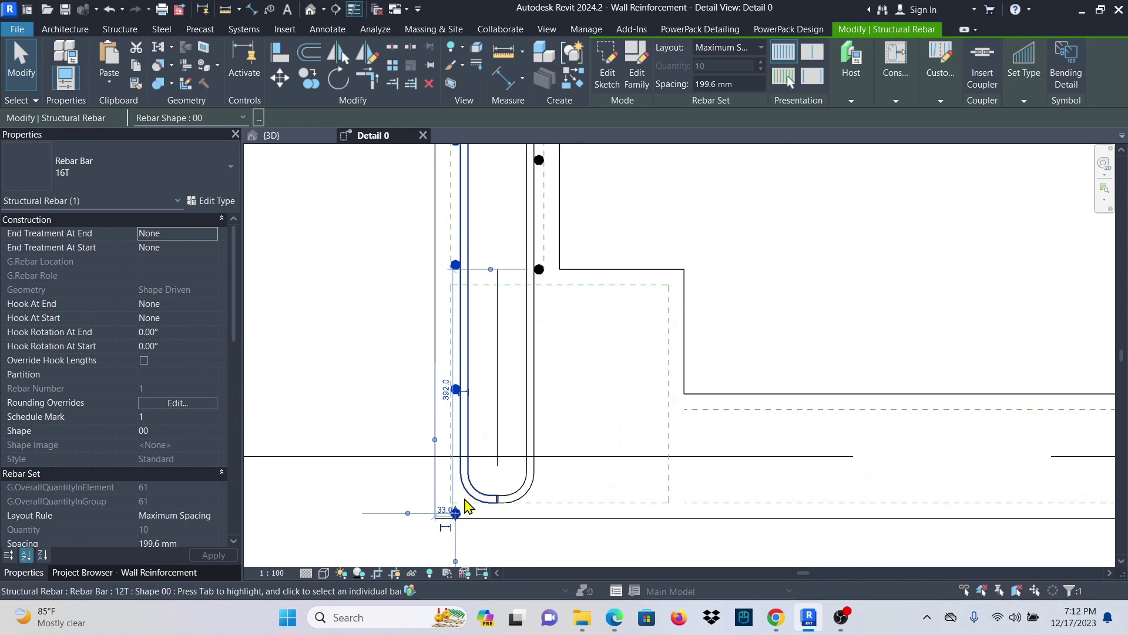
left_click_drag(469, 419, 479, 332)
scroll(504, 295, "up", 4)
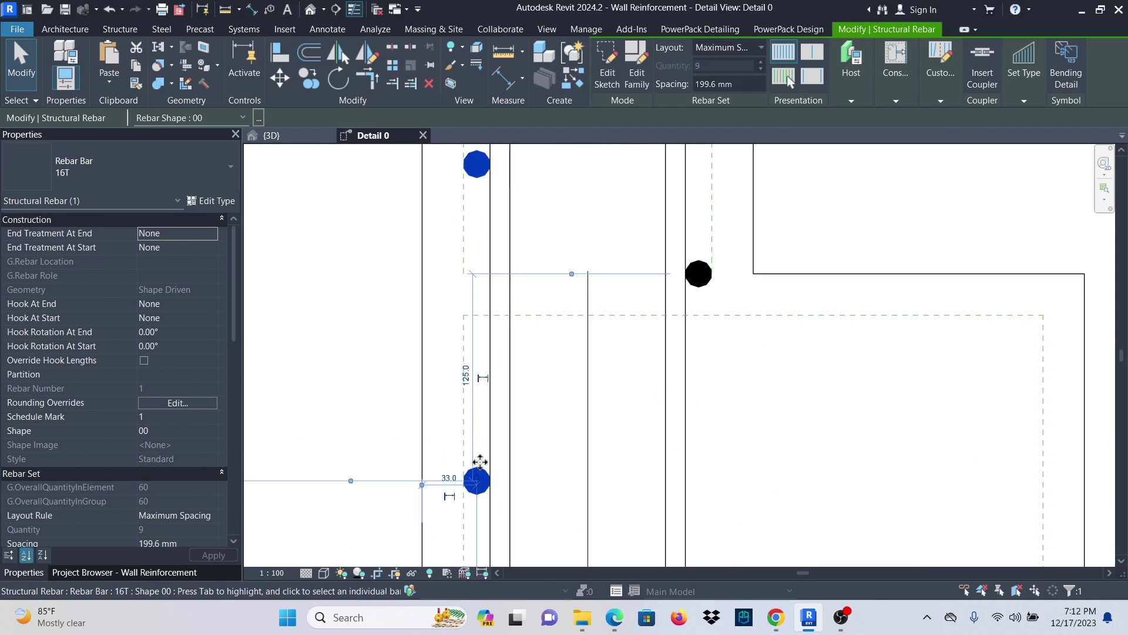
left_click_drag(478, 481, 511, 274)
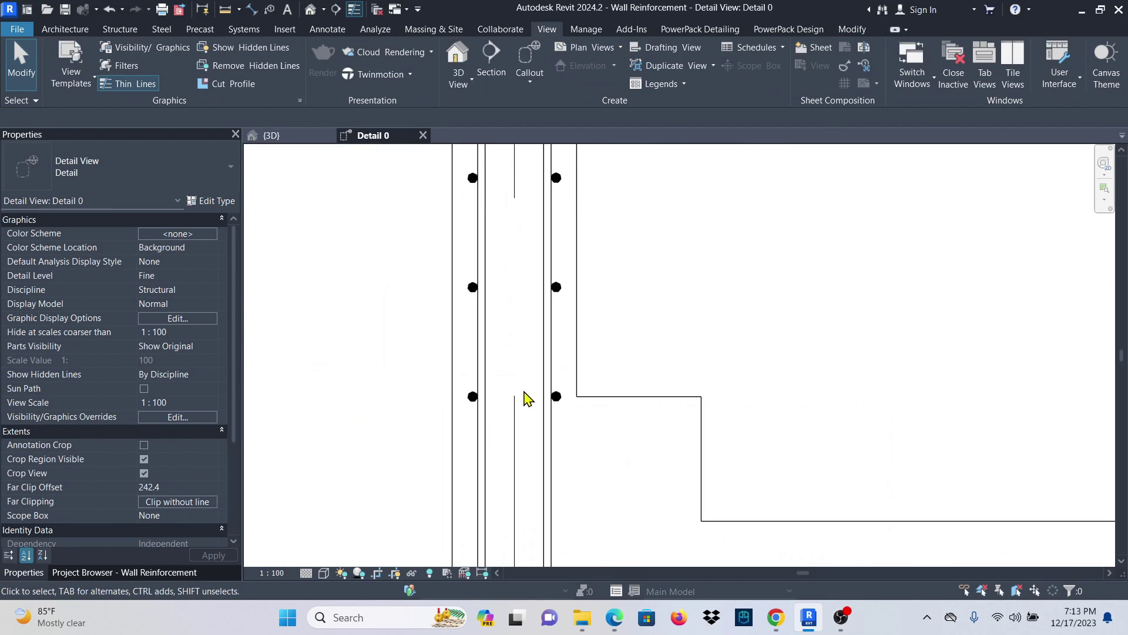
Start placing rebar in the 300 x 450mm concrete column at grid A-3, using bar type 18R.
scroll(527, 399, "down", 3)
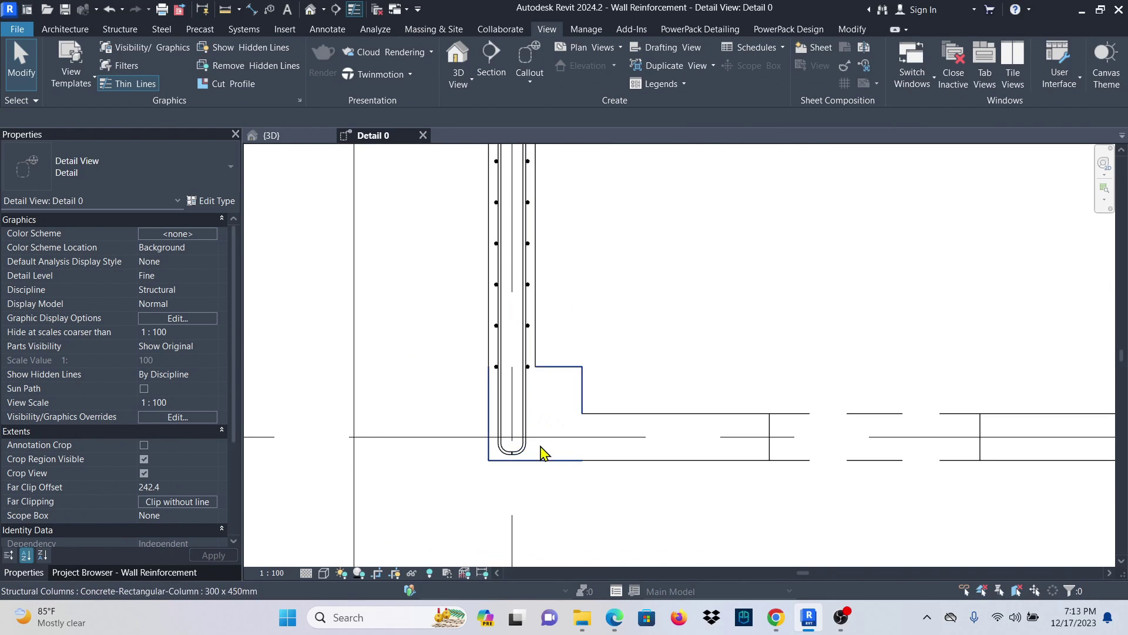
scroll(541, 453, "up", 2)
scroll(519, 517, "down", 4)
scroll(531, 378, "up", 5)
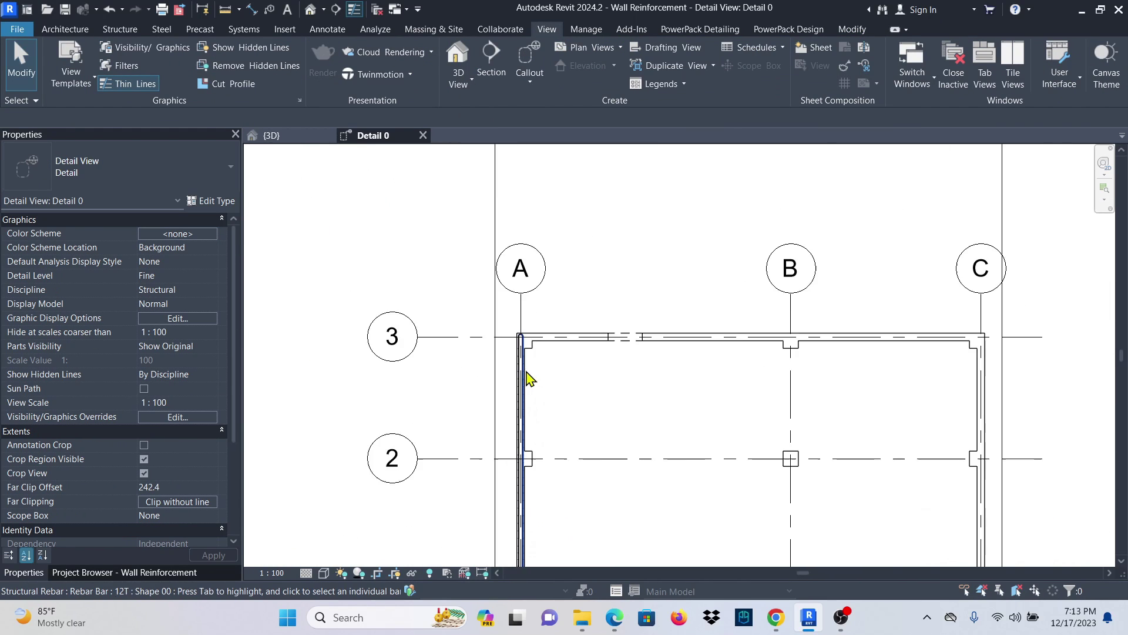
scroll(540, 294, "up", 3)
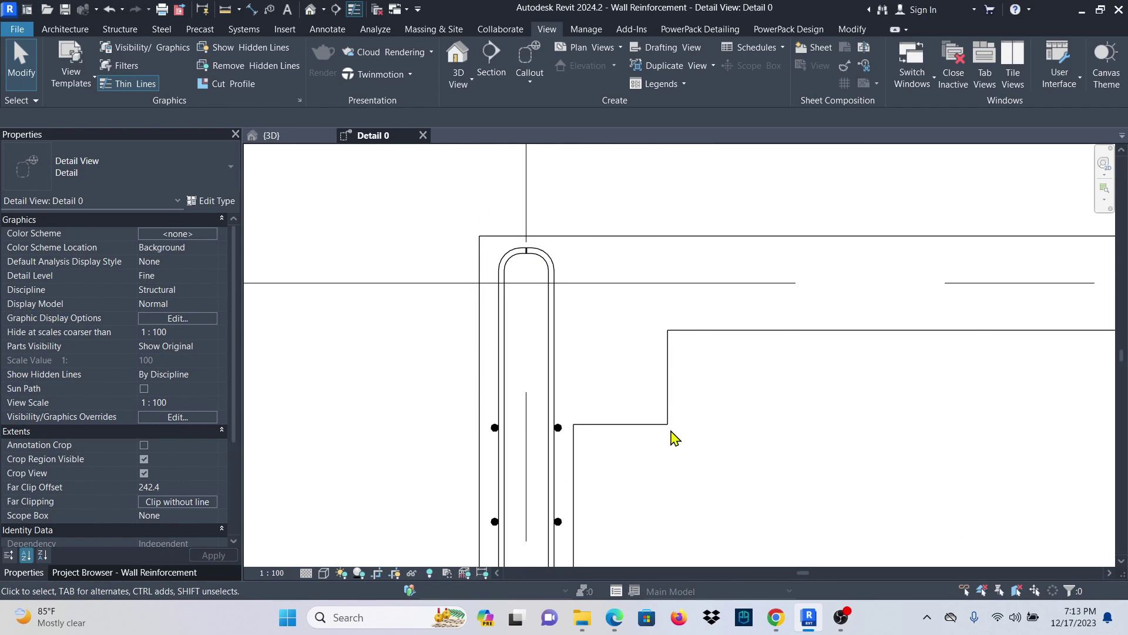
left_click(630, 427)
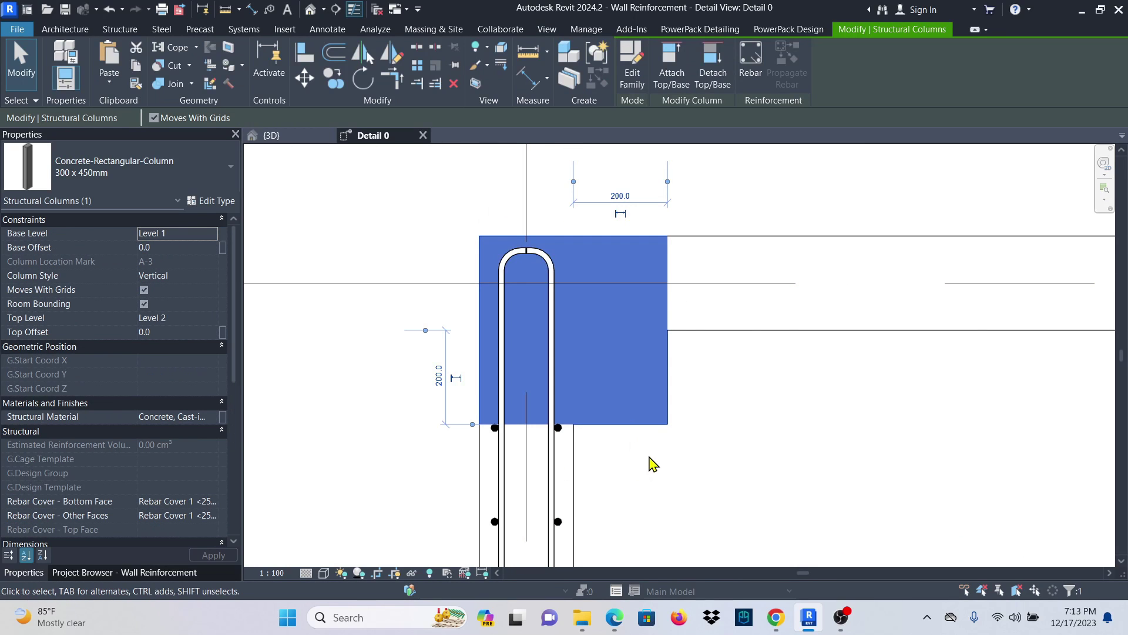
left_click(750, 58)
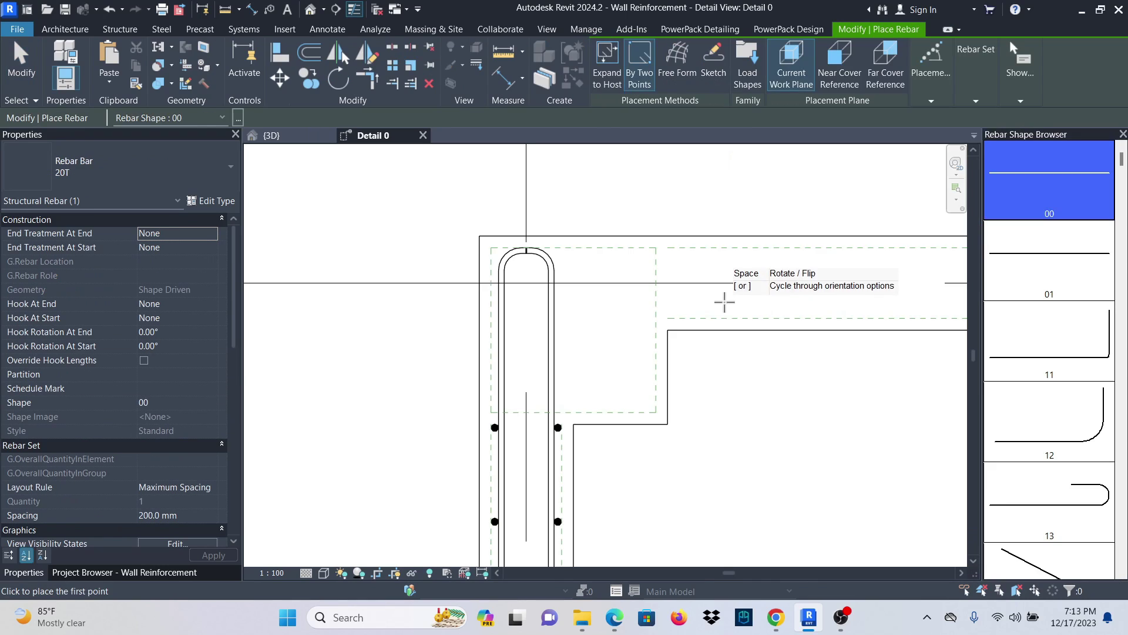
left_click(212, 174)
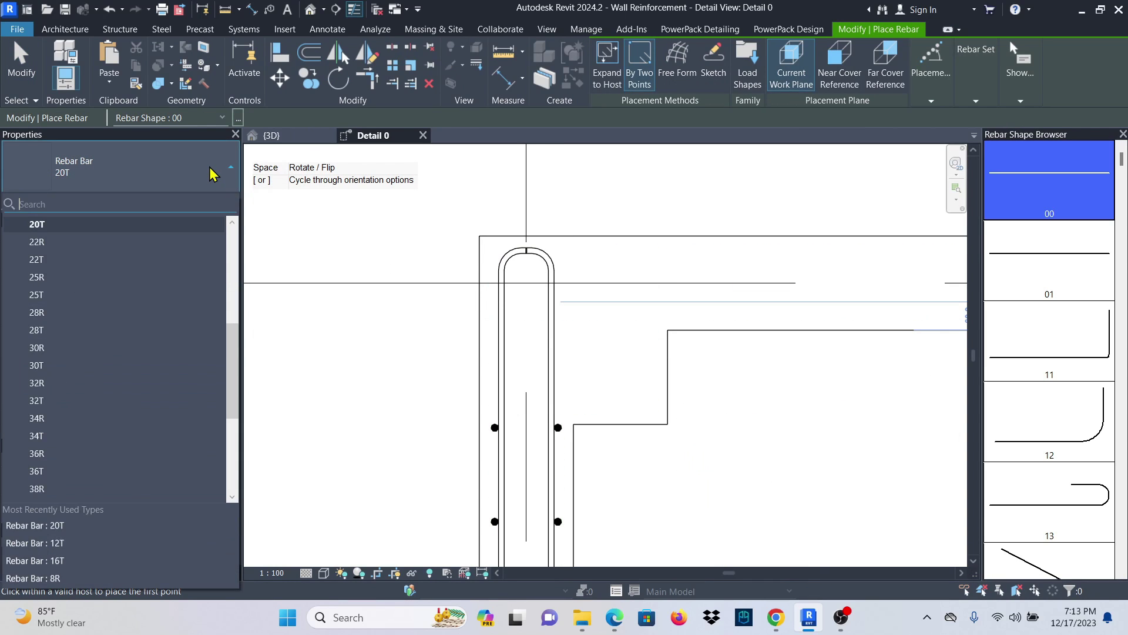
left_click_drag(234, 352, 229, 279)
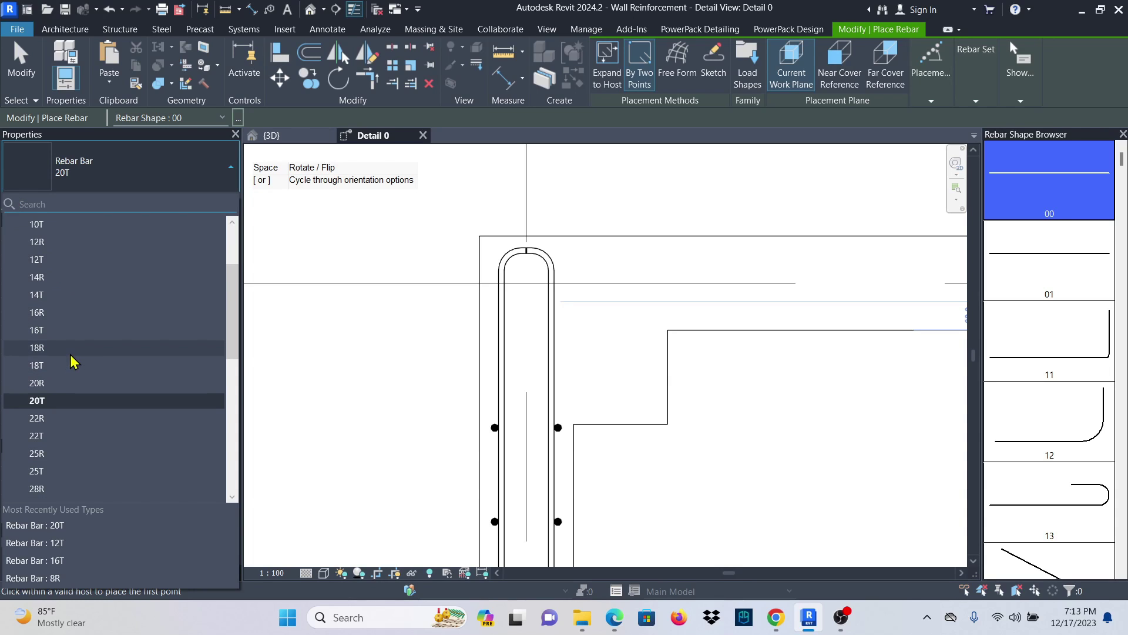
scroll(70, 361, "down", 6)
scroll(59, 343, "up", 1)
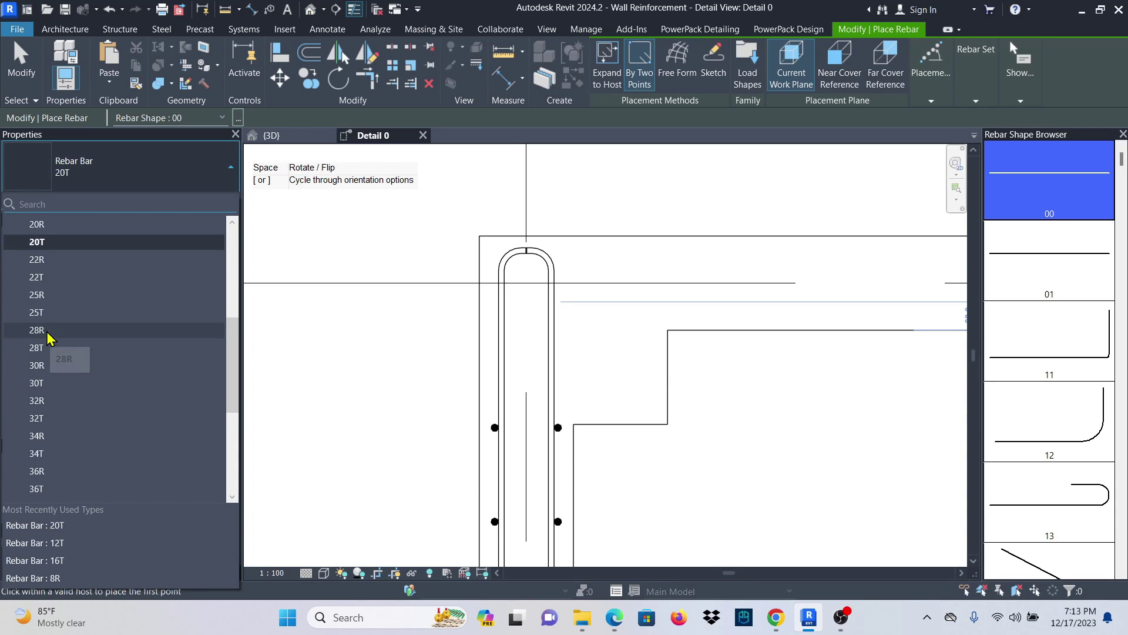
scroll(49, 337, "up", 2)
left_click(44, 295)
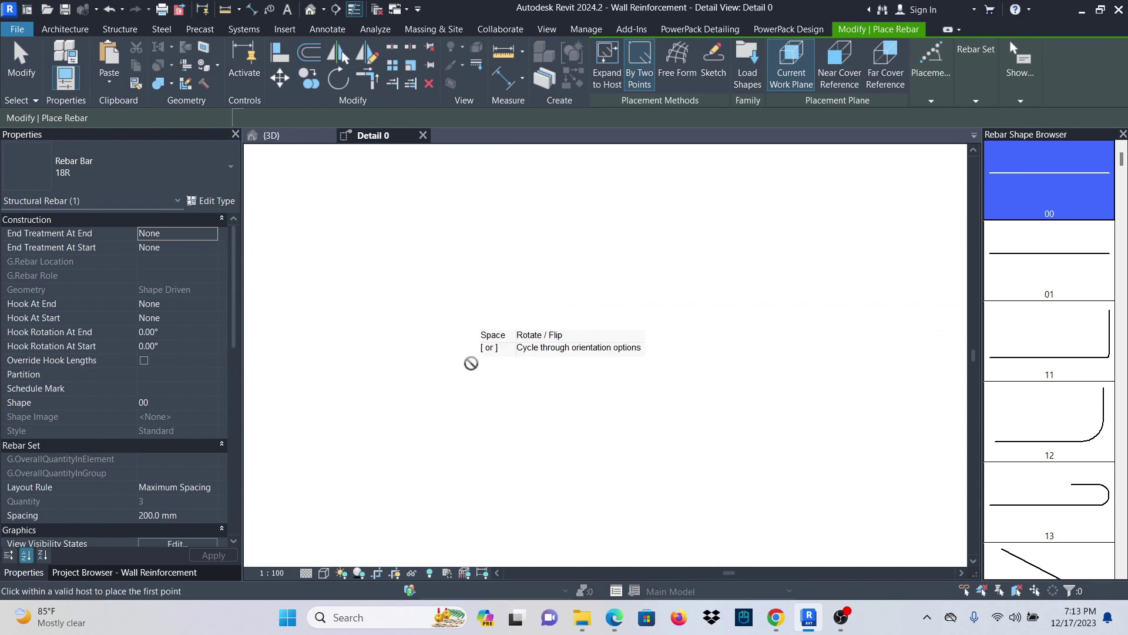
Choose rebar shape 51 with Expand to Host placement and orient it parallel to the work plane.
scroll(1081, 332, "down", 10)
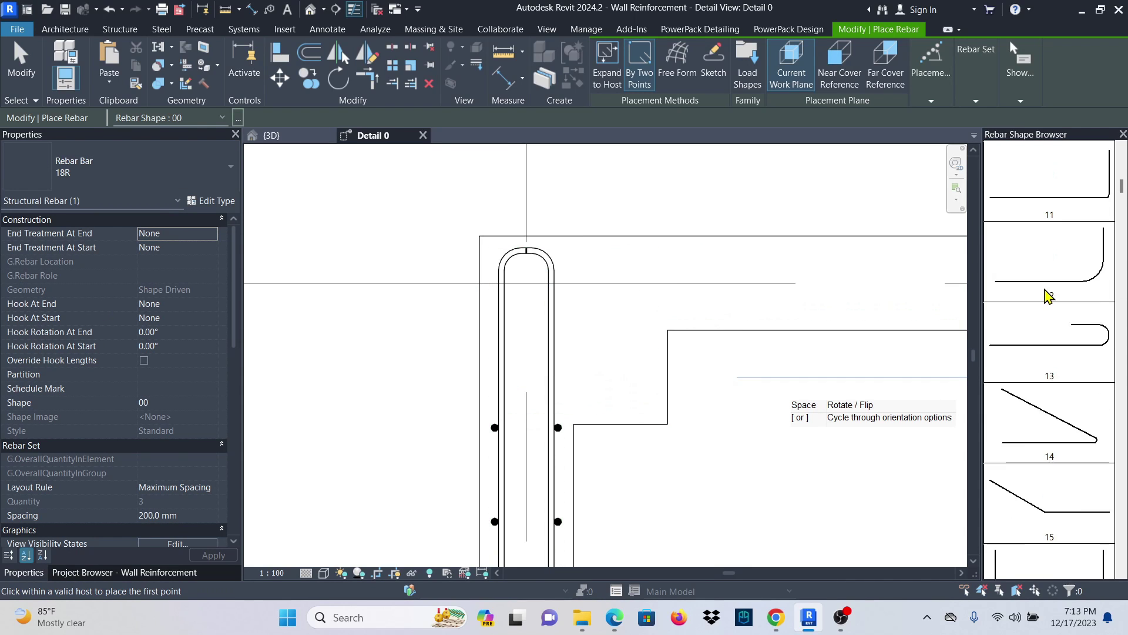
scroll(1043, 322, "down", 9)
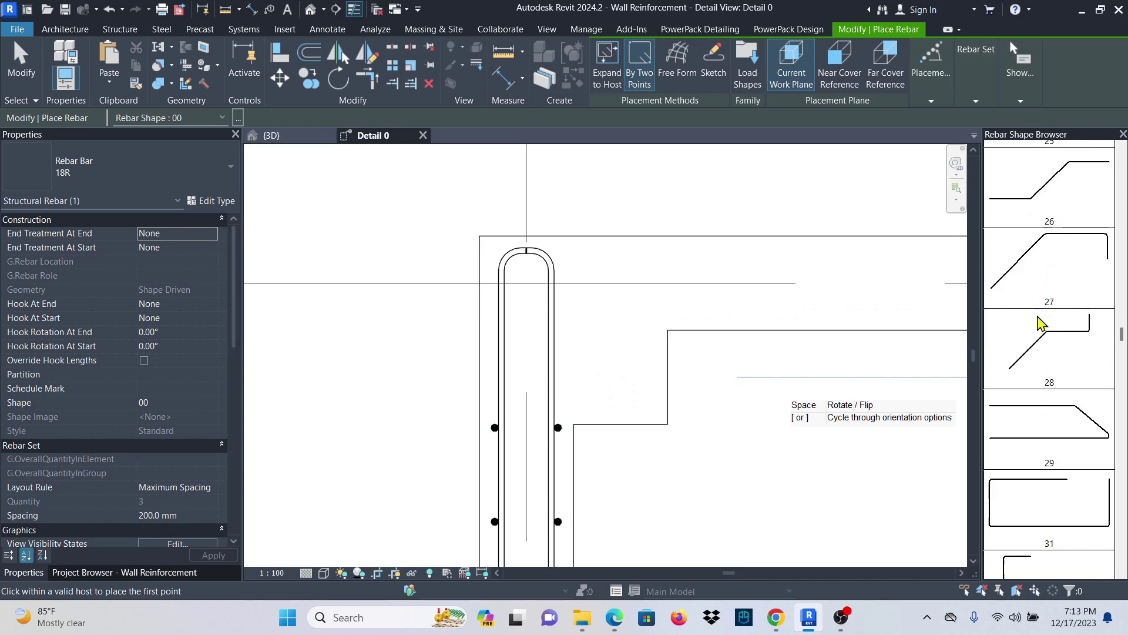
scroll(1032, 329, "down", 5)
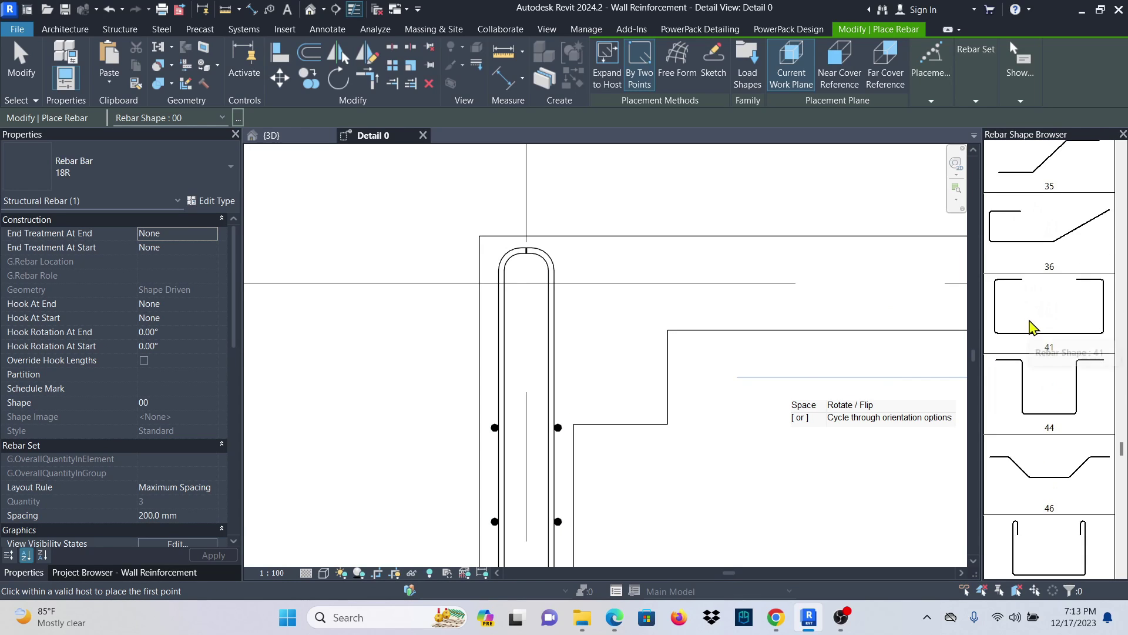
scroll(1053, 423, "down", 1)
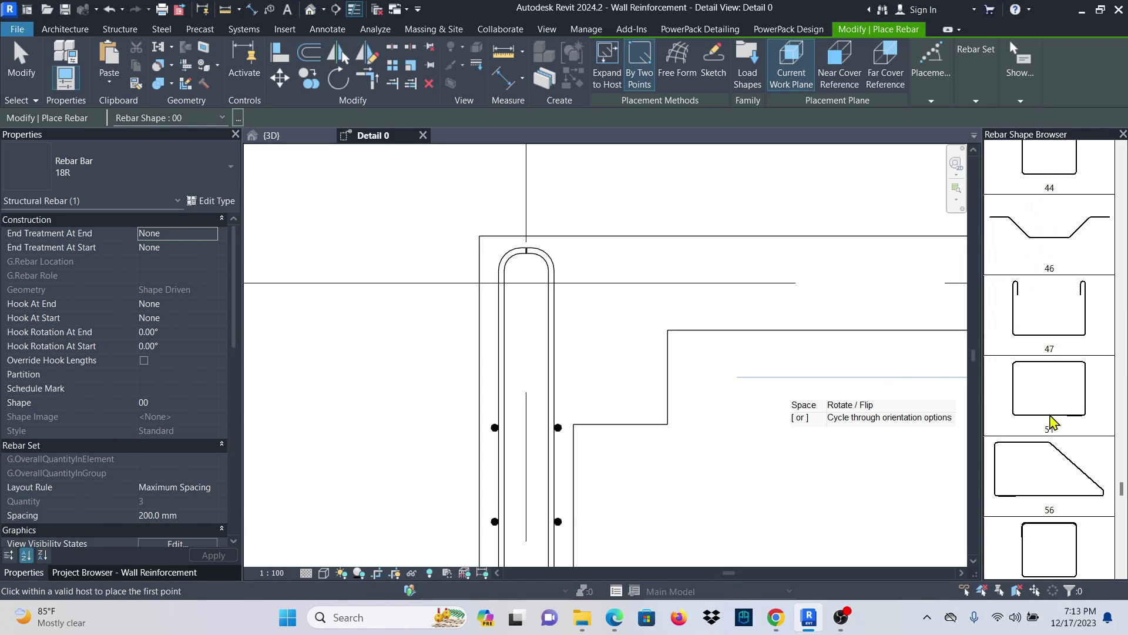
left_click(1053, 397)
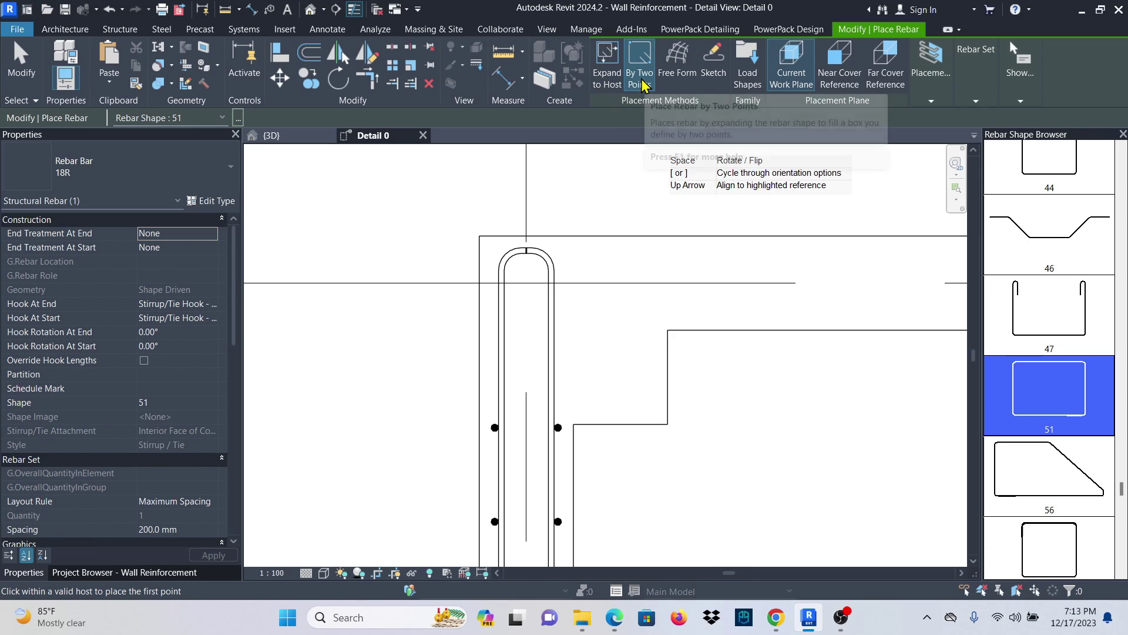
left_click(604, 57)
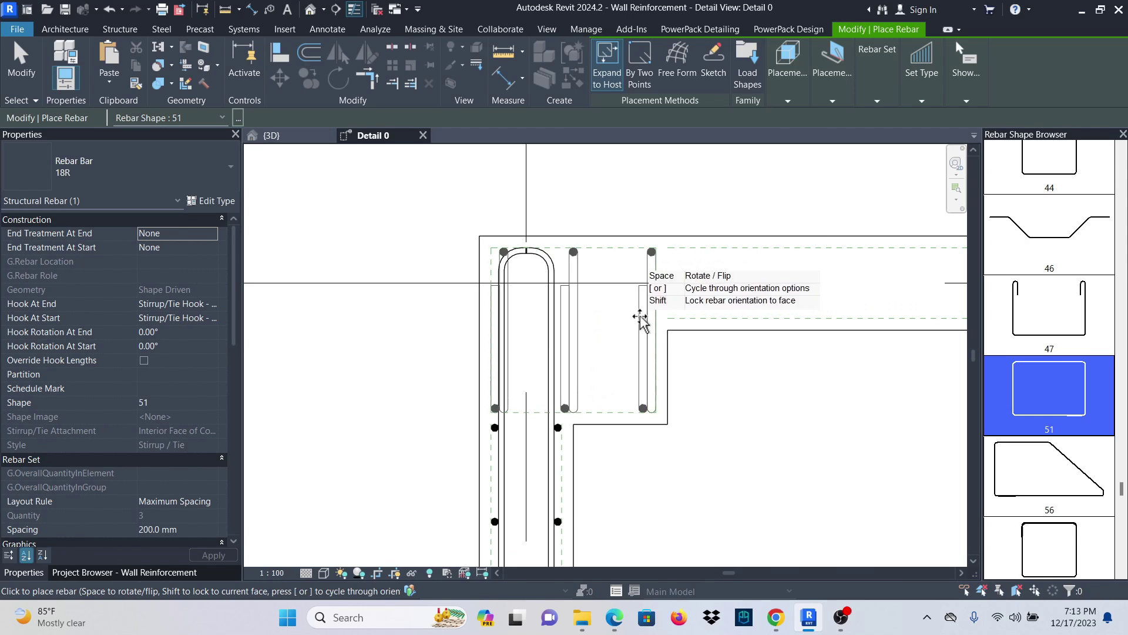
left_click(788, 102)
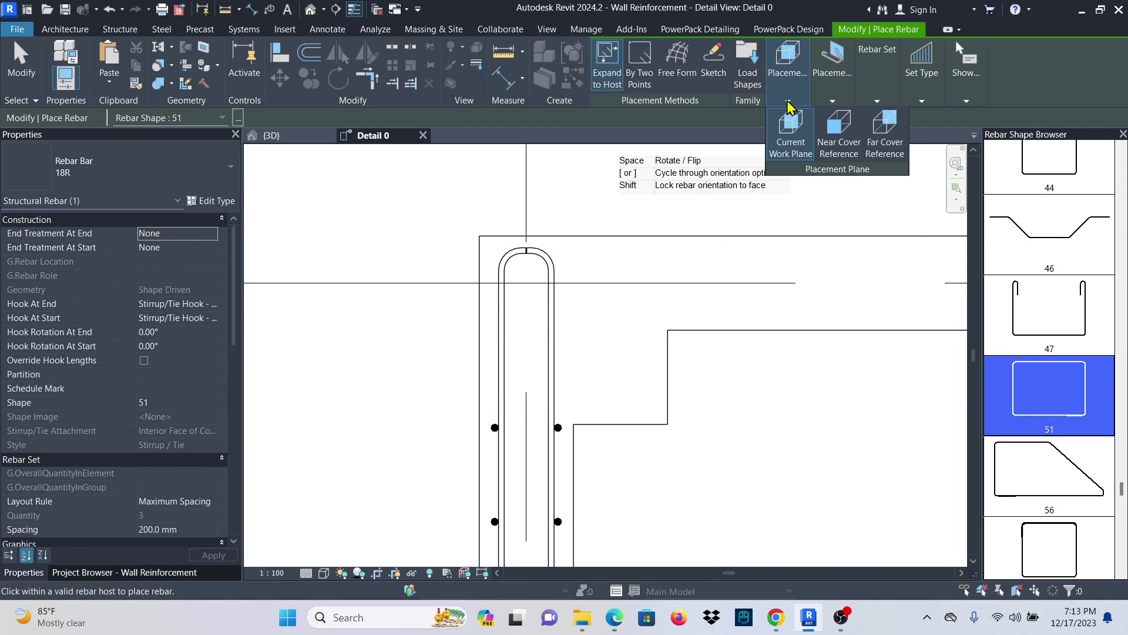
mouse_move(820, 104)
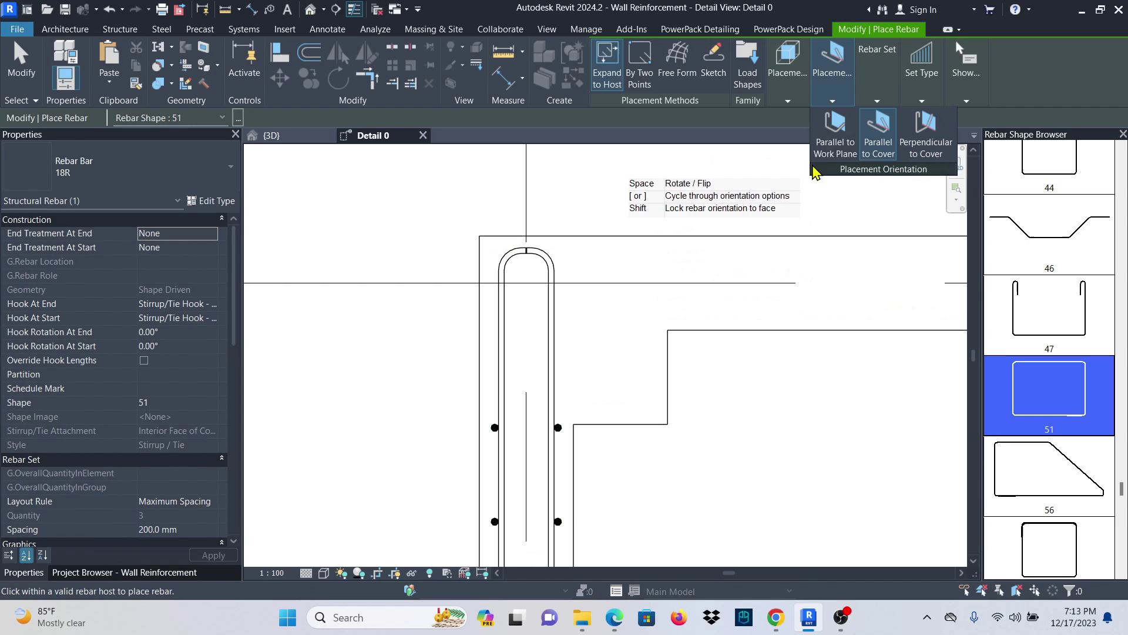
left_click(839, 136)
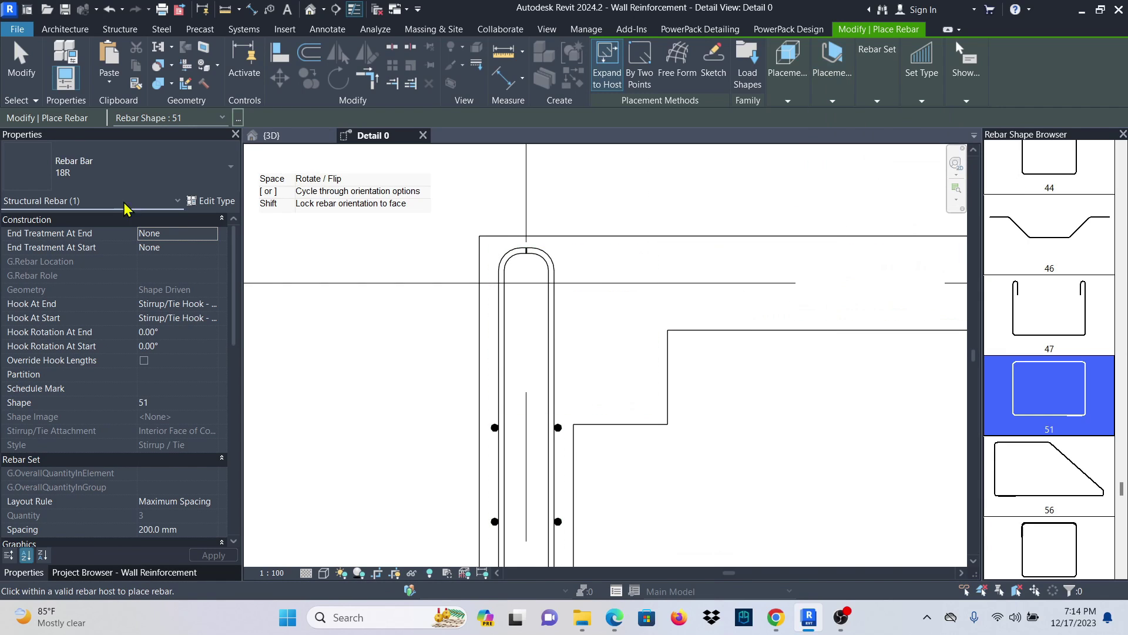
Set the bar type to 8R and place a shape 51 stirrup set at 200 mm maximum spacing in the grid A-3 column.
left_click(221, 180)
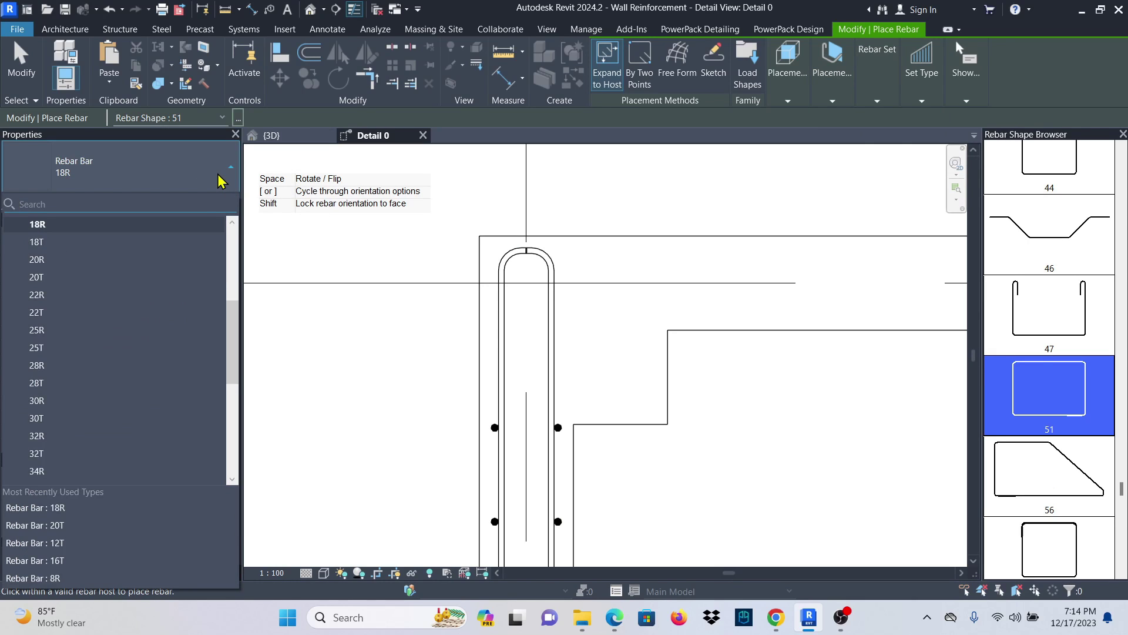
scroll(111, 310, "up", 4)
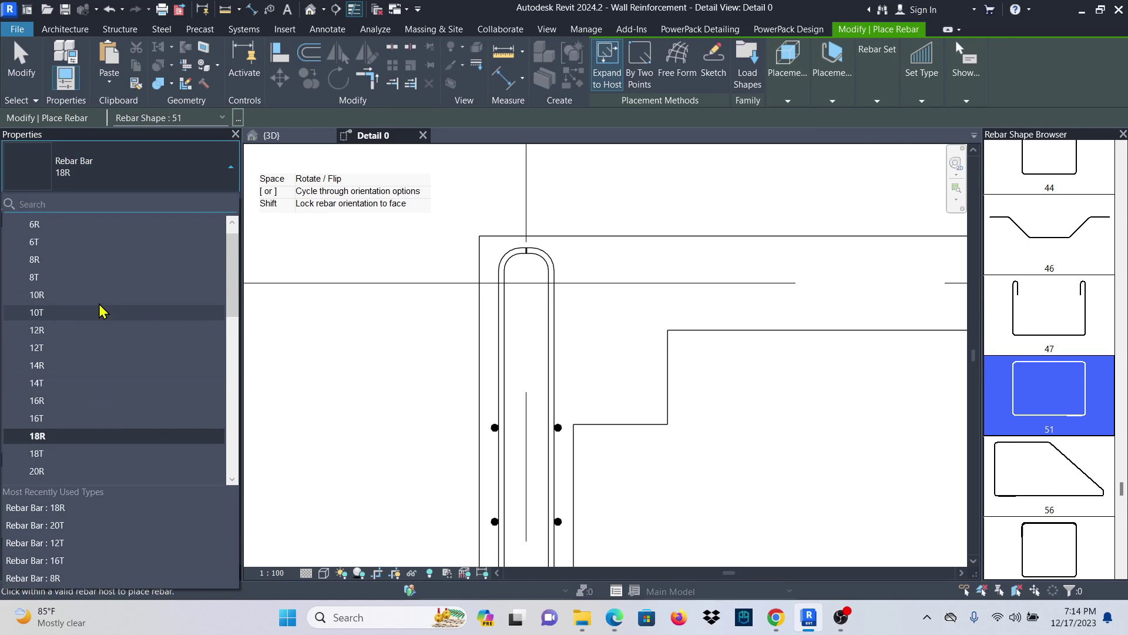
left_click(41, 259)
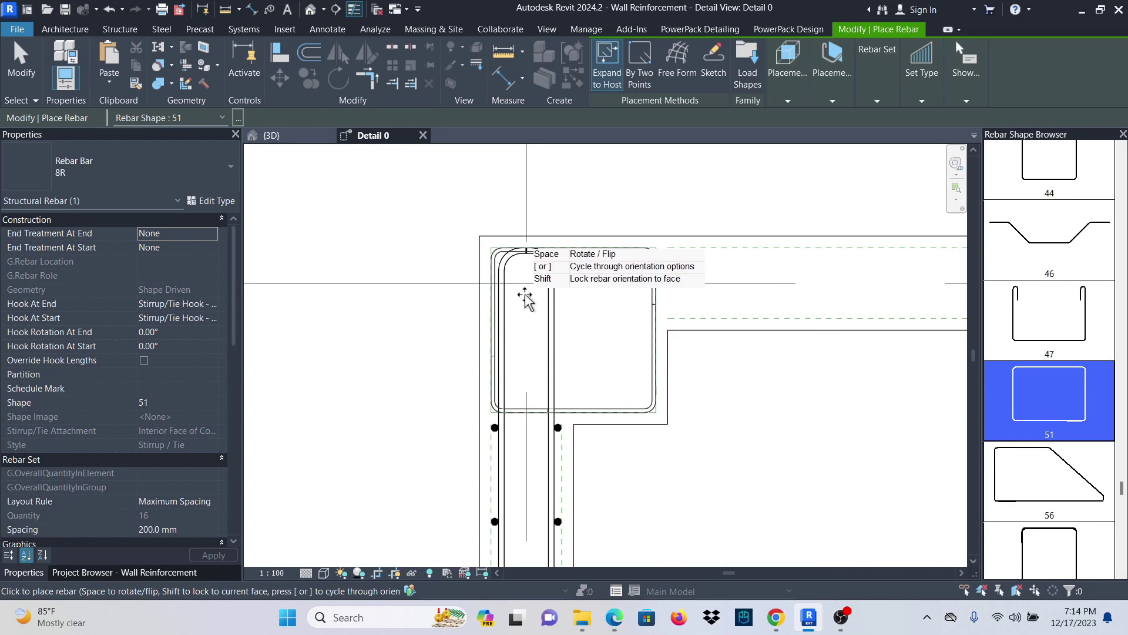
scroll(523, 295, "down", 2)
left_click(16, 73)
scroll(595, 328, "up", 3)
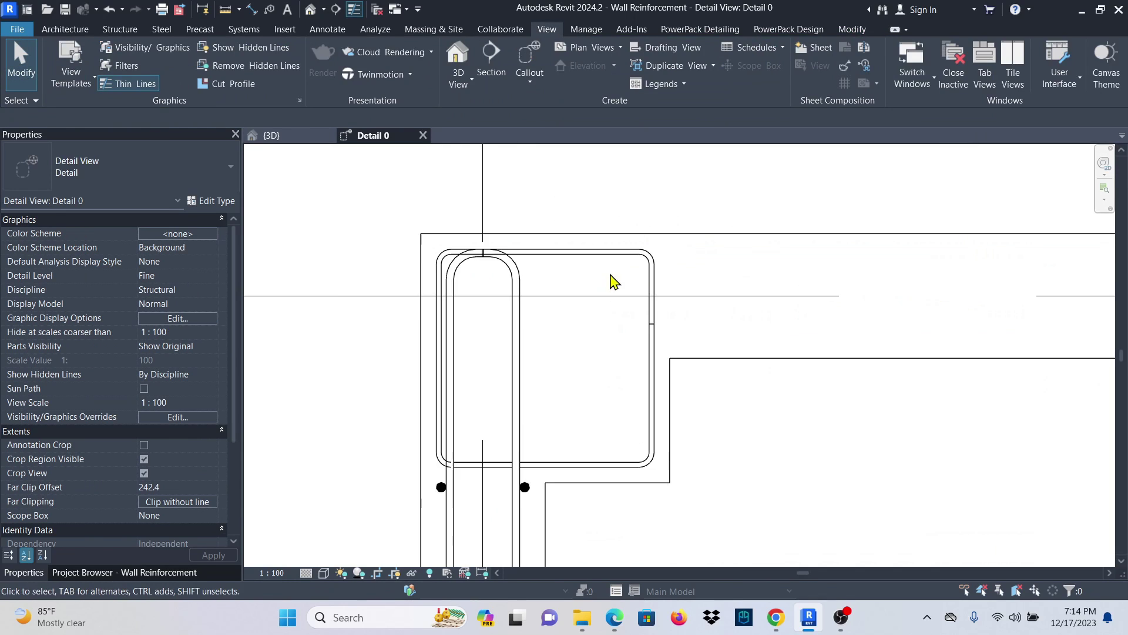
left_click(687, 260)
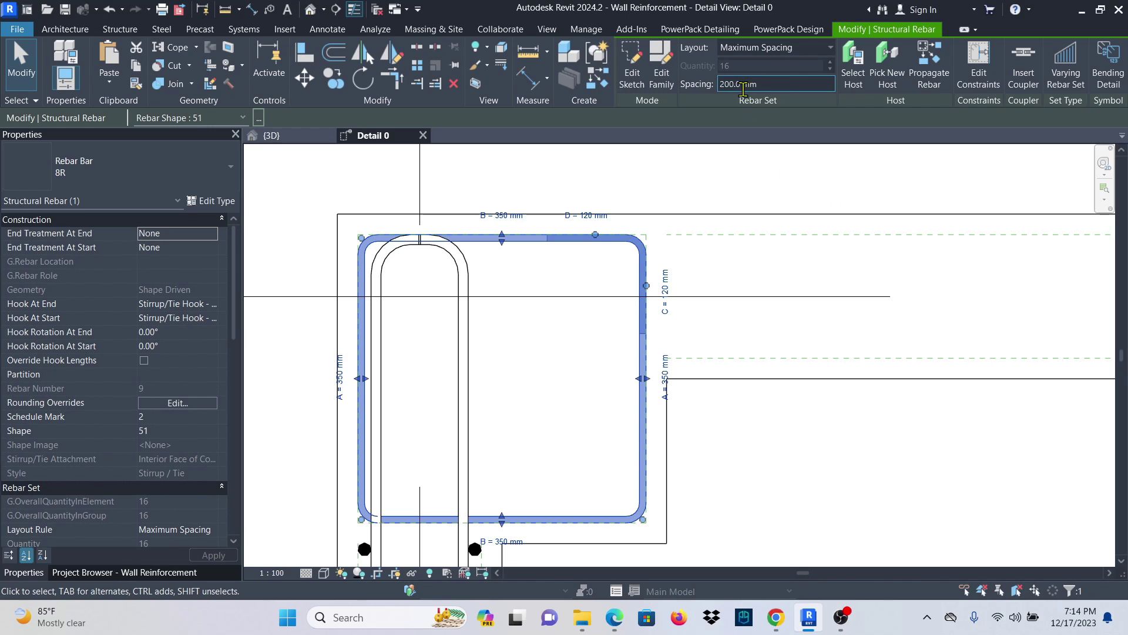
left_click(775, 322)
Create similar 8R shape 51 stirrup sets from the A-3 stirrups in the columns at grids A-2 and A-1.
left_click(647, 327)
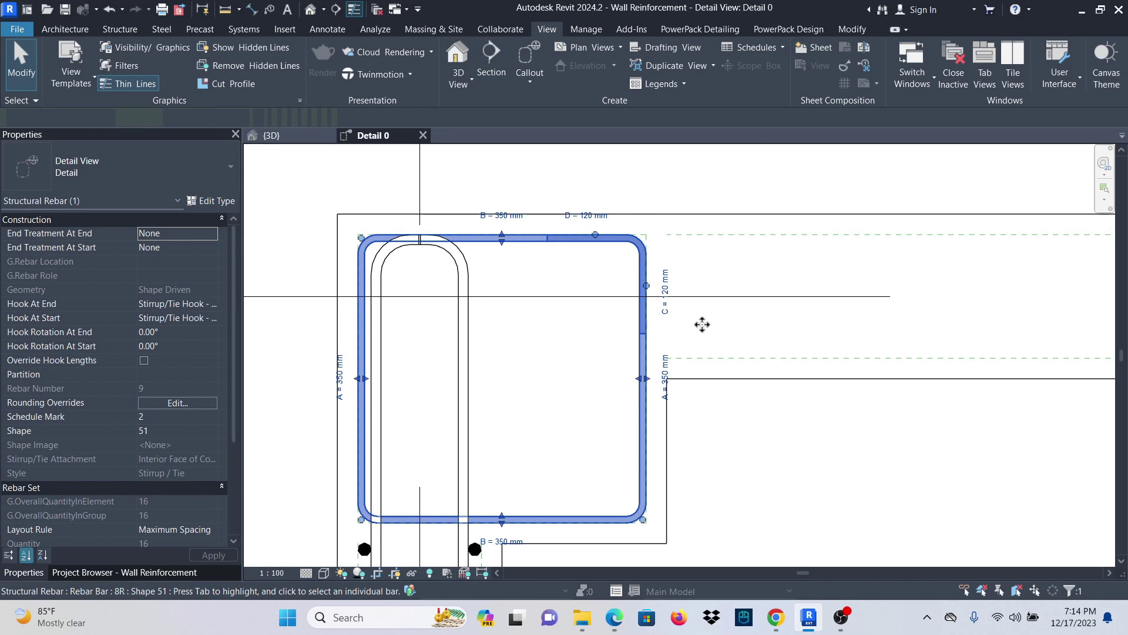
key("c")
key("s")
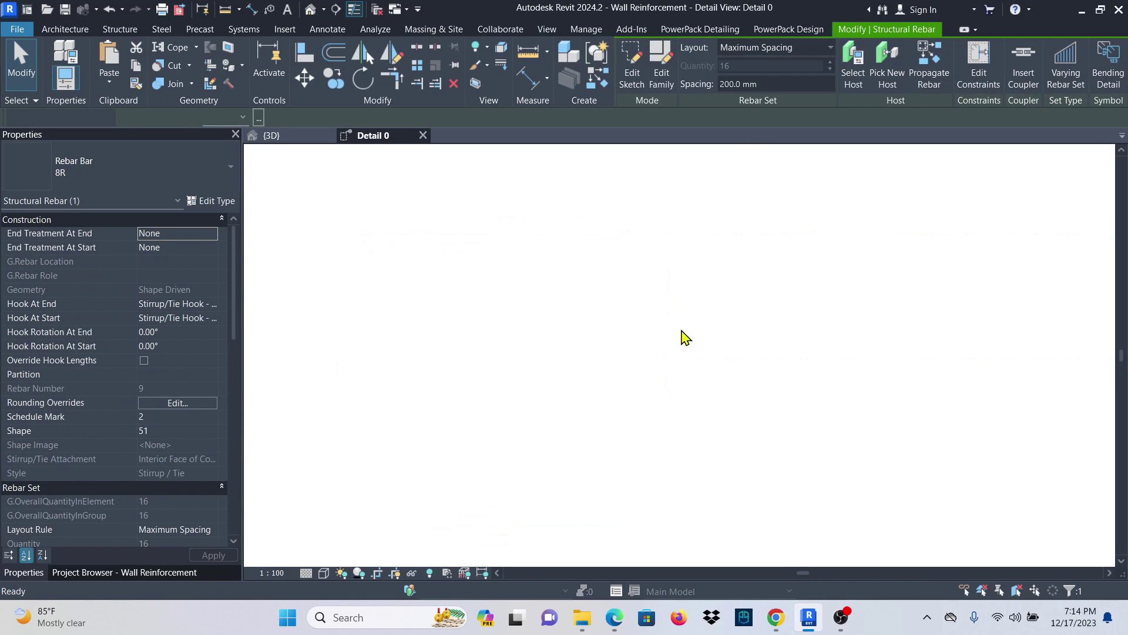
scroll(649, 353, "down", 4)
scroll(570, 218, "down", 2)
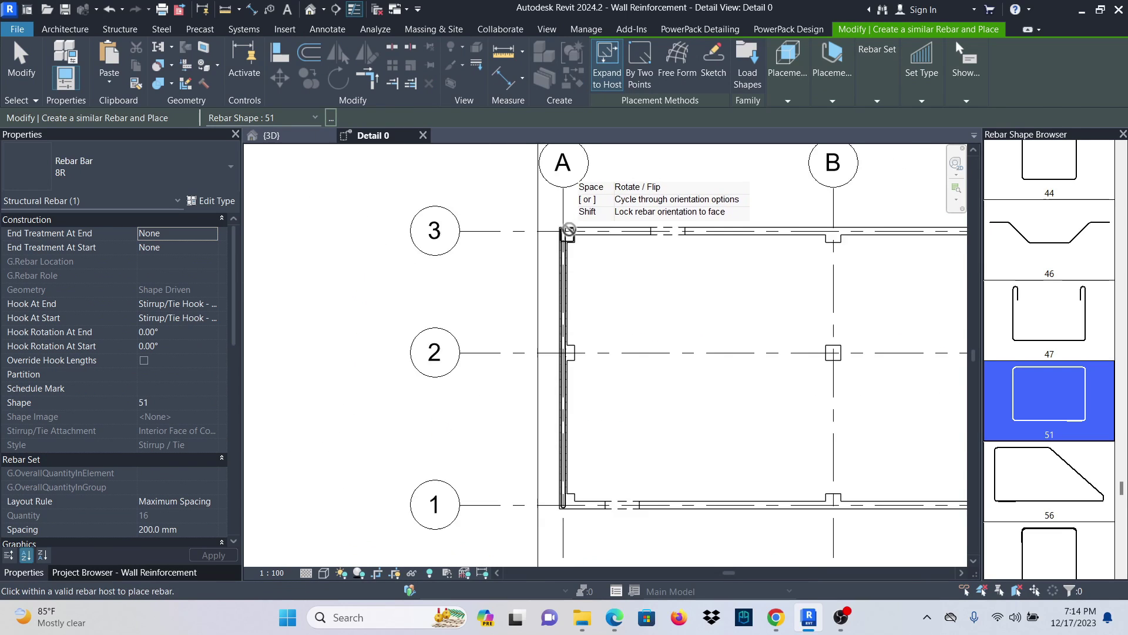
scroll(564, 329, "up", 5)
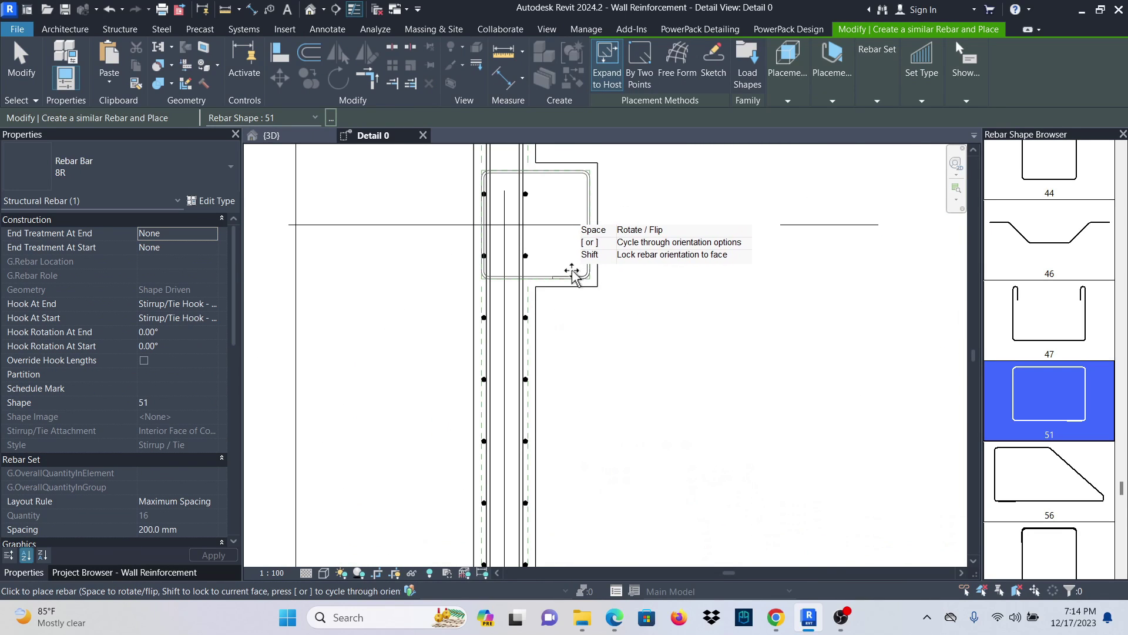
scroll(526, 218, "down", 3)
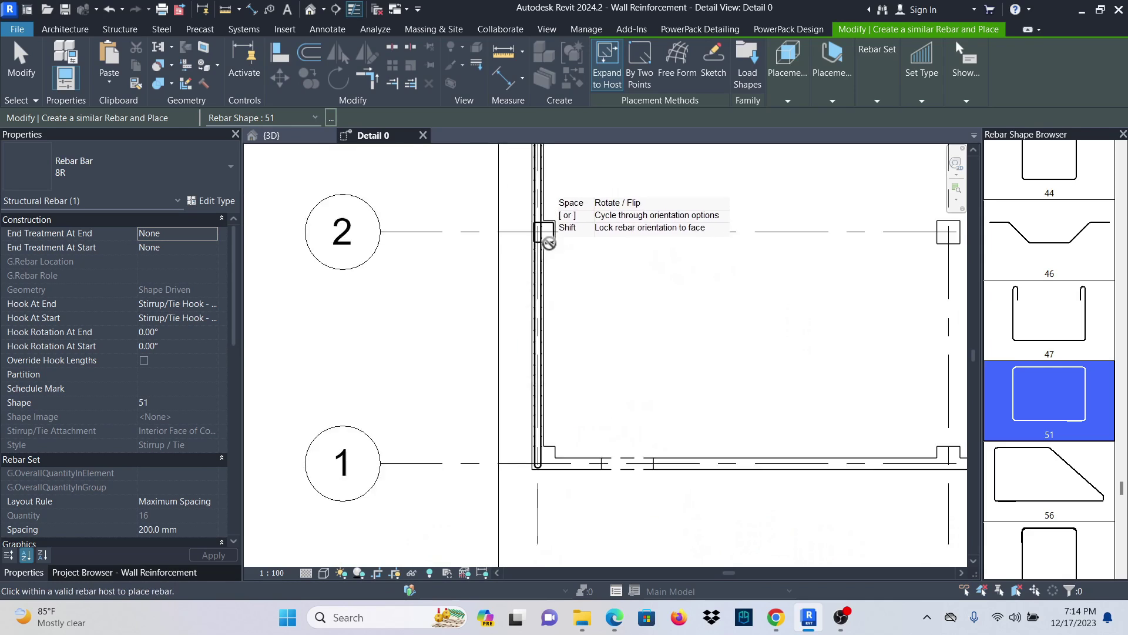
scroll(555, 421, "up", 4)
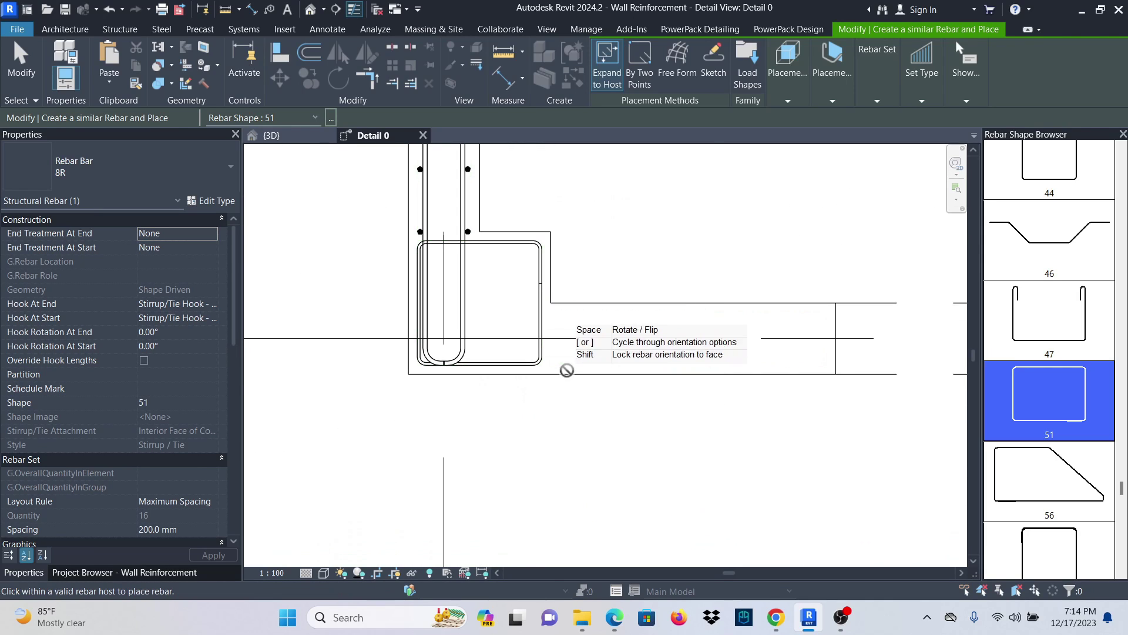
scroll(474, 458, "down", 5)
scroll(455, 375, "up", 6)
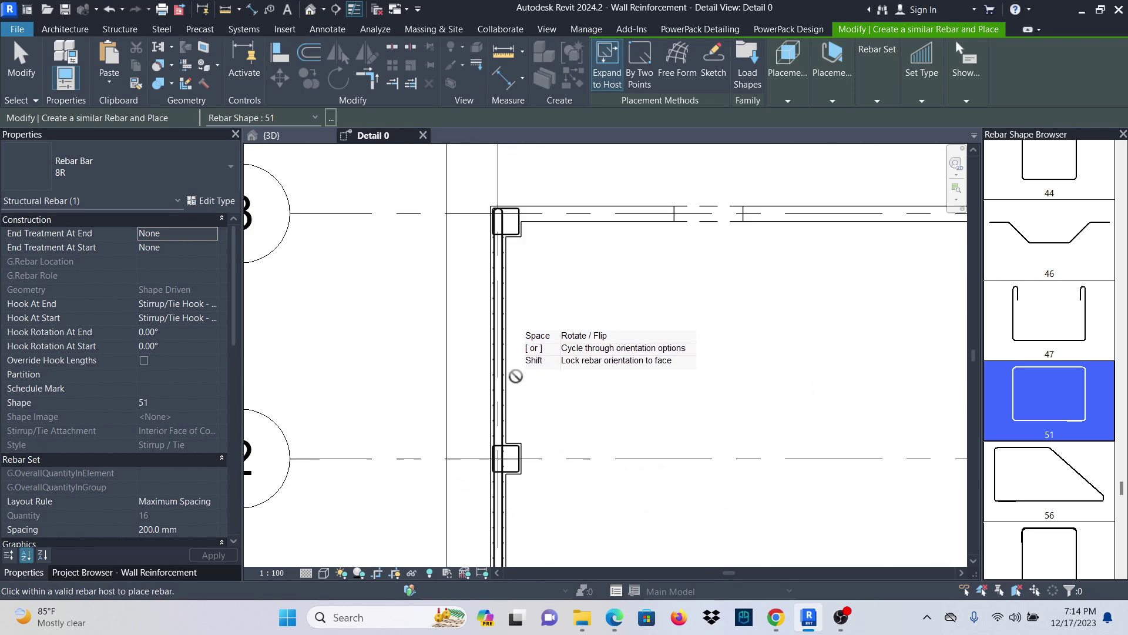
right_click(578, 247)
left_click(588, 254)
right_click(555, 250)
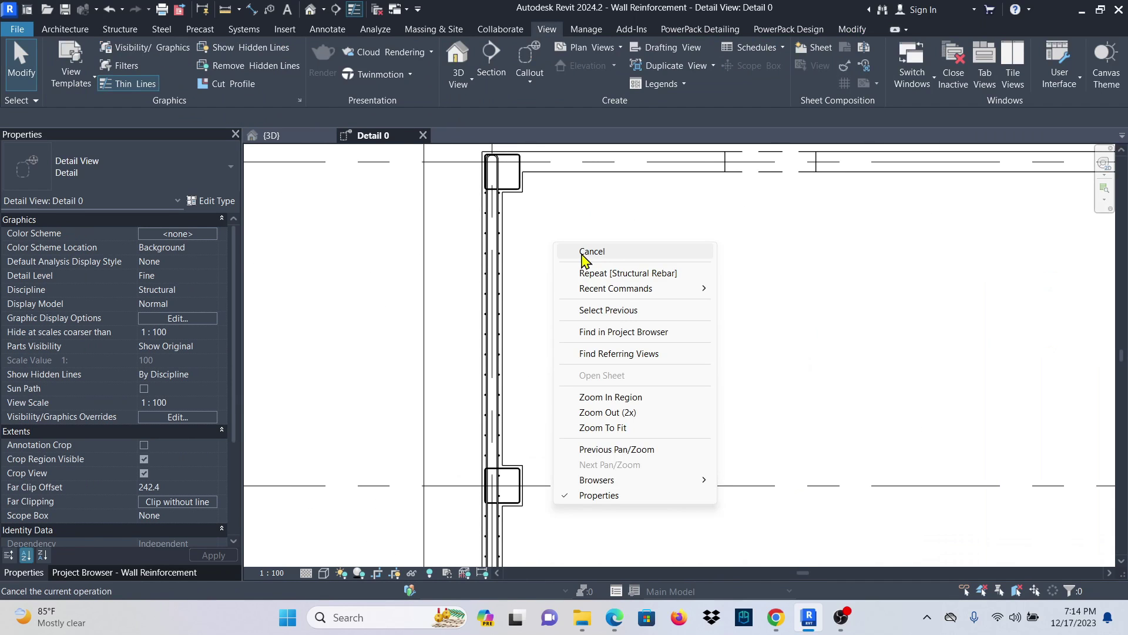
left_click(579, 254)
Select the whole model in the {3D} view and filter the selection down to Structural Rebar only.
scroll(428, 320, "down", 3)
left_click(271, 136)
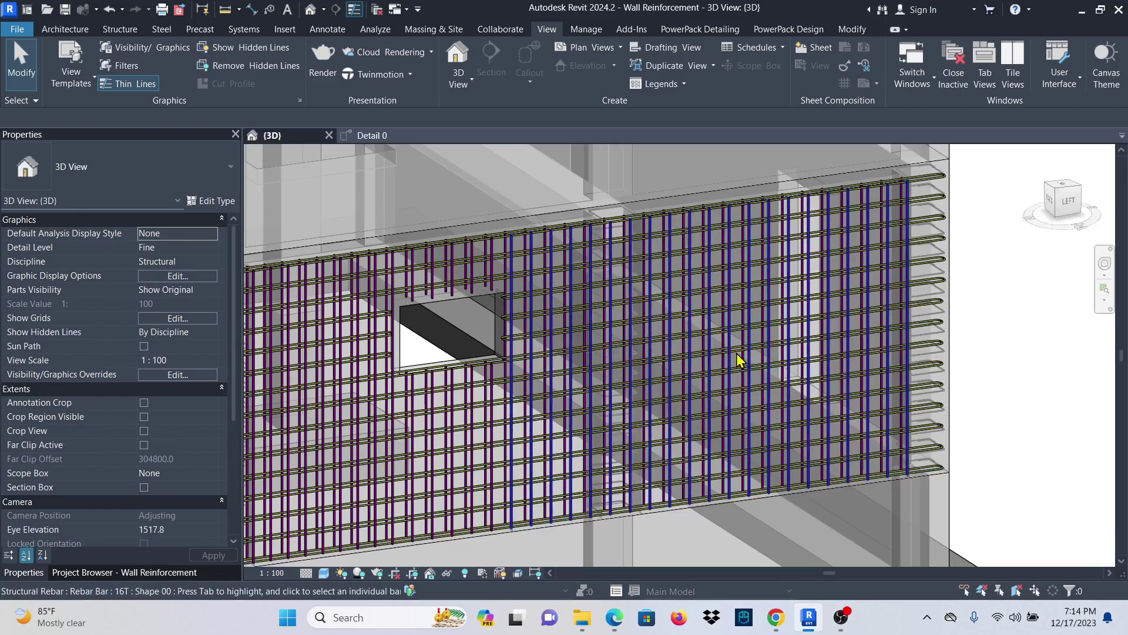
scroll(916, 250, "up", 6)
scroll(905, 246, "down", 10)
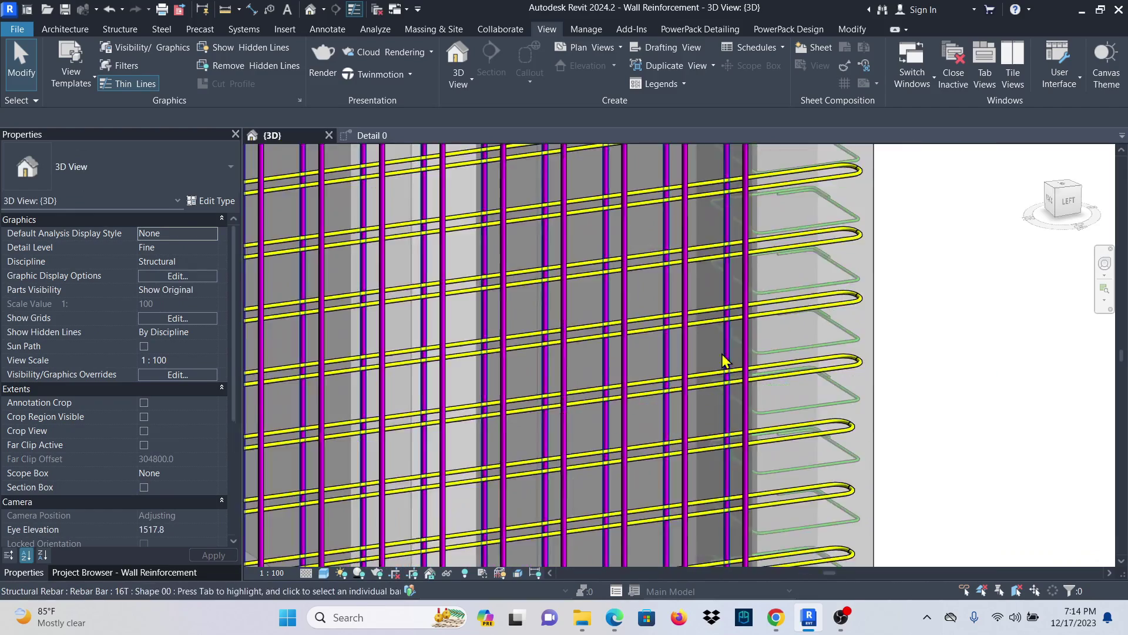
left_click_drag(957, 516, 529, 235)
left_click(631, 59)
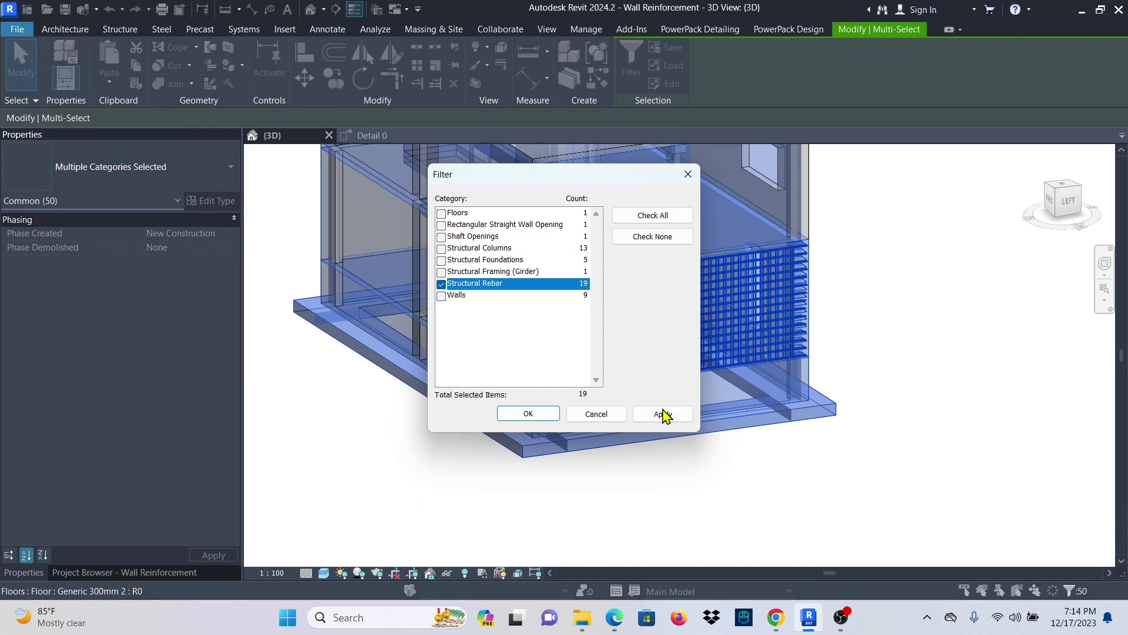
left_click(662, 415)
left_click(529, 413)
Make all selected rebar display unobscured in the {3D} view and examine the column stirrups.
scroll(419, 450, "up", 2)
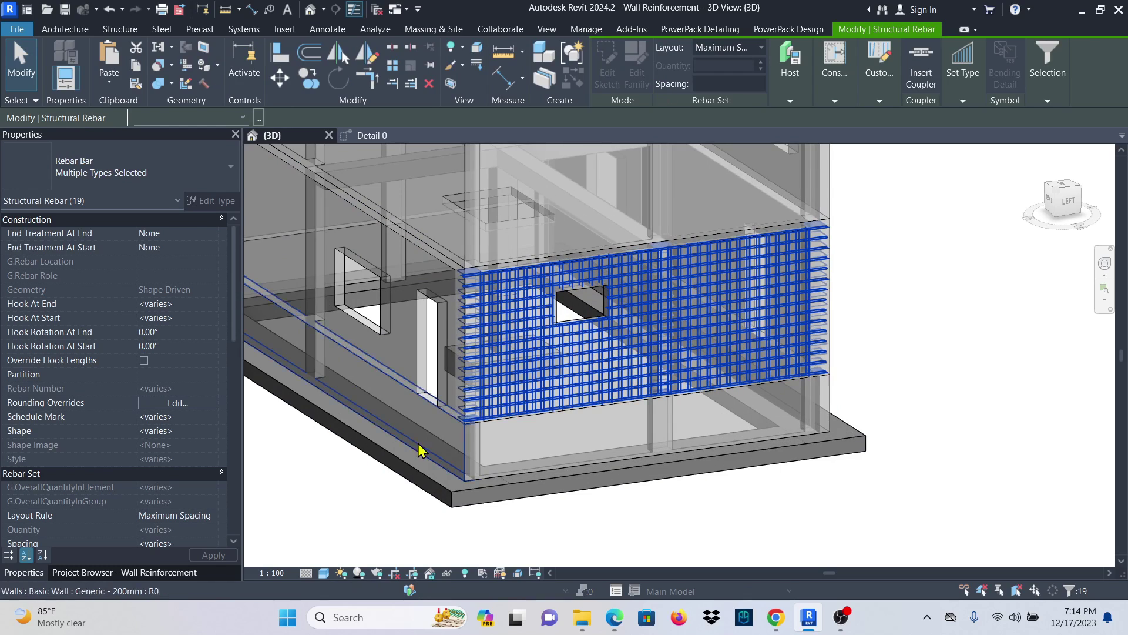
scroll(146, 442, "down", 2)
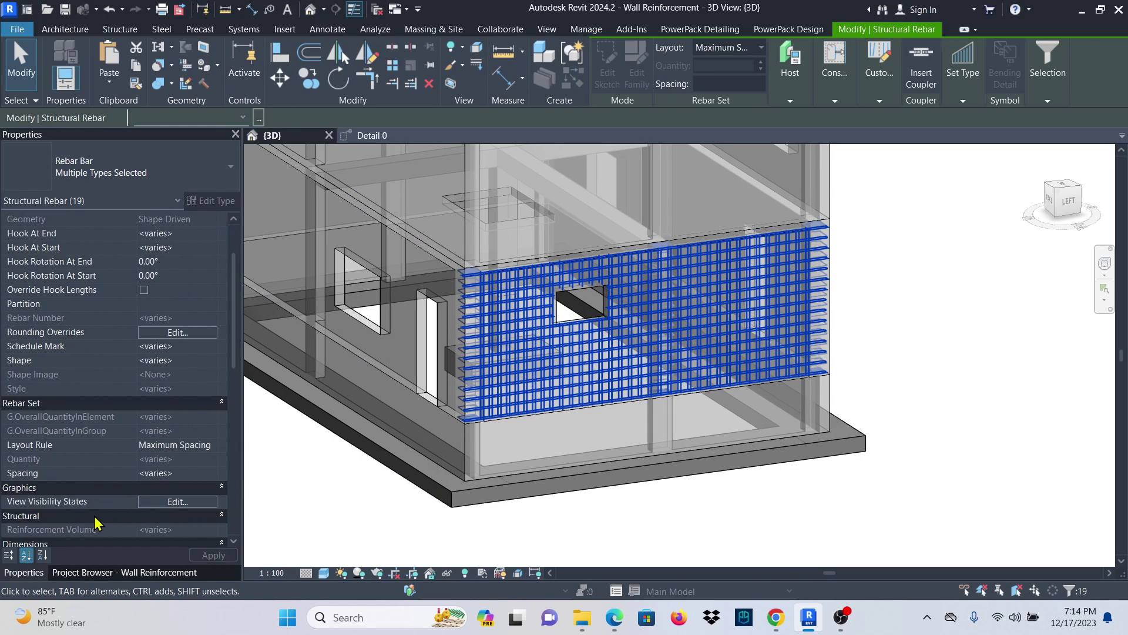
left_click(177, 502)
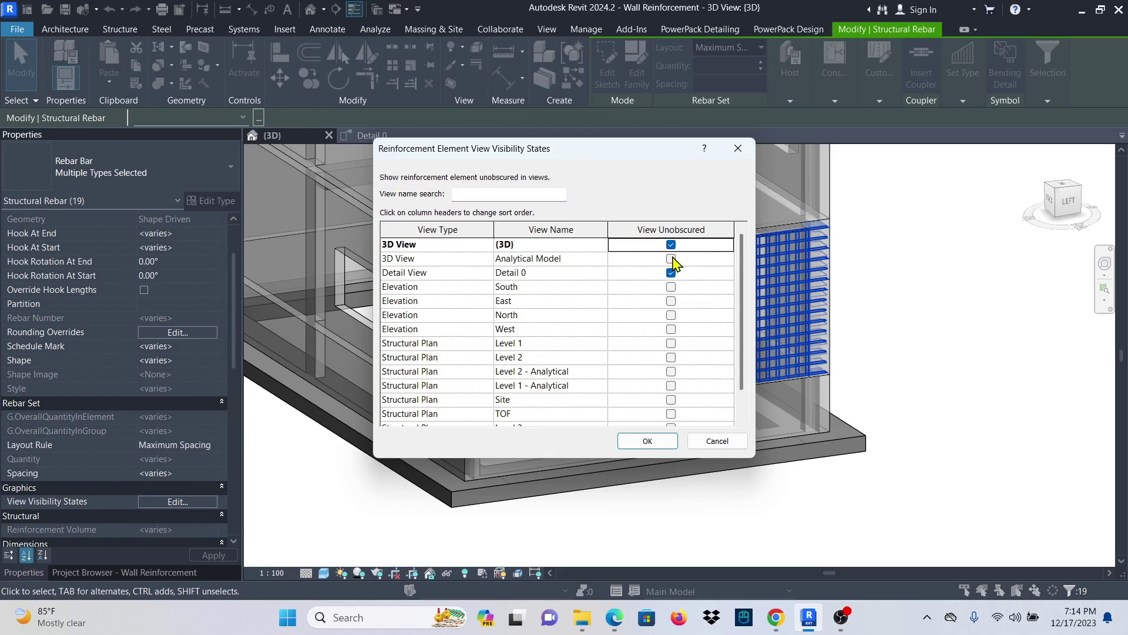
left_click(646, 441)
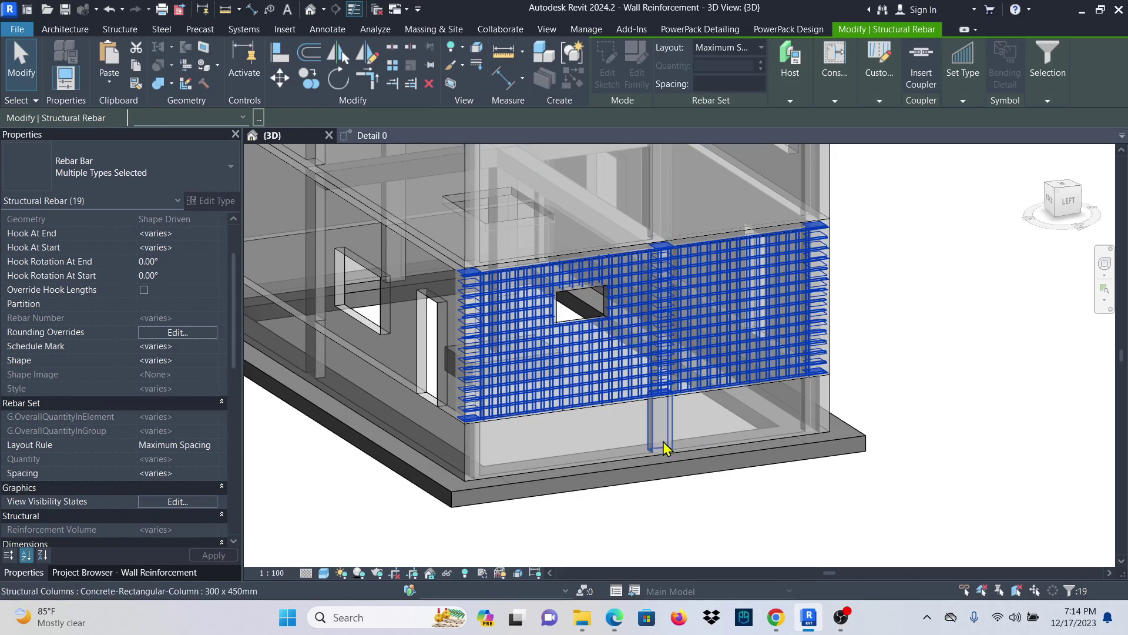
left_click(932, 329)
scroll(842, 243, "up", 5)
scroll(842, 244, "up", 3)
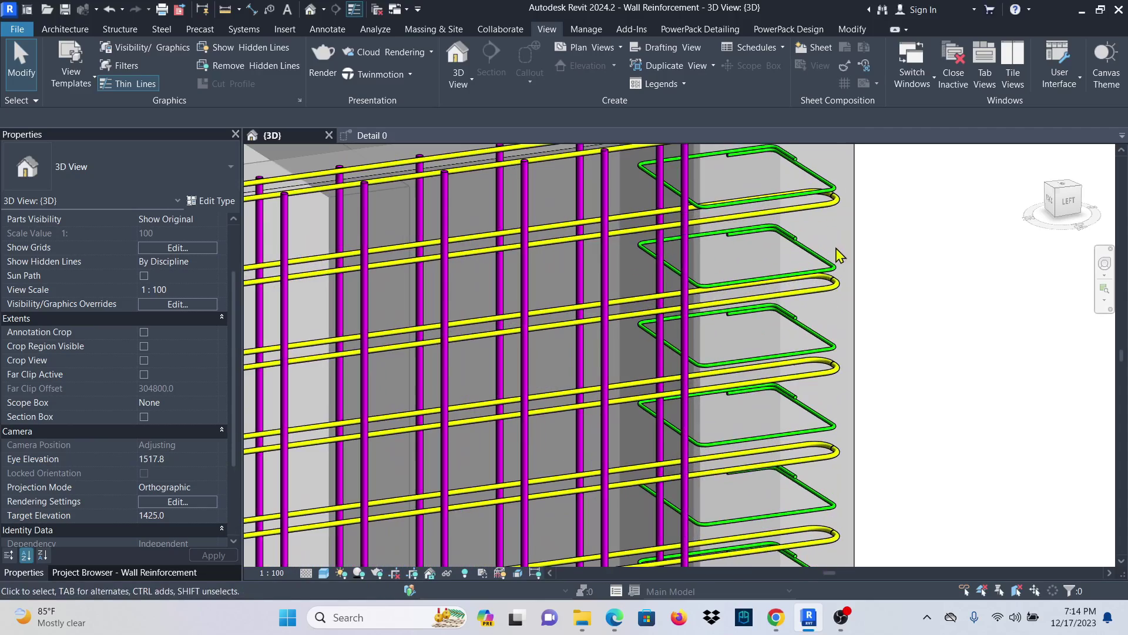
scroll(428, 176, "down", 5)
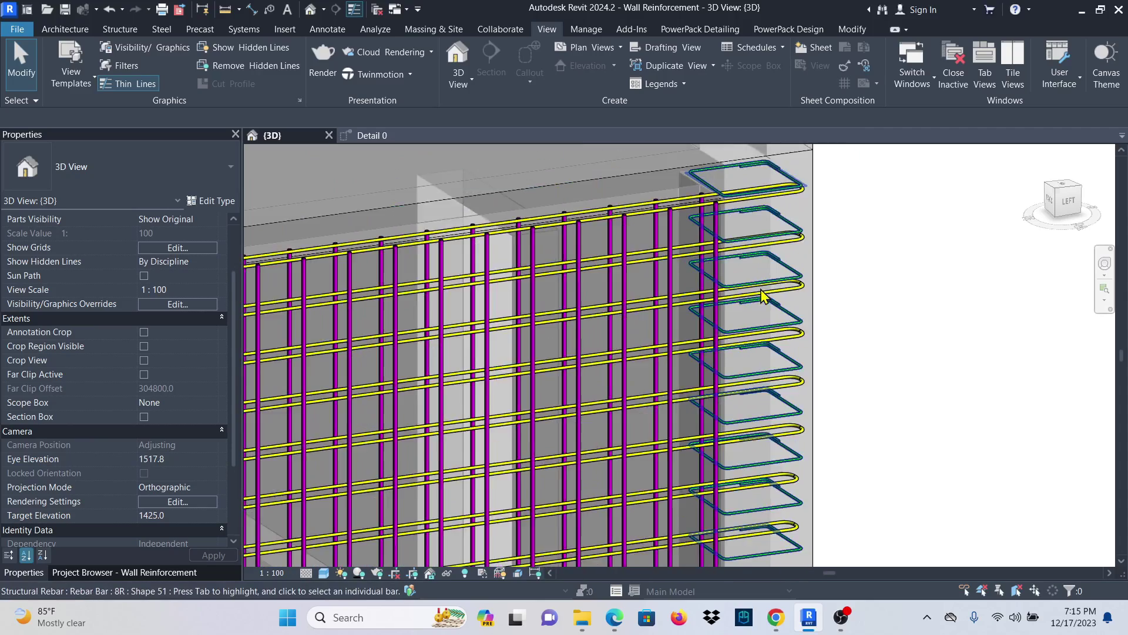
Return to the Detail 0 view and start placing rebar in the 300 x 450mm concrete column at grid A-3.
left_click(372, 141)
scroll(605, 255, "down", 4)
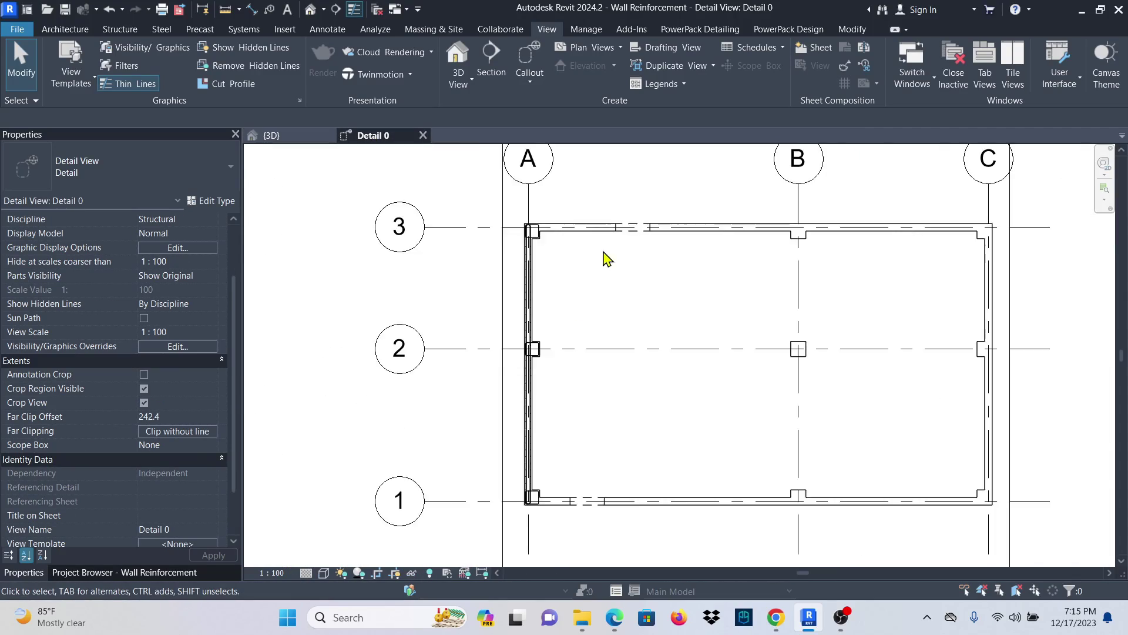
scroll(549, 232, "up", 5)
scroll(553, 242, "up", 5)
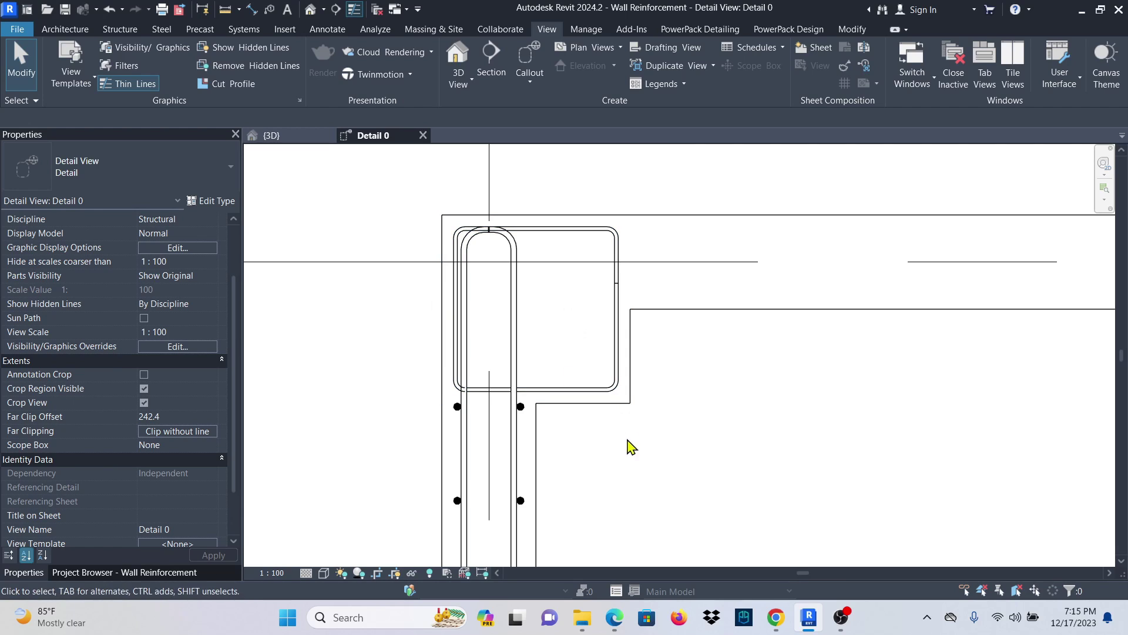
left_click(627, 409)
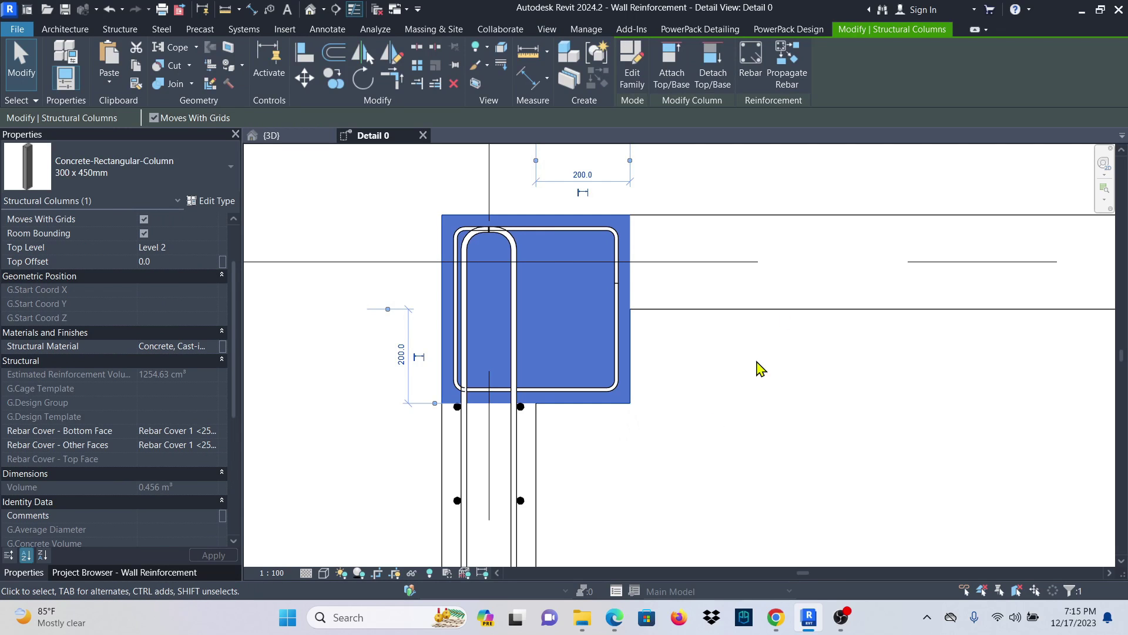
left_click(751, 54)
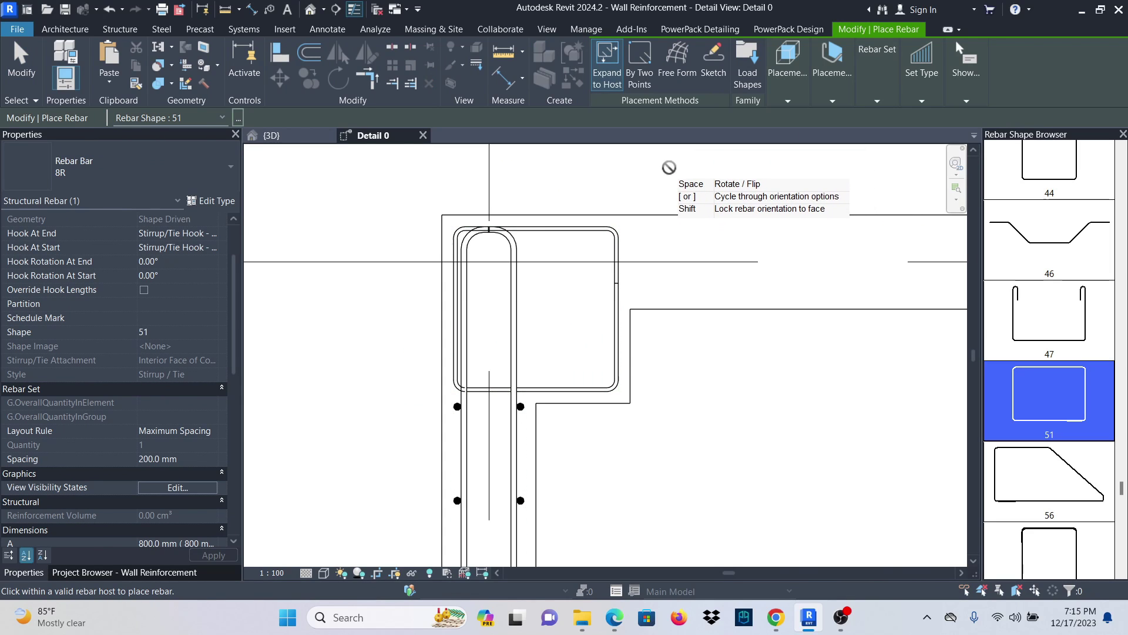
Choose By Two Points placement on the current work plane with the Vertical placement orientation.
left_click(640, 64)
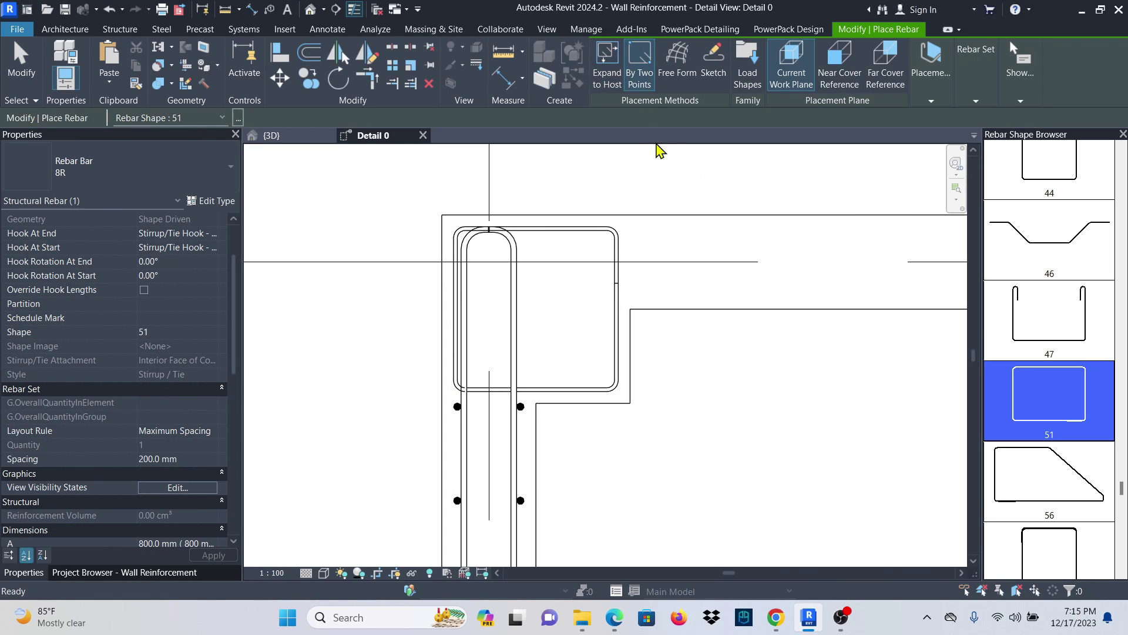
left_click(931, 101)
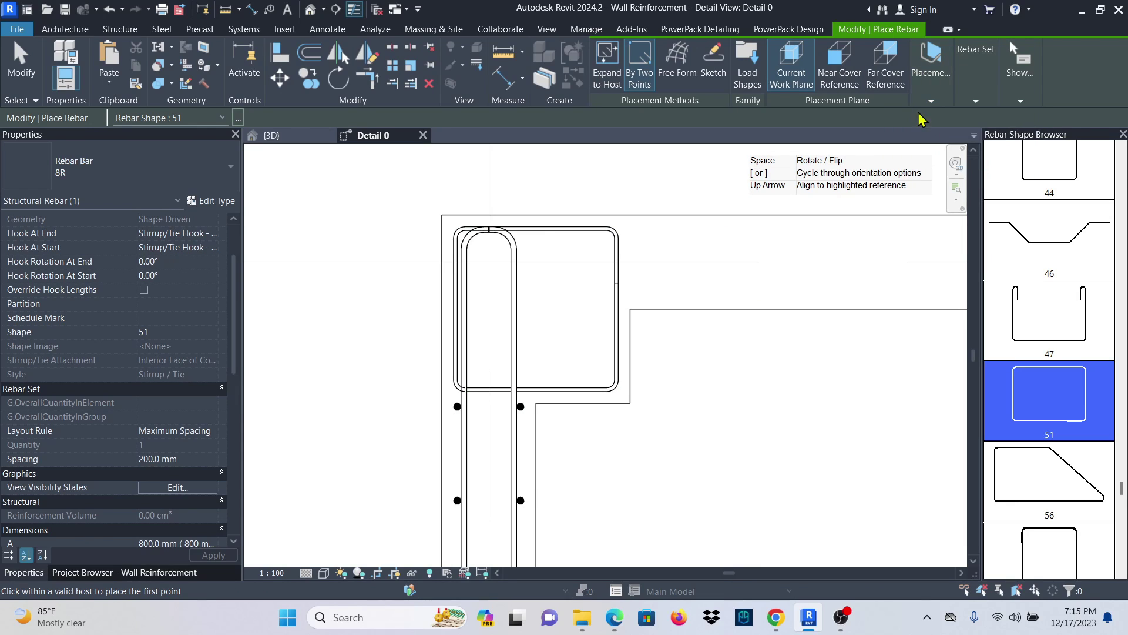
left_click(931, 102)
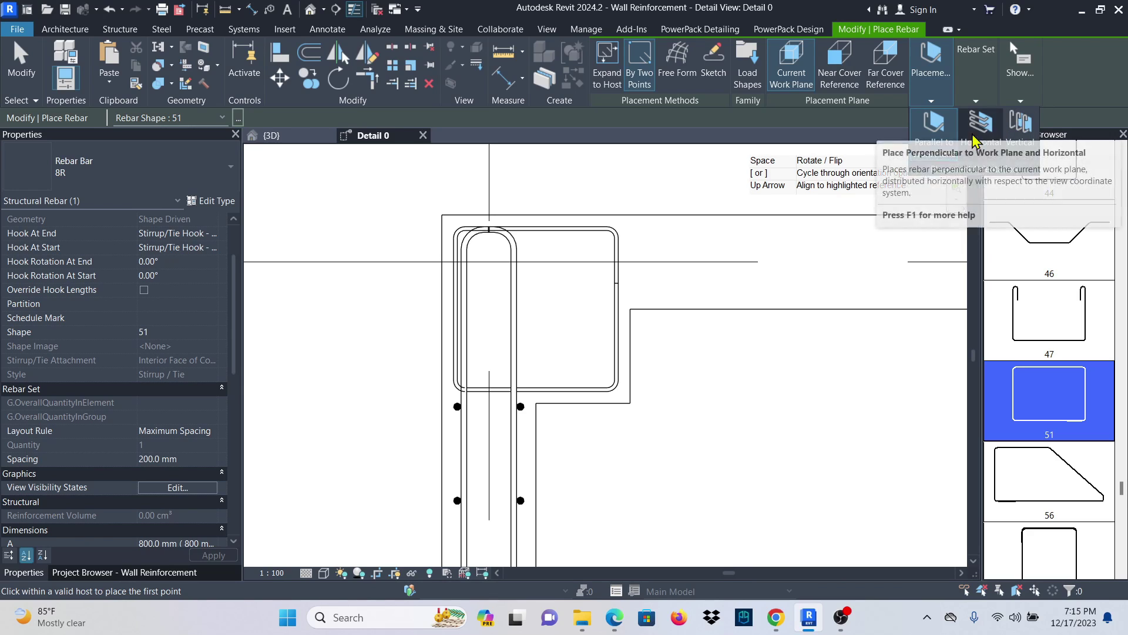
left_click(1018, 130)
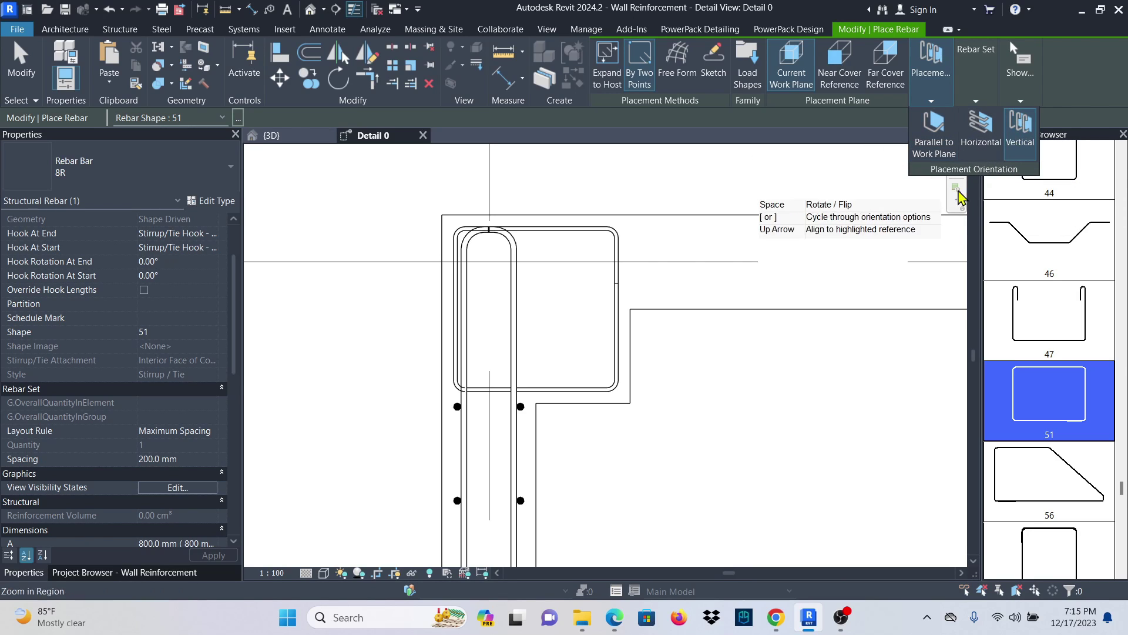
left_click(933, 102)
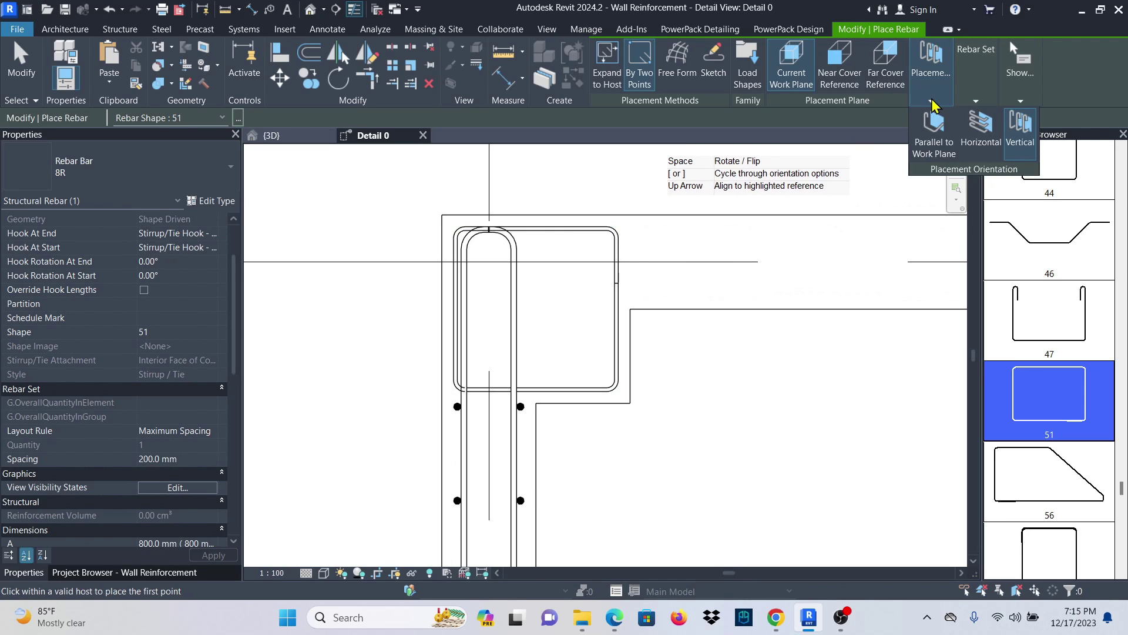
mouse_move(974, 102)
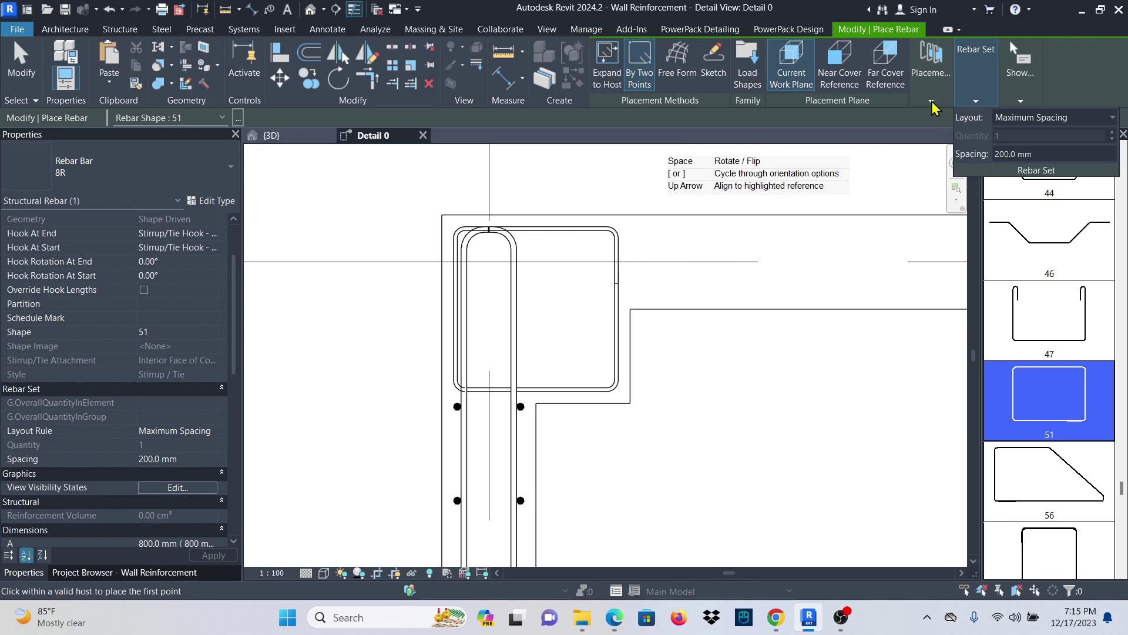
mouse_move(936, 107)
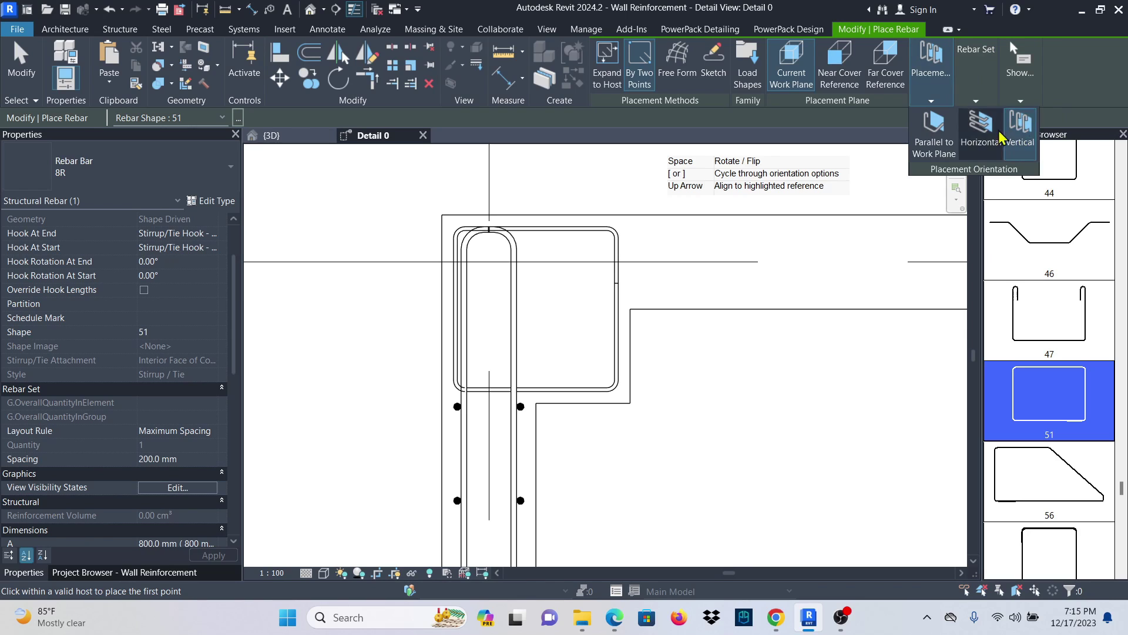
Set the bar to place to straight shape 00, type 20T, with its segment perpendicular to the work plane.
scroll(494, 269, "down", 2)
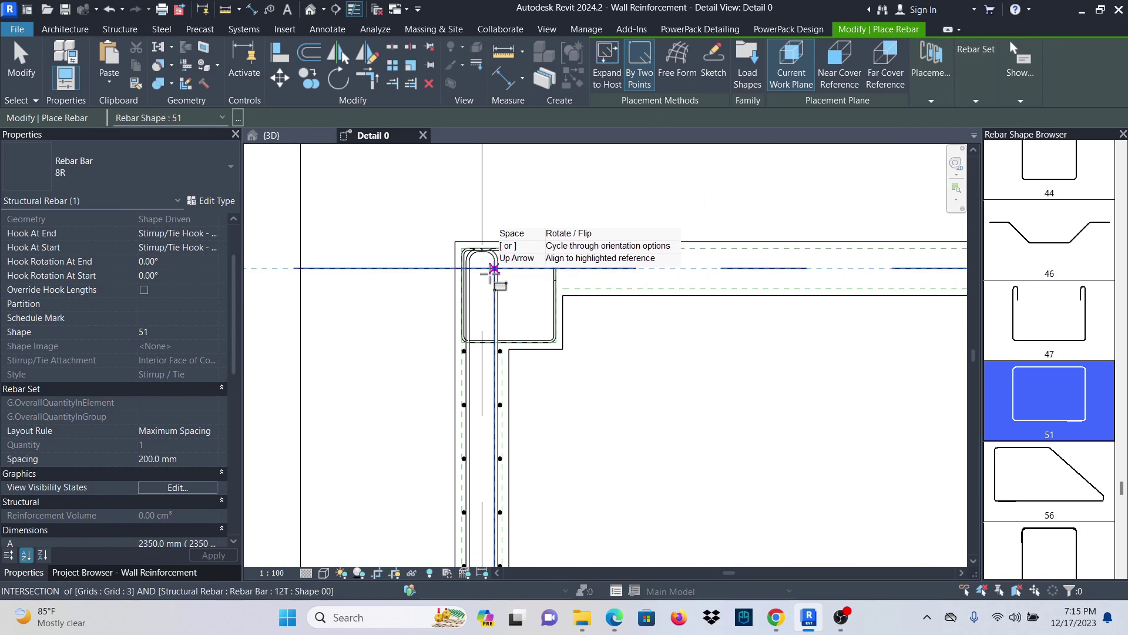
scroll(1070, 377, "up", 10)
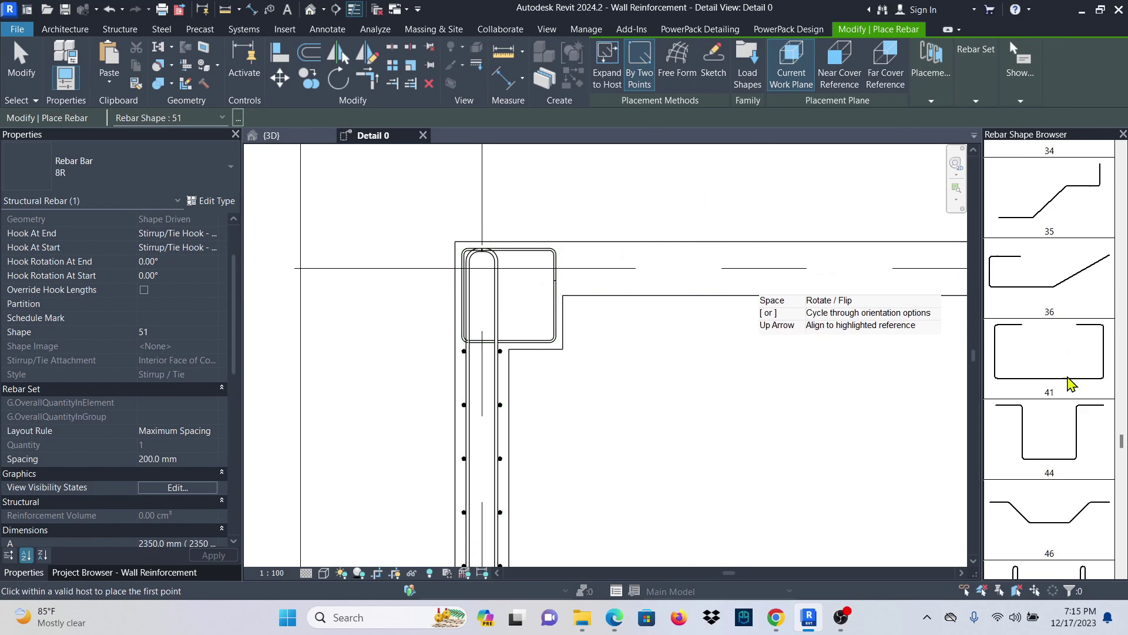
left_click_drag(1121, 420, 1121, 157)
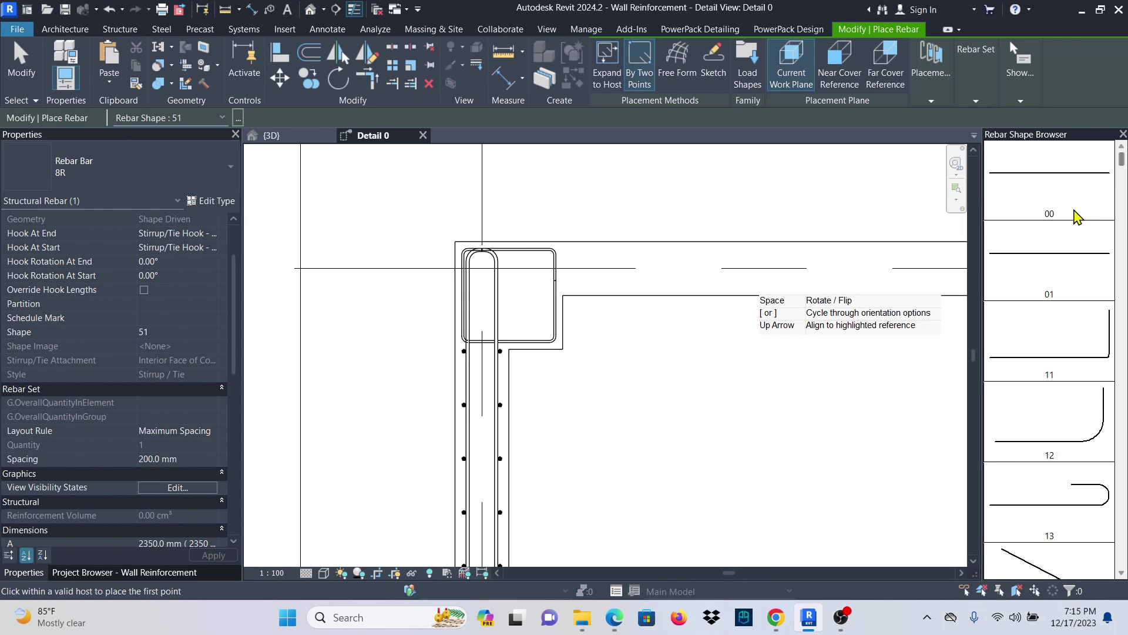
left_click(1055, 185)
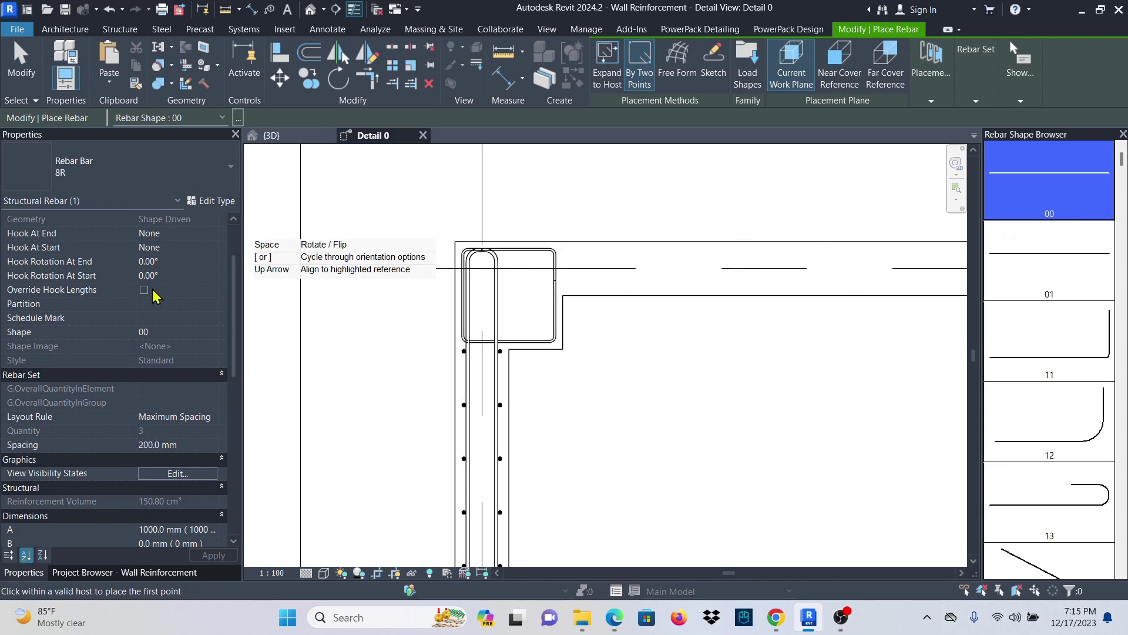
left_click(218, 173)
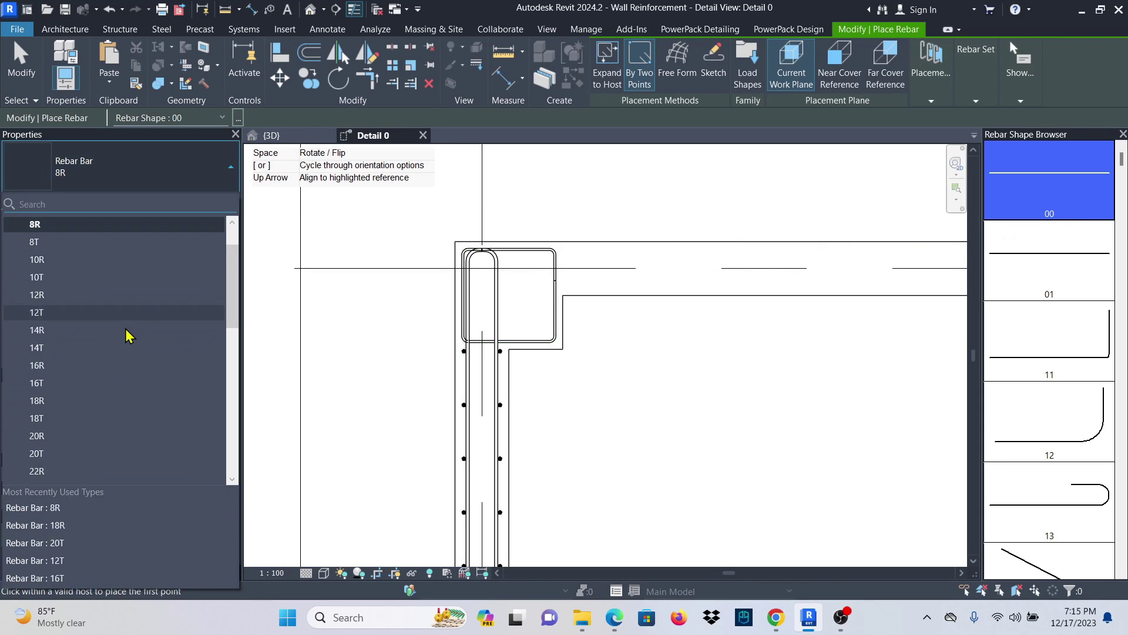
scroll(101, 383, "down", 1)
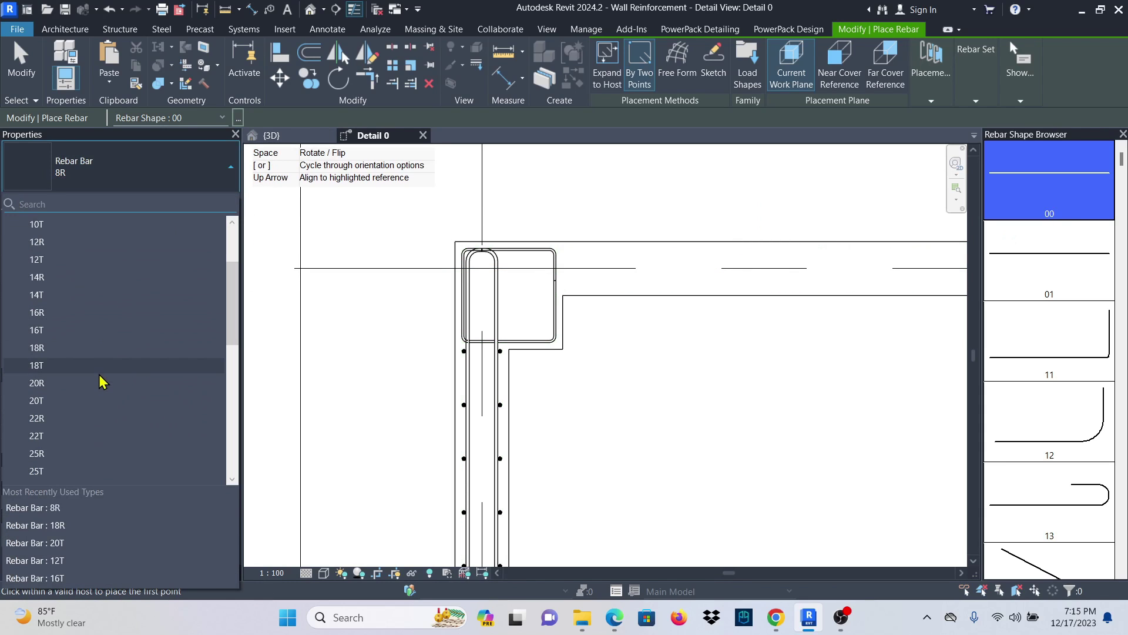
left_click(36, 400)
scroll(528, 268, "up", 2)
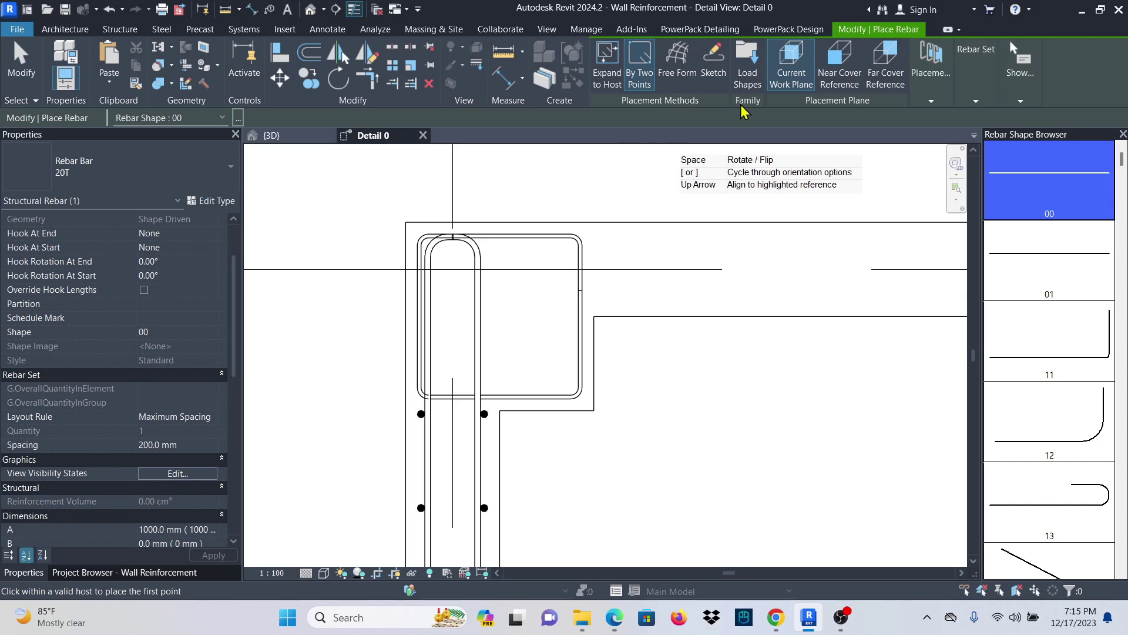
left_click(930, 102)
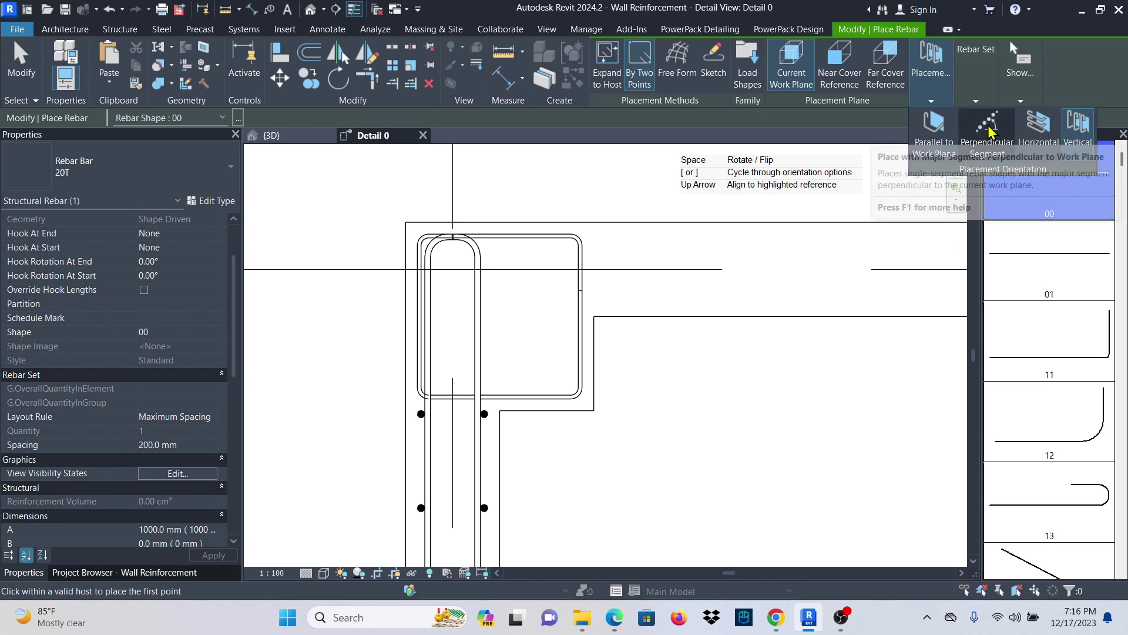
left_click(990, 147)
Place a row of 20T bars by two points along the inside of the column stirrup's upper leg, about 326 mm wide.
scroll(417, 233, "up", 4)
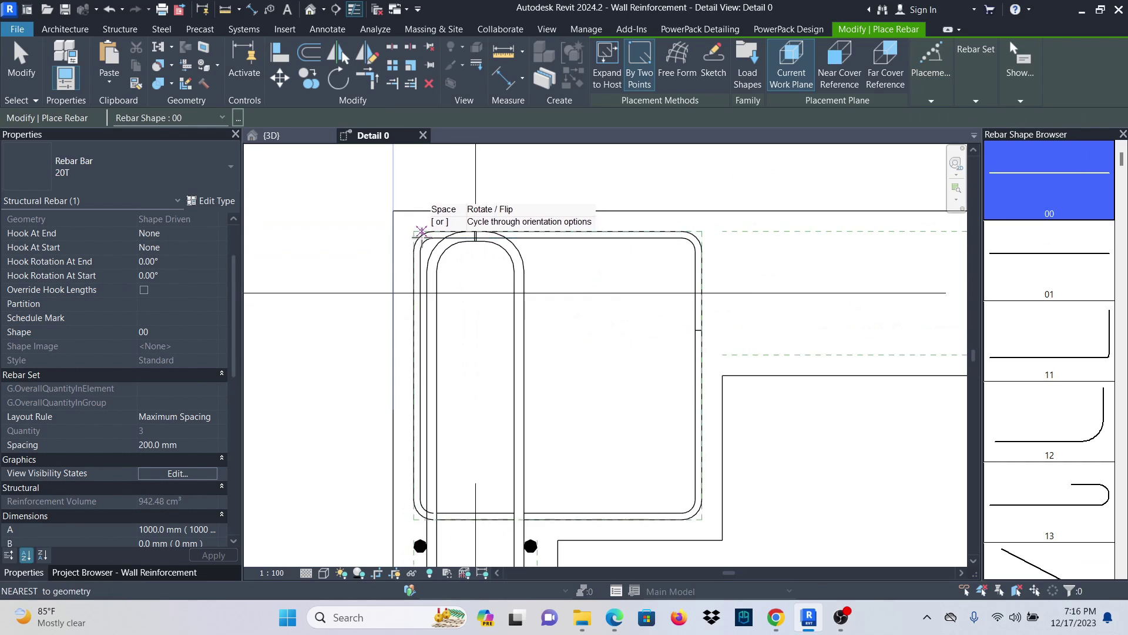
left_click(409, 229)
scroll(415, 244, "down", 3)
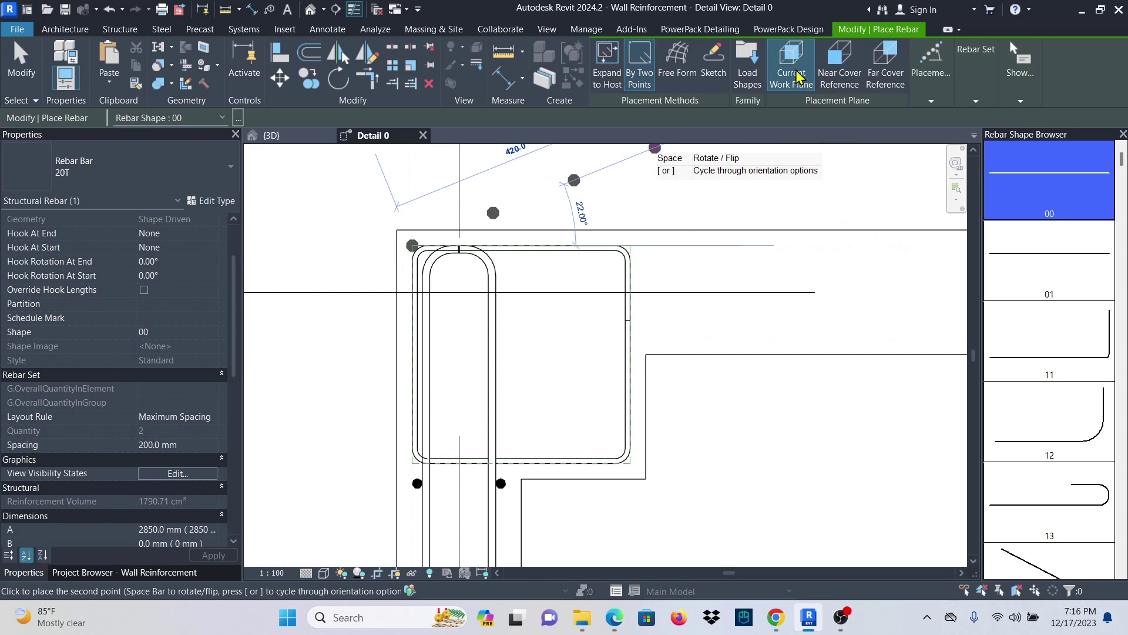
mouse_move(937, 69)
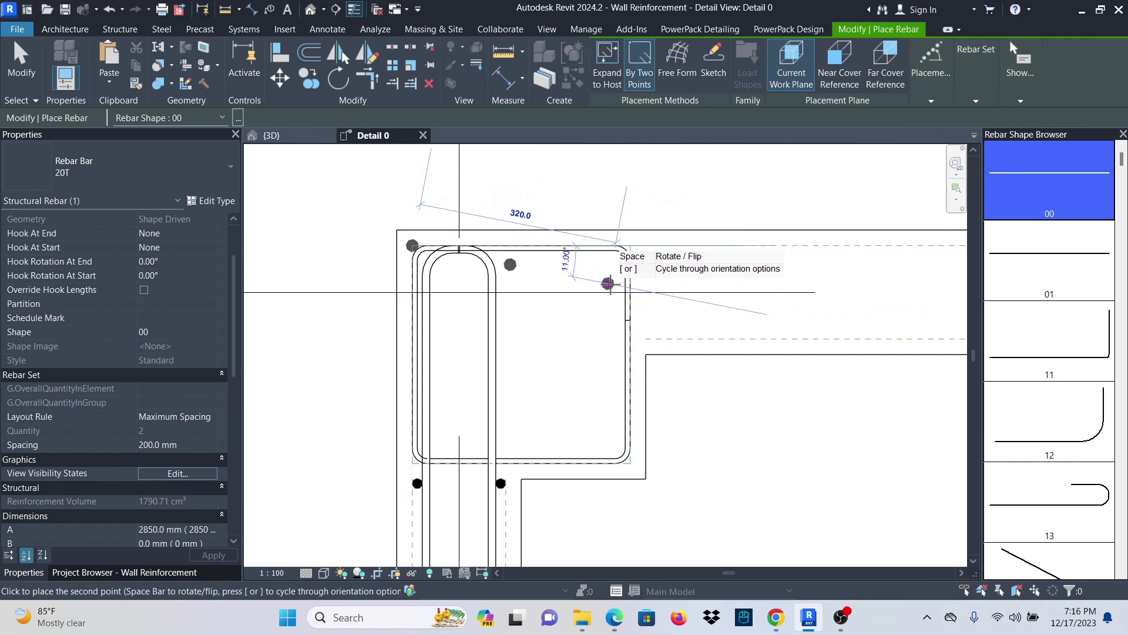
scroll(629, 268, "up", 5)
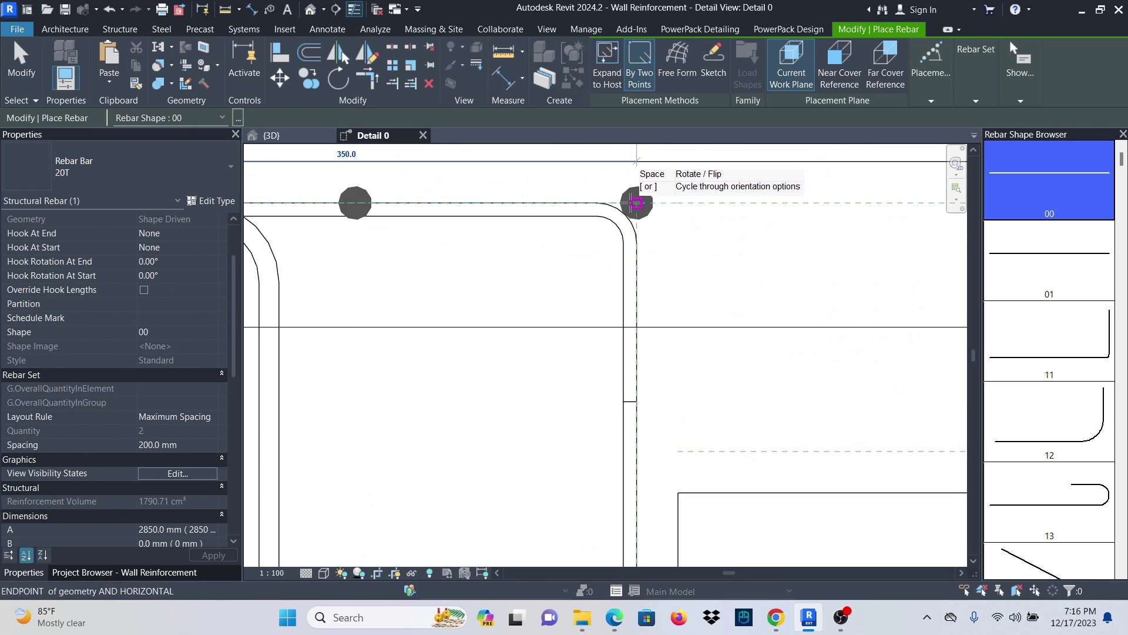
scroll(735, 245, "down", 4)
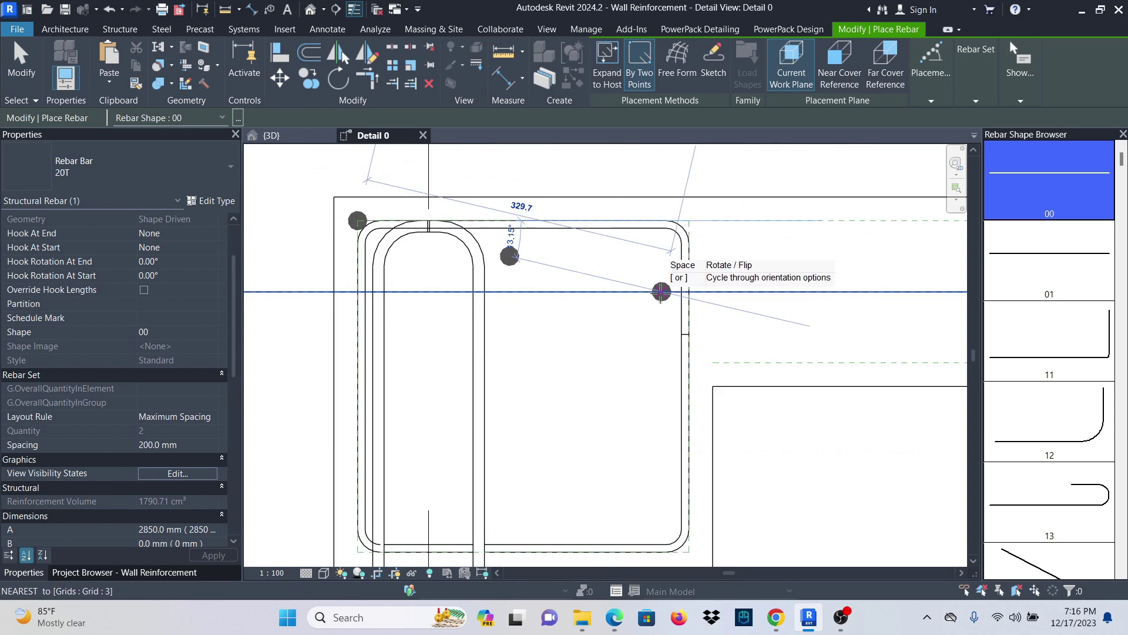
scroll(429, 238, "up", 8)
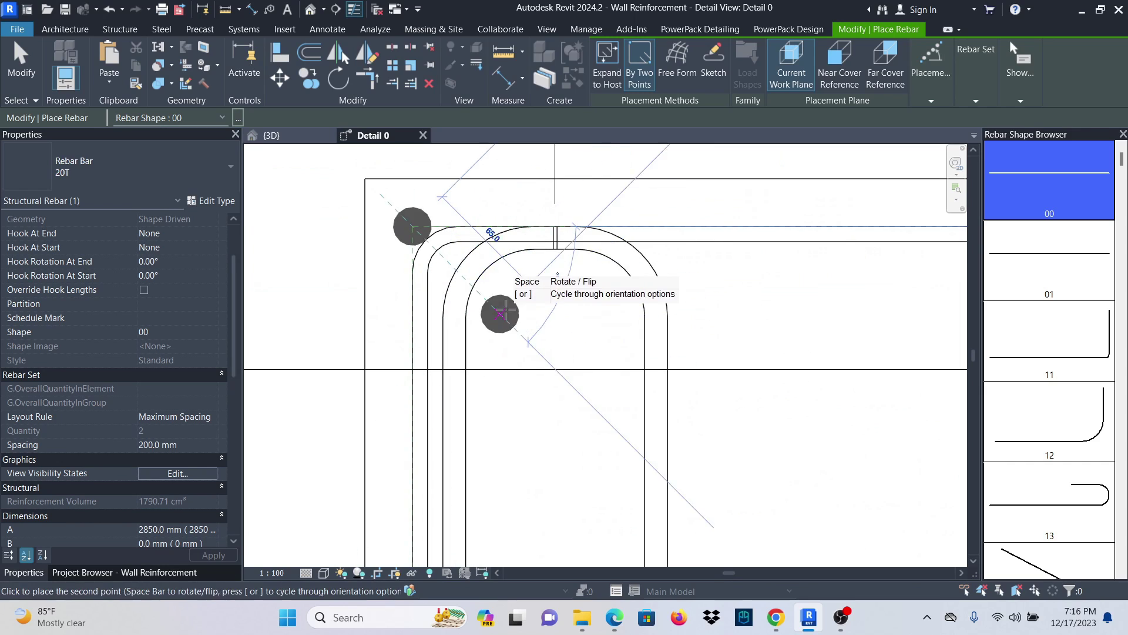
scroll(411, 265, "down", 3)
scroll(405, 281, "down", 1)
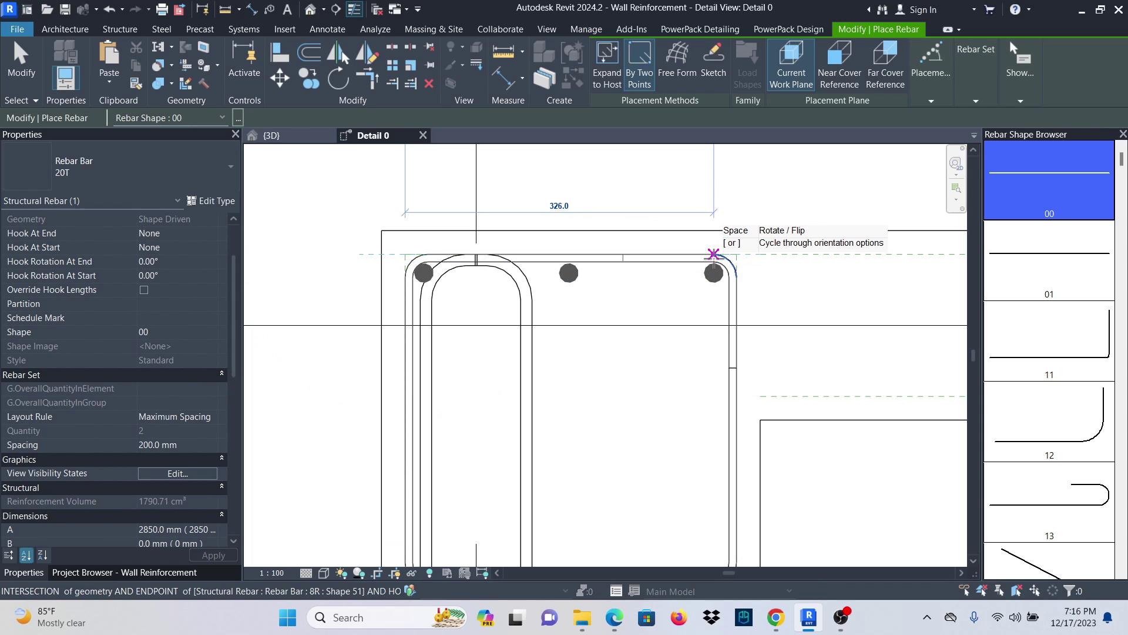
left_click(714, 254)
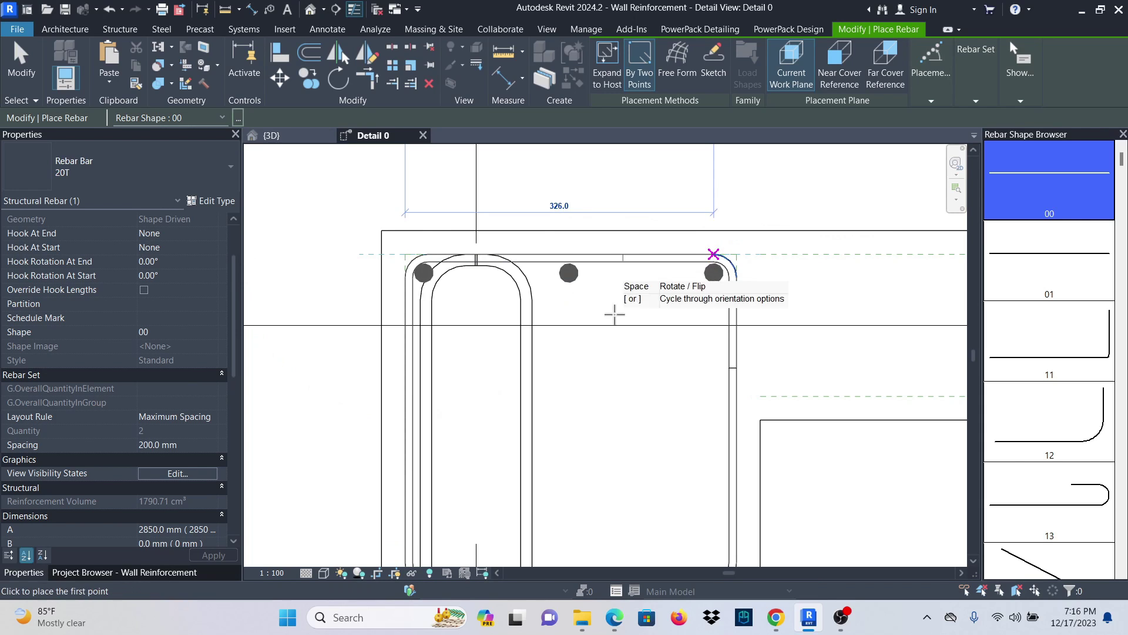
Place a second 20T bar row along the stirrup's right leg from its lower to its upper corner, about 350 mm long.
scroll(544, 224, "down", 3)
scroll(655, 479, "up", 3)
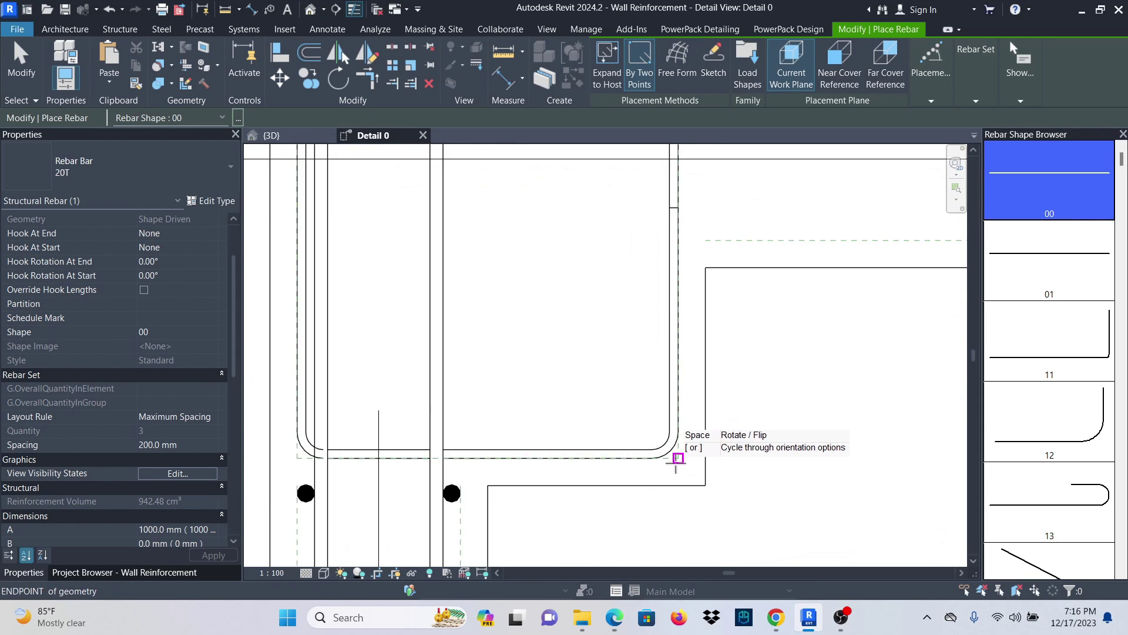
scroll(617, 475, "down", 3)
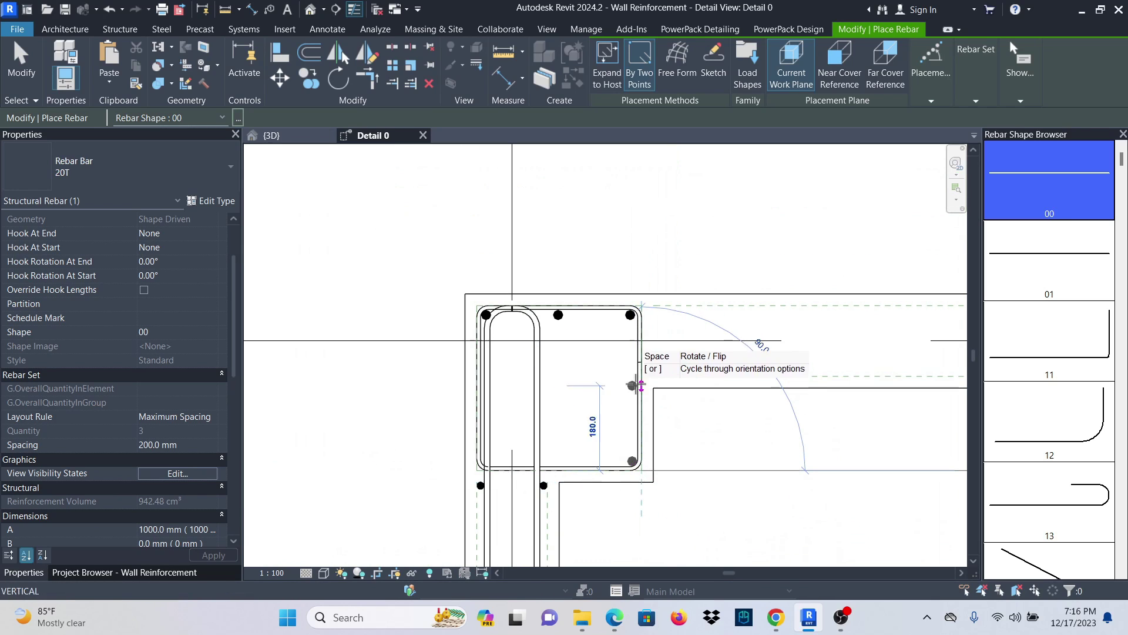
scroll(639, 306, "up", 3)
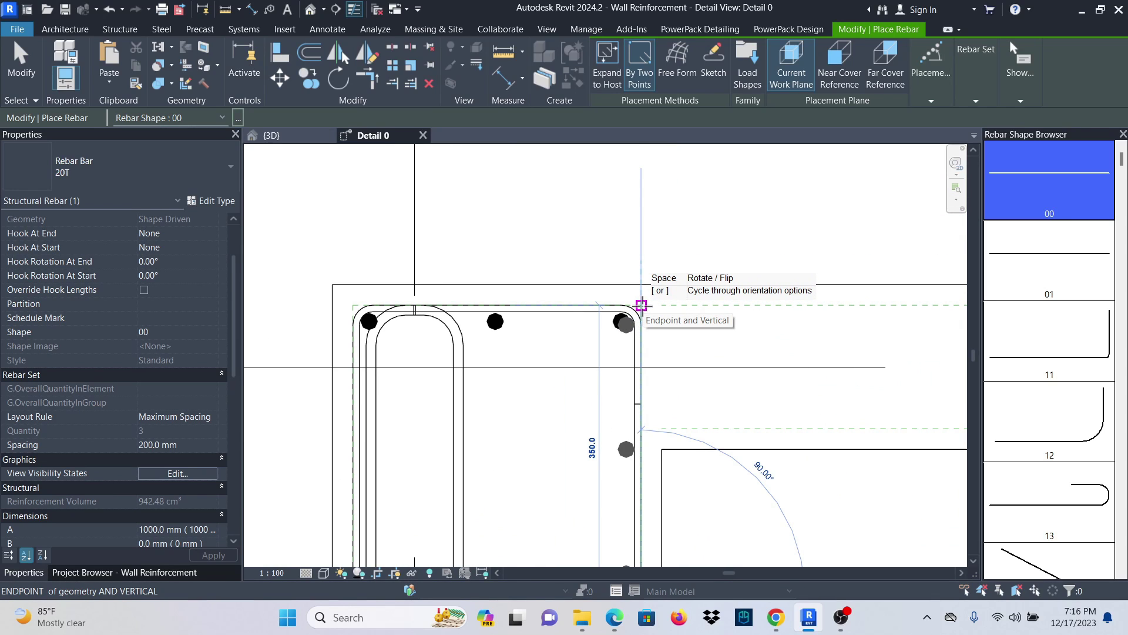
key("Escape")
key("Escape")
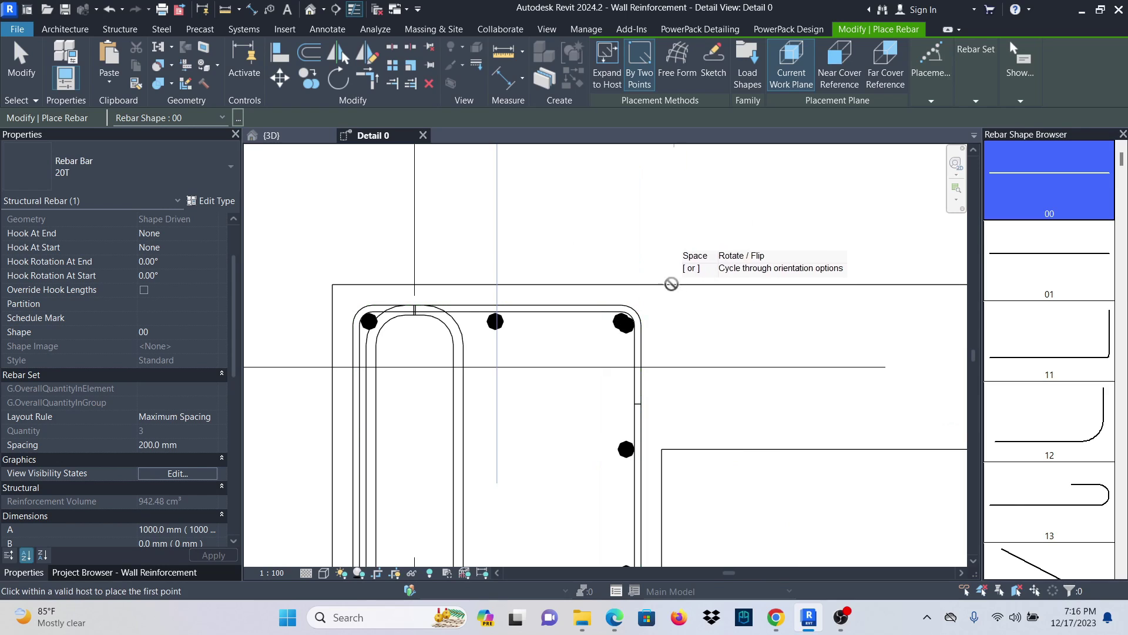
Change the upper bar row's layout to Fixed Number with a quantity of 4, leaving nothing selected.
scroll(594, 312, "down", 2)
scroll(502, 349, "up", 2)
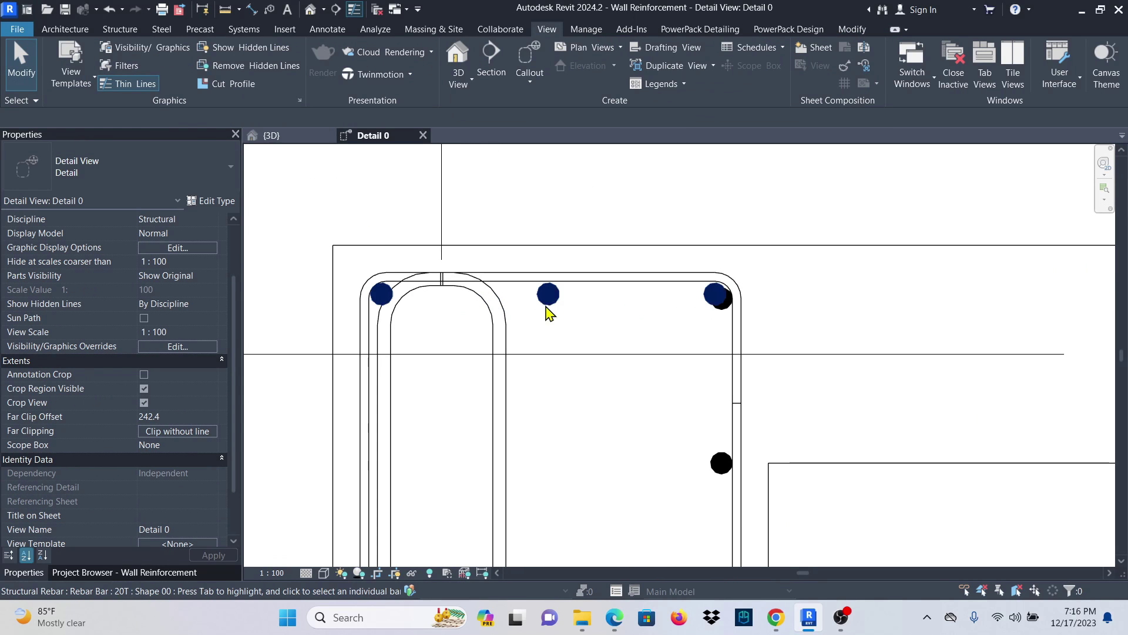
left_click(549, 310)
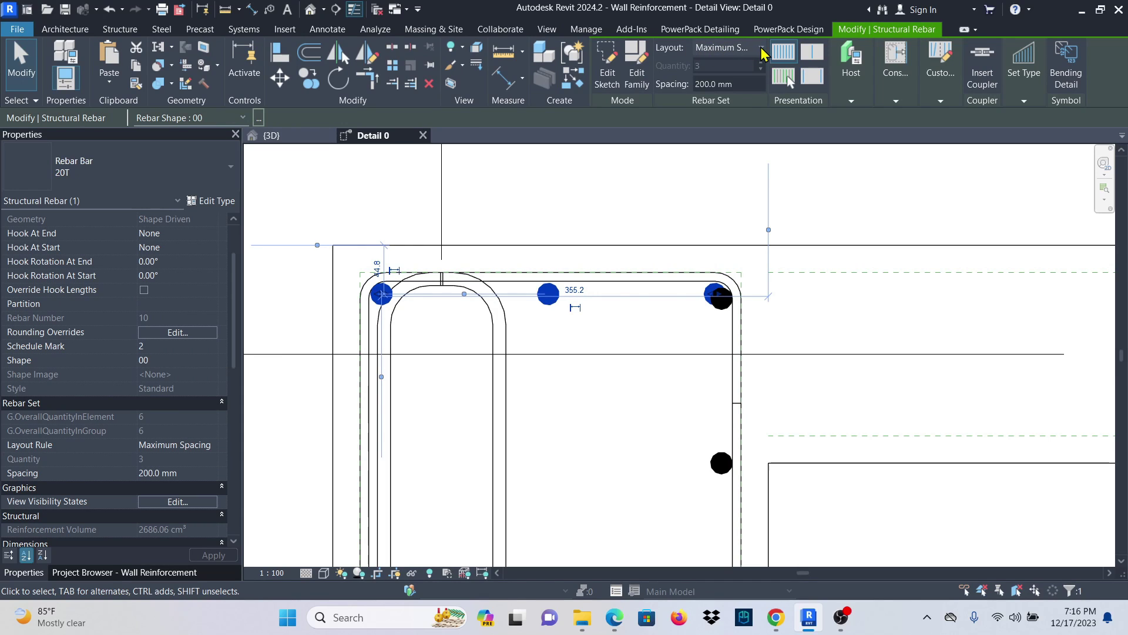
left_click(761, 48)
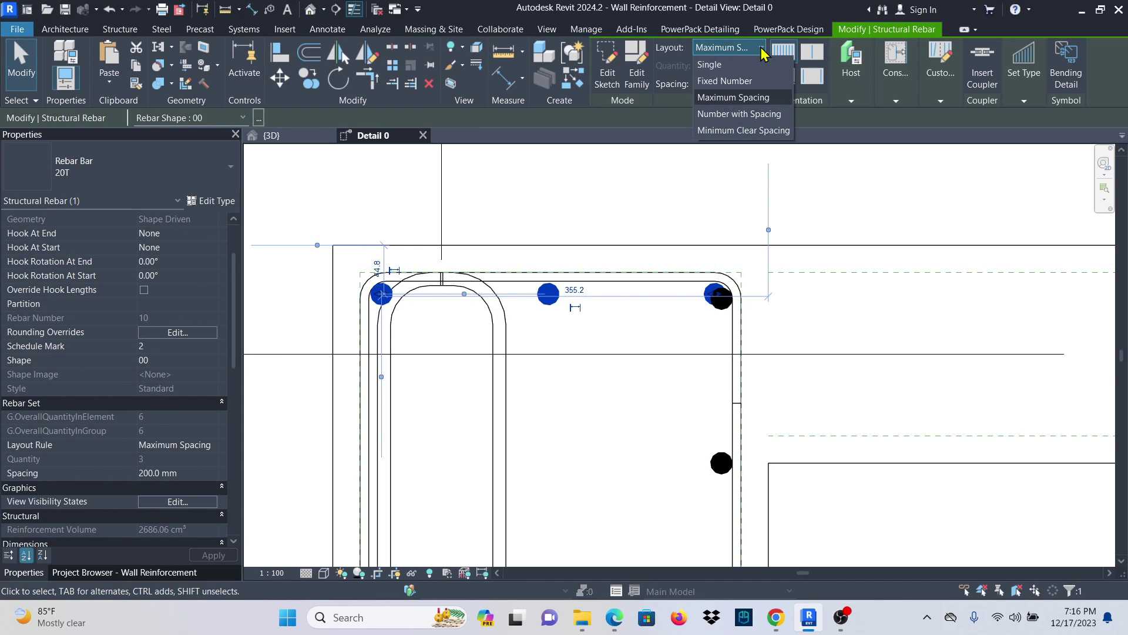
left_click(729, 82)
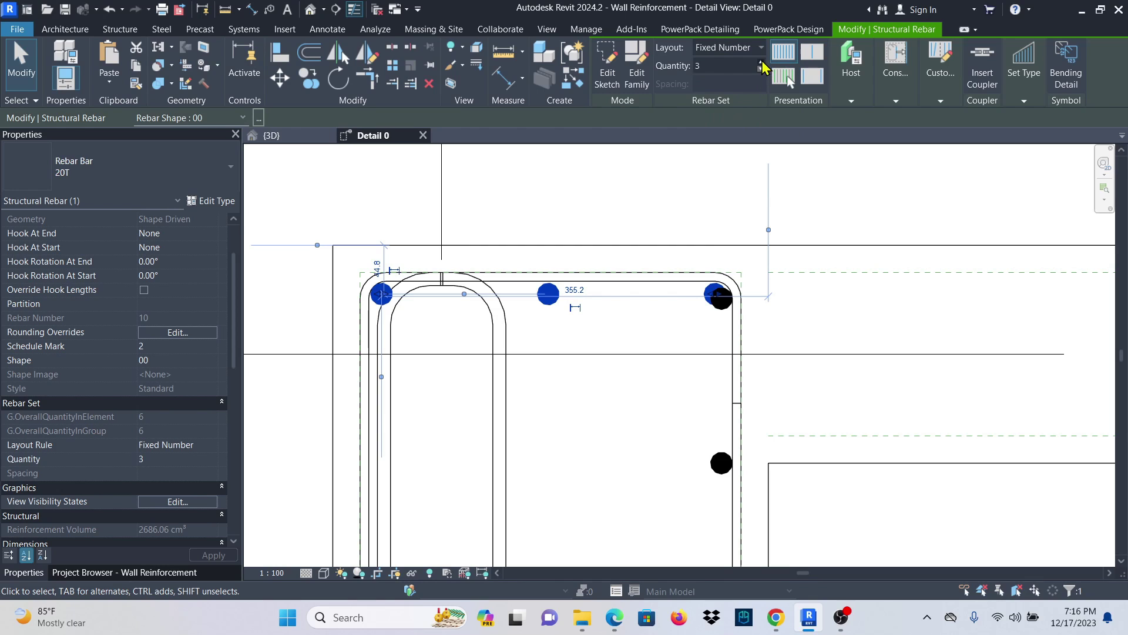
left_click(761, 62)
left_click(698, 355)
scroll(639, 204, "down", 1)
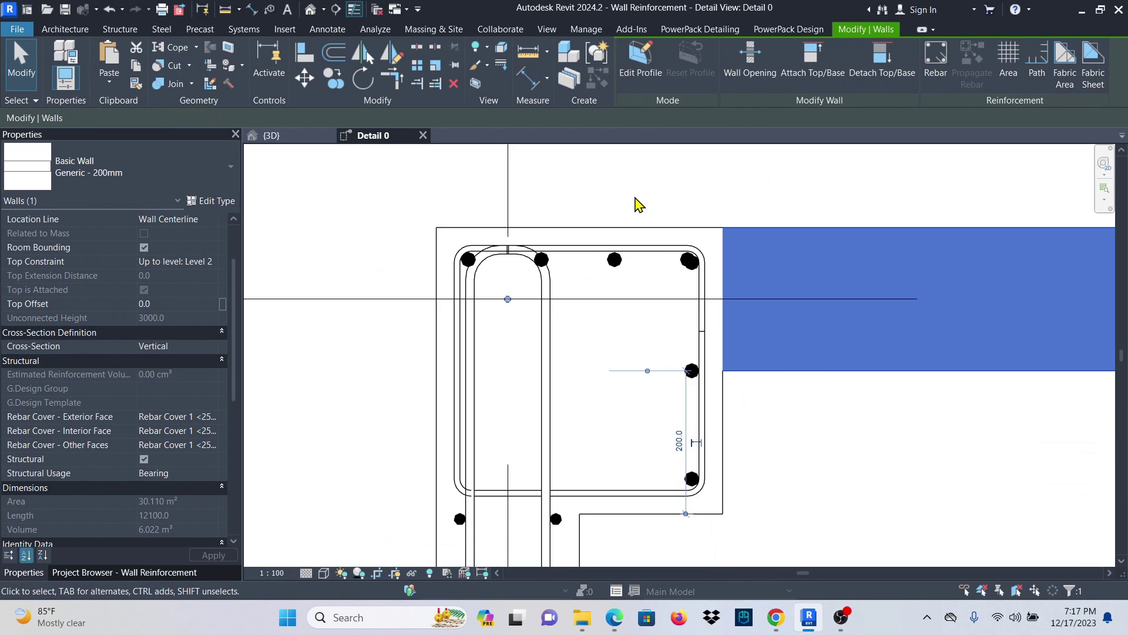
key("Escape")
Change the right-hand bar row's layout to Fixed Number with a quantity of 4.
scroll(663, 332, "up", 3)
left_click(692, 331)
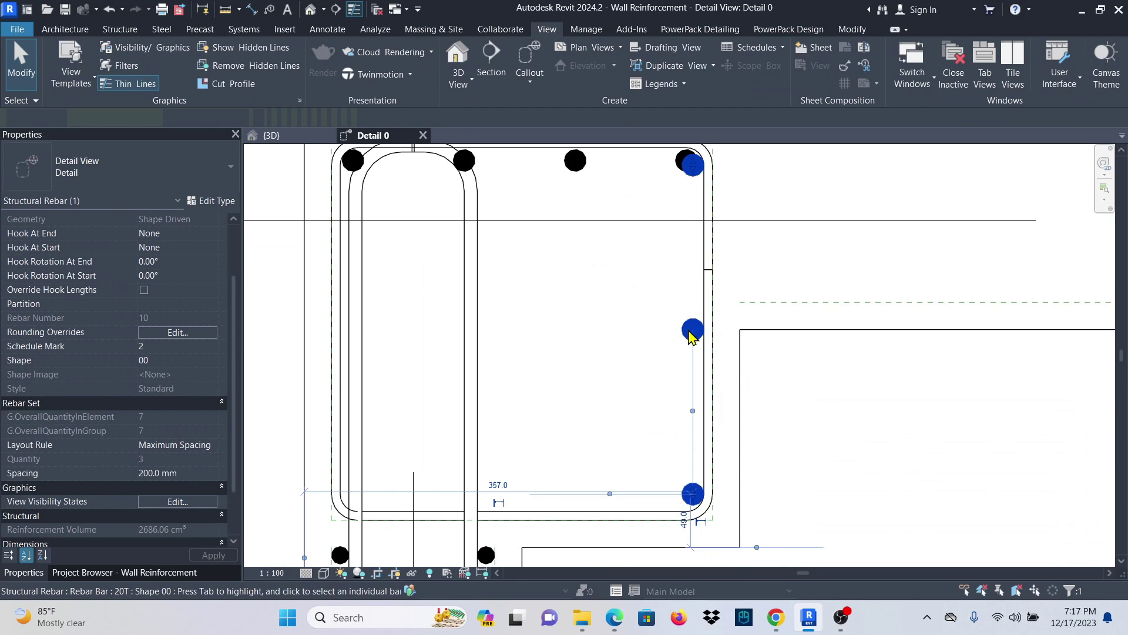
left_click(760, 49)
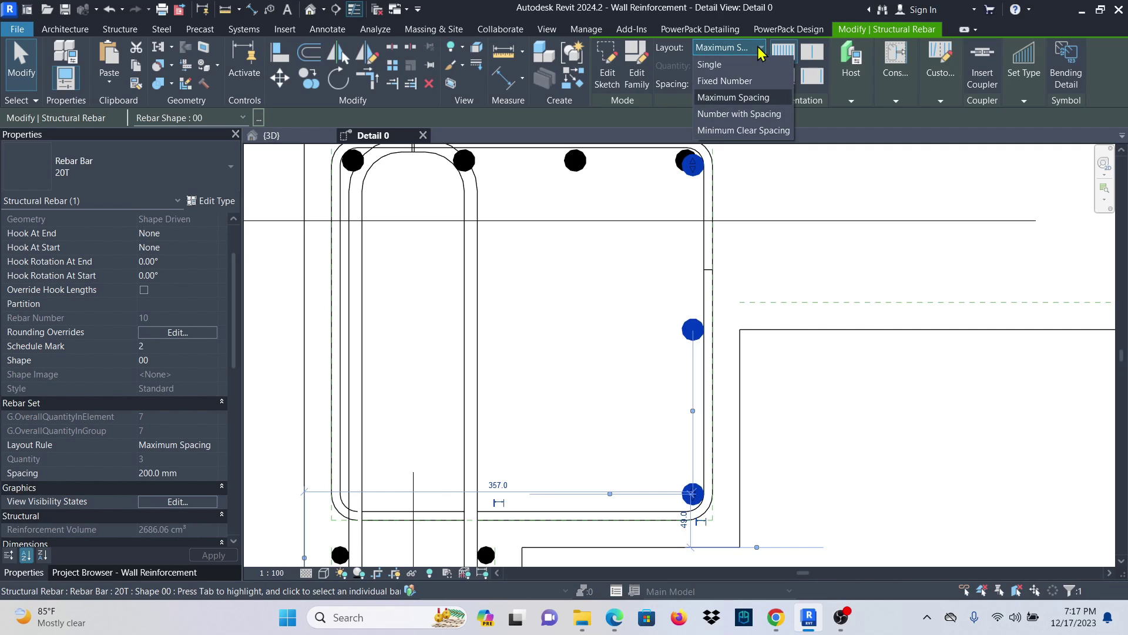
left_click(724, 82)
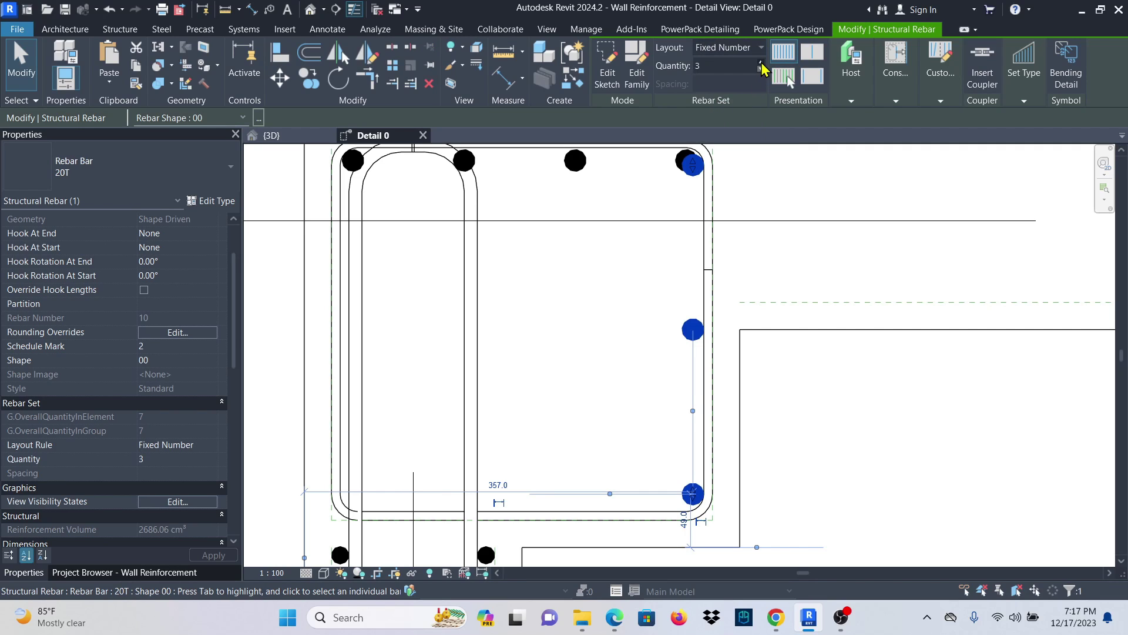
scroll(647, 294, "down", 5)
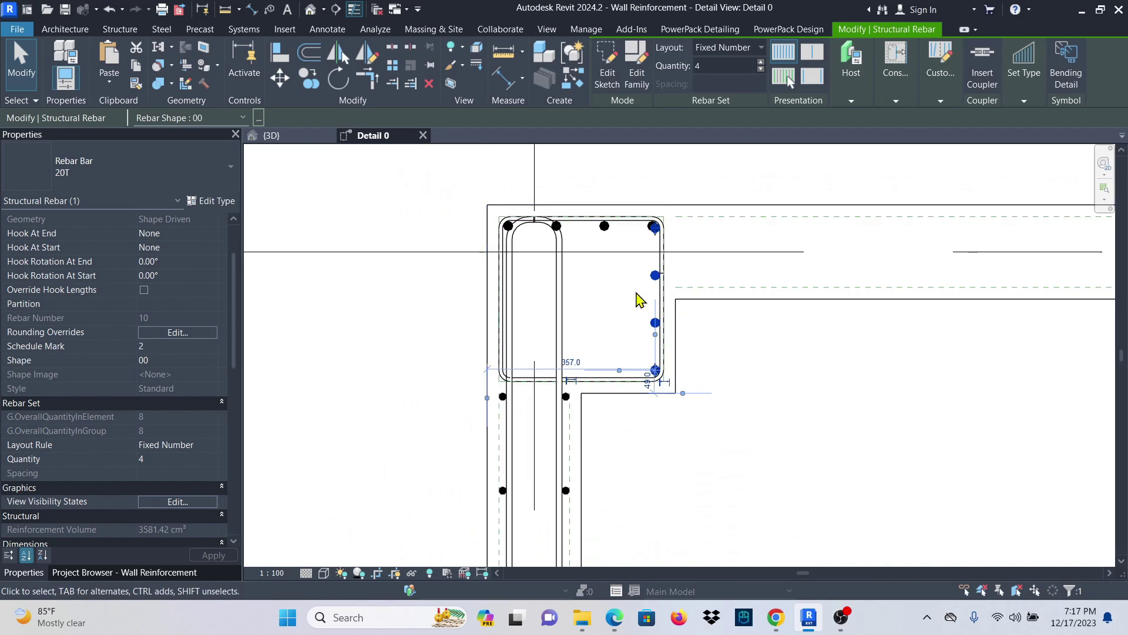
Remove the first and last bars from the right-hand row, keeping only its intermediate bars, and clear the selection.
scroll(637, 349, "down", 4)
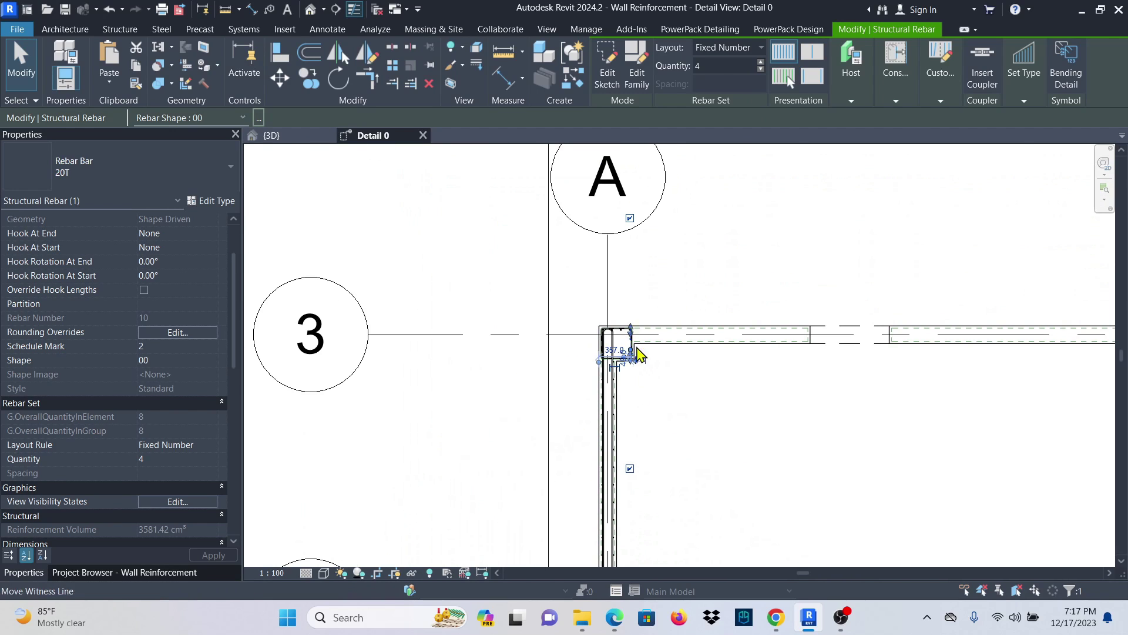
scroll(634, 470, "up", 3)
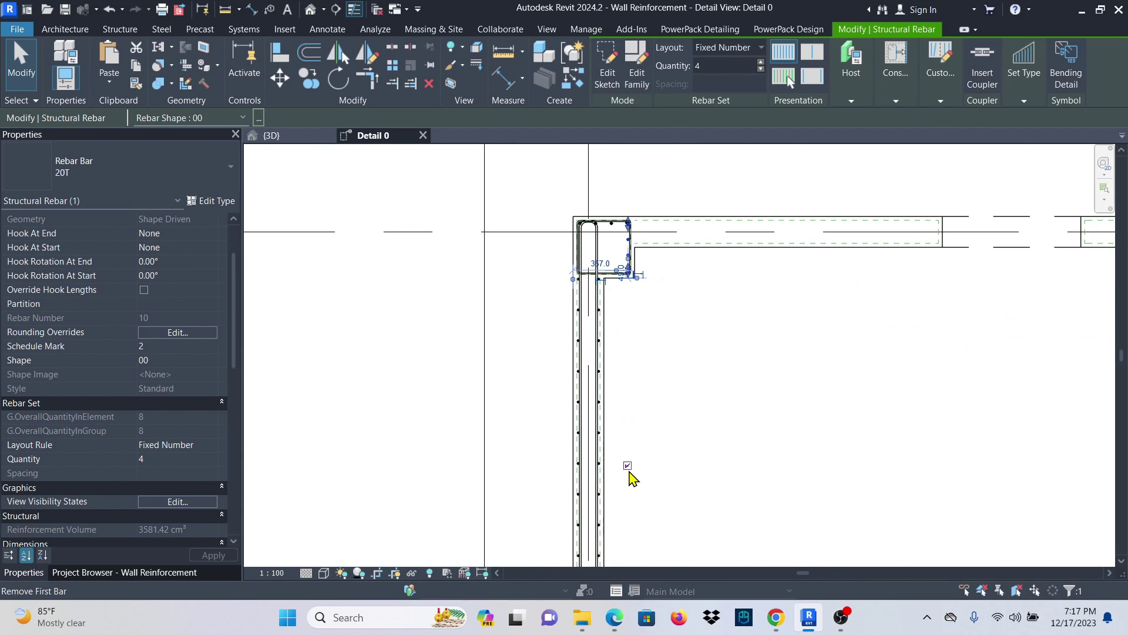
scroll(627, 458, "down", 3)
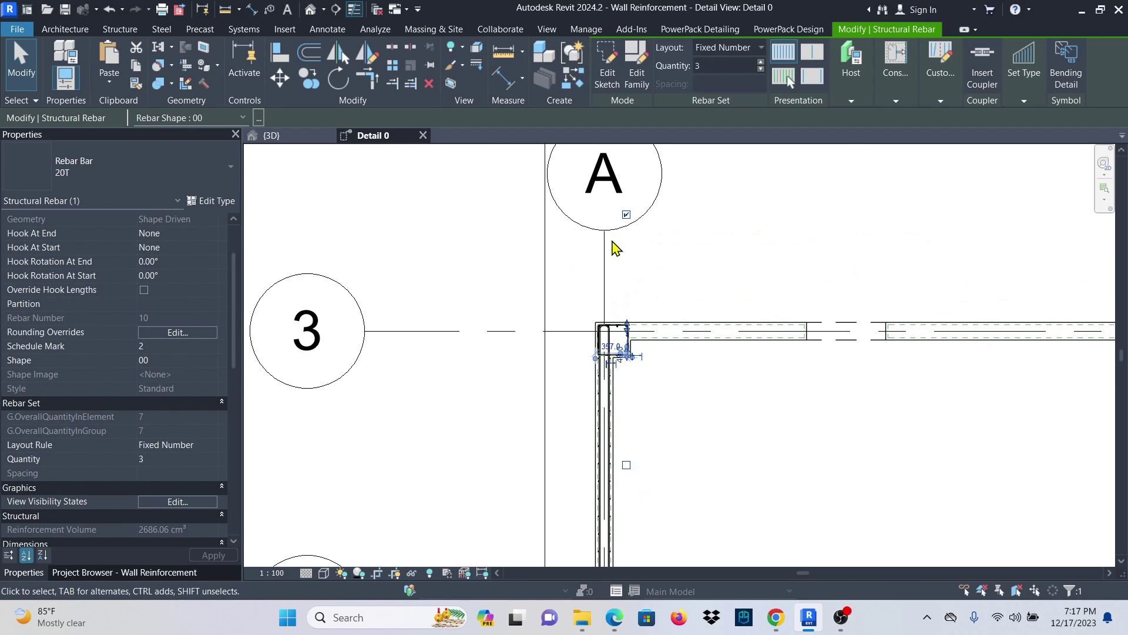
scroll(627, 232, "up", 3)
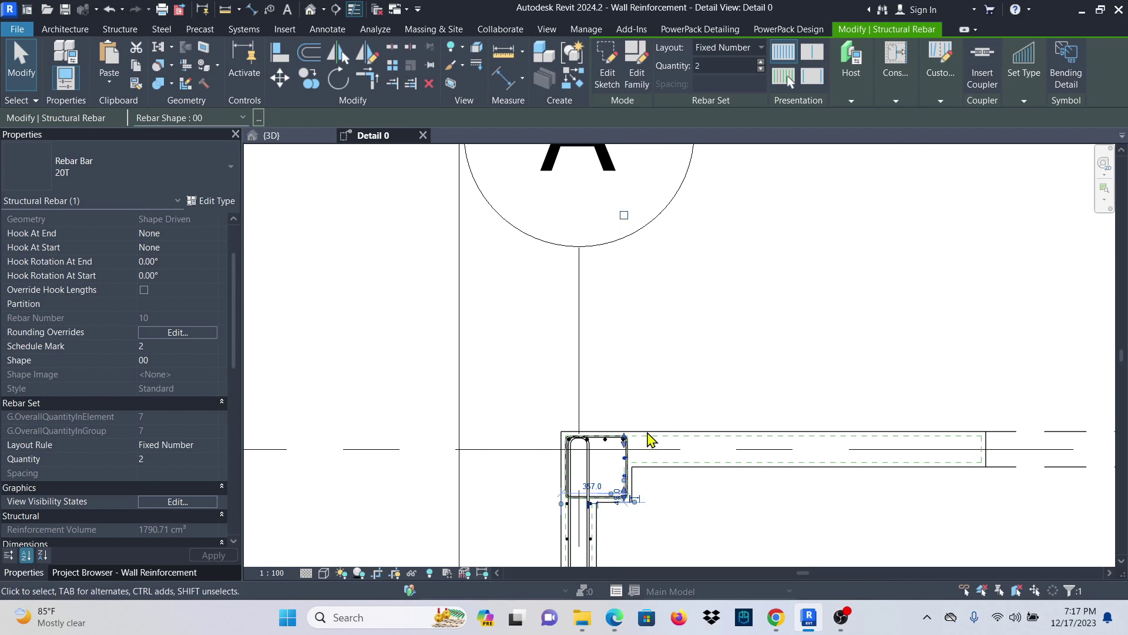
scroll(650, 441, "up", 5)
key("Escape")
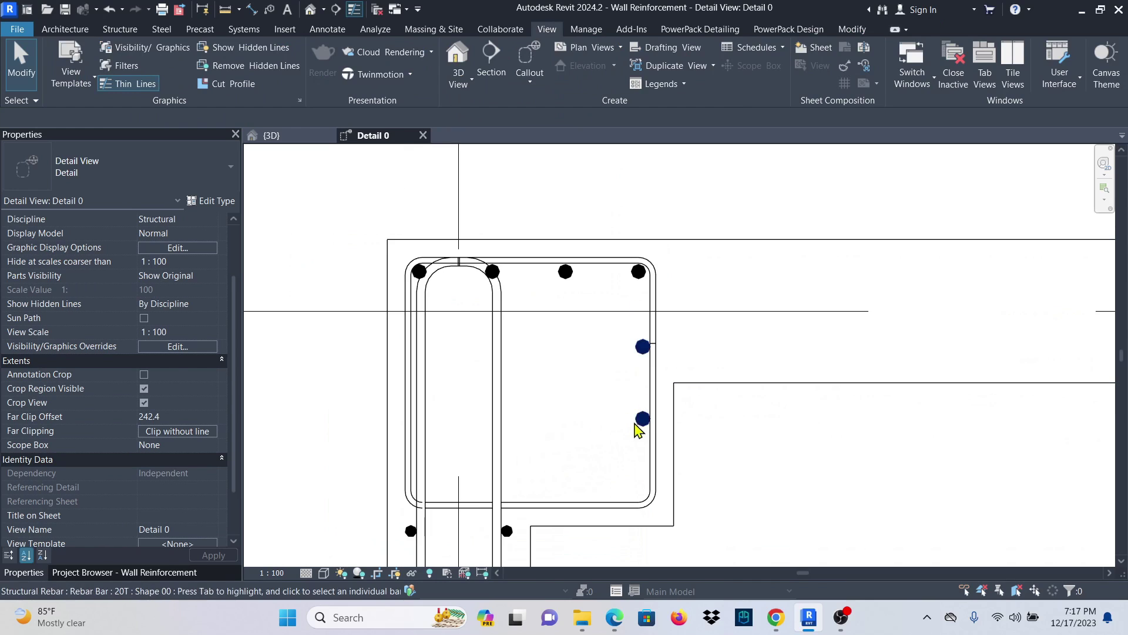
scroll(596, 327, "down", 1)
scroll(582, 324, "up", 2)
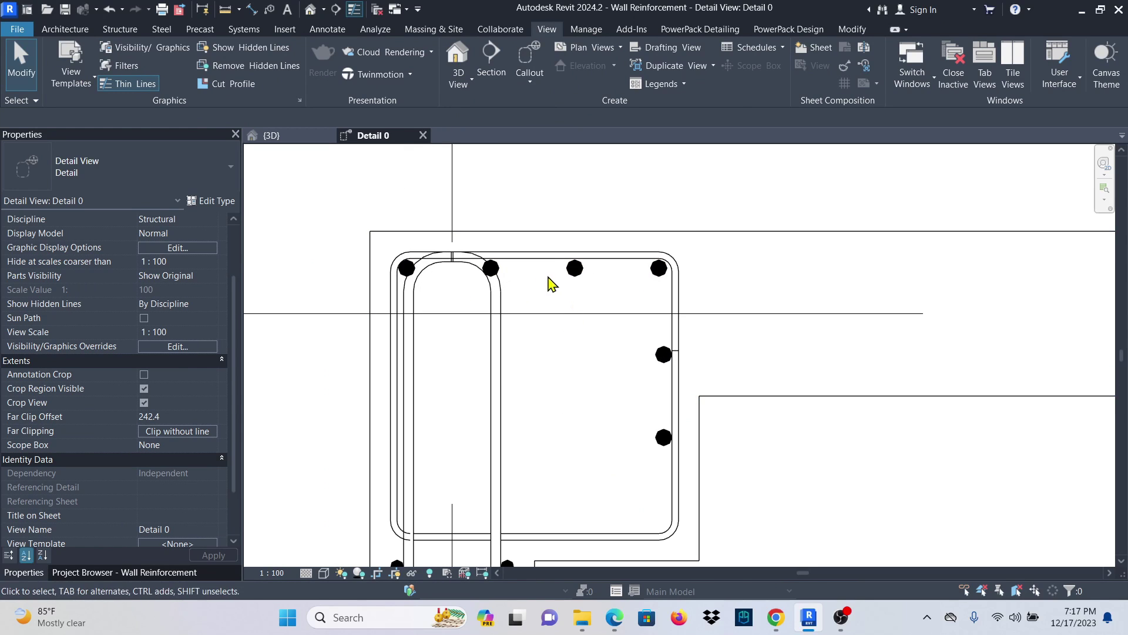
Examine how the upper 20T bars sit against the hooked 12T wall bars inside the column stirrup.
scroll(453, 277, "up", 3)
scroll(554, 240, "down", 2)
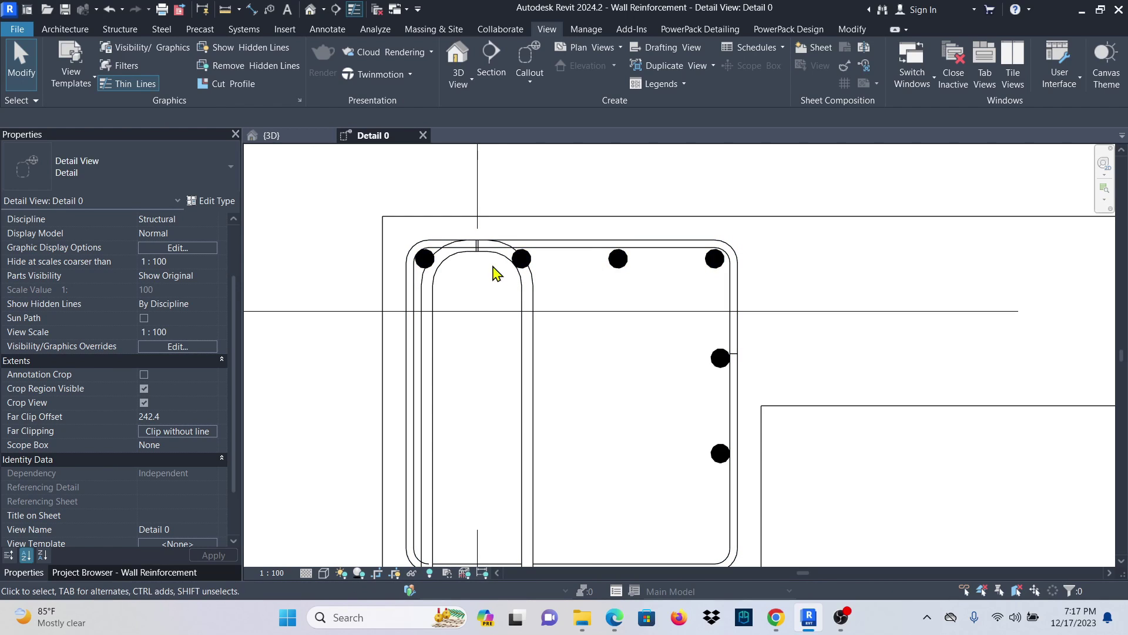
scroll(428, 276, "up", 2)
scroll(456, 215, "down", 4)
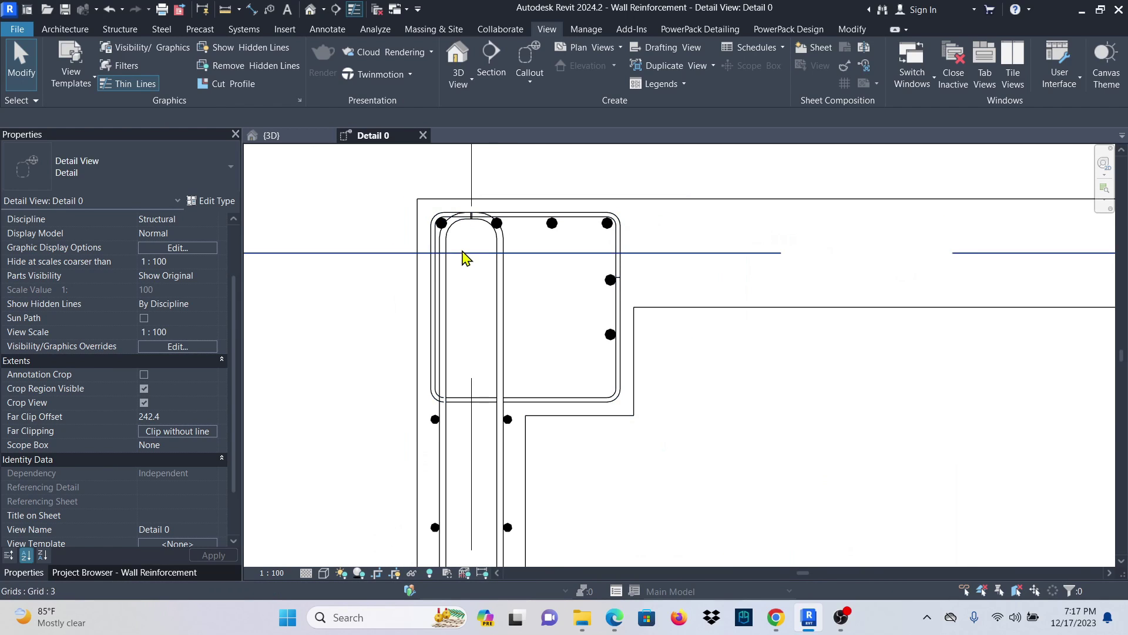
scroll(453, 217, "up", 3)
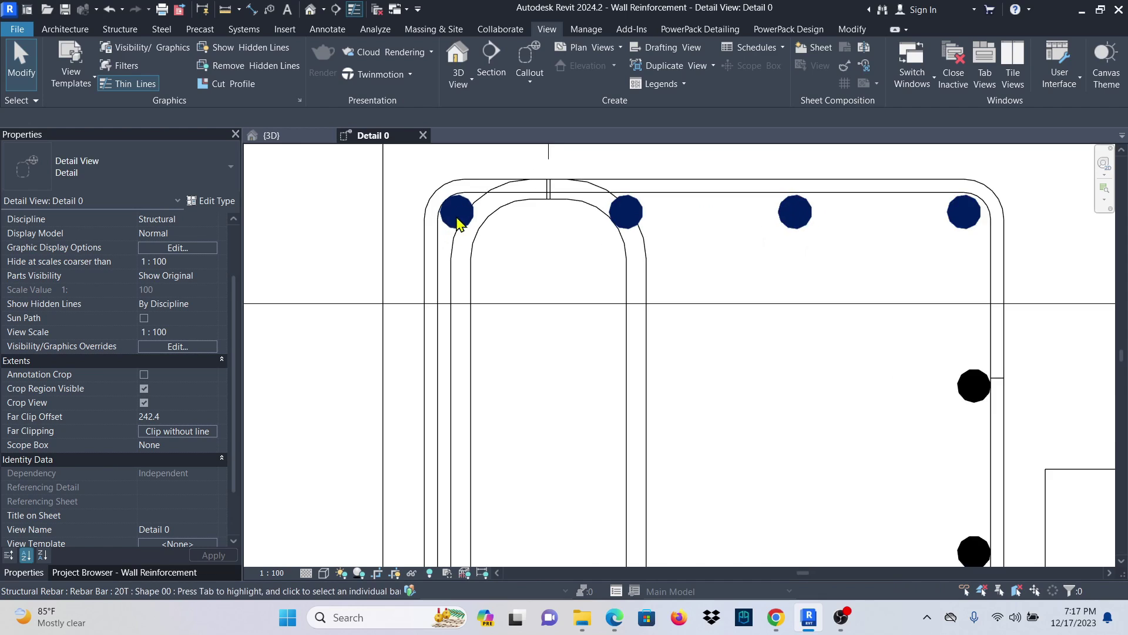
scroll(457, 214, "down", 4)
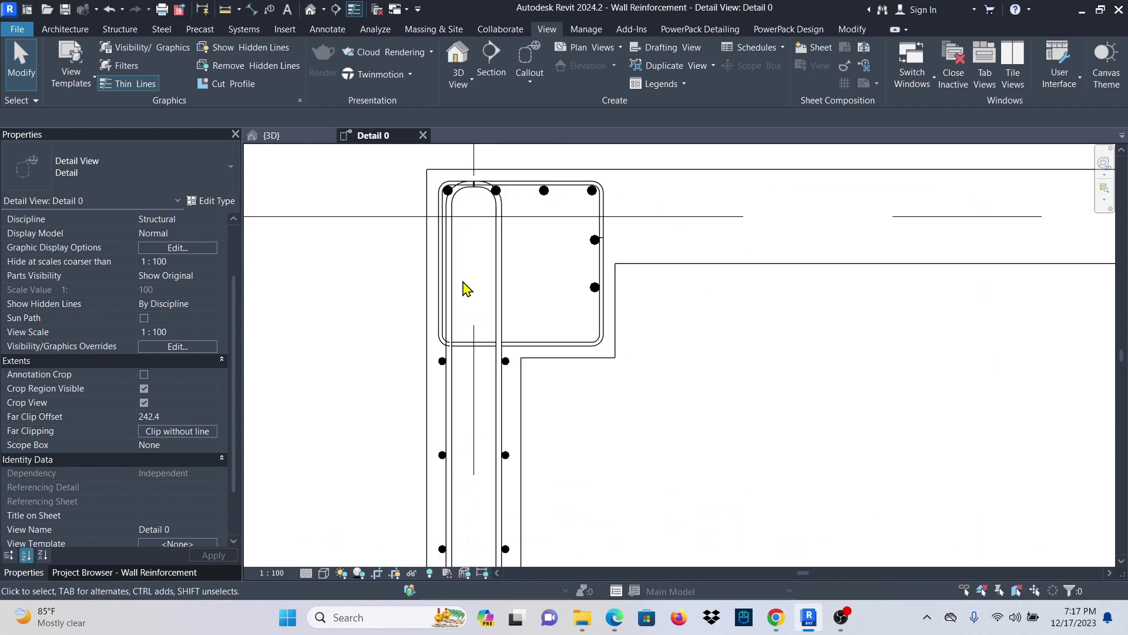
scroll(466, 288, "up", 4)
left_click(455, 286)
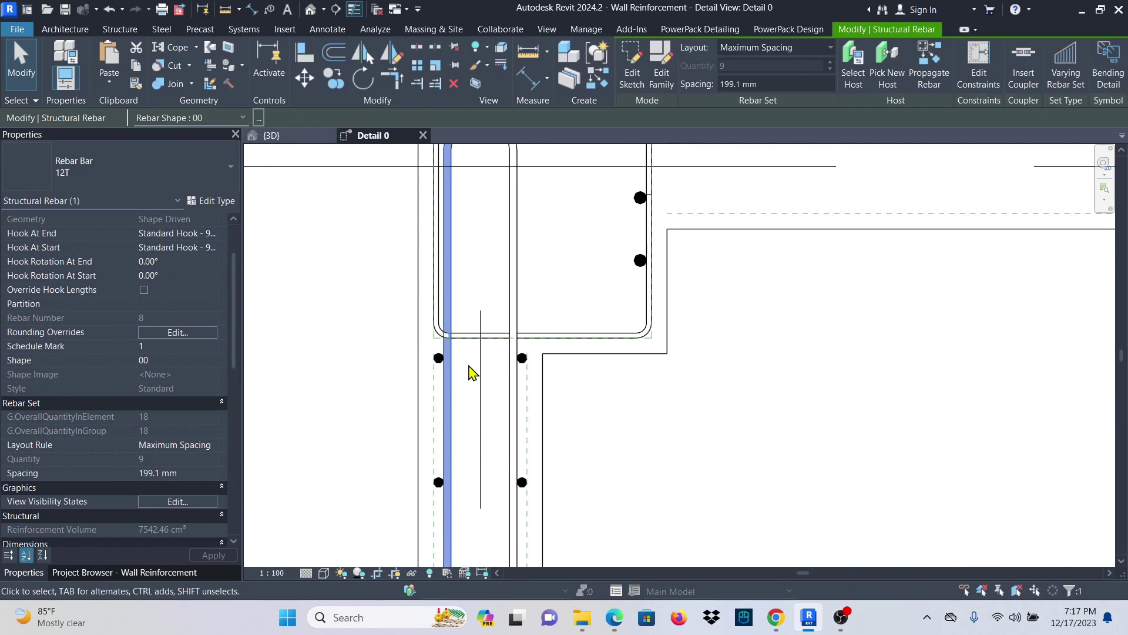
scroll(470, 372, "down", 5)
scroll(460, 306, "up", 2)
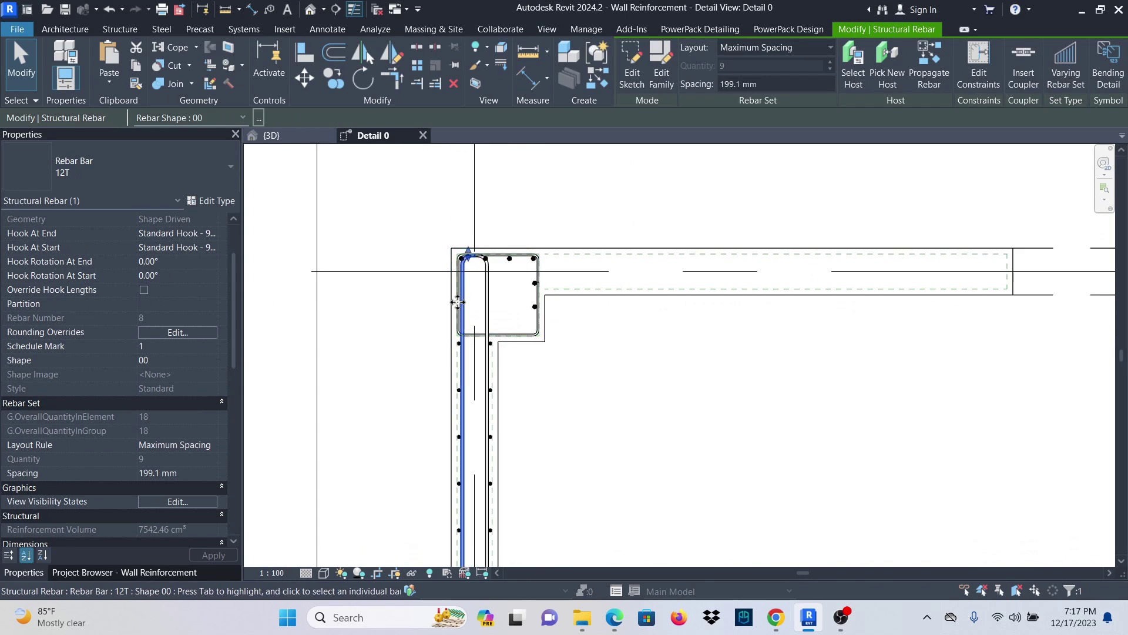
scroll(457, 302, "up", 2)
scroll(464, 221, "up", 3)
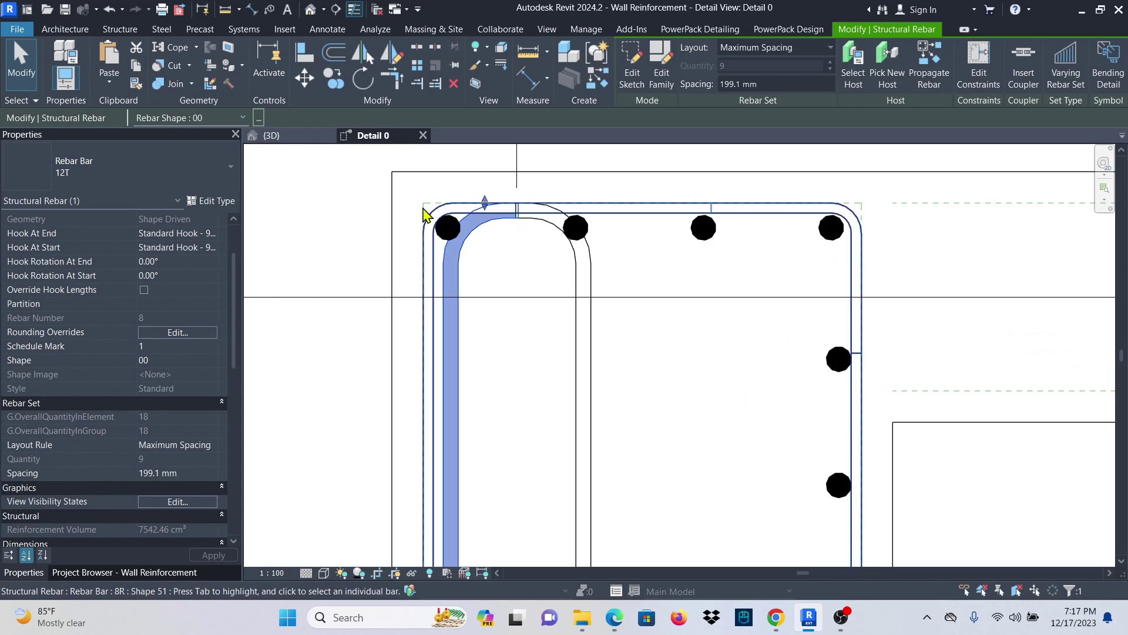
scroll(423, 205, "down", 3)
scroll(481, 235, "up", 2)
scroll(528, 209, "up", 2)
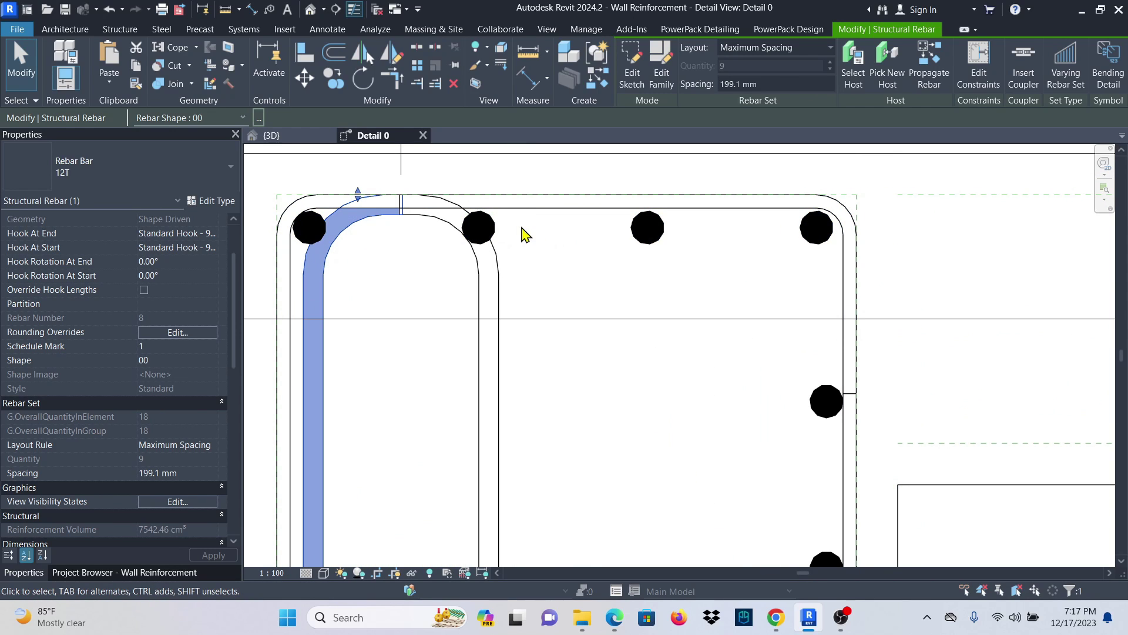
Edit the upper 20T row's individual bars, moving the second bar from the left about 20 mm to the right, and finish editing.
left_click(488, 234)
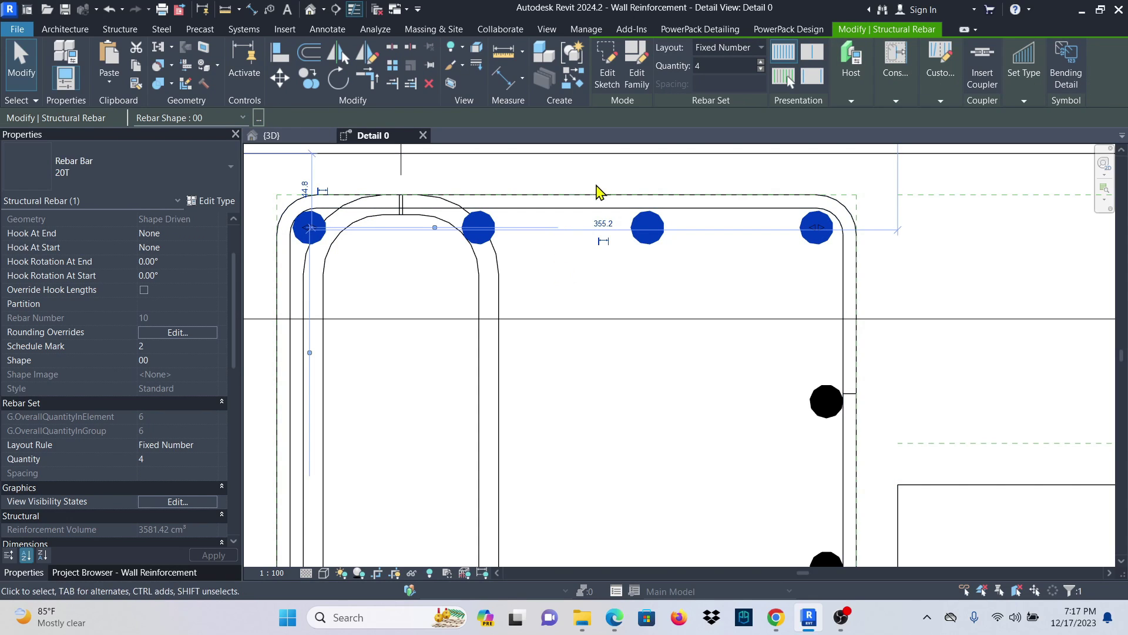
left_click(941, 102)
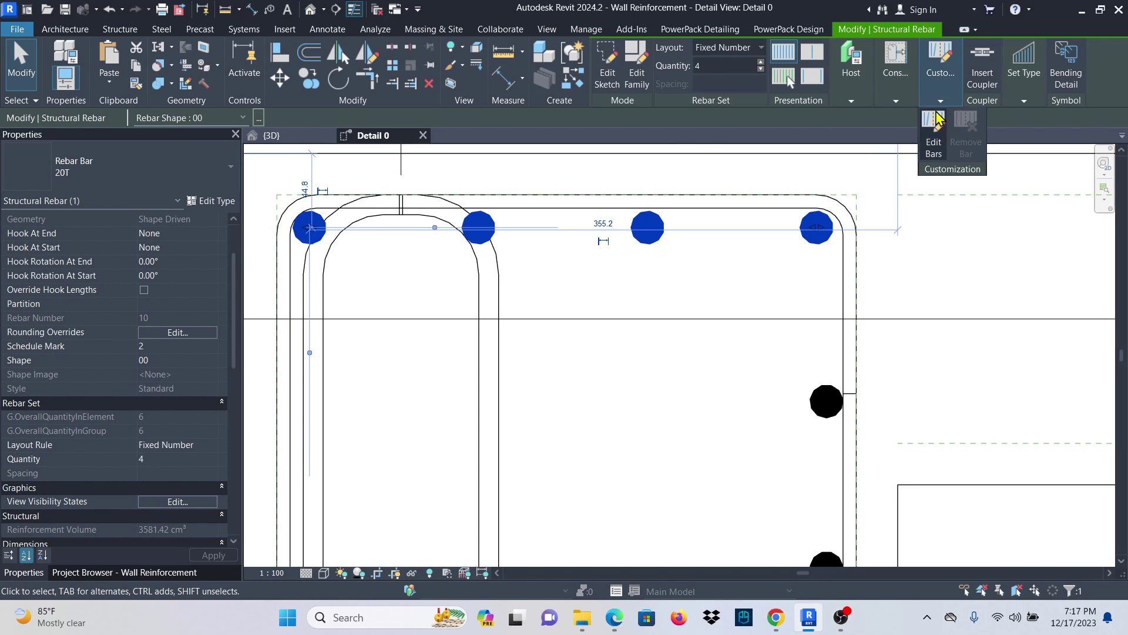
left_click(935, 124)
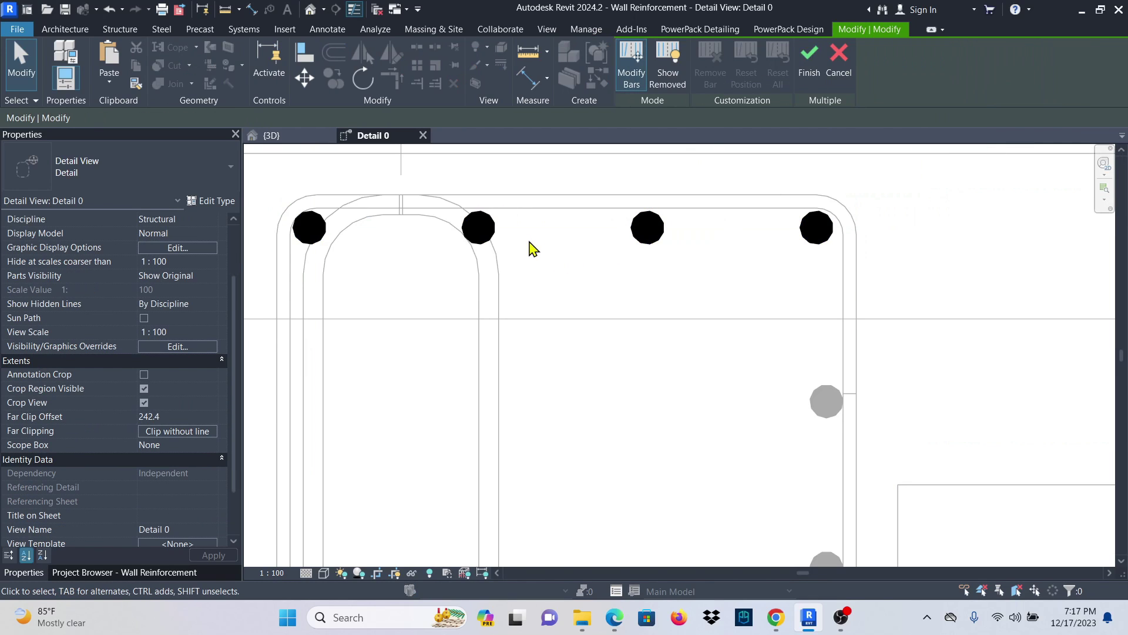
left_click(492, 229)
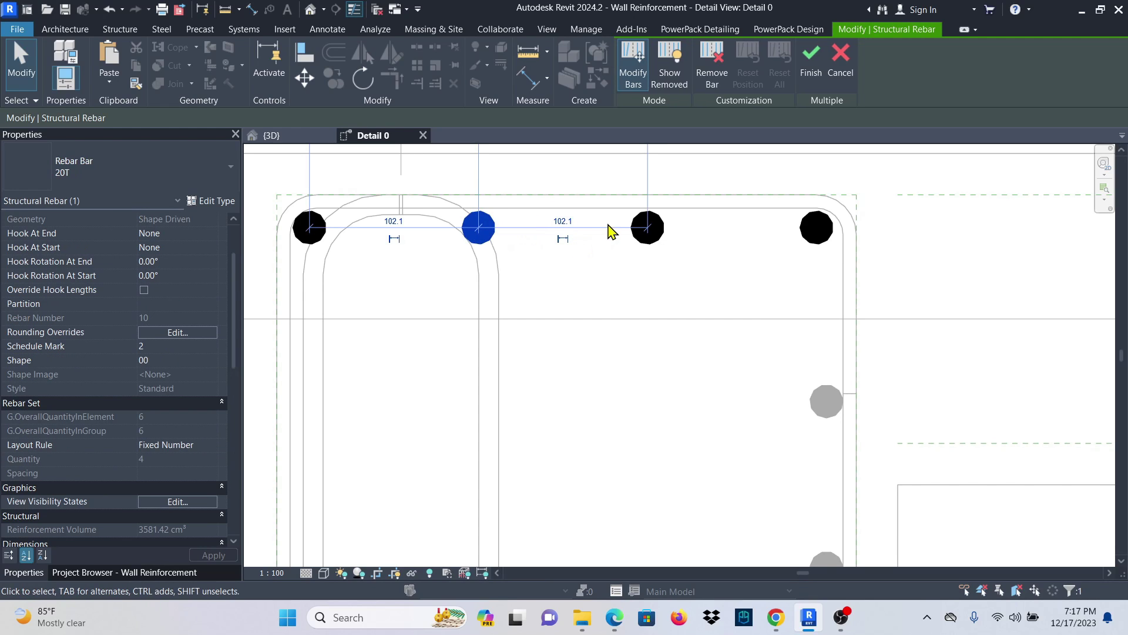
left_click(305, 79)
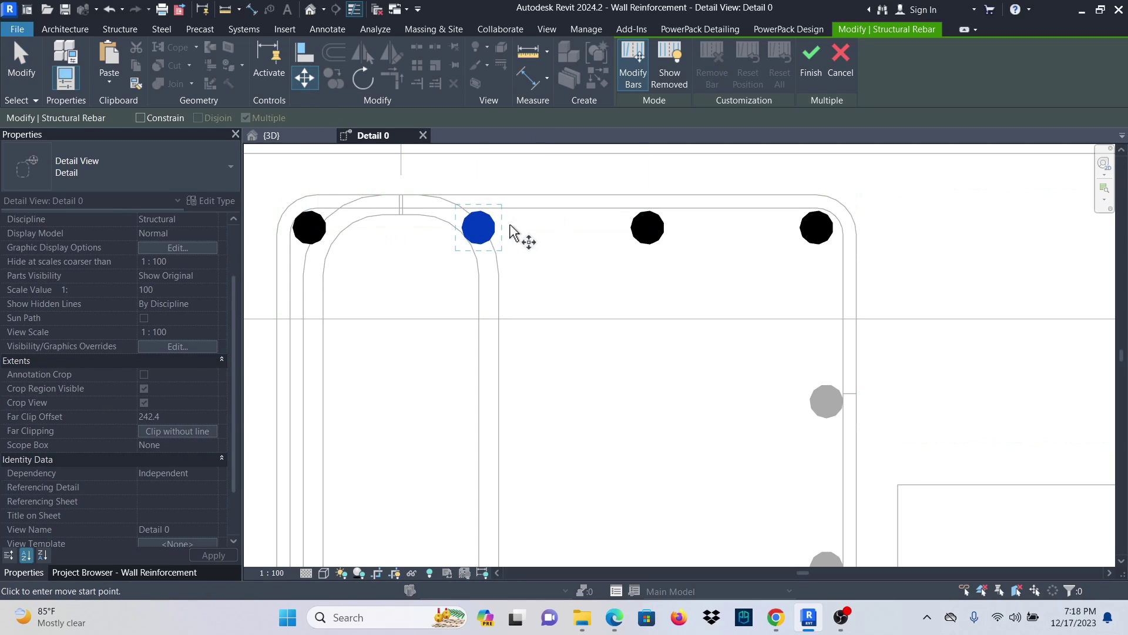
left_click(546, 231)
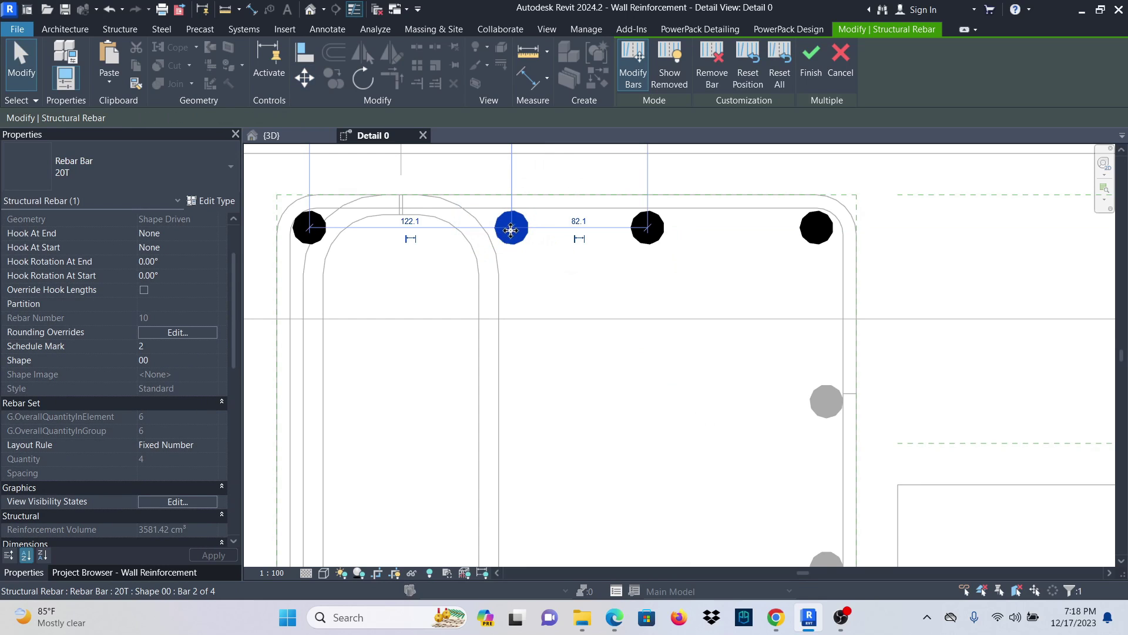
left_click(814, 67)
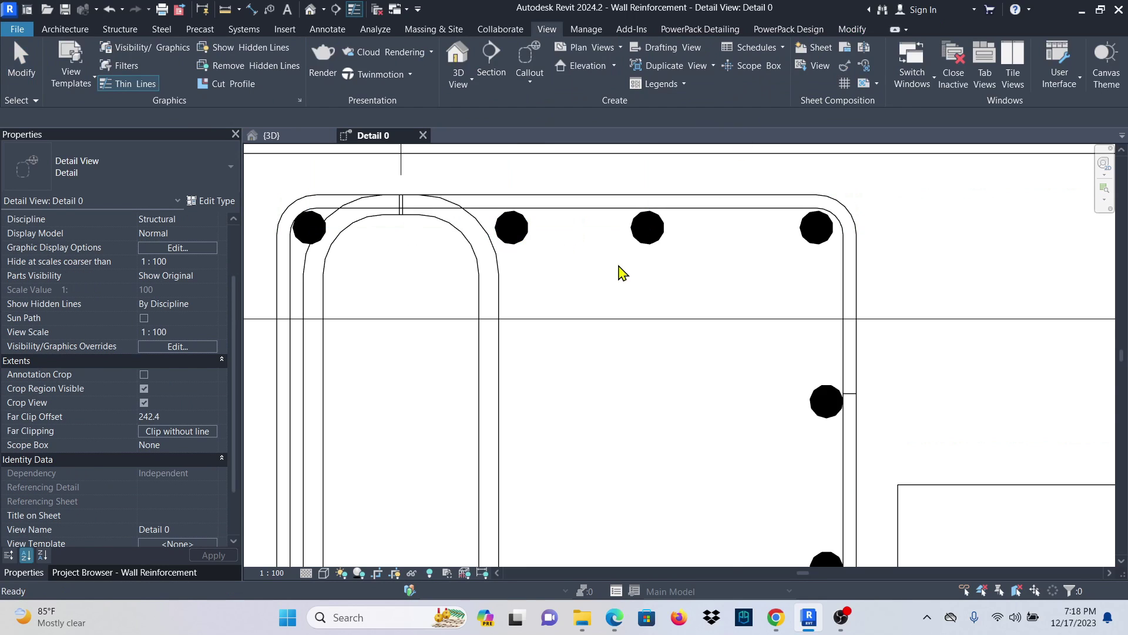
Mirror a copy of the upper four-bar row to the stirrup's lower side about a horizontal axis midway between the column's right corners.
scroll(514, 214, "down", 5)
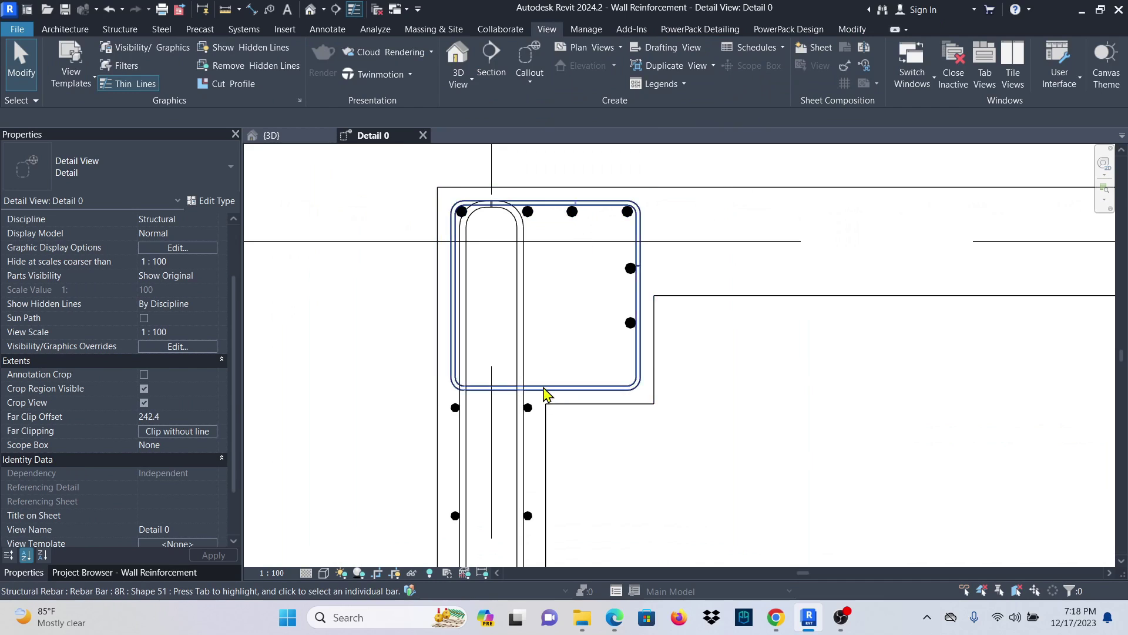
scroll(612, 396, "up", 1)
scroll(617, 403, "down", 1)
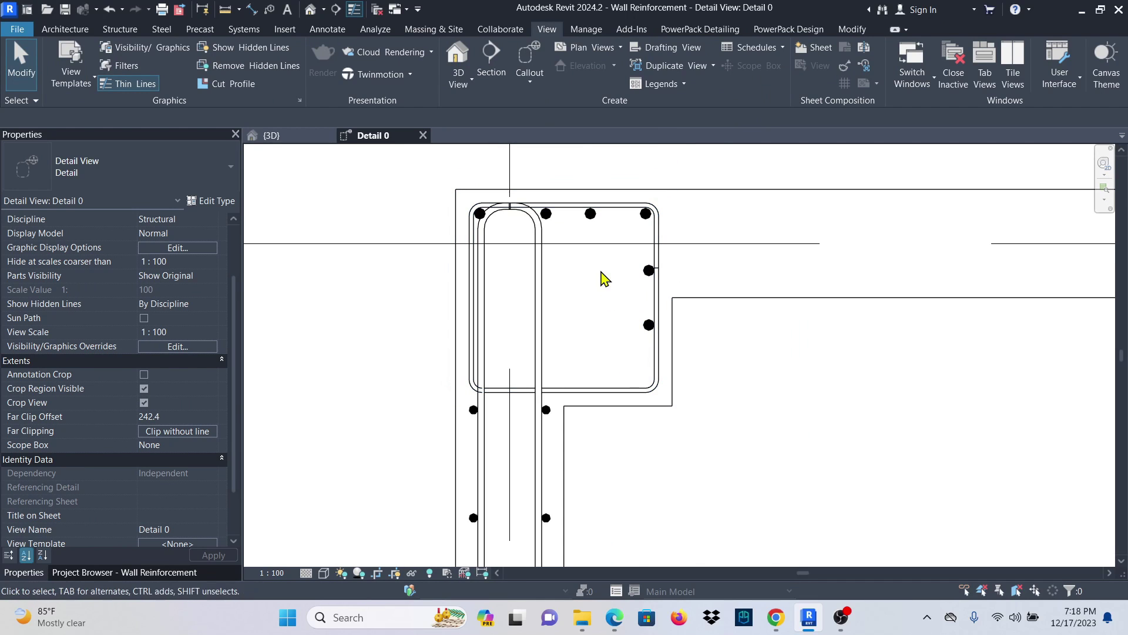
left_click(596, 220)
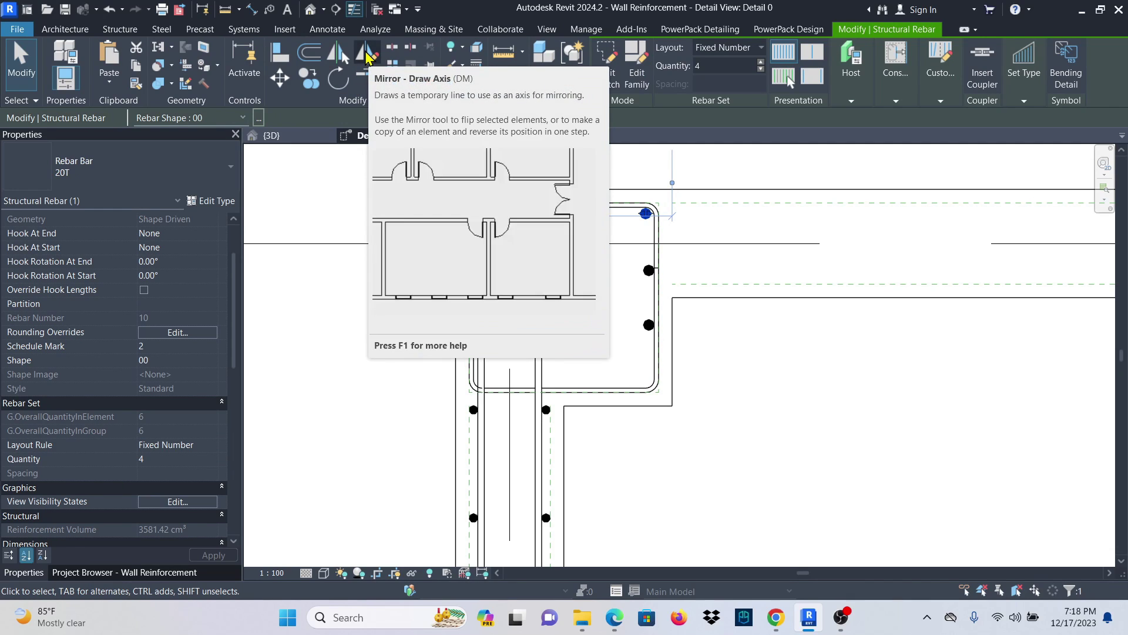
left_click(366, 56)
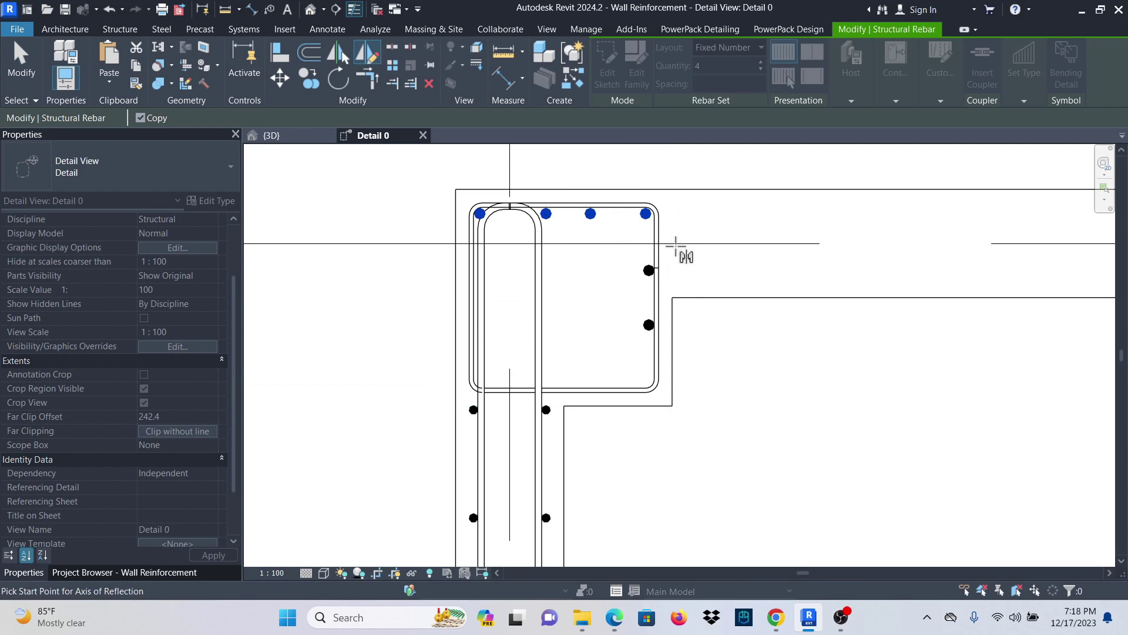
right_click(707, 338)
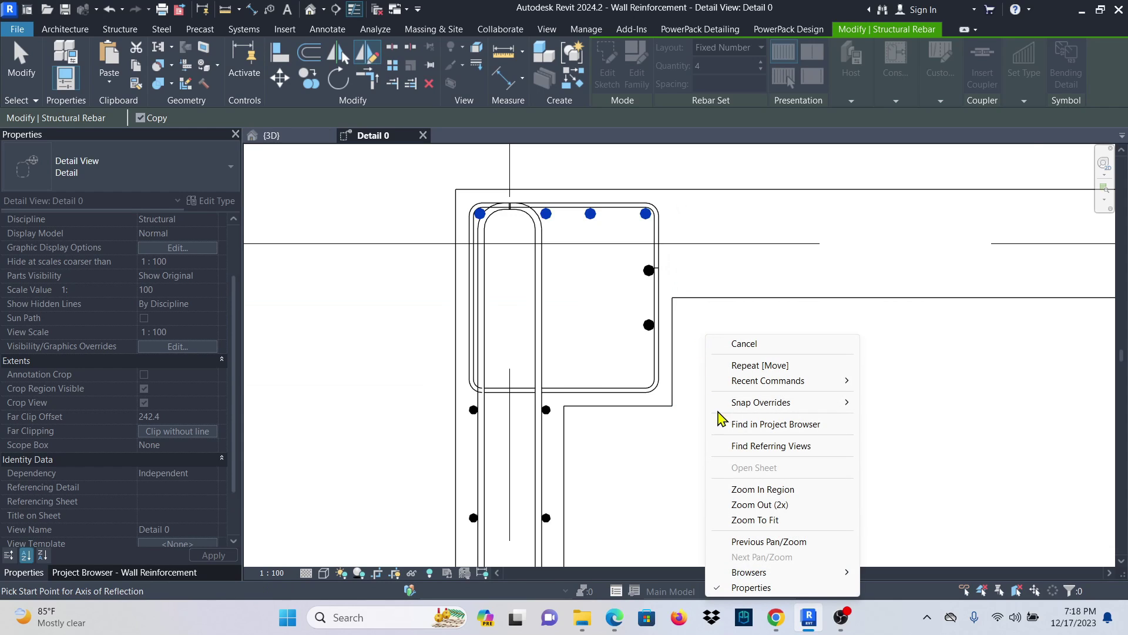
mouse_move(767, 409)
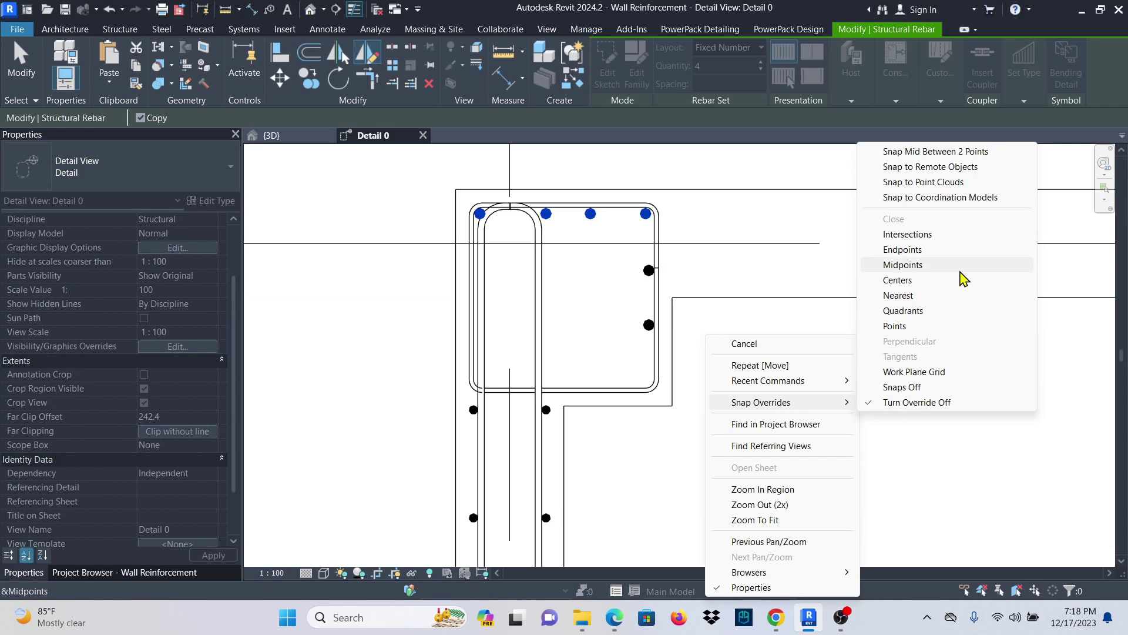
left_click(934, 153)
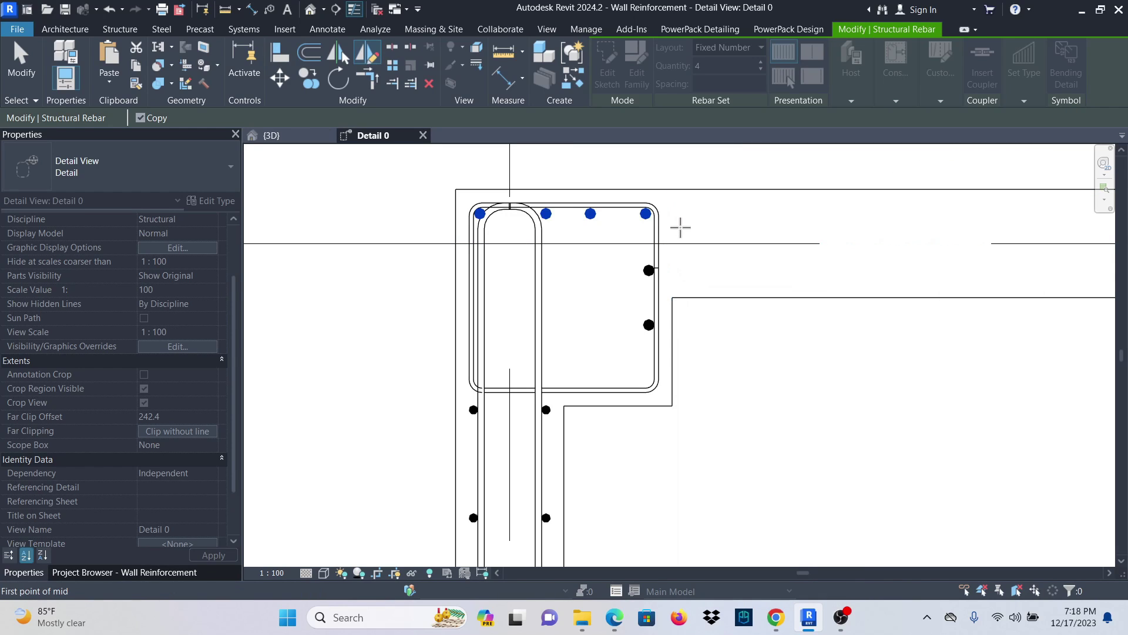
left_click(672, 189)
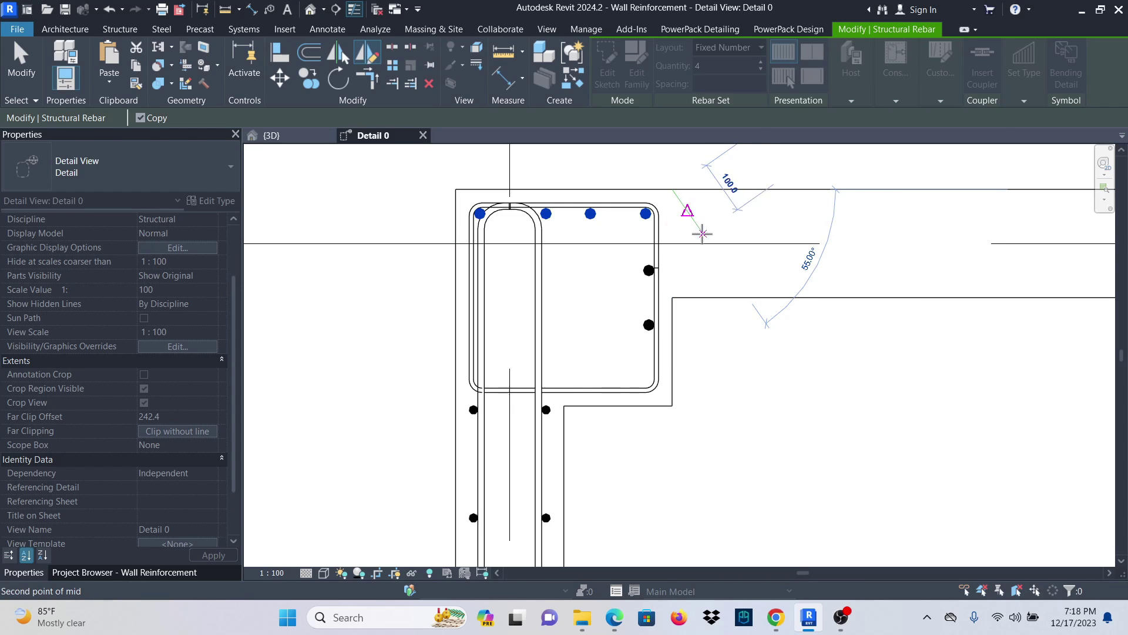
left_click(672, 406)
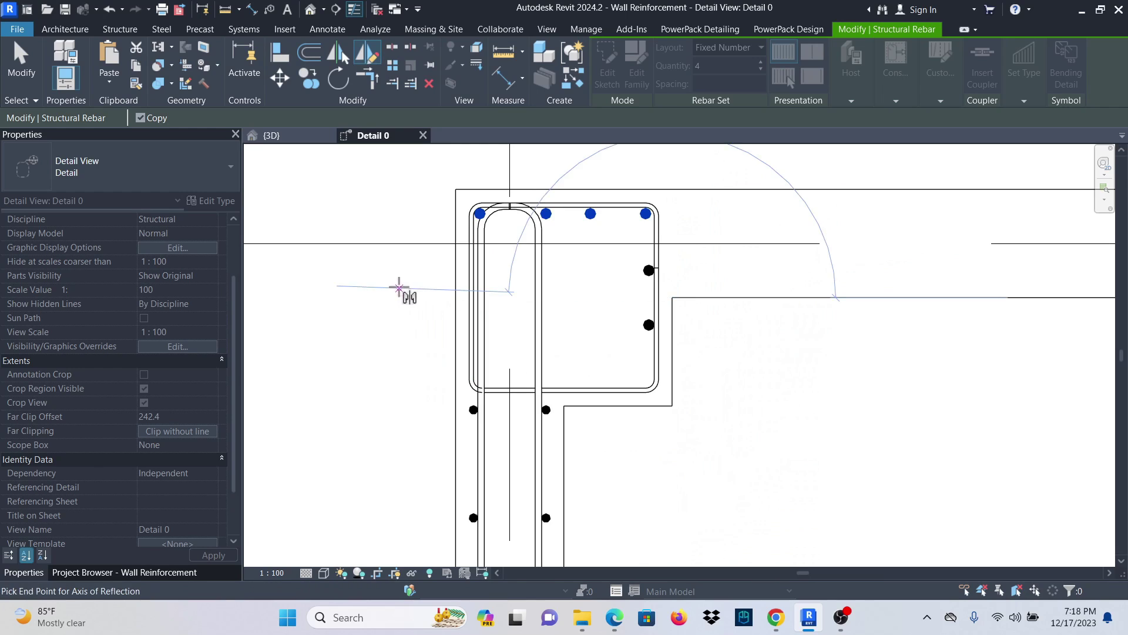
left_click(476, 317)
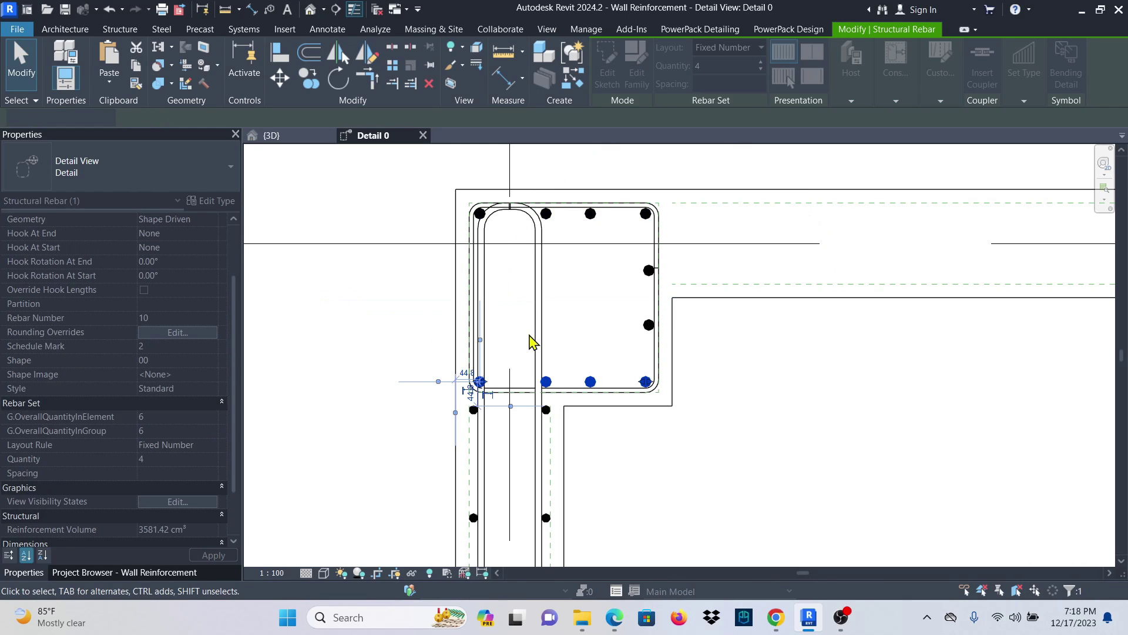
left_click(735, 397)
Mirror a copy of the two right-hand intermediate bars to the stirrup's left leg about a vertical axis midway between the column's lower corners.
scroll(624, 360, "up", 2)
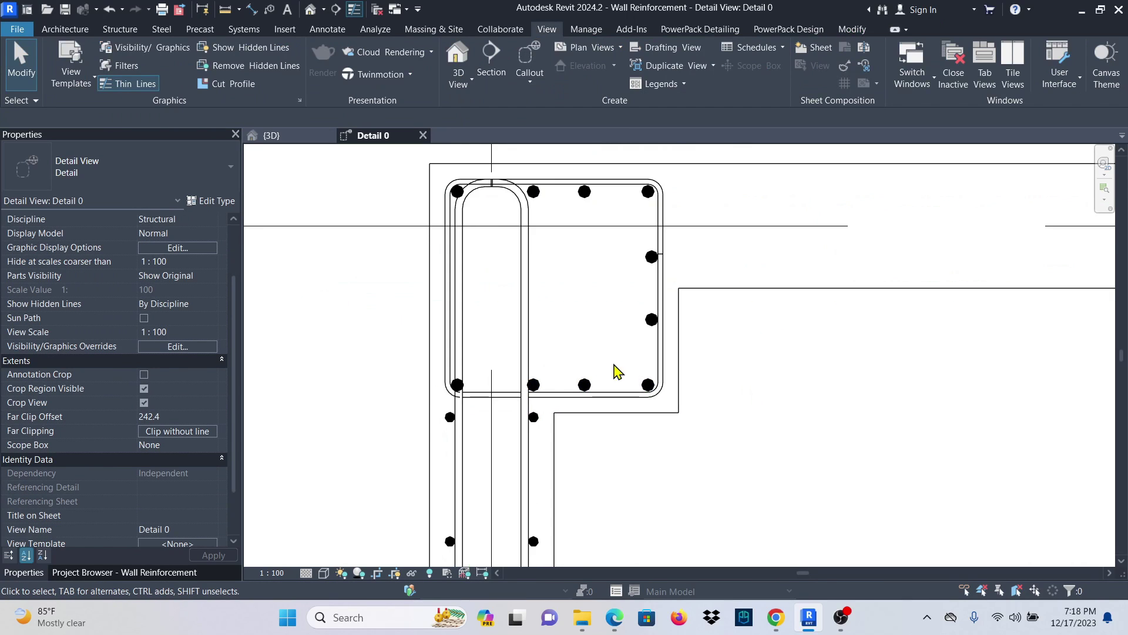
left_click(657, 315)
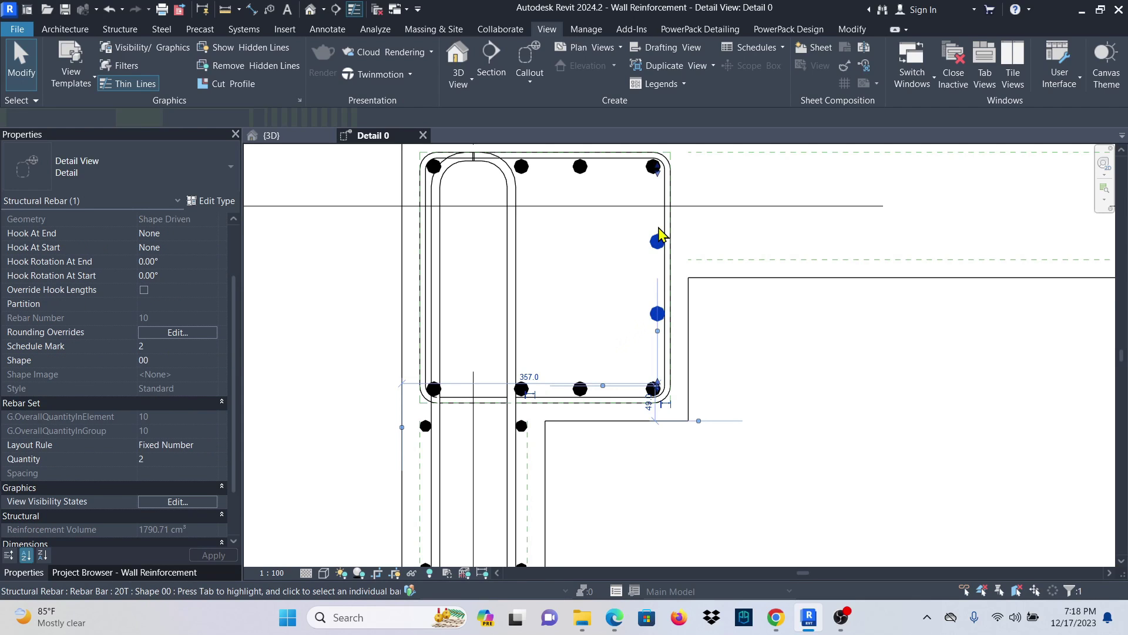
scroll(640, 326, "down", 1)
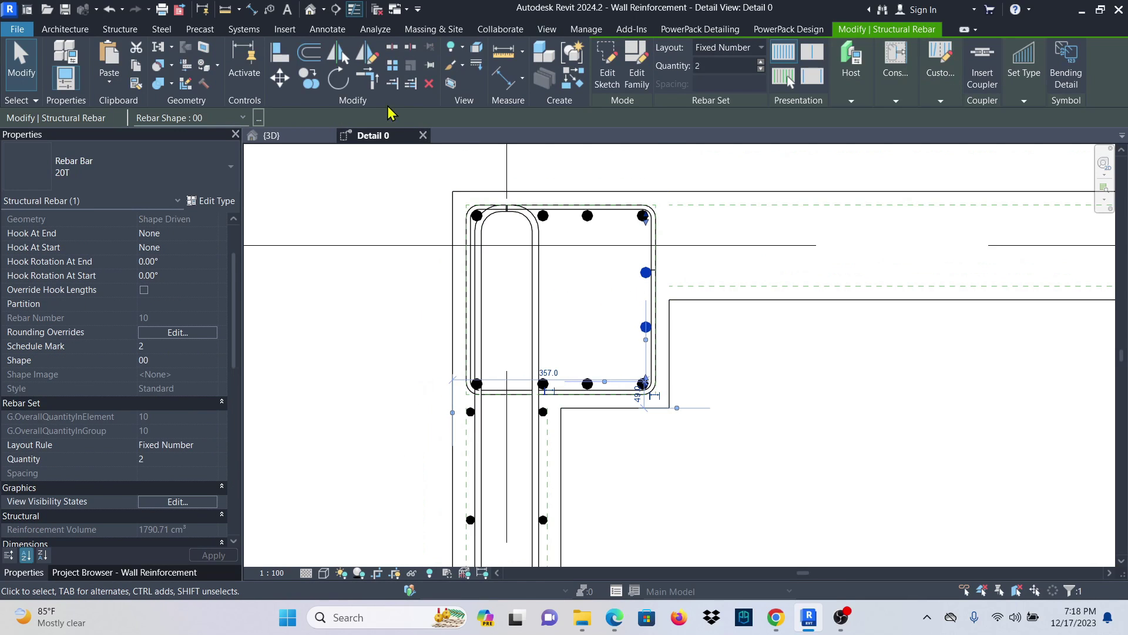
left_click(365, 56)
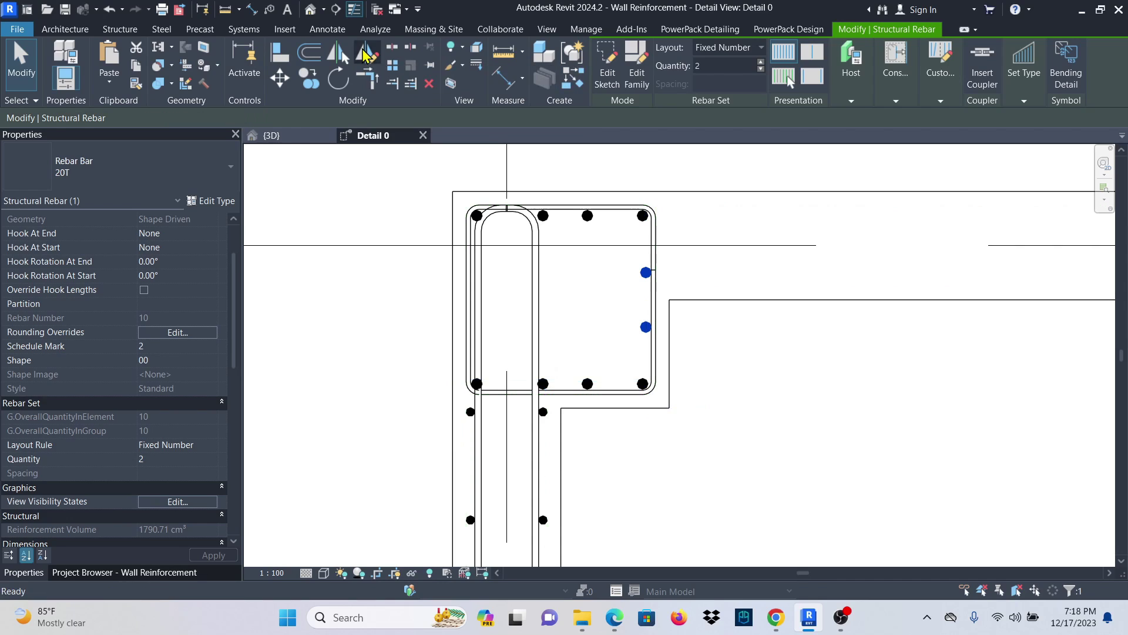
right_click(730, 334)
mouse_move(823, 405)
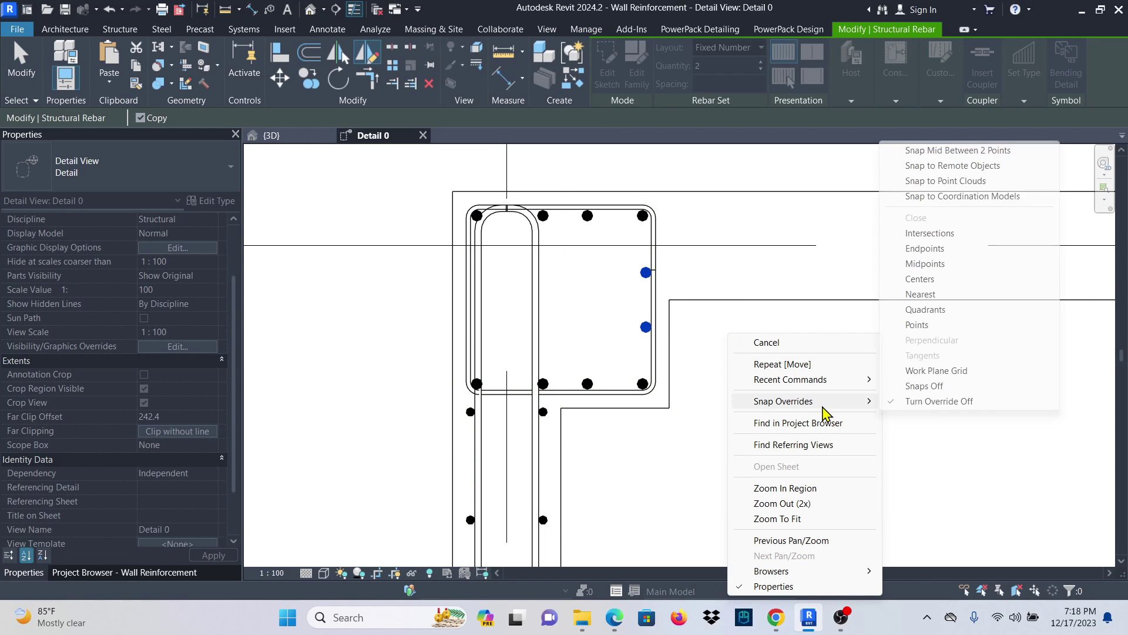
left_click(941, 151)
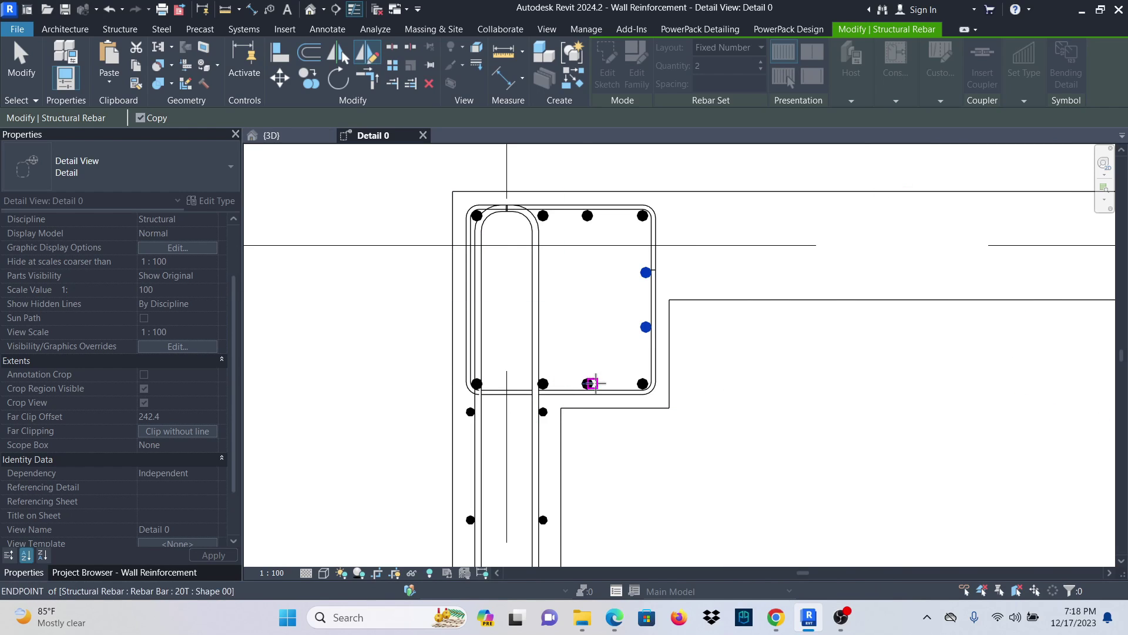
left_click(669, 407)
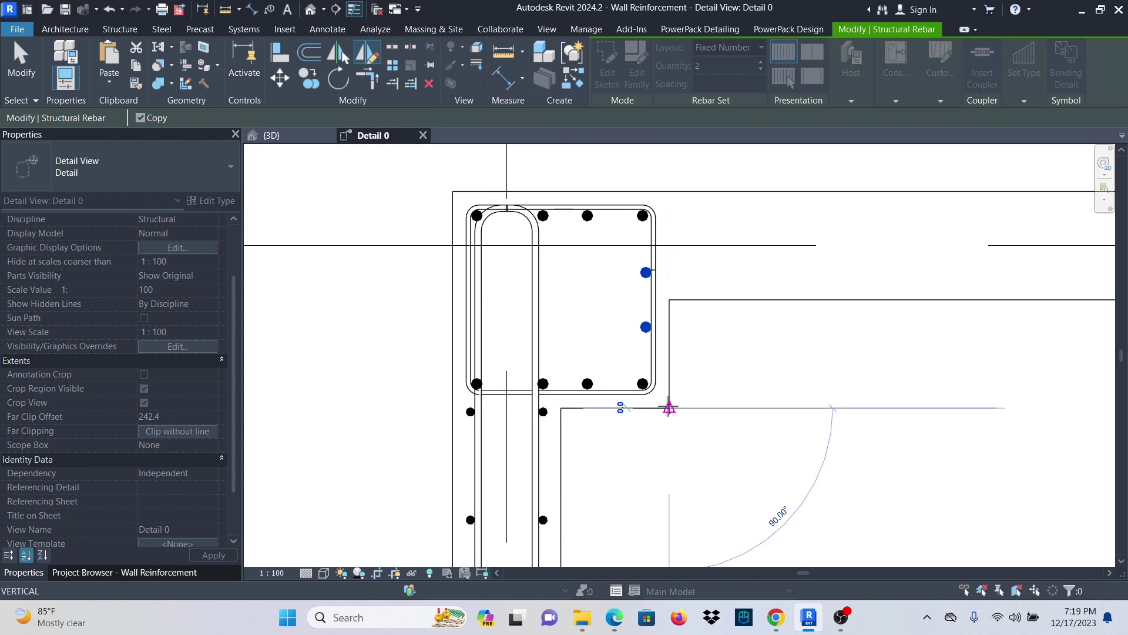
left_click(452, 408)
scroll(568, 489, "down", 2)
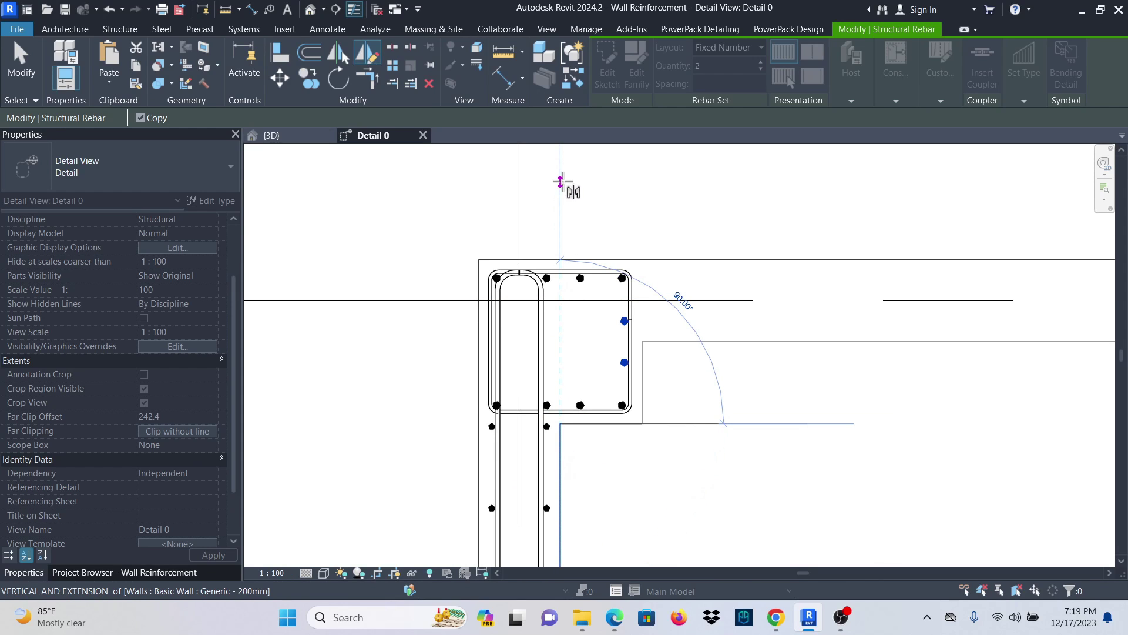
left_click(560, 181)
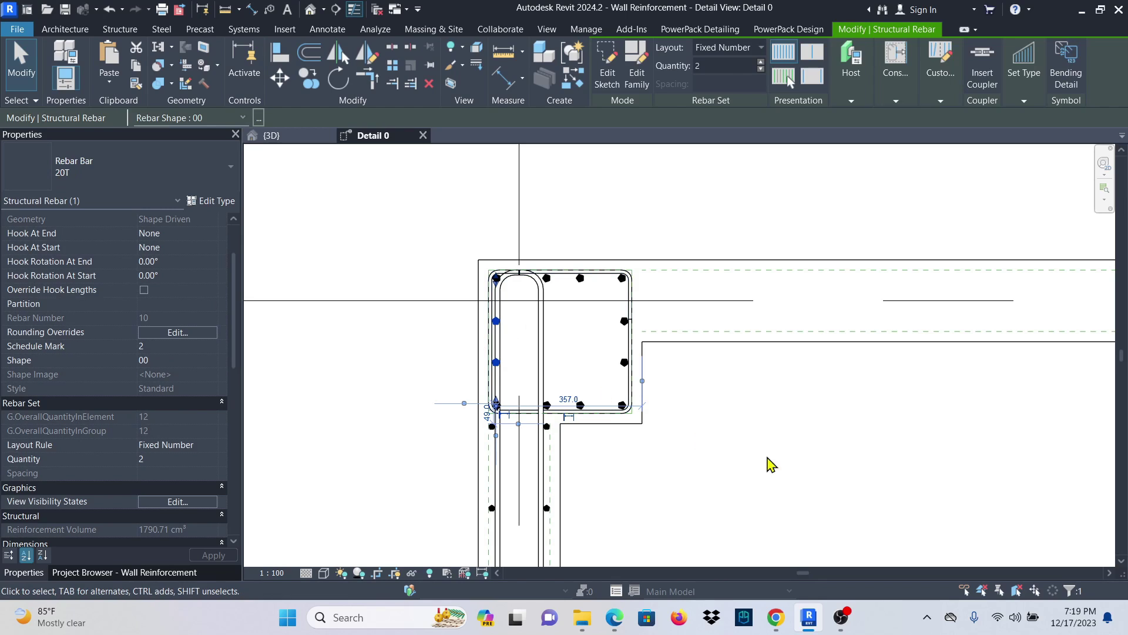
left_click(768, 461)
scroll(537, 376, "up", 1)
scroll(528, 364, "up", 3)
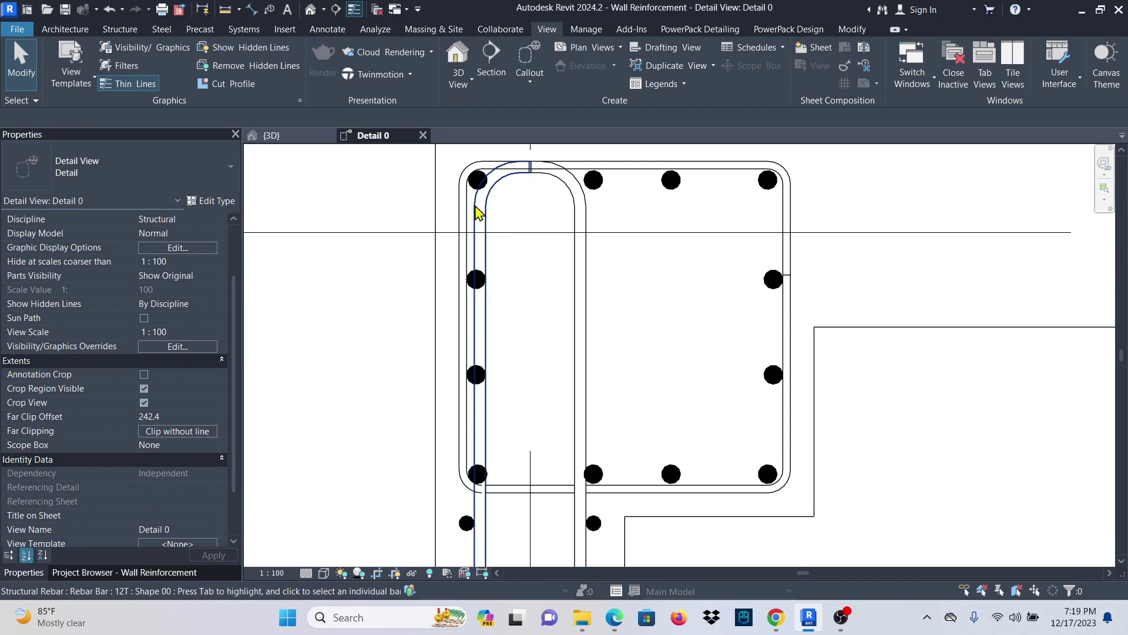
Examine where the 20T bars around the corner column's stirrup overlap the hooked 12T wall bar.
scroll(473, 212, "down", 3)
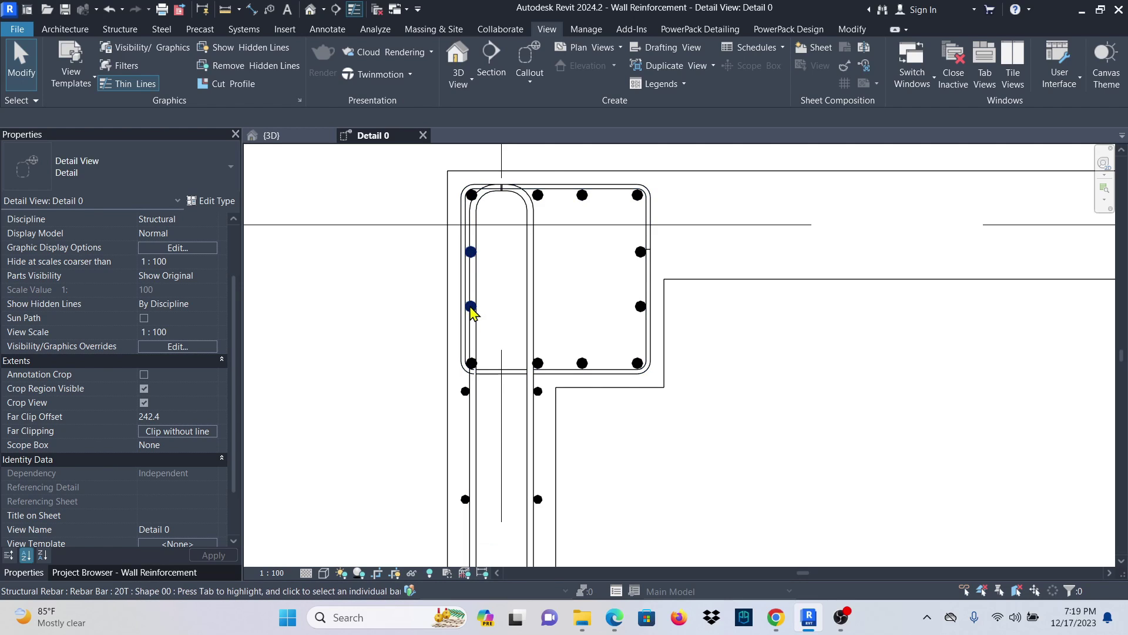
scroll(467, 310, "up", 1)
scroll(467, 310, "down", 4)
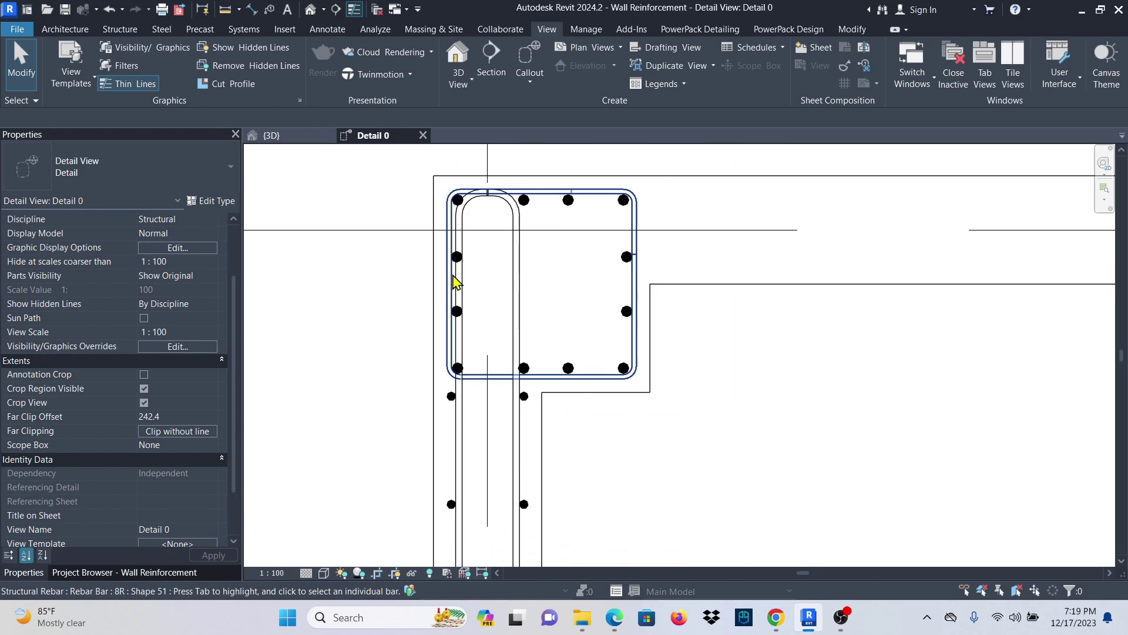
scroll(456, 390, "down", 1)
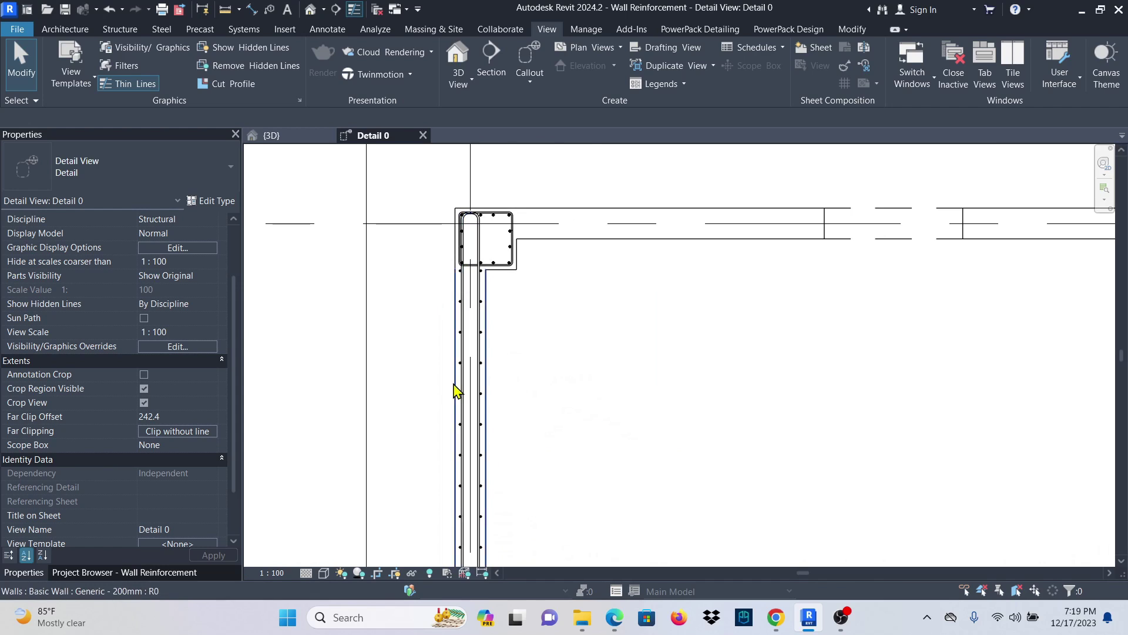
scroll(458, 362, "up", 3)
scroll(457, 363, "up", 1)
left_click(484, 371)
scroll(493, 275, "down", 4)
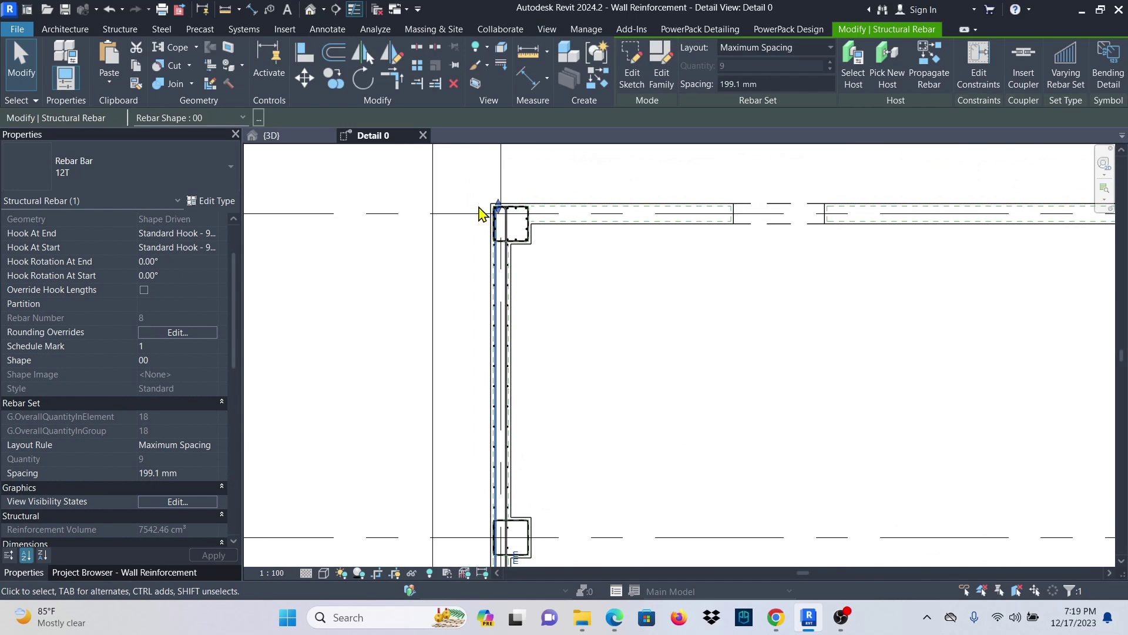
scroll(506, 203, "up", 5)
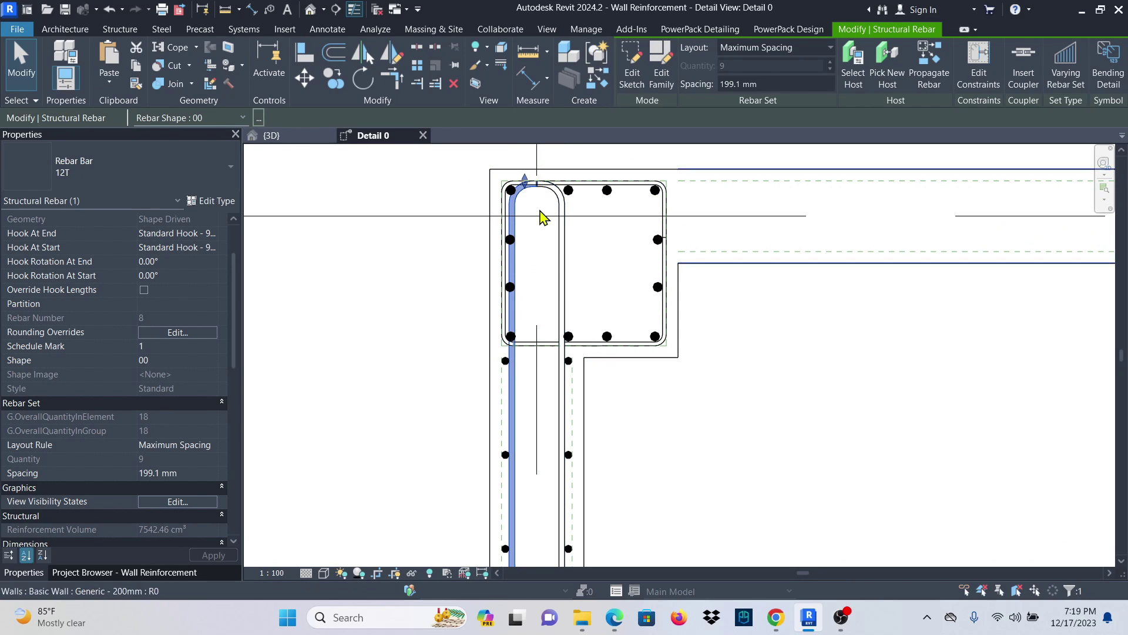
scroll(528, 270, "up", 2)
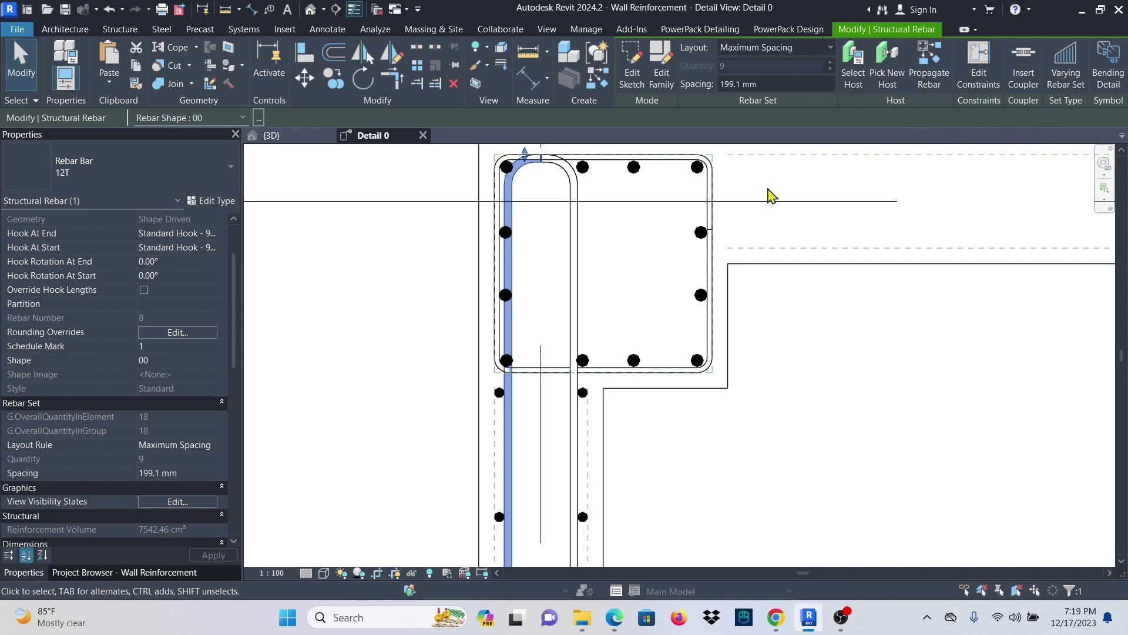
left_click(858, 397)
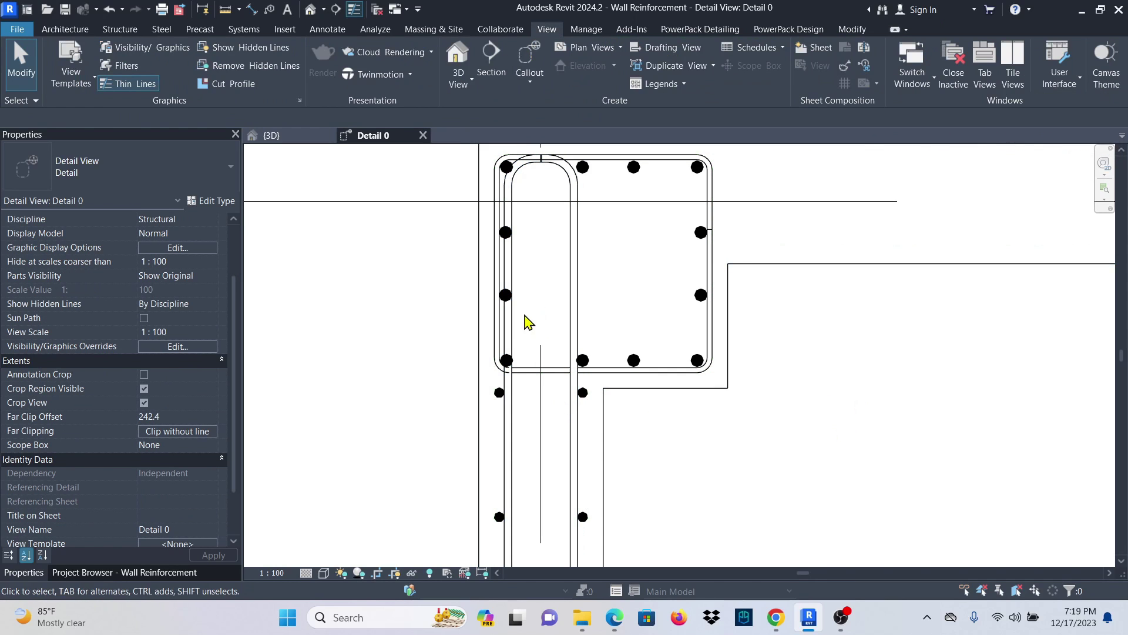
Move the pair of 20T intermediate bars on the stirrup's left leg 20 mm to the right, against the 12T wall bar's inner edge.
scroll(501, 282, "up", 1)
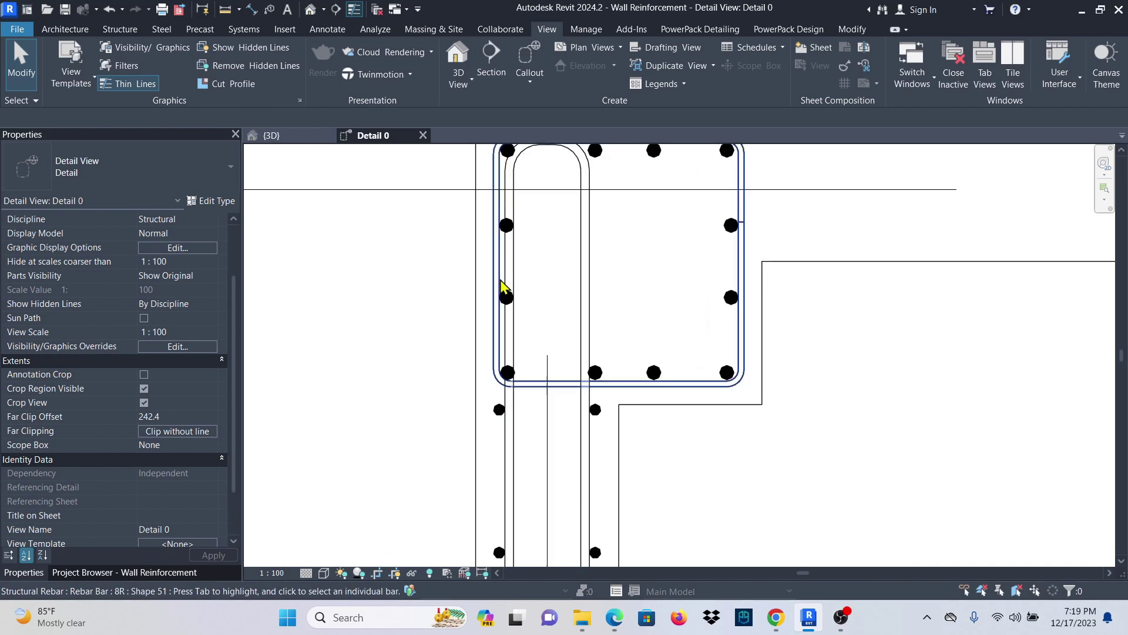
scroll(501, 281, "up", 2)
left_click(507, 226)
scroll(448, 365, "down", 3)
scroll(487, 323, "up", 3)
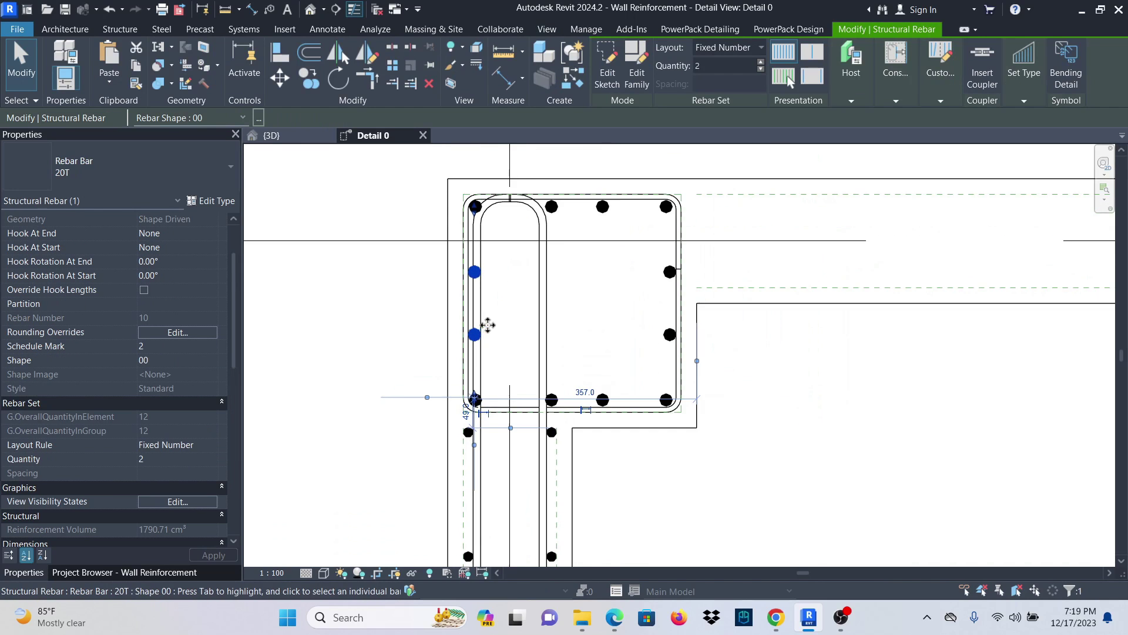
left_click(282, 81)
scroll(486, 344, "up", 4)
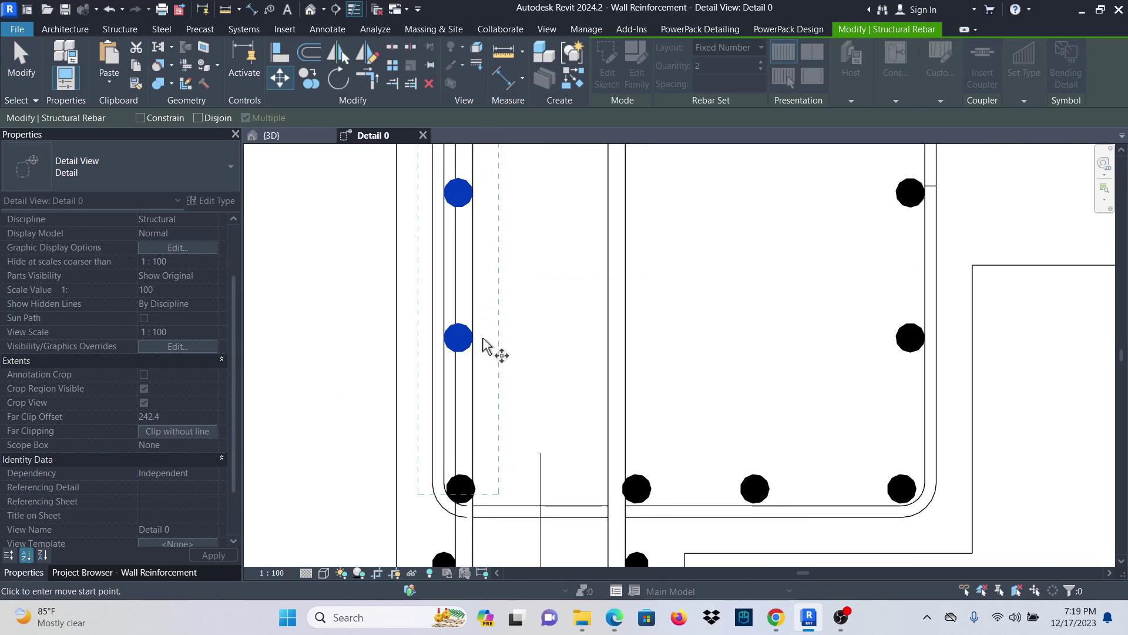
scroll(487, 347, "up", 1)
left_click(444, 338)
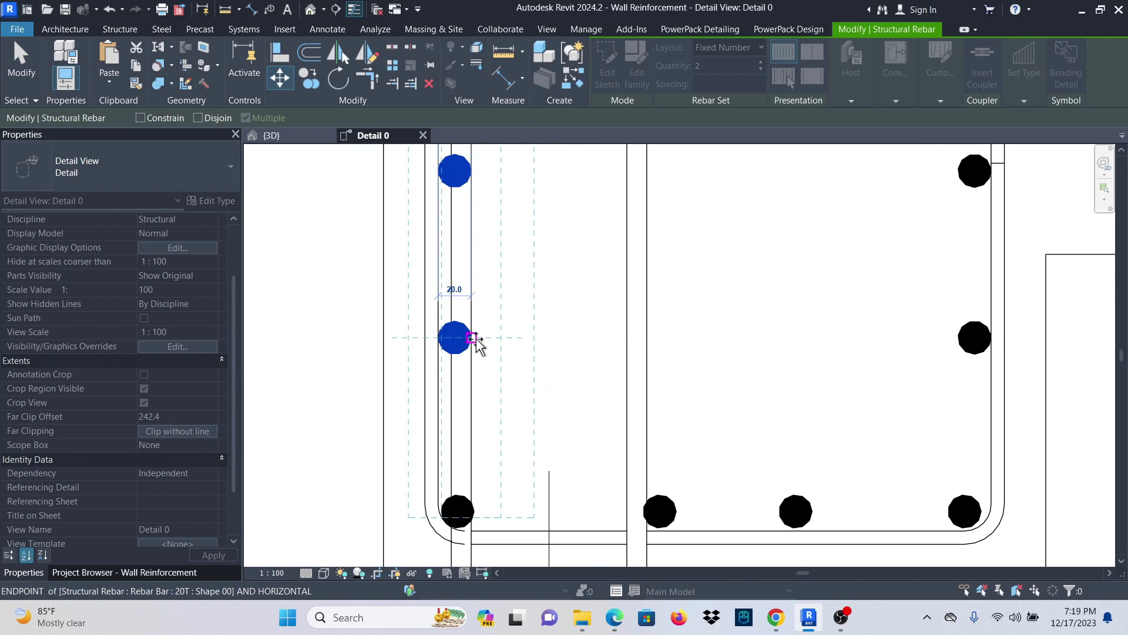
left_click(555, 366)
key("Escape")
scroll(461, 440, "down", 3)
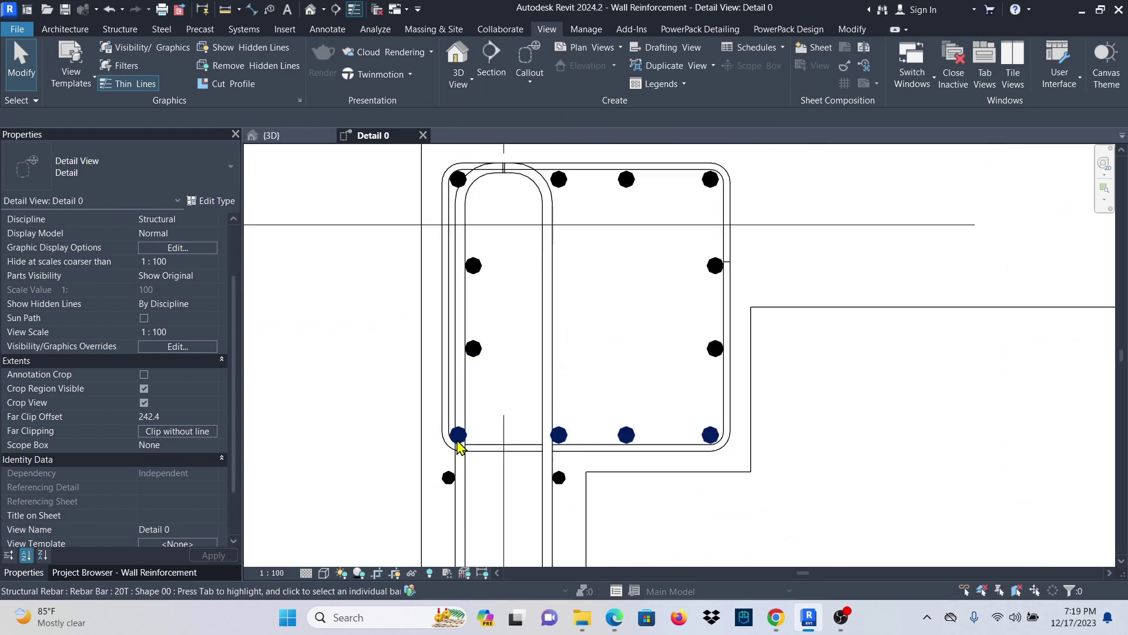
Shift the lower 20T row's left end bar to about 63 mm from the column's left face, inside the 12T wall bar.
scroll(469, 445, "up", 3)
left_click(467, 435)
scroll(464, 431, "up", 3)
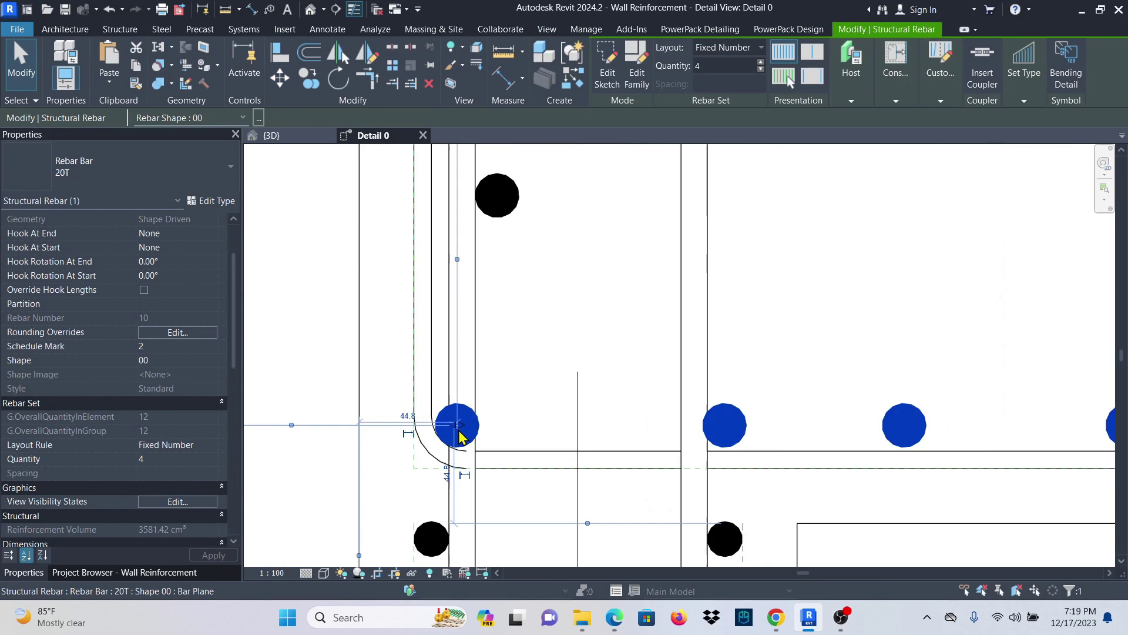
left_click_drag(461, 422, 522, 421)
scroll(428, 503, "down", 4)
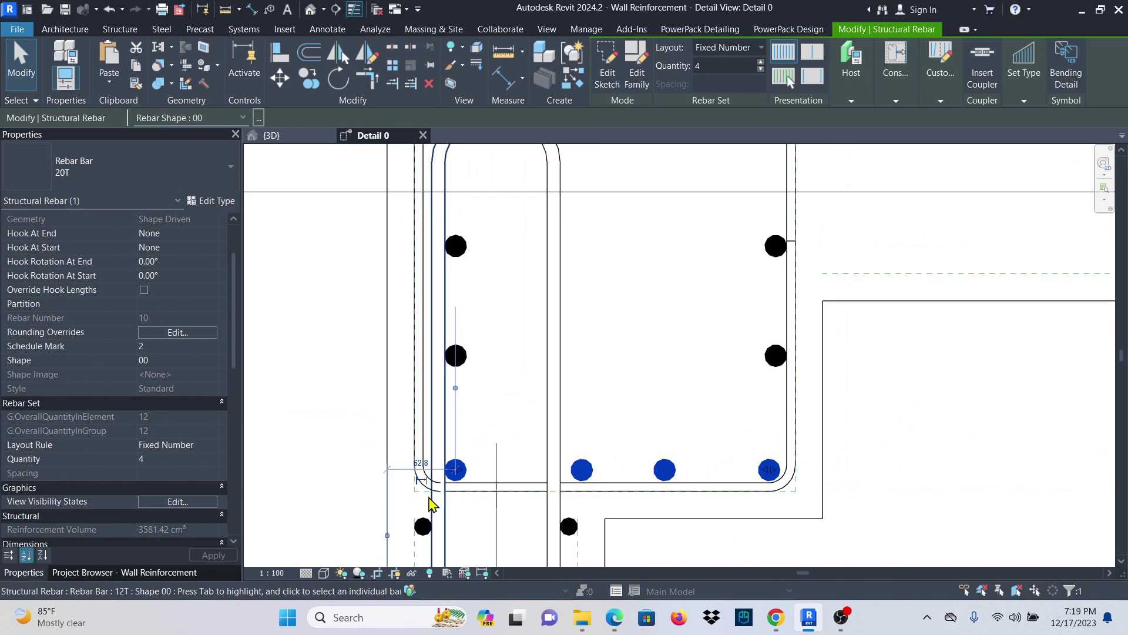
scroll(461, 317, "up", 3)
key("Escape")
Shift the upper 20T row's left end bar to the right, into the bend of the hooked 12T wall bar.
scroll(428, 314, "up", 3)
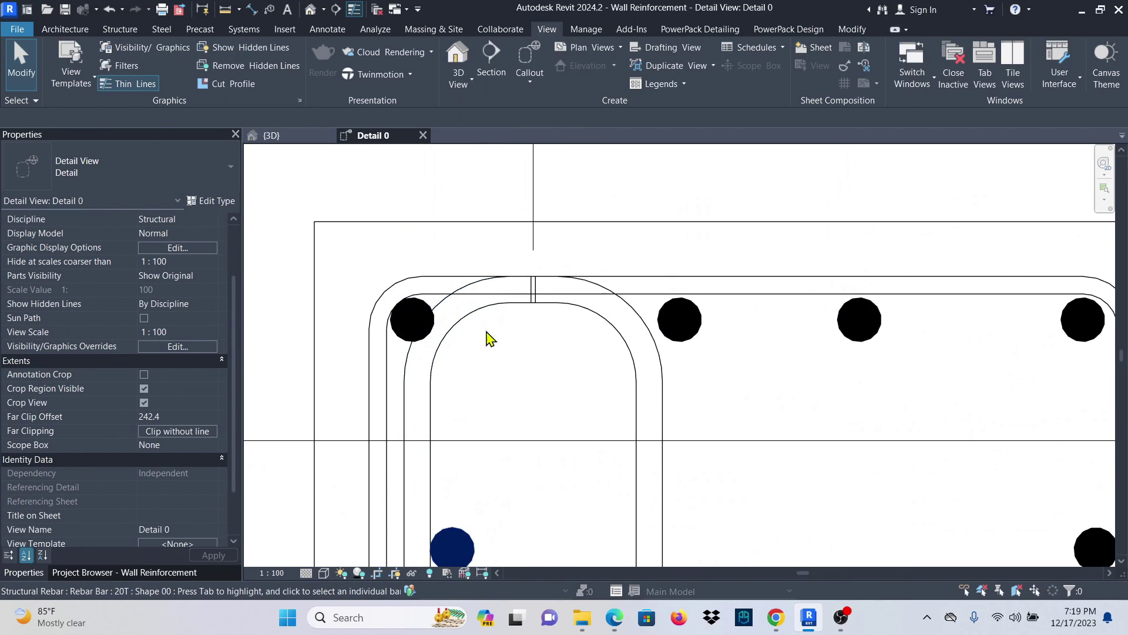
left_click(422, 313)
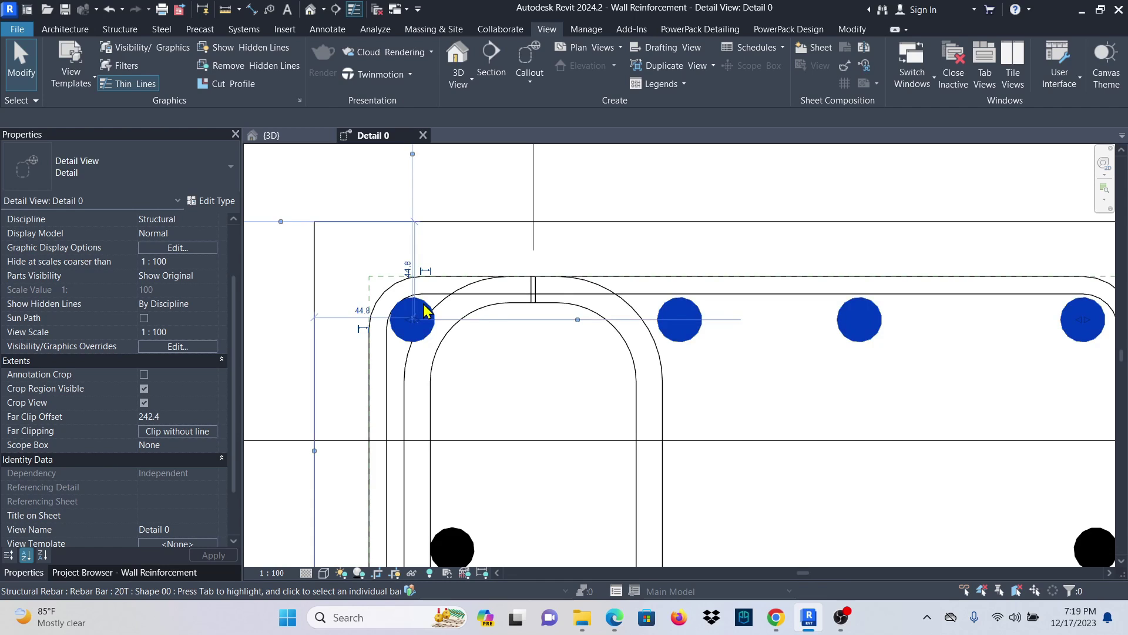
scroll(422, 315, "up", 5)
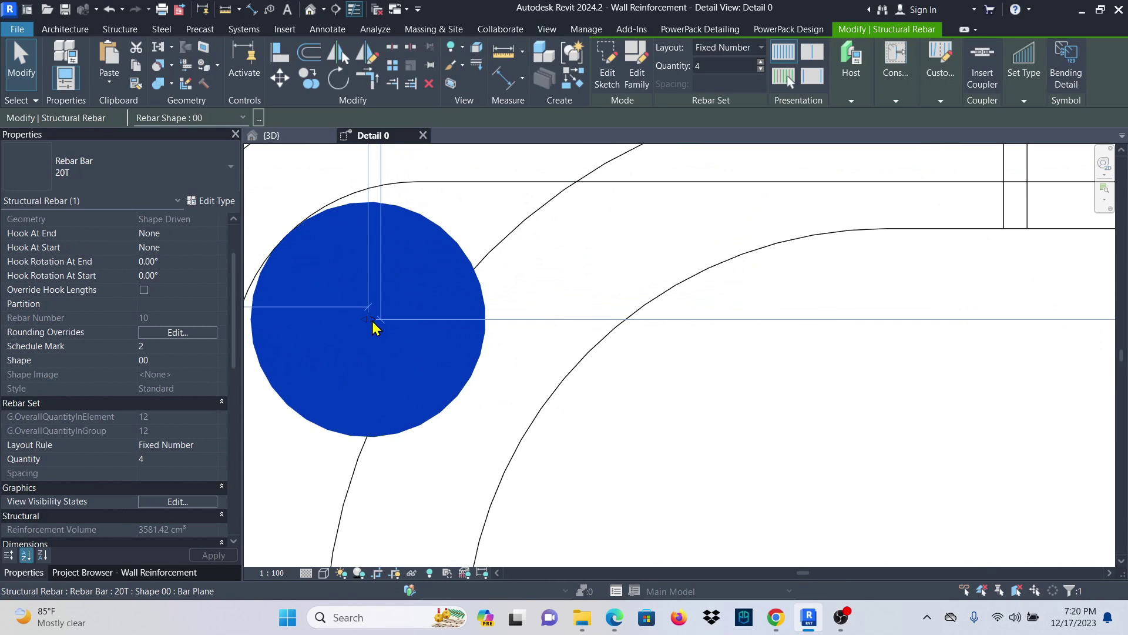
left_click_drag(376, 327, 820, 382)
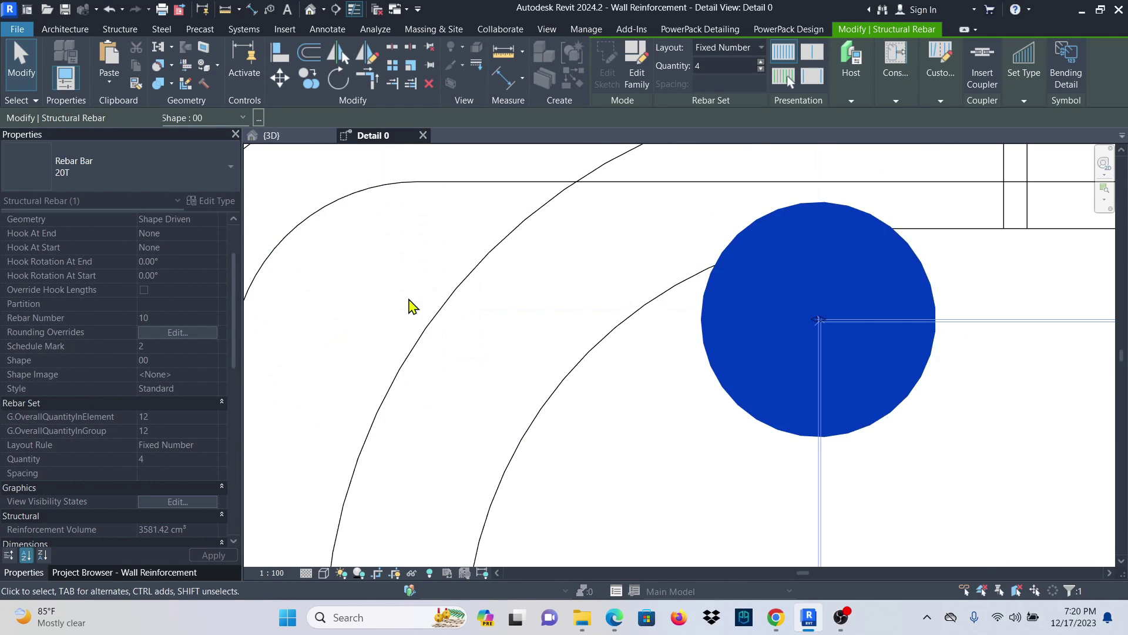
scroll(412, 306, "down", 5)
key("Escape")
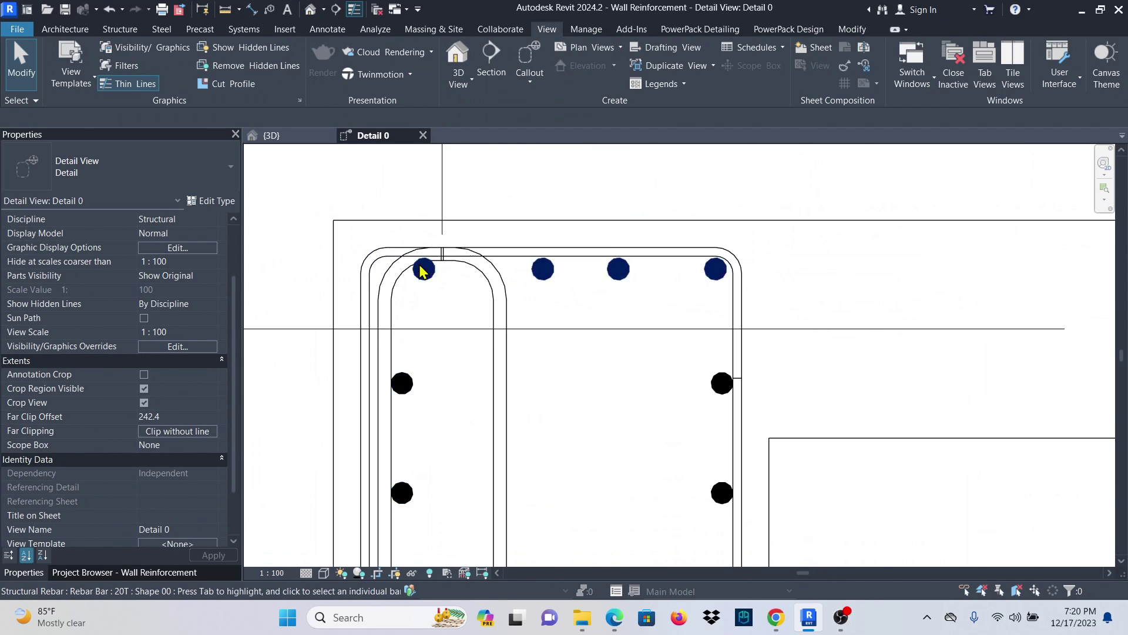
Examine the adjusted 20T bar arrangement in the corner column relative to its stirrup and the adjoining walls.
scroll(422, 271, "down", 6)
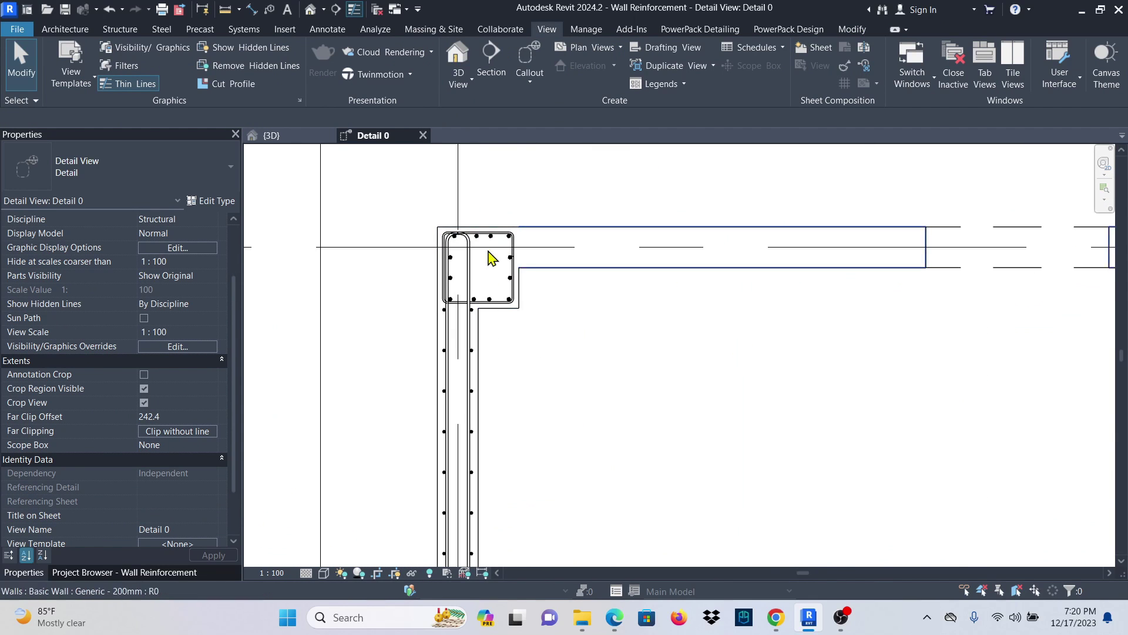
scroll(497, 222, "down", 2)
scroll(494, 223, "up", 3)
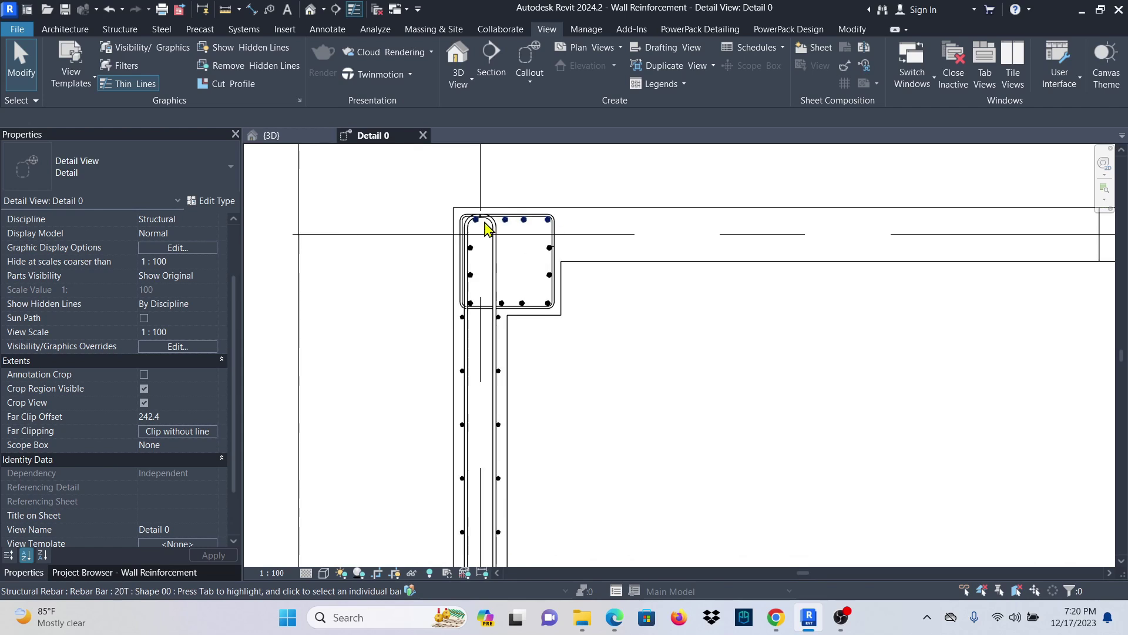
scroll(500, 234, "up", 4)
scroll(559, 400, "down", 3)
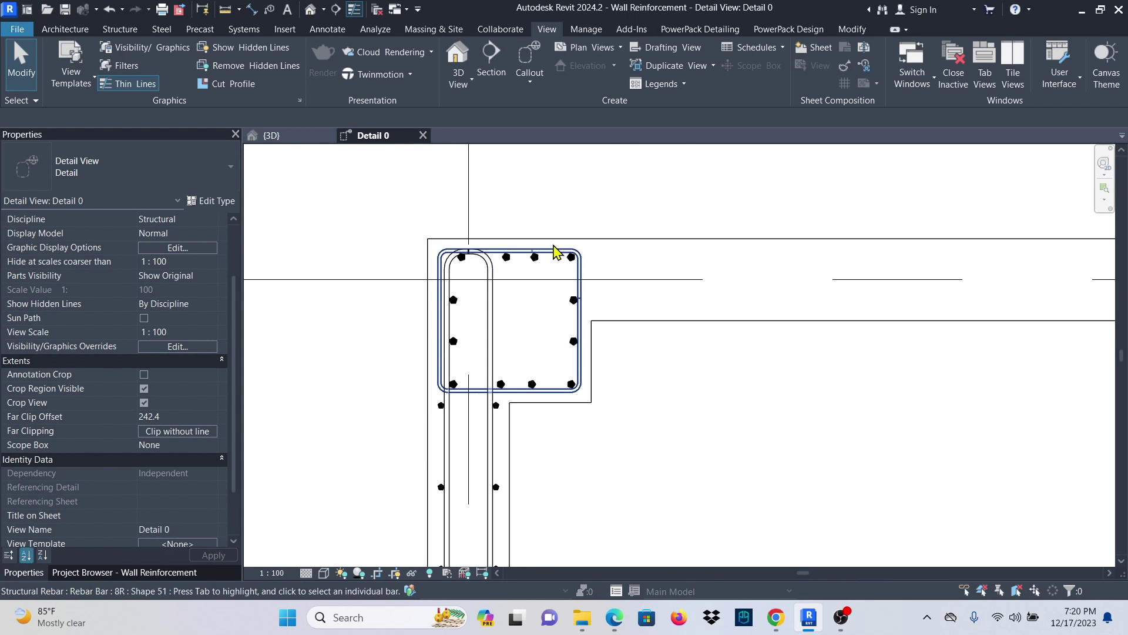
scroll(582, 396, "up", 1)
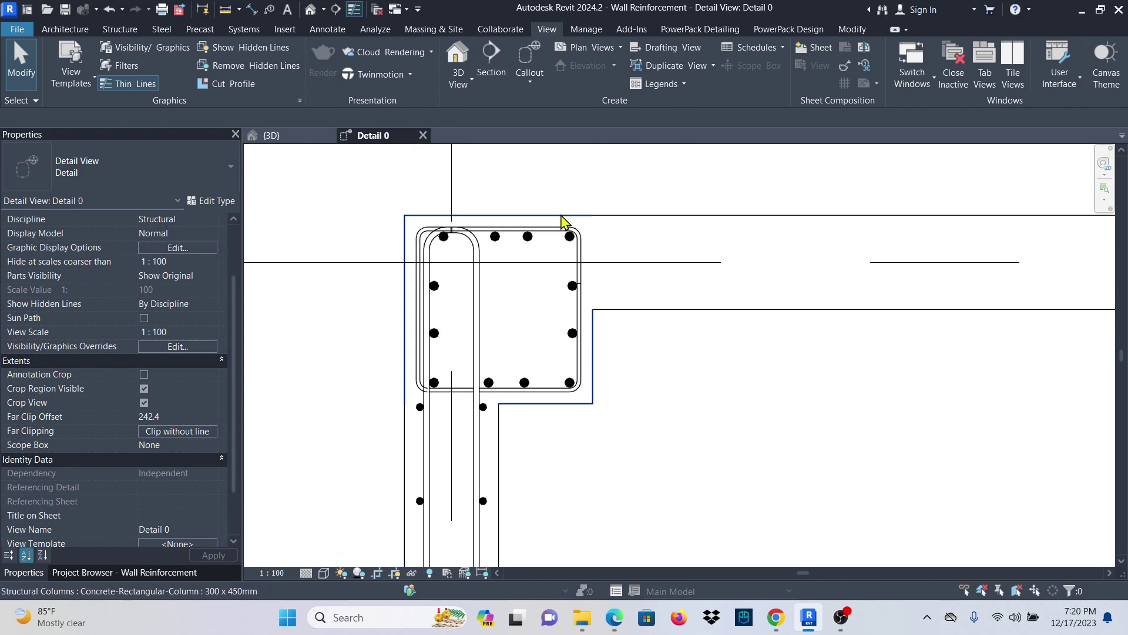
scroll(562, 373, "up", 1)
left_click(573, 390)
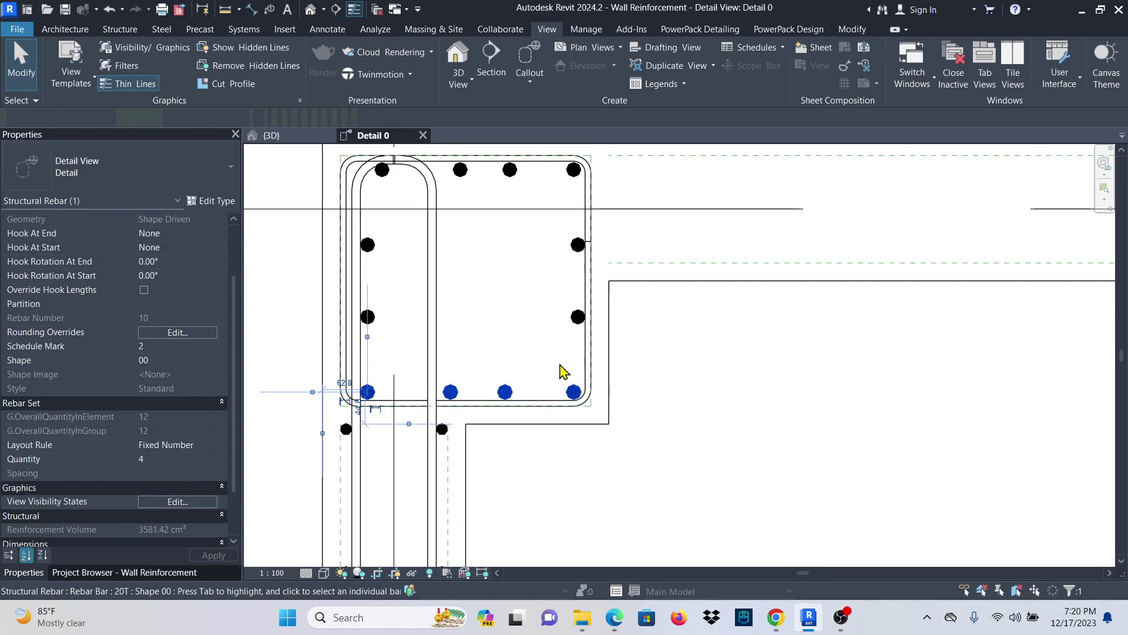
left_click(576, 318, "ctrl")
left_click(368, 317, "ctrl")
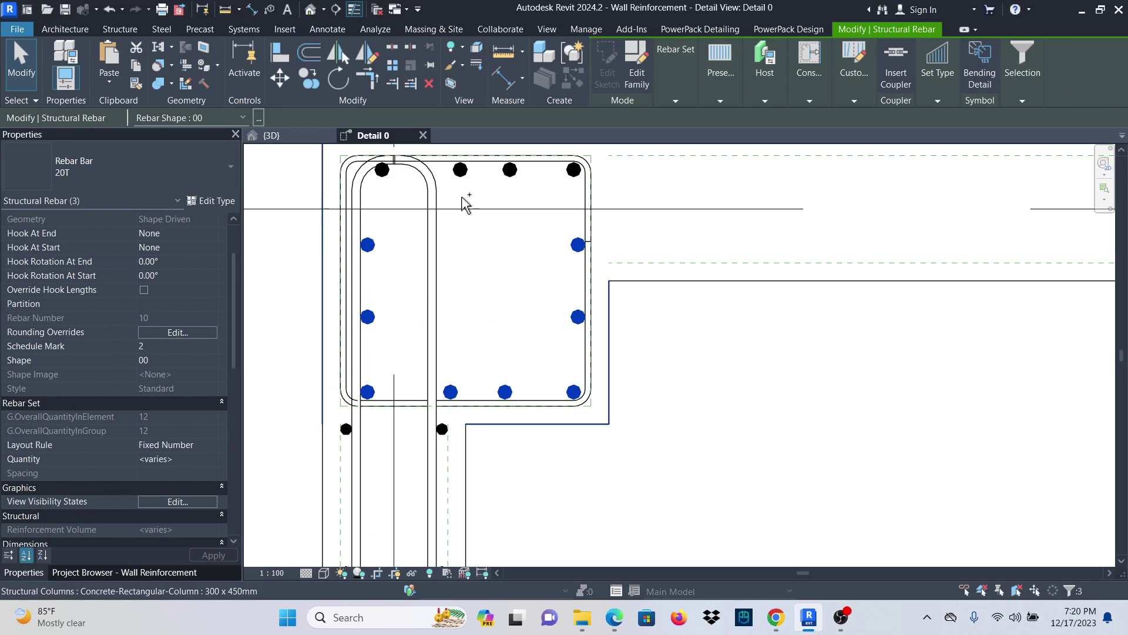
left_click(460, 170, "ctrl")
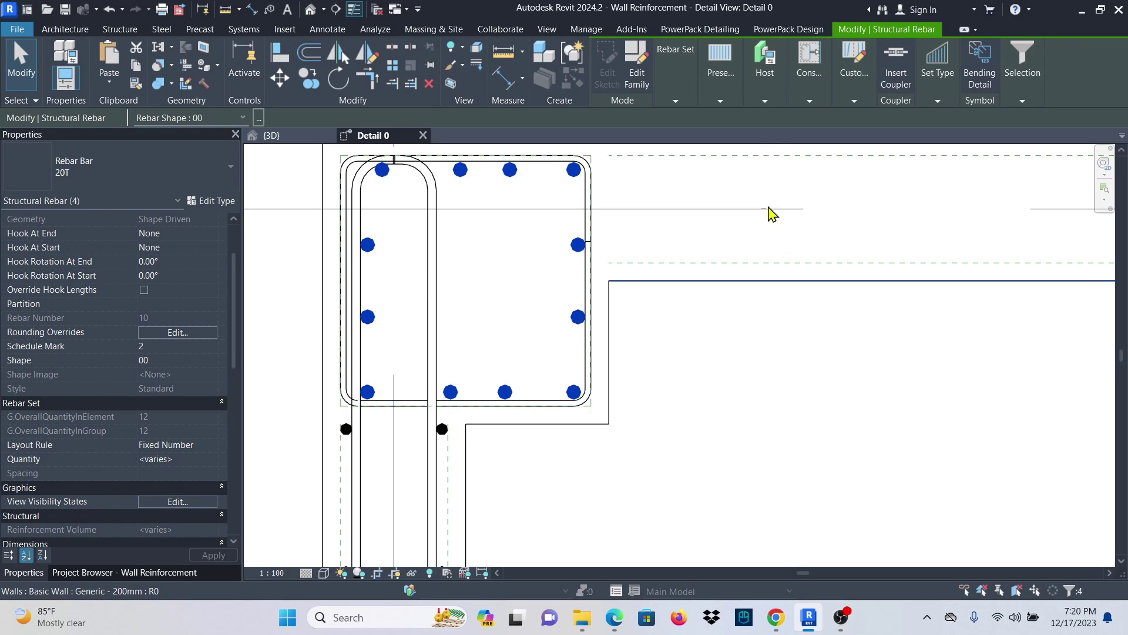
left_click(765, 102)
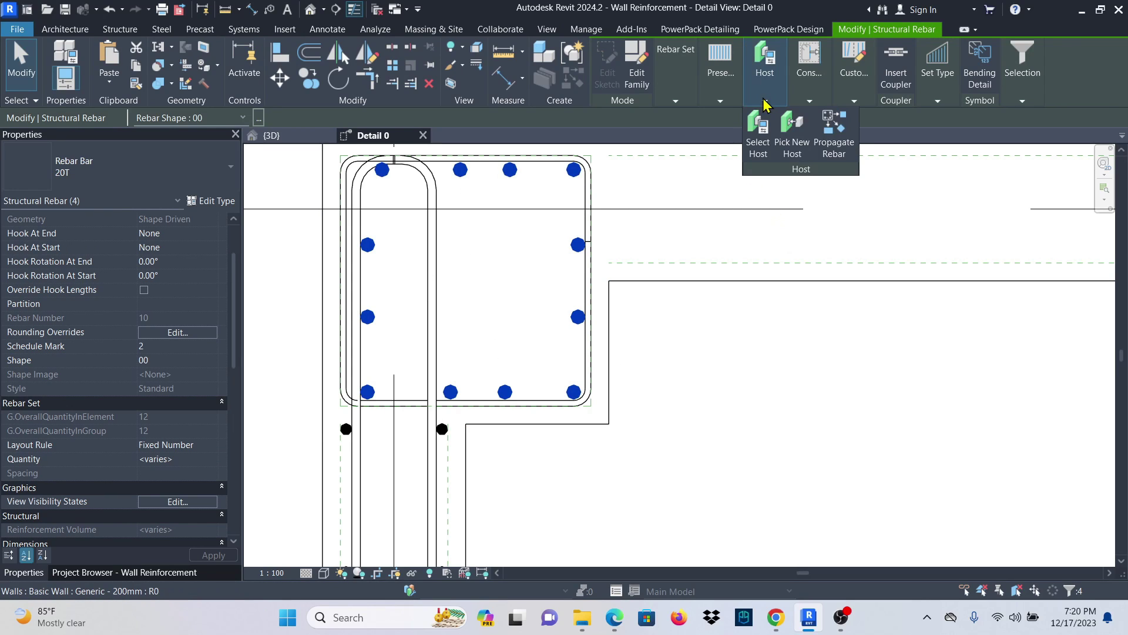
left_click(755, 133)
scroll(423, 329, "down", 2)
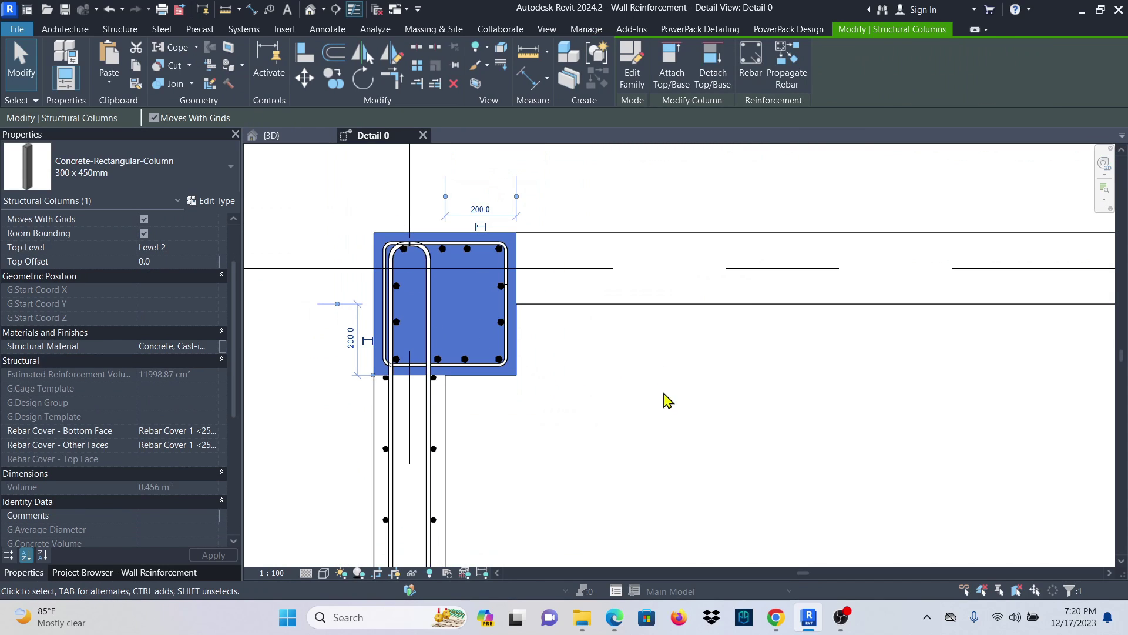
left_click(787, 59)
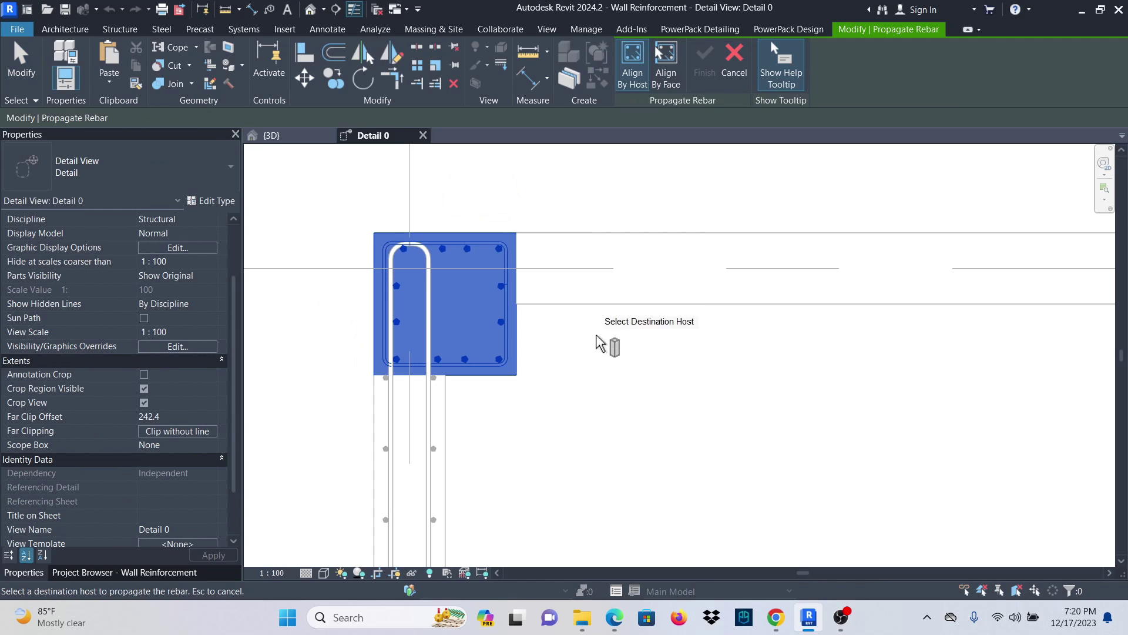
scroll(531, 247, "down", 6)
scroll(520, 423, "up", 6)
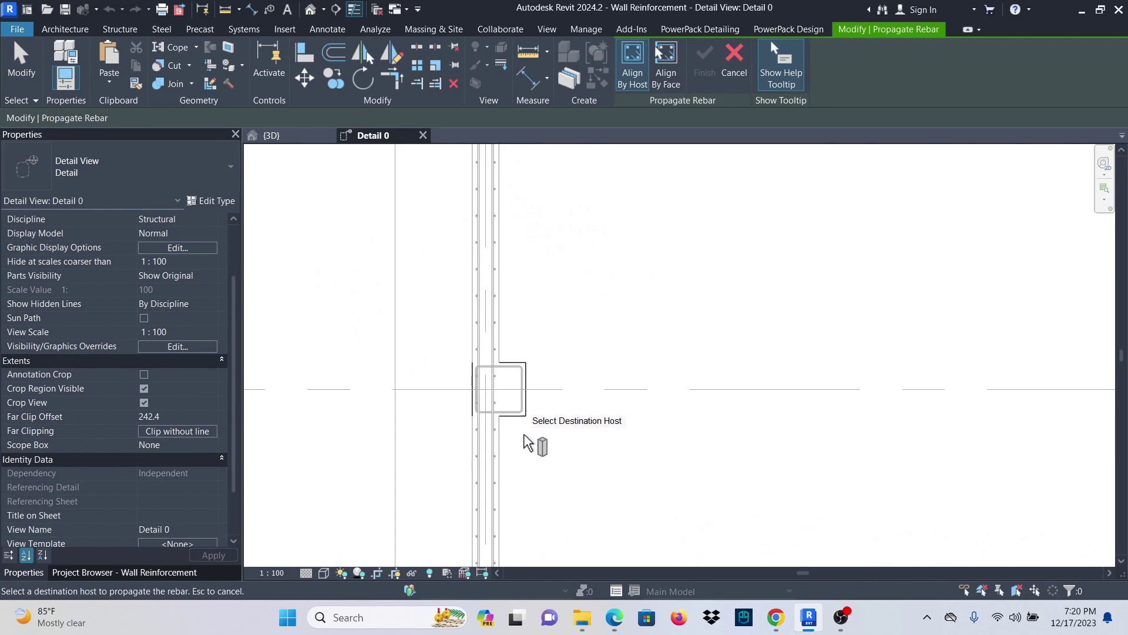
scroll(528, 432, "up", 3)
left_click(516, 364)
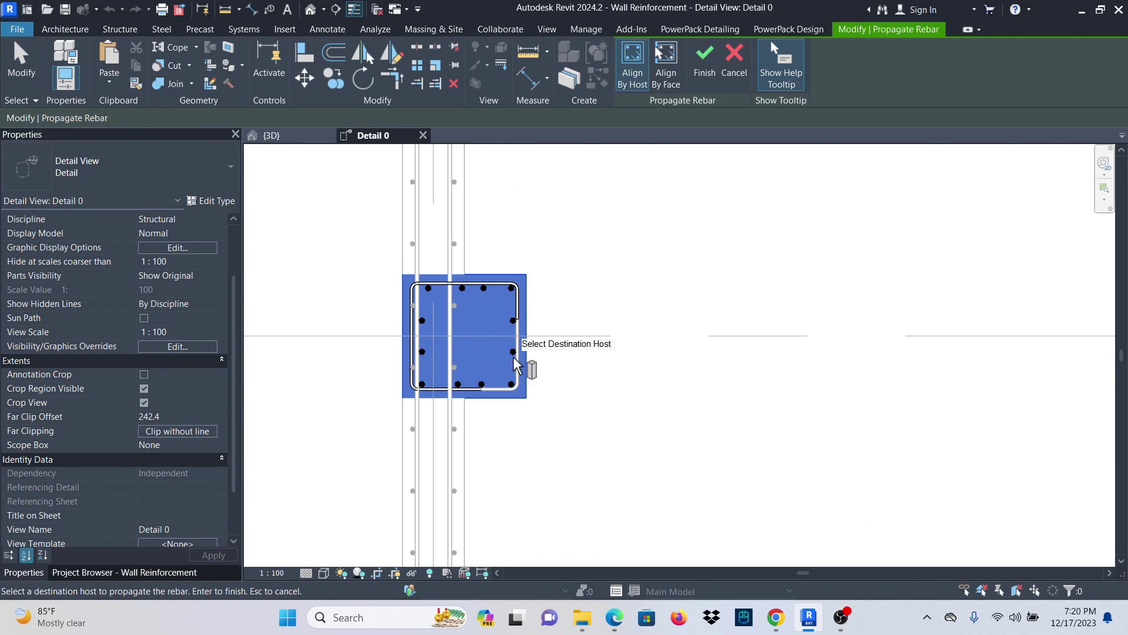
scroll(464, 223, "down", 4)
scroll(462, 406, "up", 4)
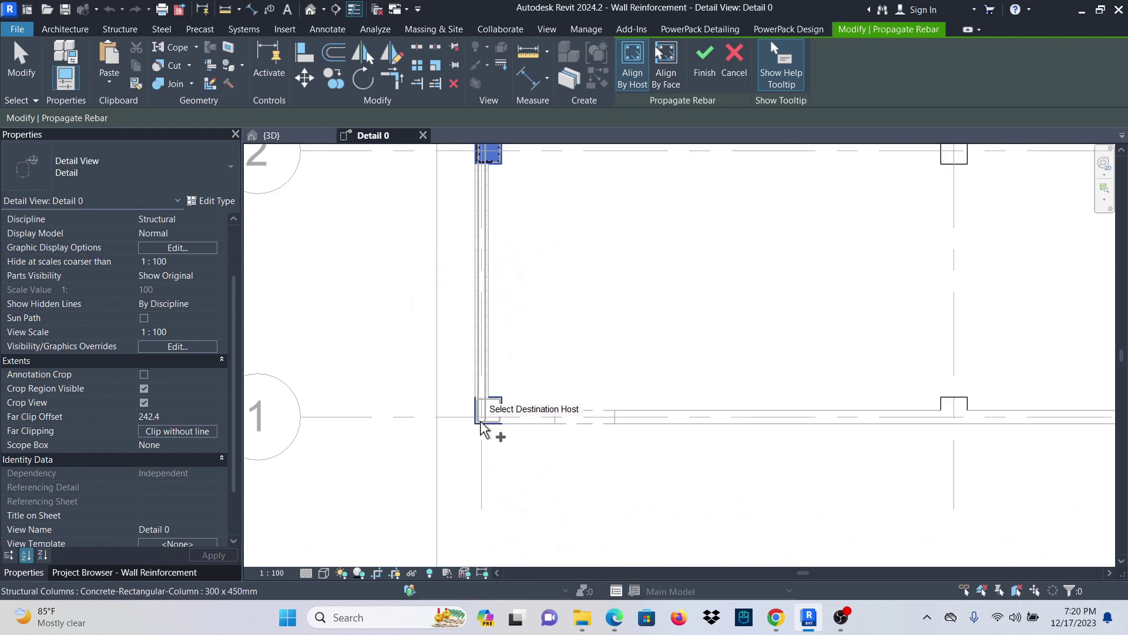
scroll(521, 428, "up", 3)
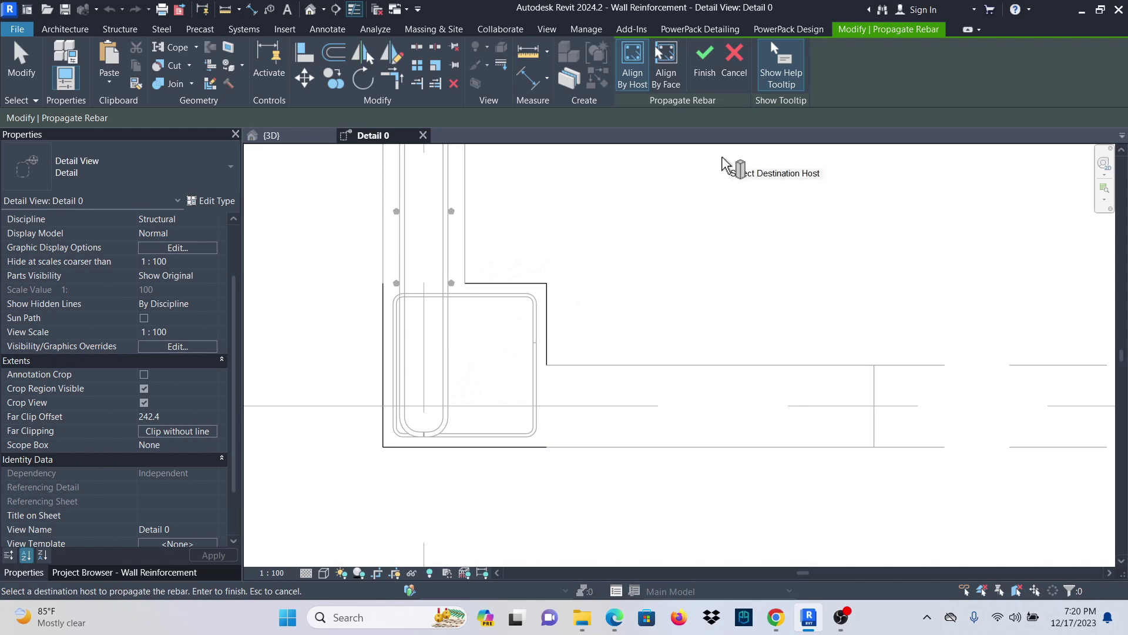
left_click(735, 59)
scroll(539, 433, "down", 8)
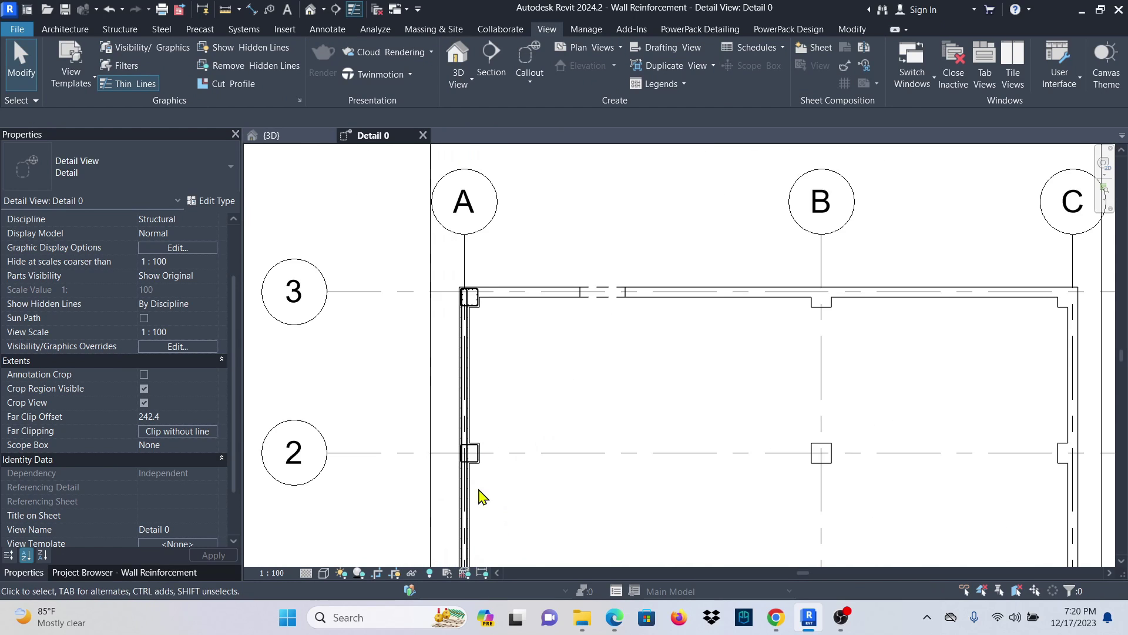
scroll(480, 275, "up", 3)
scroll(464, 315, "up", 6)
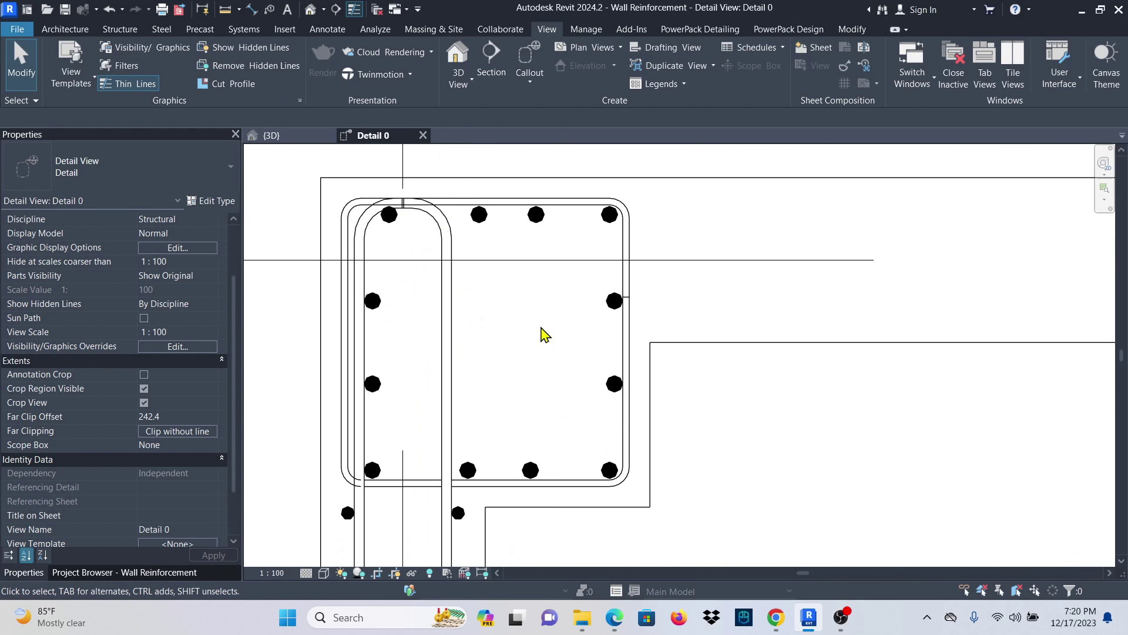
Start propagating the grid A-3 corner column's four 20T bar sets with Align By Face, taking the column's inner right face as source.
left_click(595, 322)
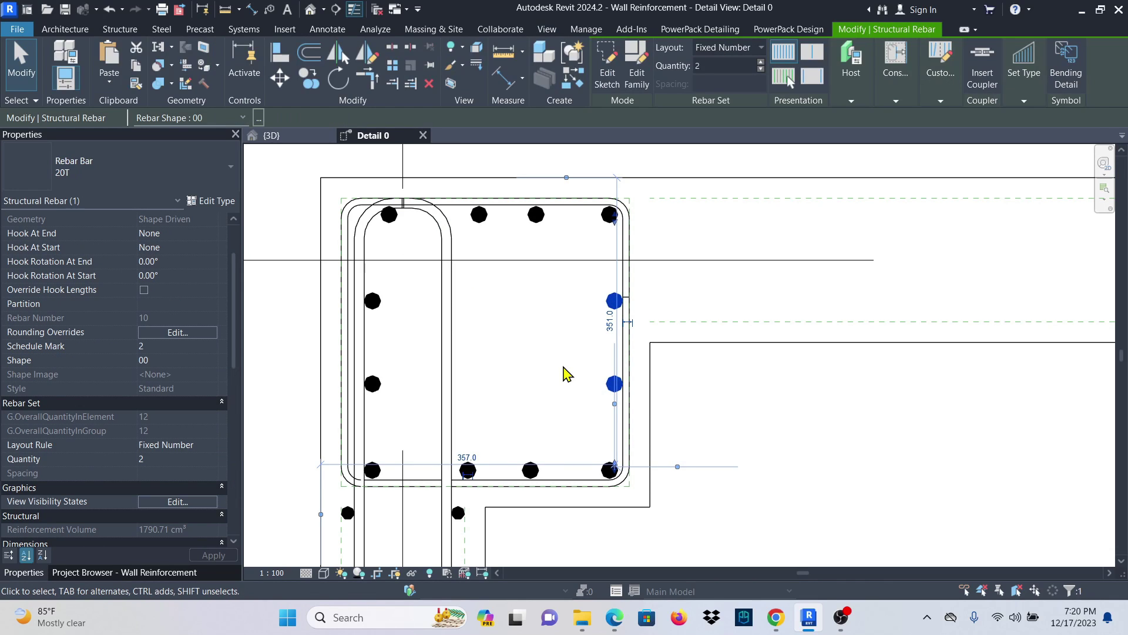
left_click(532, 467, "ctrl")
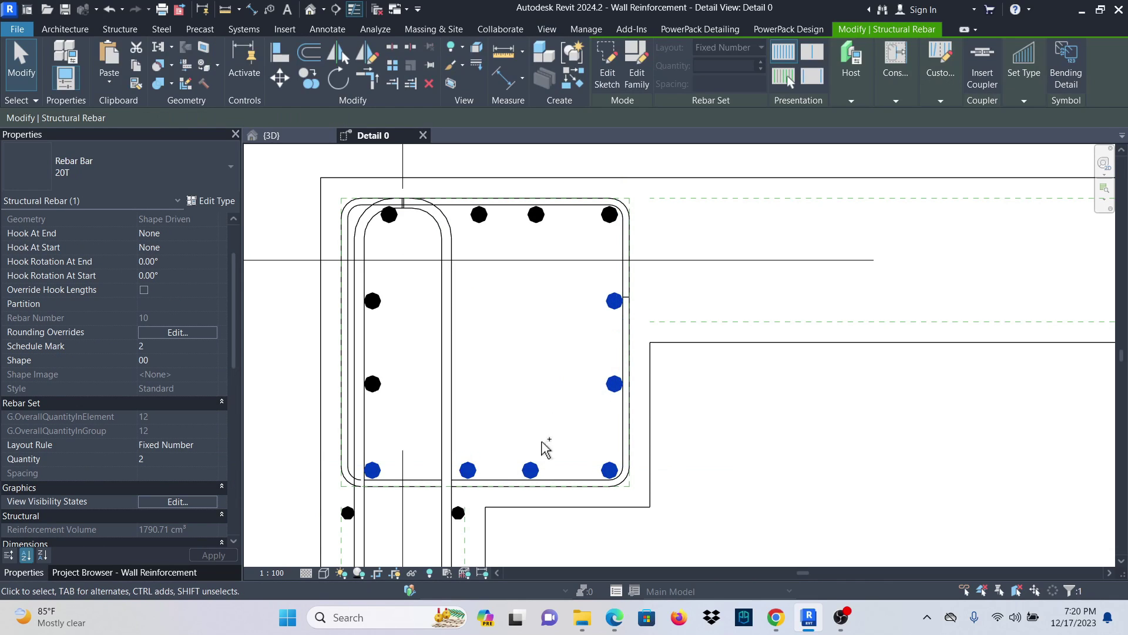
left_click(607, 221, "ctrl")
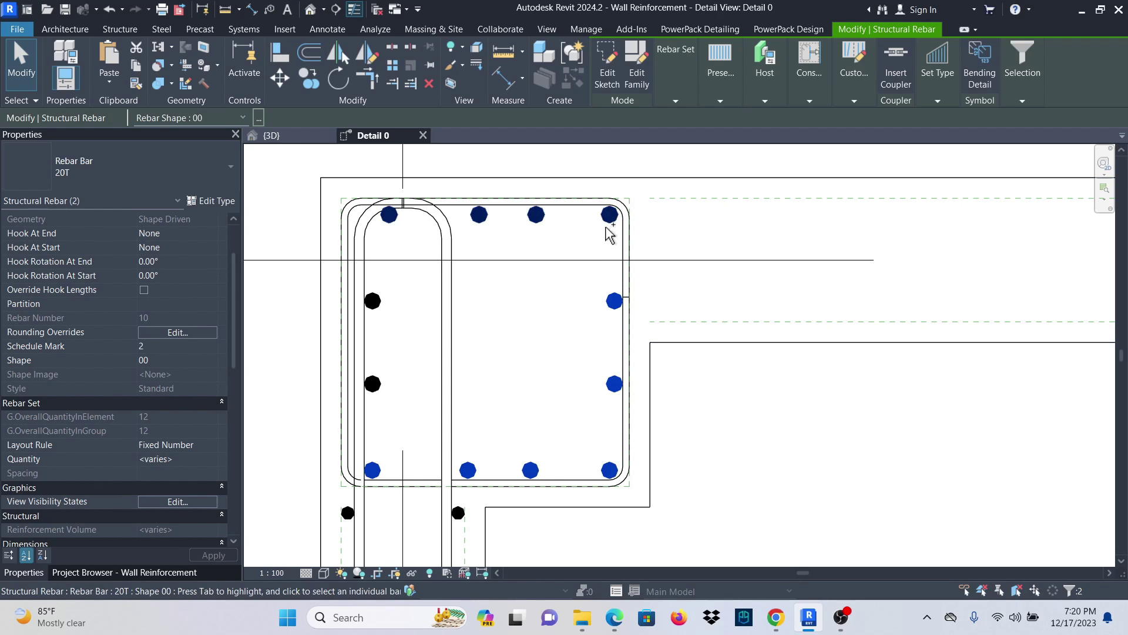
left_click(387, 306, "ctrl")
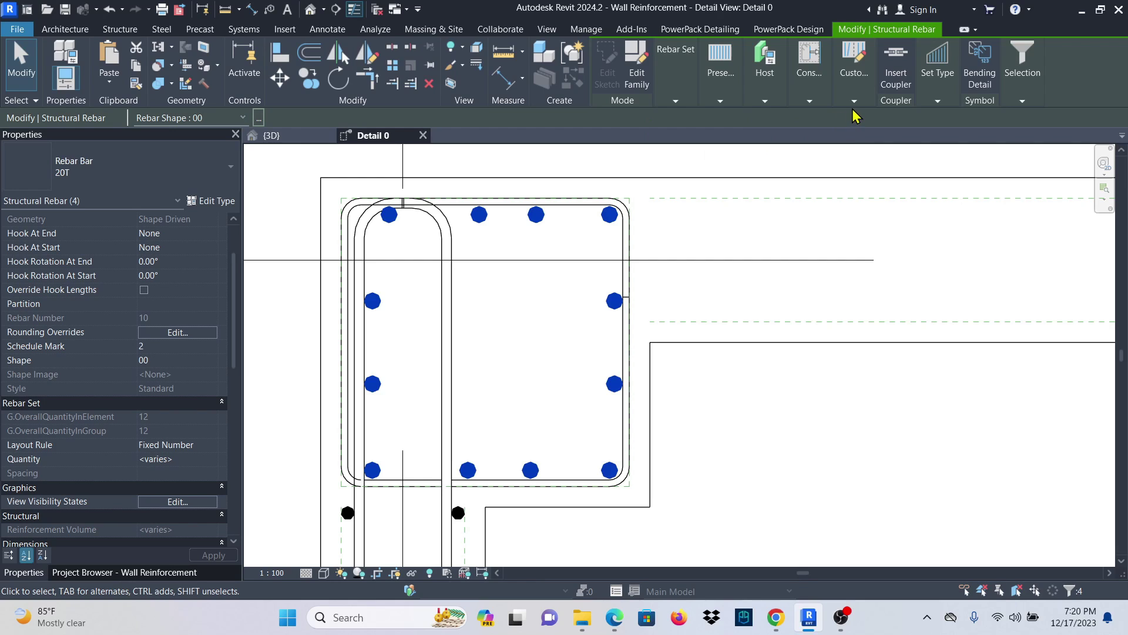
left_click(765, 102)
left_click(834, 134)
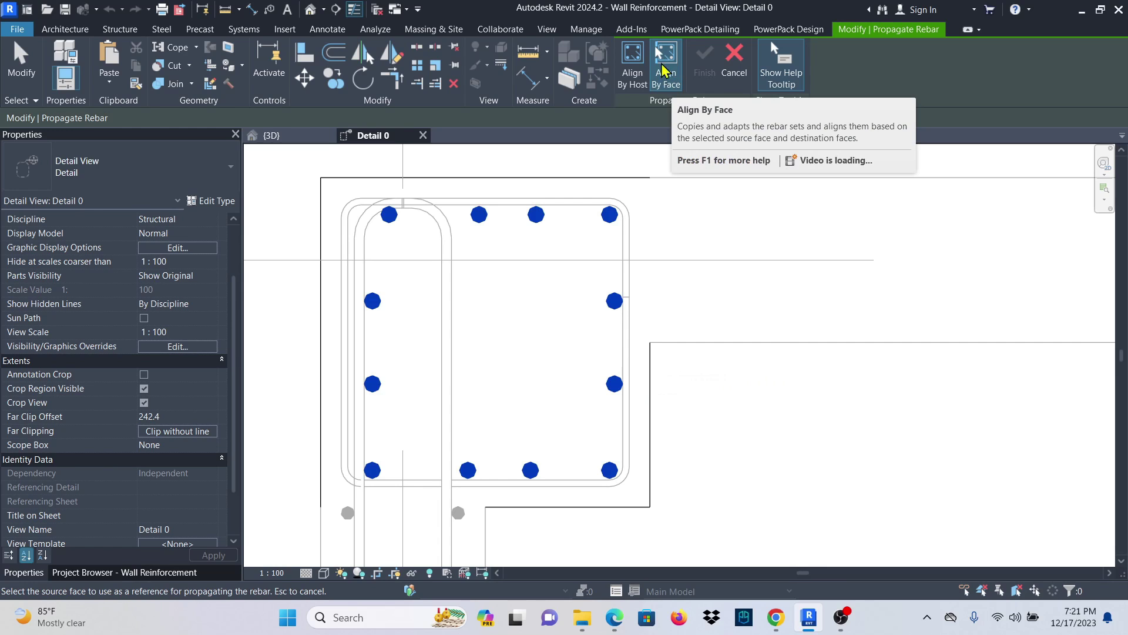
left_click(652, 406)
Propagate the 20T bar sets to the matching inner faces of the columns at grids A-2 and A-1, and finish the propagation.
scroll(646, 288, "down", 10)
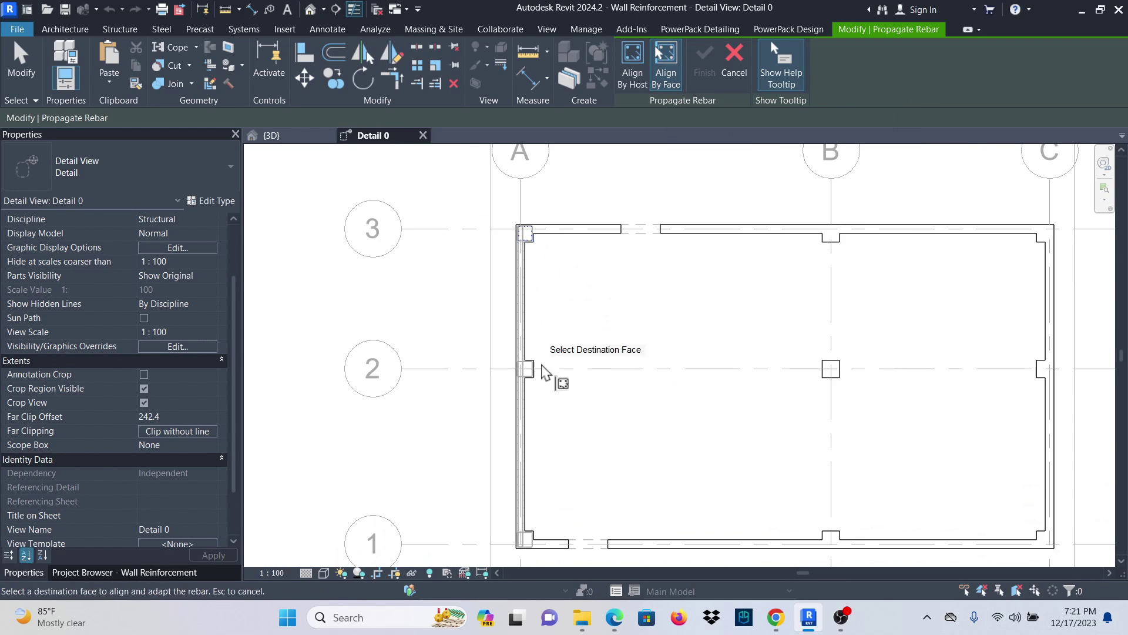
scroll(541, 372, "up", 8)
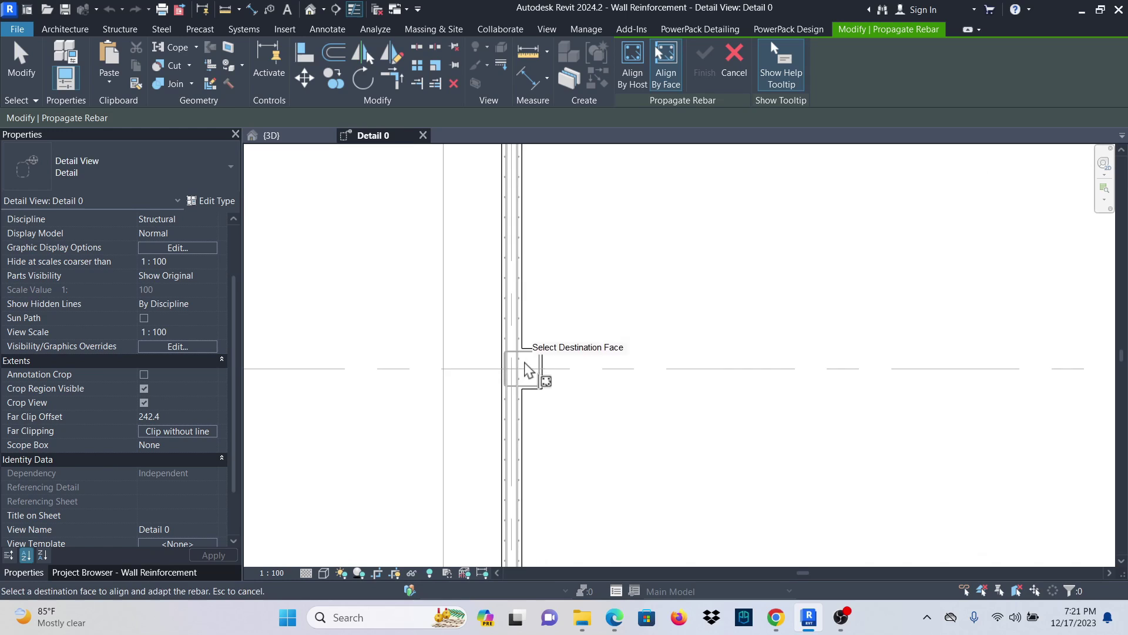
left_click(569, 388)
scroll(512, 258, "down", 8)
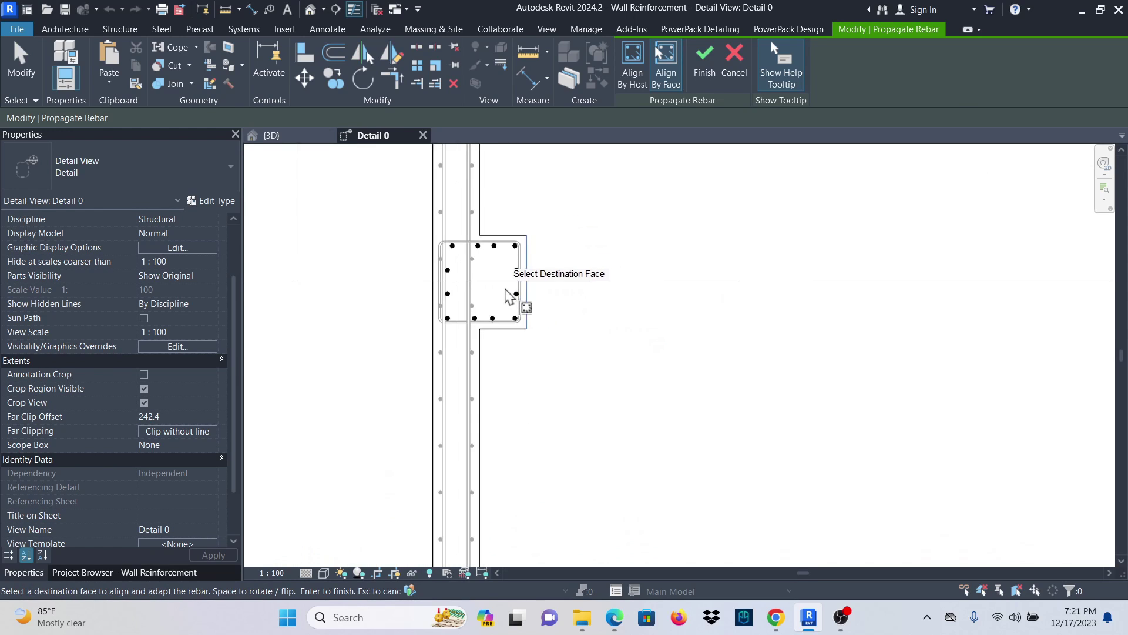
scroll(511, 360, "up", 8)
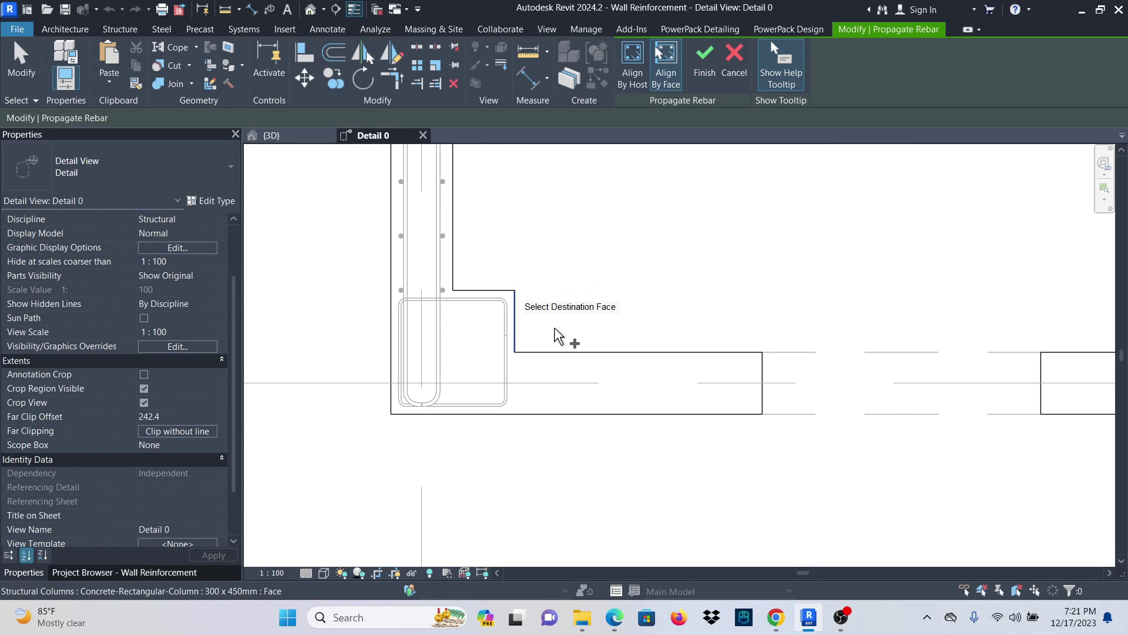
scroll(448, 366, "down", 6)
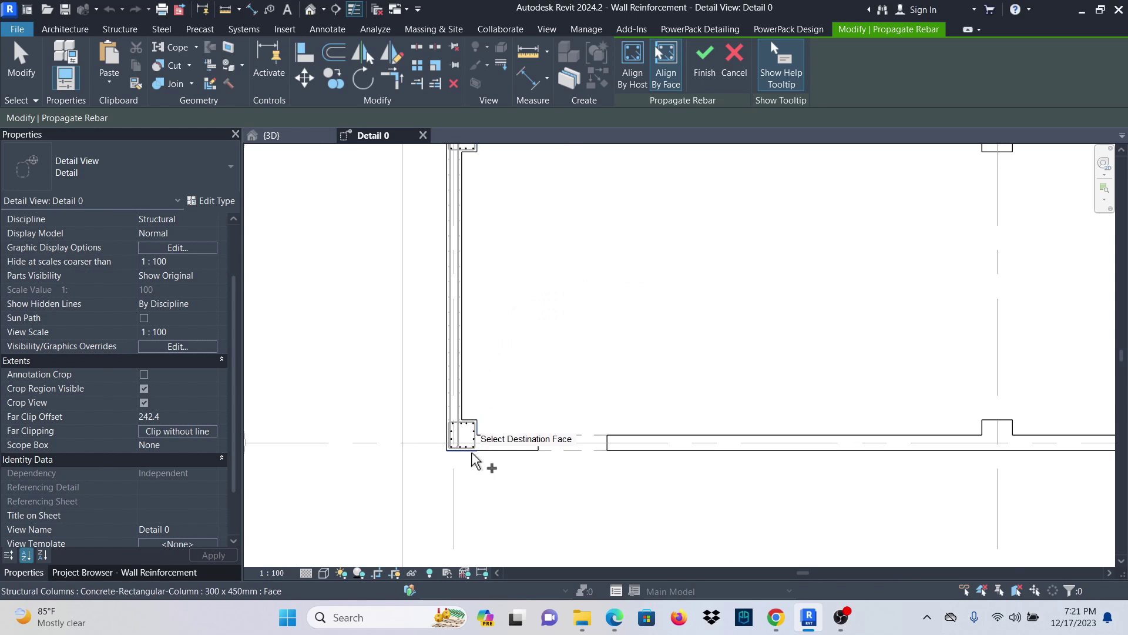
scroll(473, 207, "up", 4)
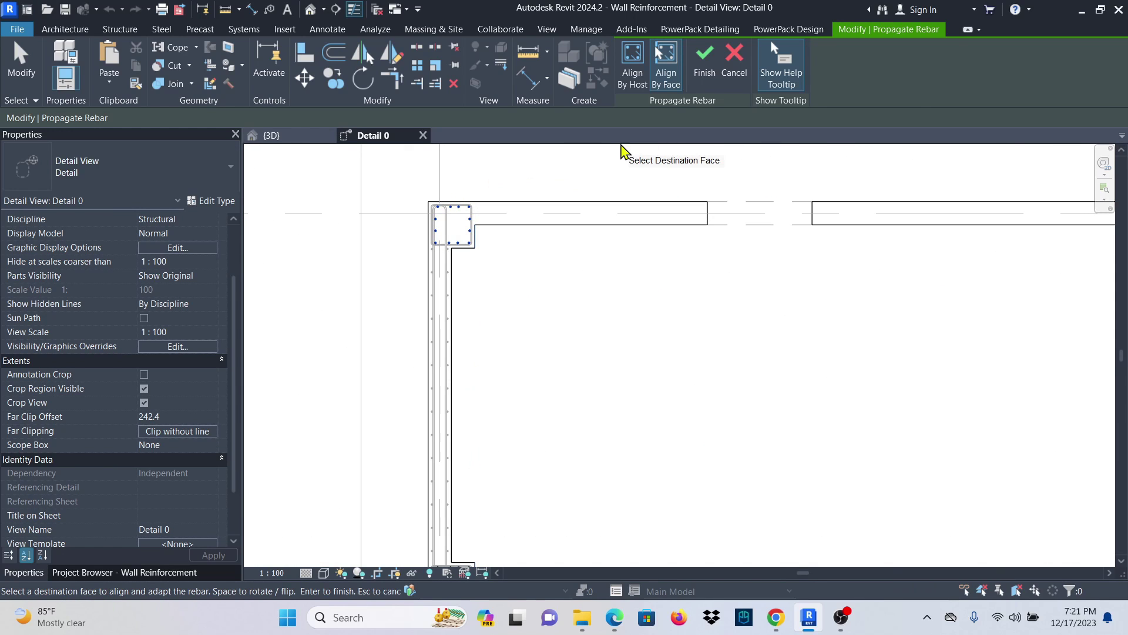
left_click(710, 60)
scroll(470, 244, "down", 2)
scroll(473, 247, "up", 6)
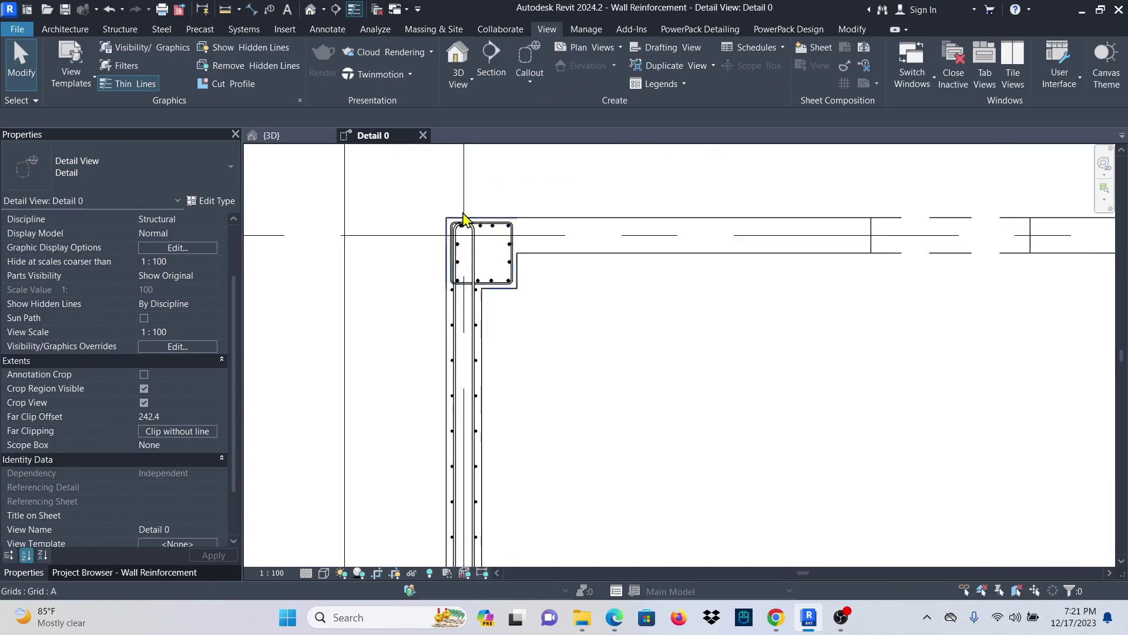
In the 3D view, select the reinforced wall area and filter the selection to Structural Rebar only.
left_click(272, 136)
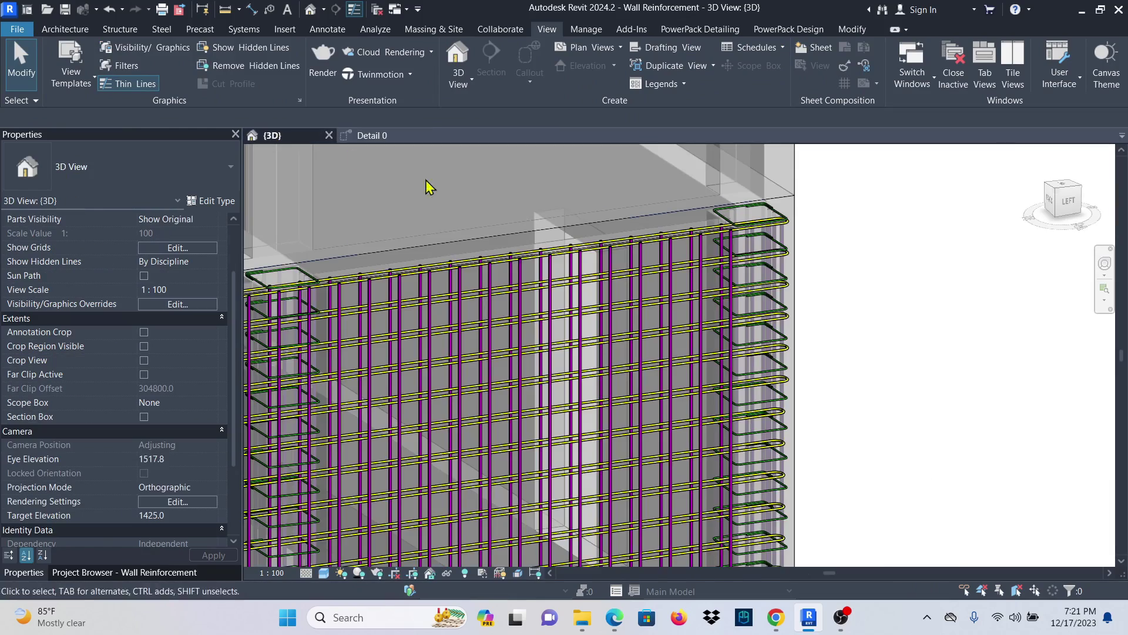
scroll(745, 271, "down", 4)
scroll(745, 272, "up", 8)
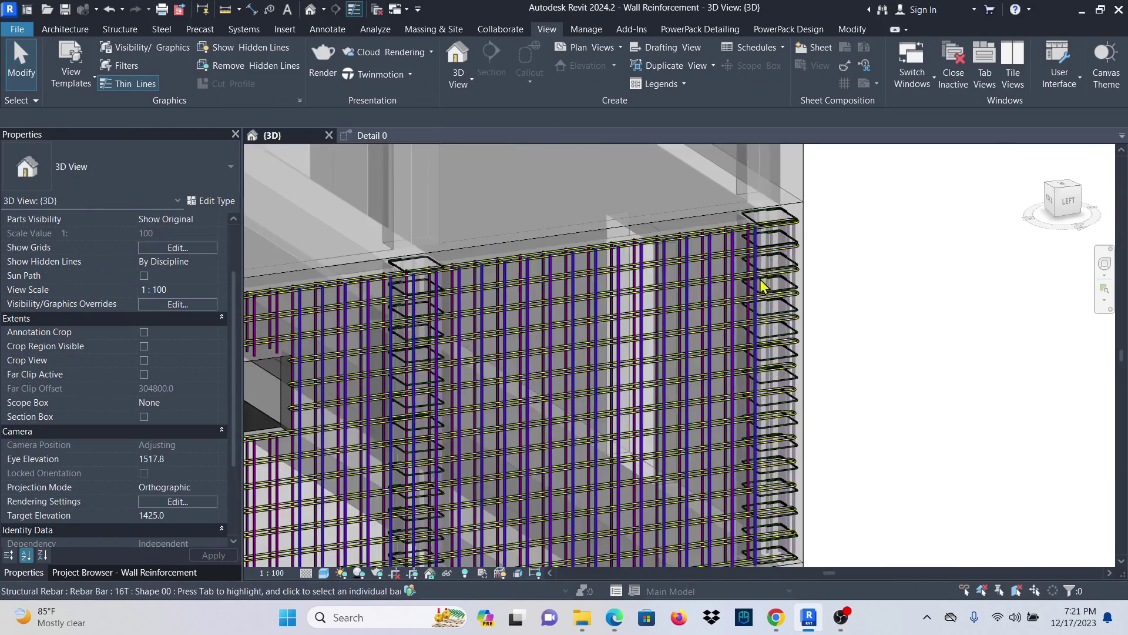
scroll(727, 354, "down", 7)
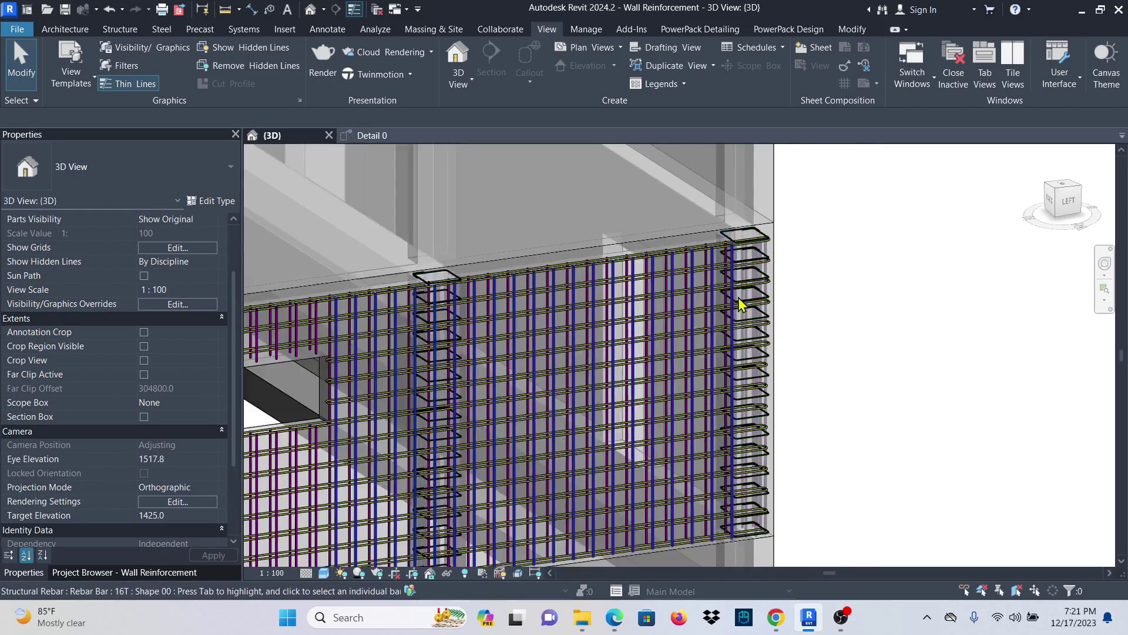
scroll(494, 344, "up", 3)
scroll(481, 348, "down", 1)
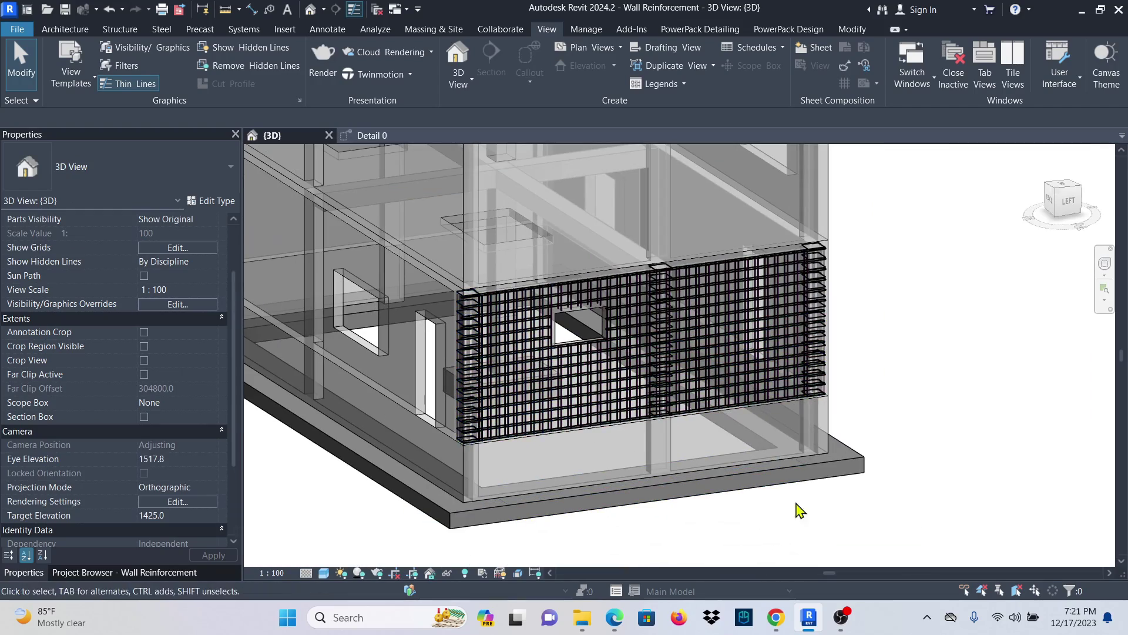
left_click_drag(921, 524, 411, 247)
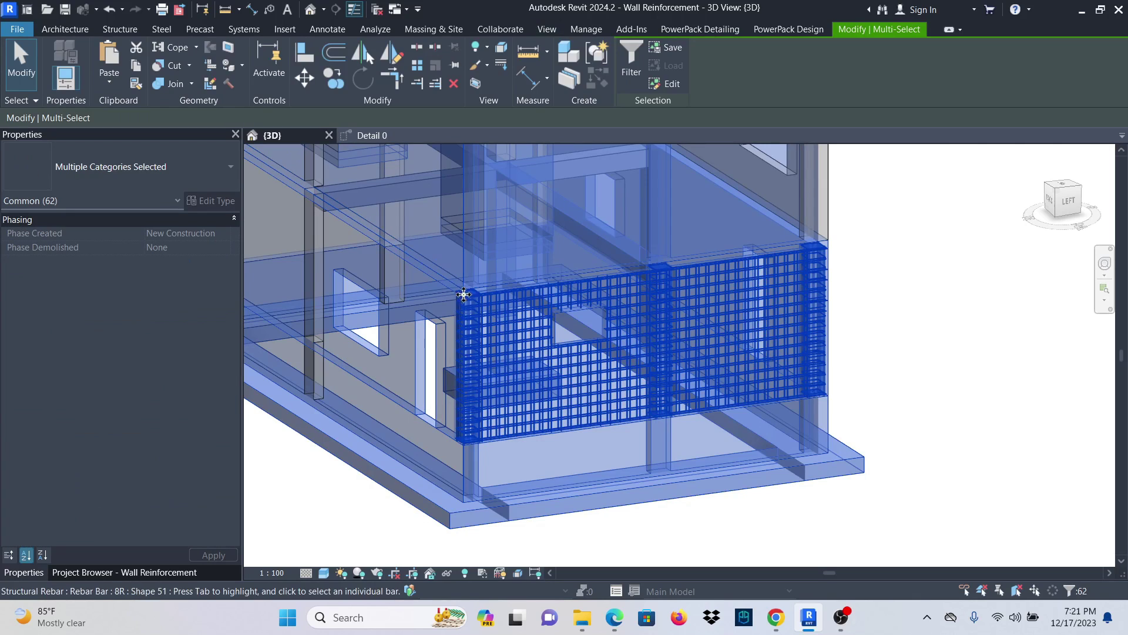
left_click(633, 66)
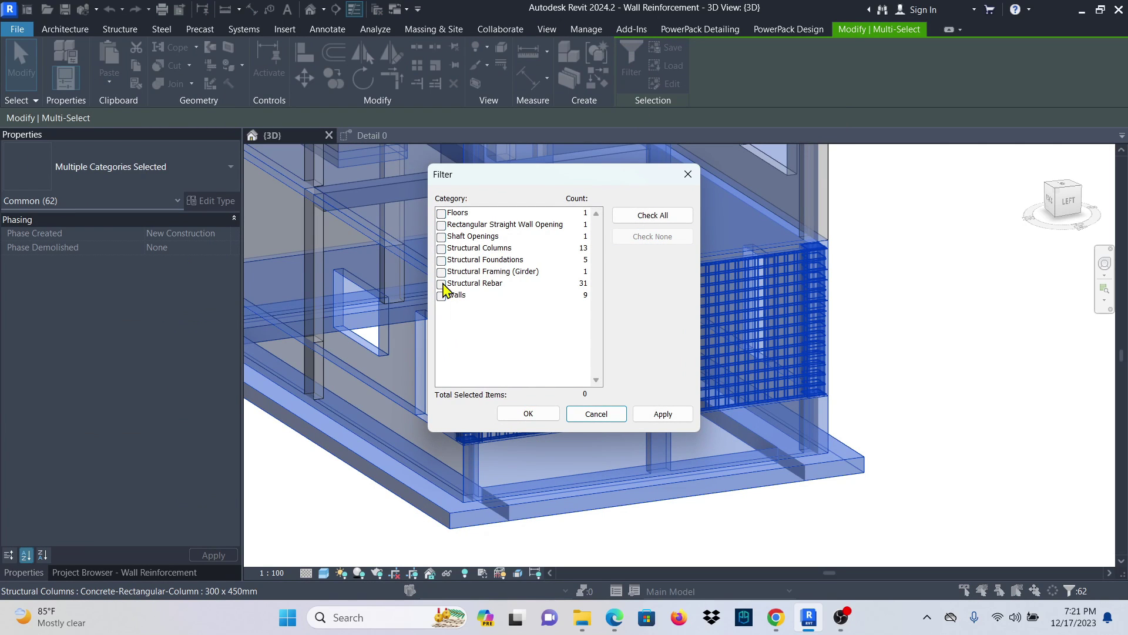
left_click(662, 414)
left_click(529, 415)
Set the selected rebar to show unobscured in the {3D} and Analytical Model views, and clear the selection.
scroll(666, 370, "up", 3)
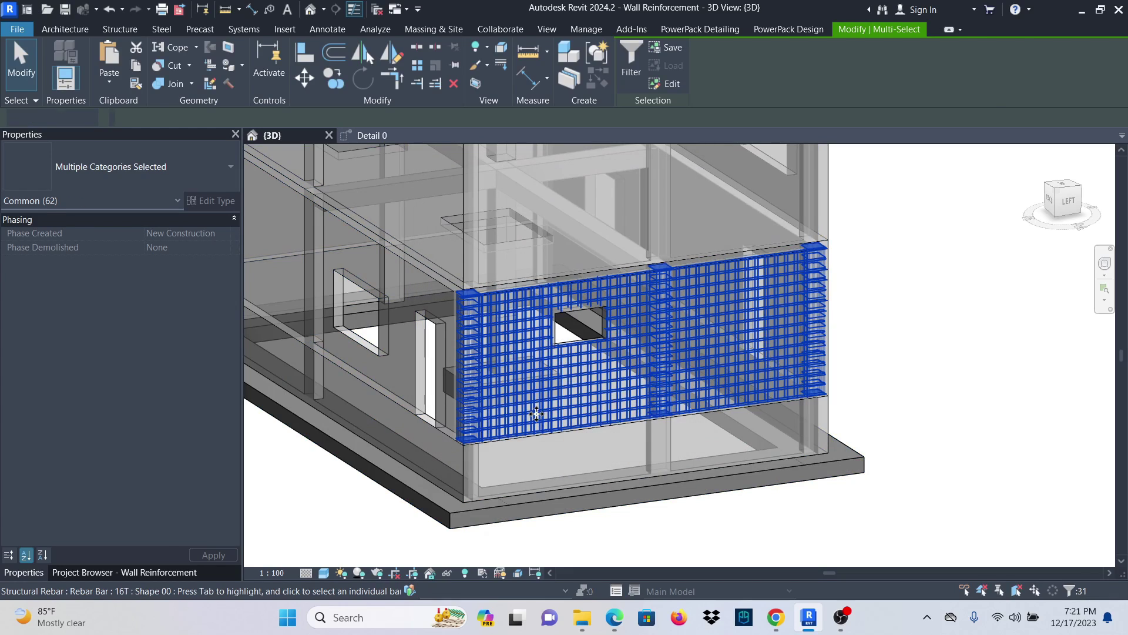
scroll(666, 370, "up", 3)
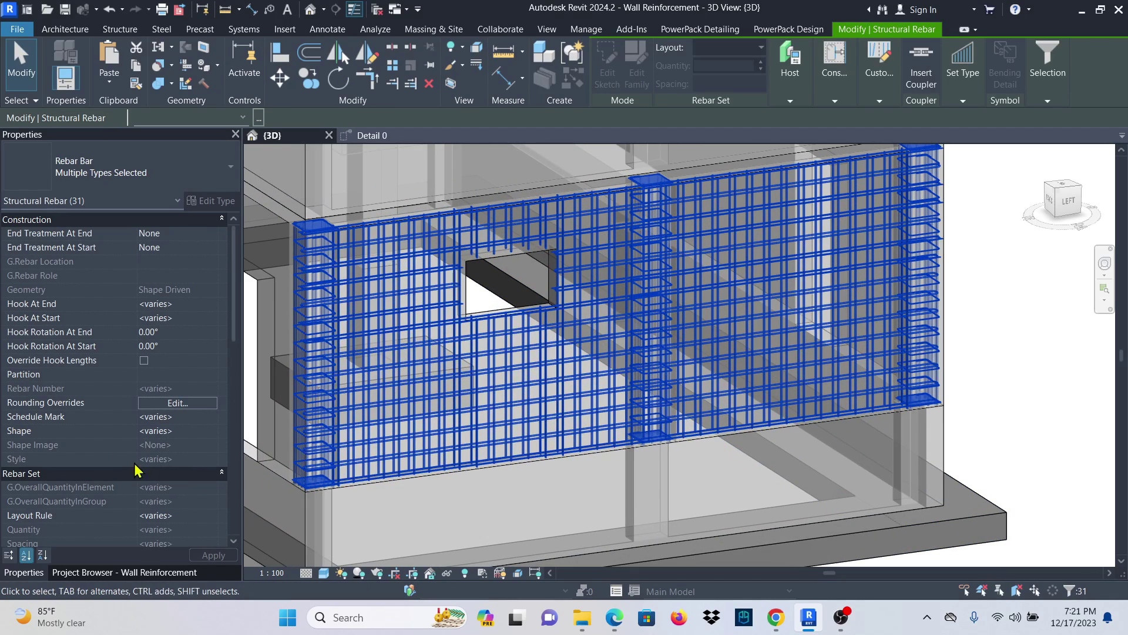
scroll(117, 432, "down", 2)
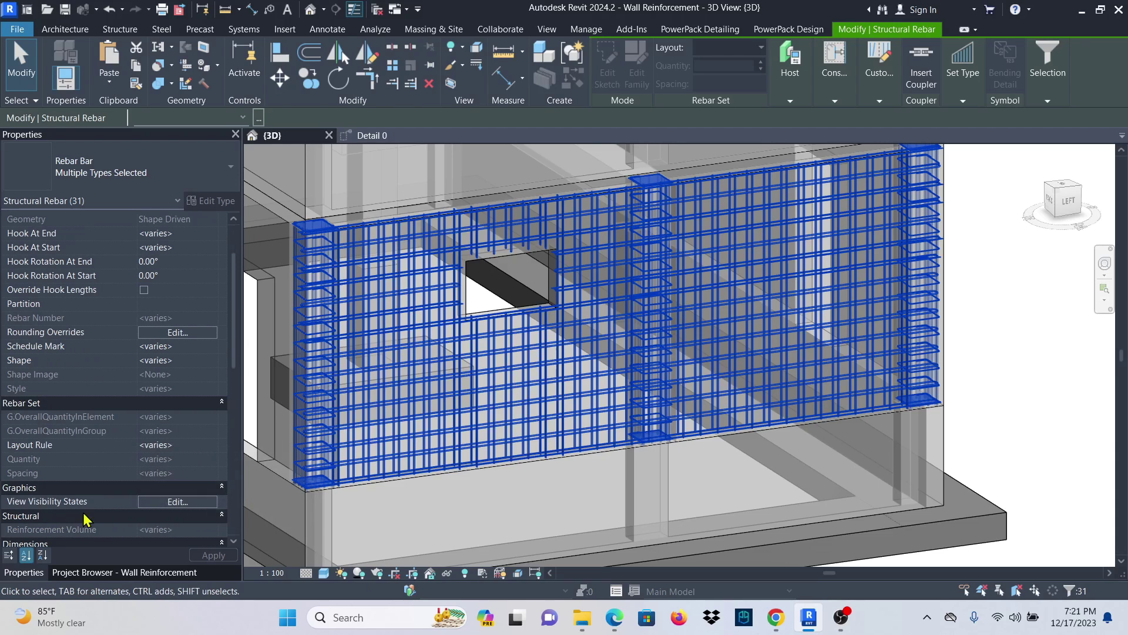
left_click(177, 501)
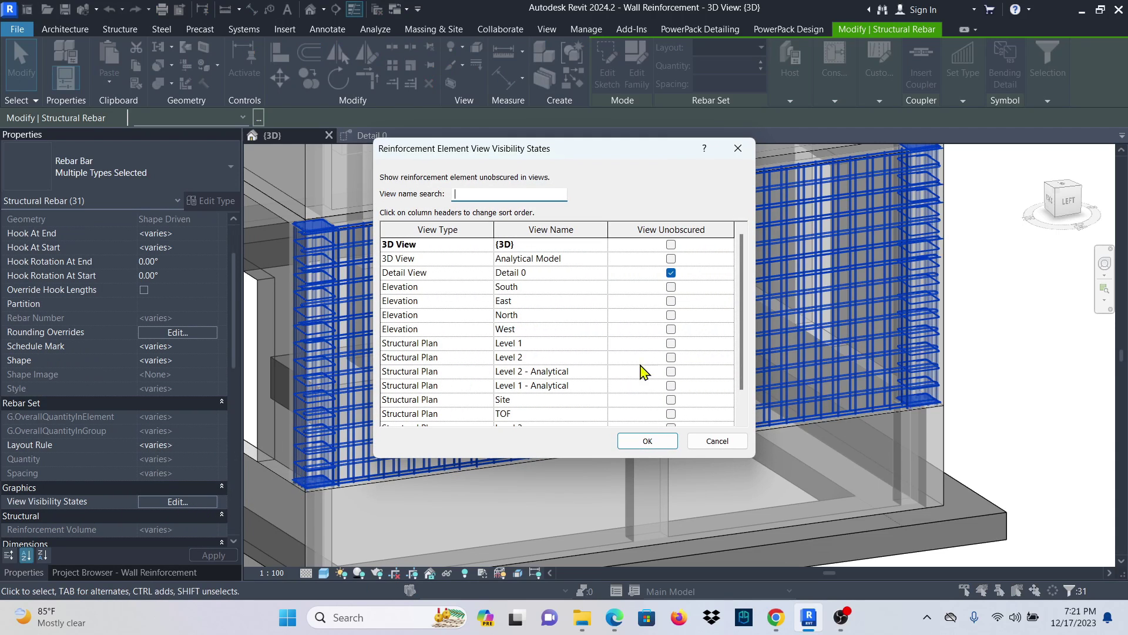
left_click(671, 245)
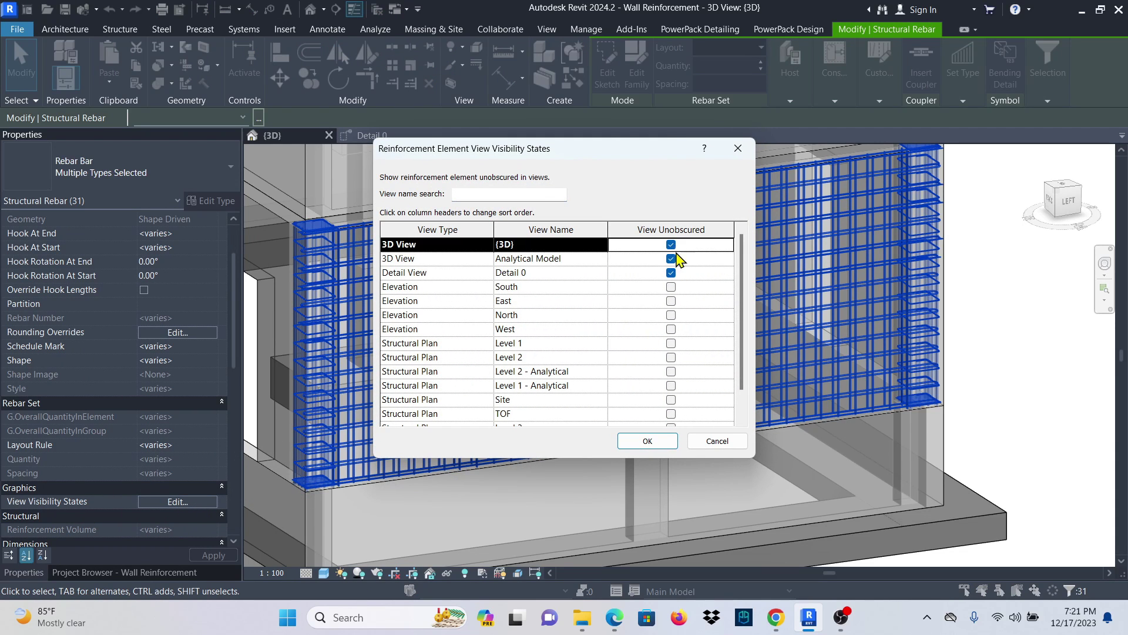
left_click(670, 442)
left_click(1055, 382)
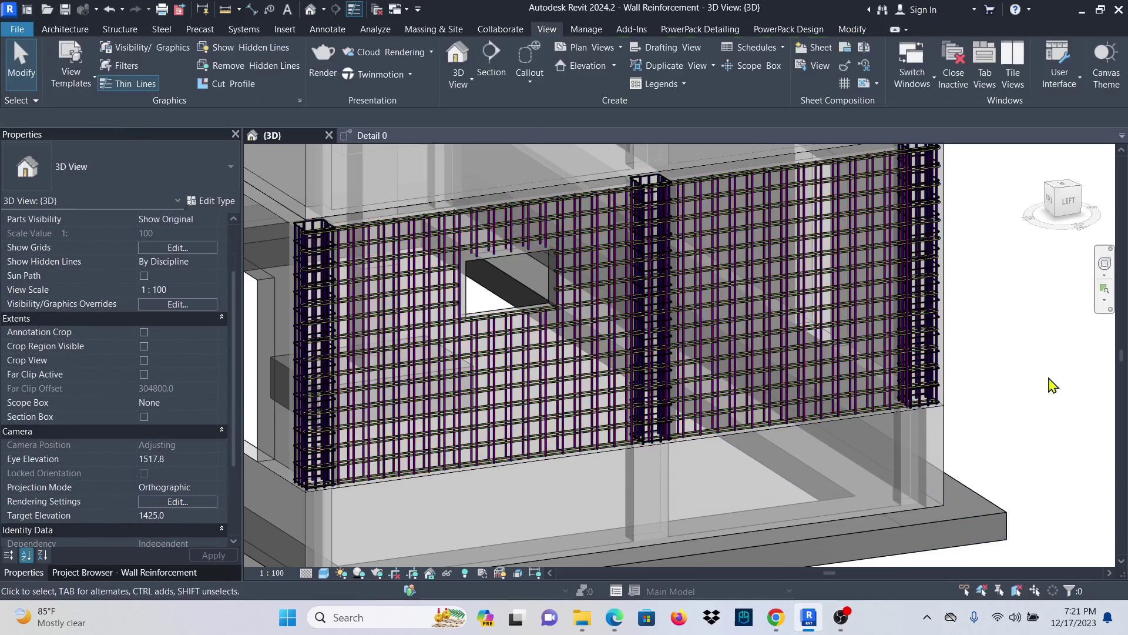
Examine the finished 3D reinforcement at the column cages, the hooked 12T wall bars and the wall opening.
scroll(901, 311, "down", 2)
scroll(901, 311, "up", 6)
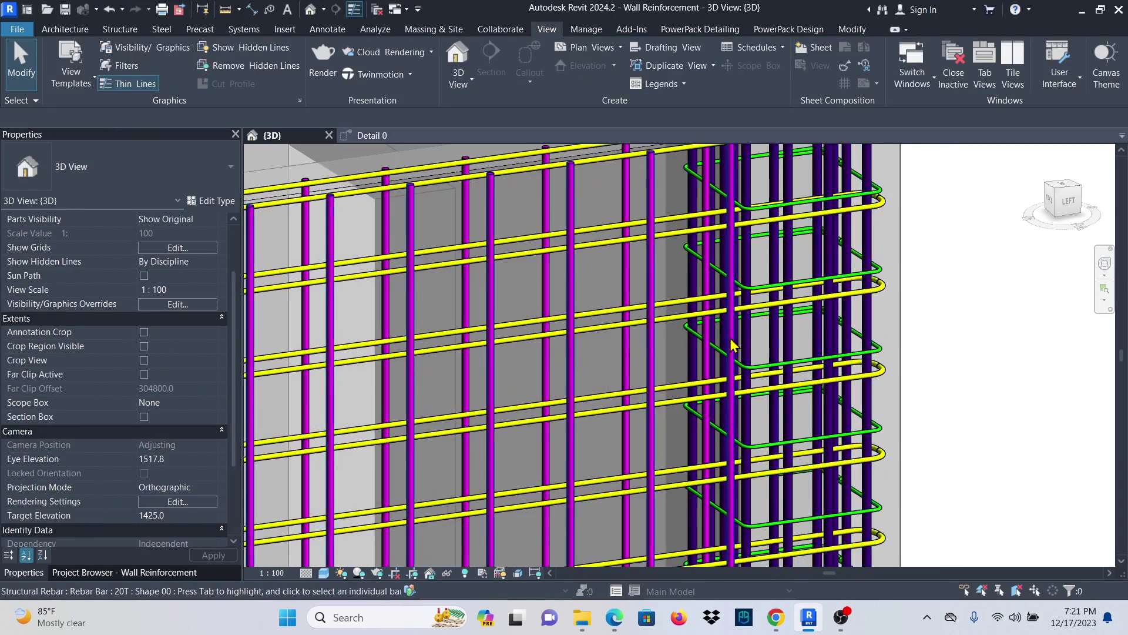
scroll(701, 348, "up", 4)
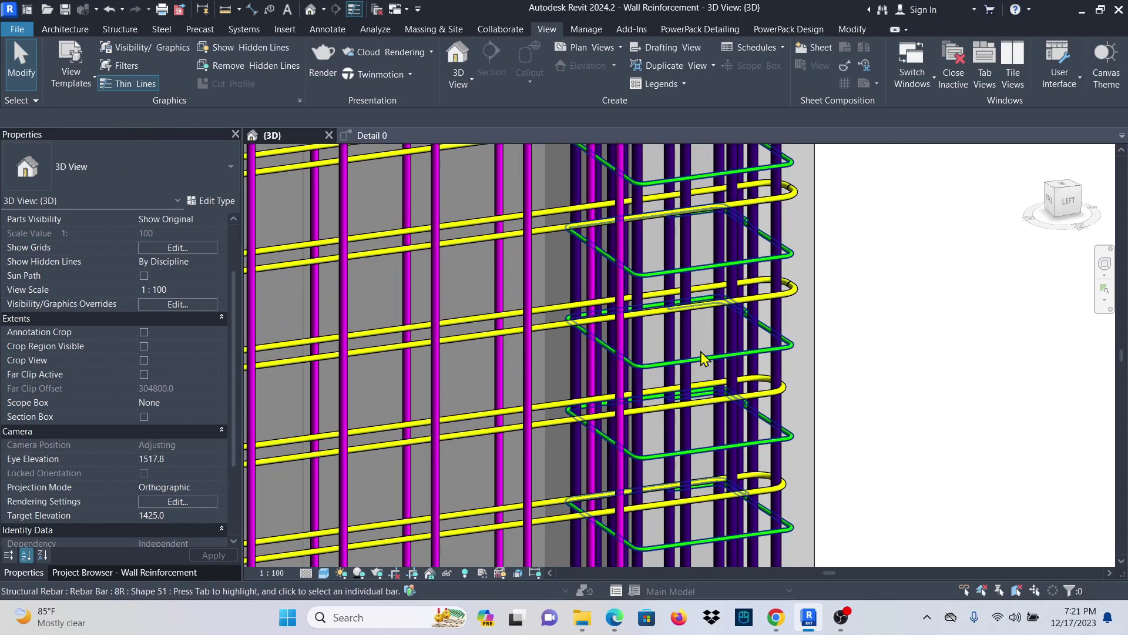
scroll(761, 358, "down", 1)
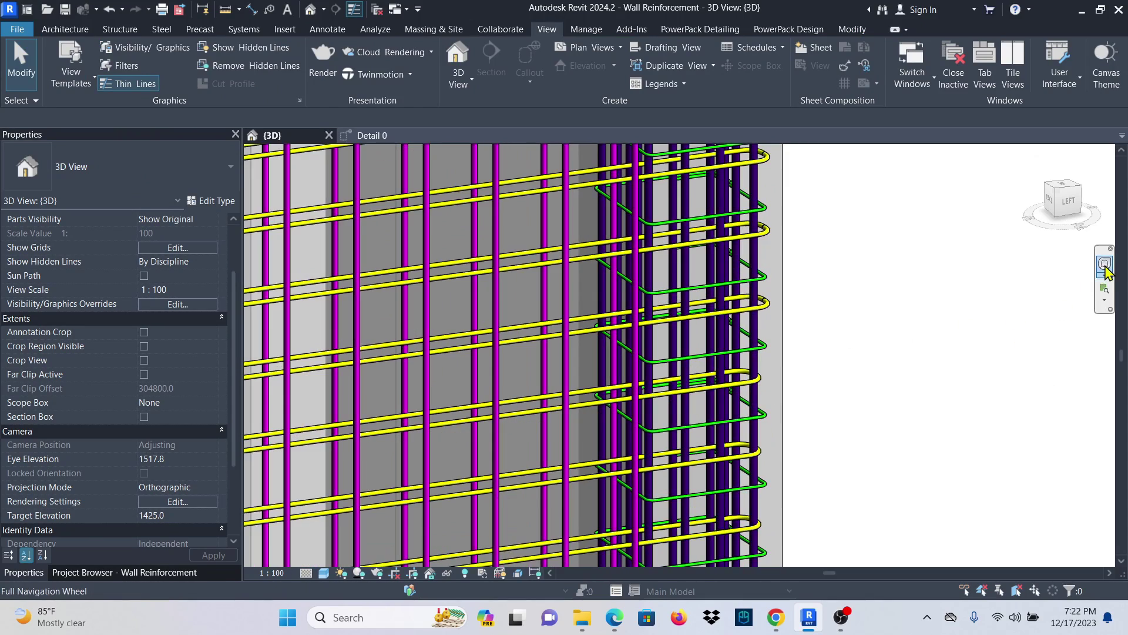
middle_click_drag(922, 383, 529, 447)
scroll(529, 447, "down", 2)
scroll(511, 496, "down", 3)
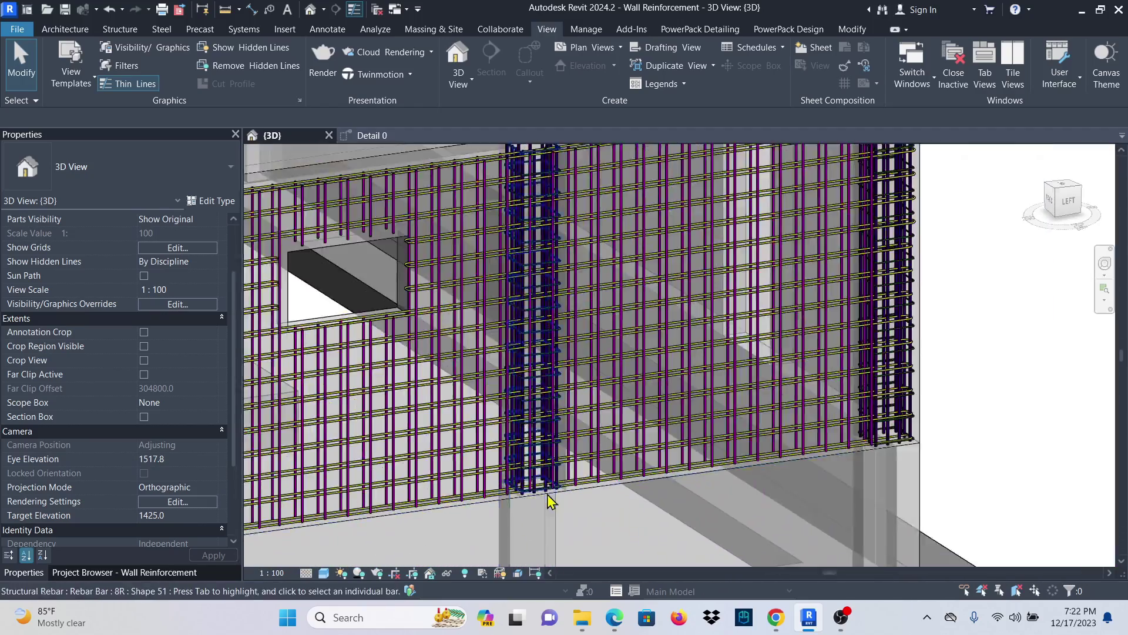
scroll(366, 332, "up", 5)
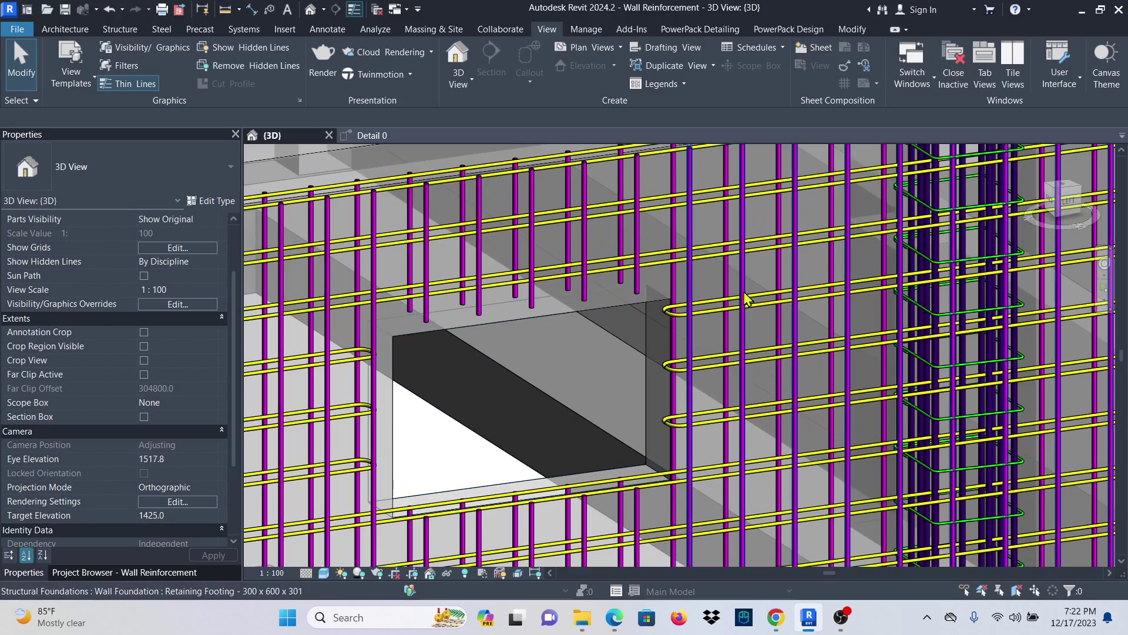
scroll(639, 363, "down", 5)
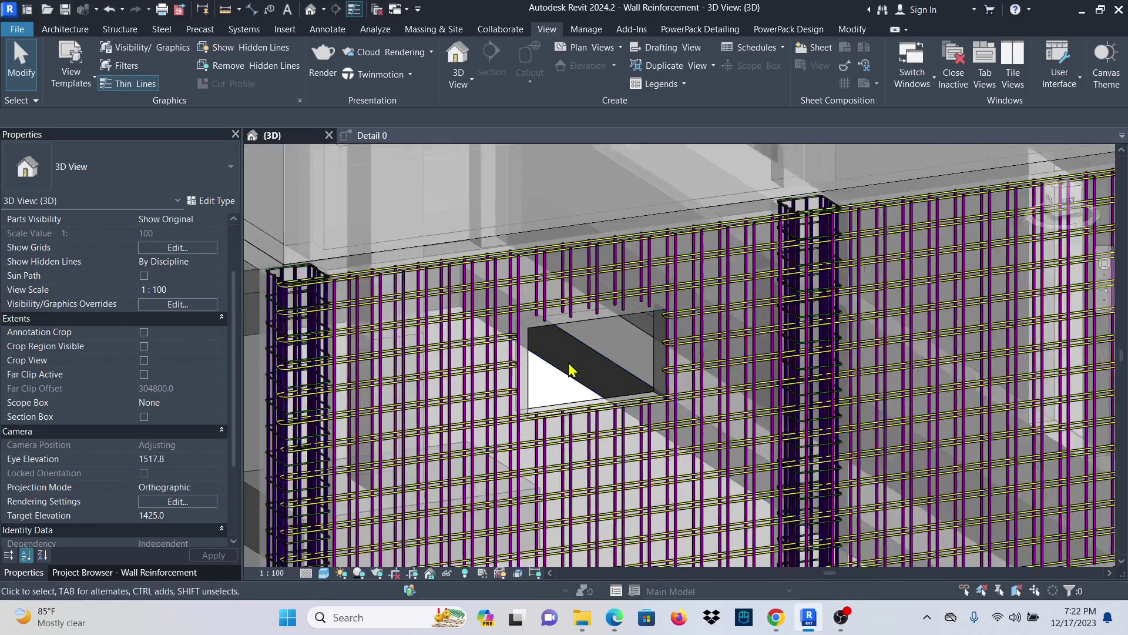
scroll(442, 379, "up", 5)
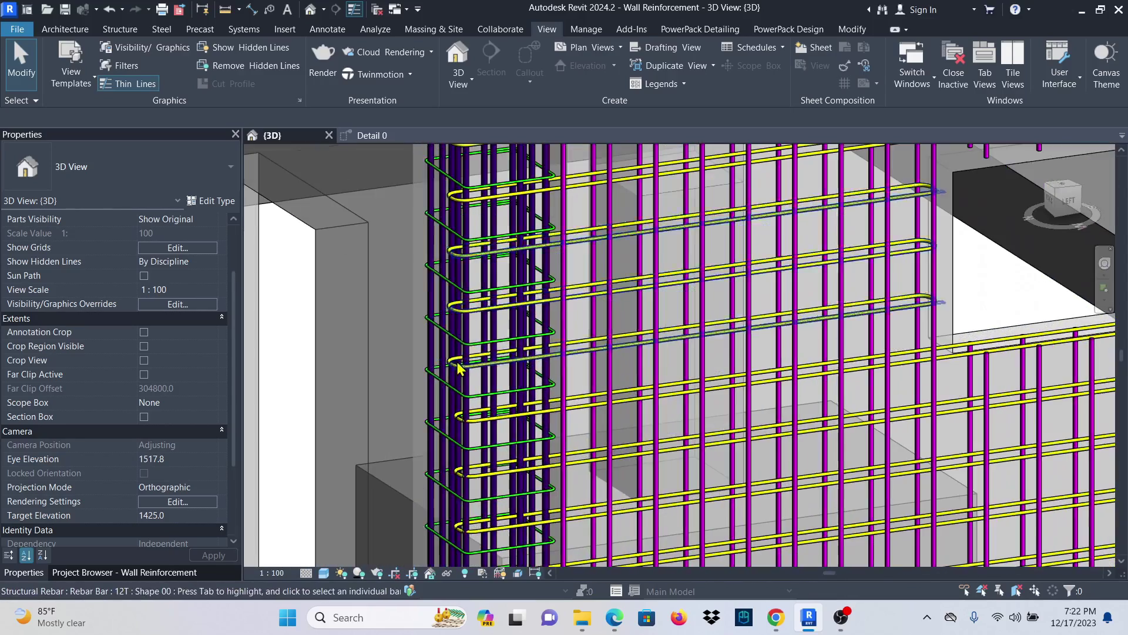
scroll(427, 339, "down", 5)
scroll(427, 340, "down", 5)
scroll(627, 336, "up", 5)
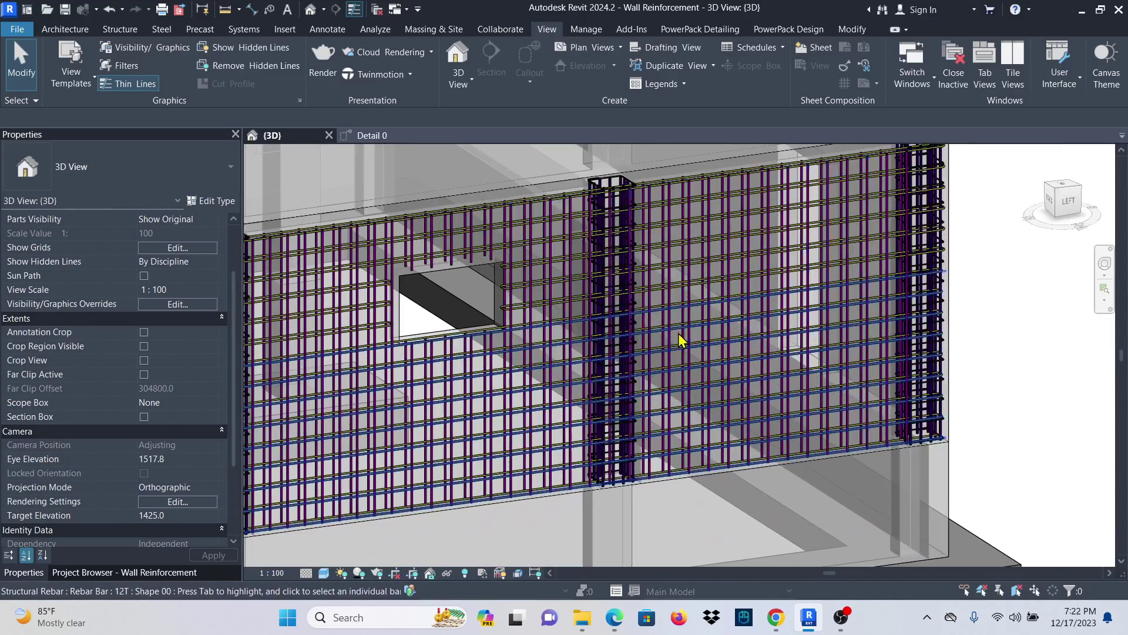
scroll(678, 333, "down", 2)
scroll(815, 286, "up", 3)
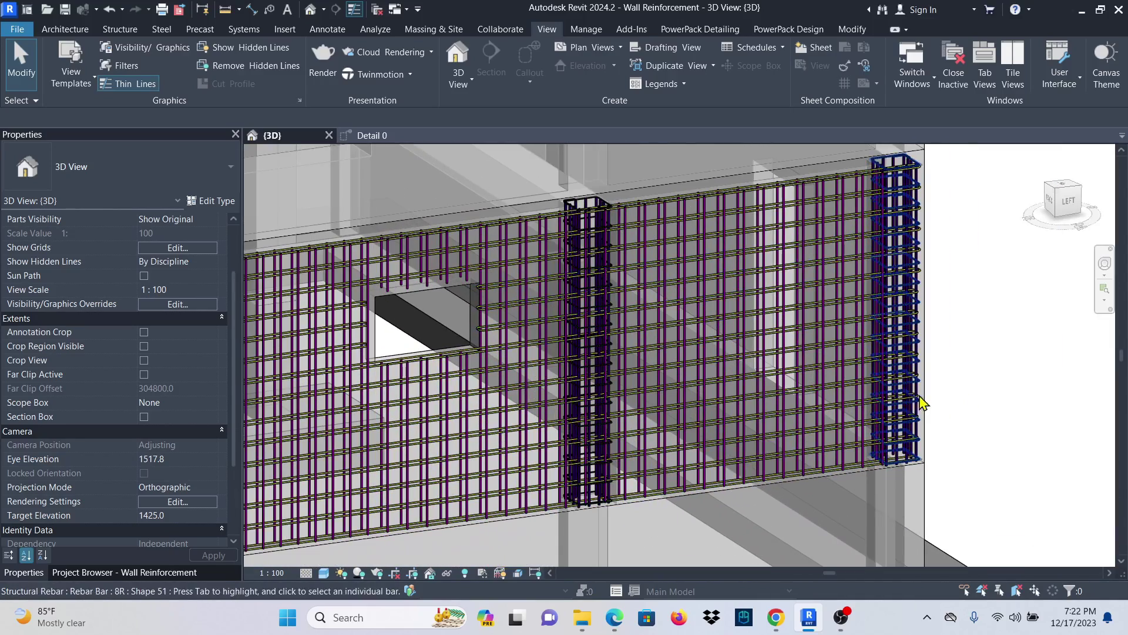